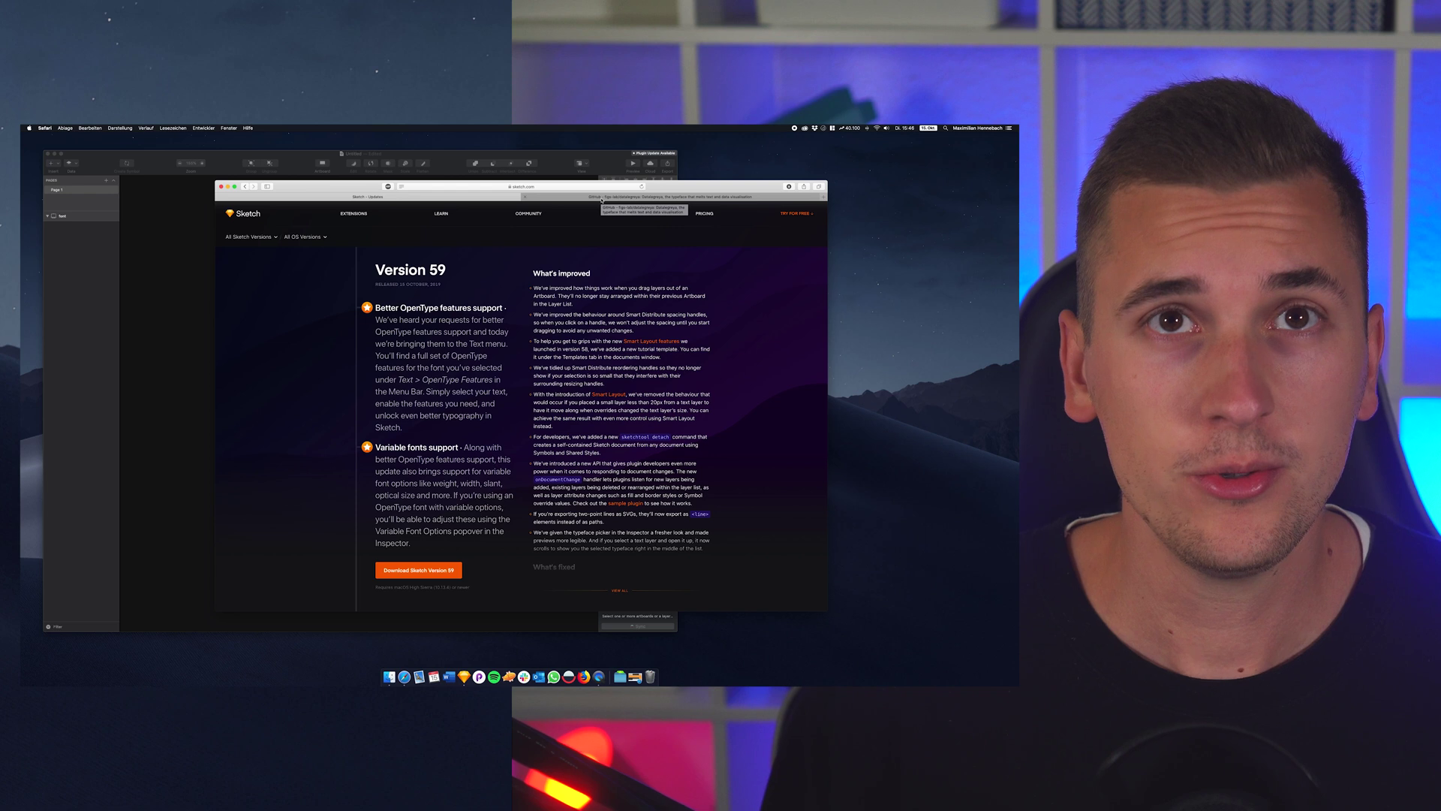
# - Examine the Datalegreya GitHub page, including the repository files, the README summary and the installation instructions
pyautogui.click(593, 200)
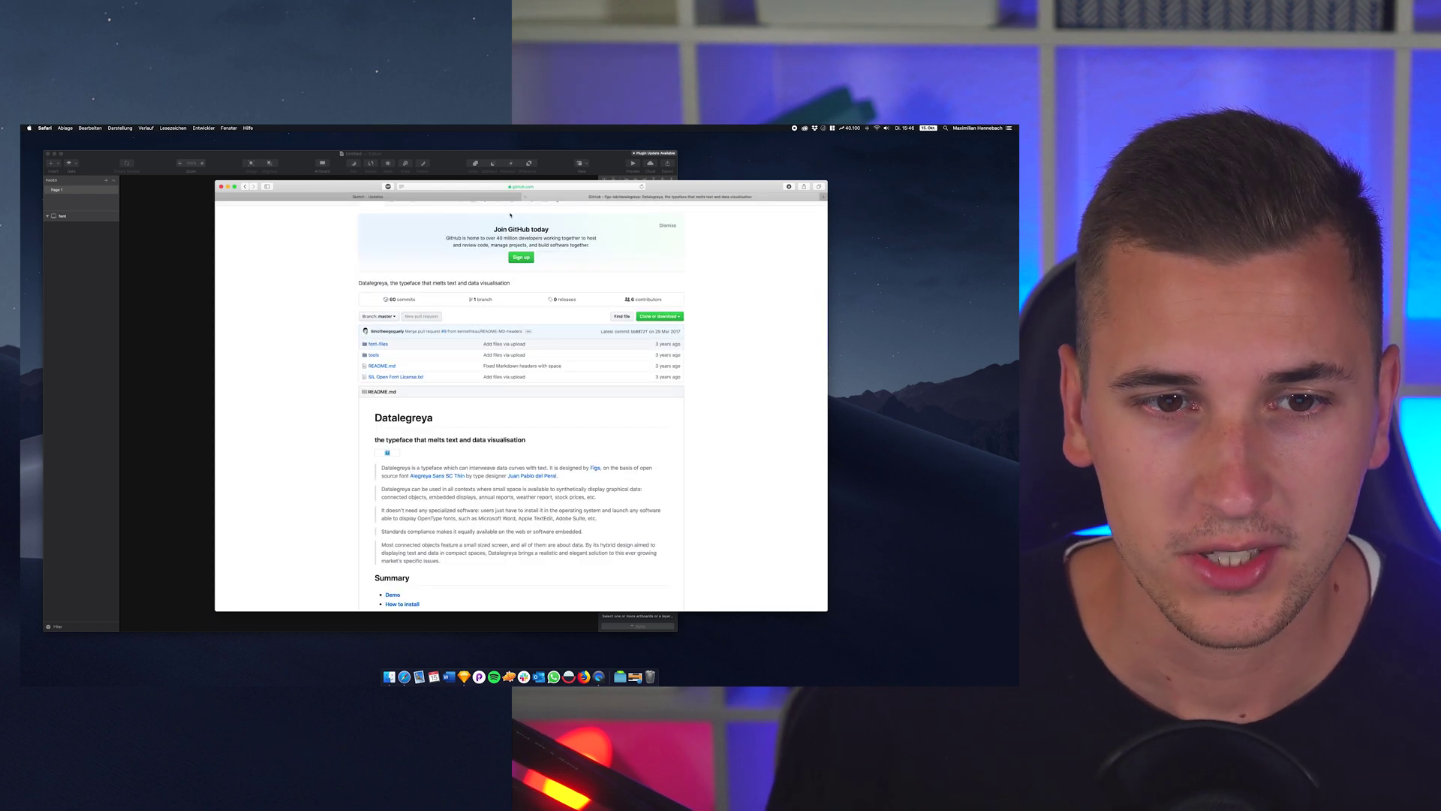
pyautogui.scroll(2, 382, 300)
pyautogui.scroll(-3, 390, 338)
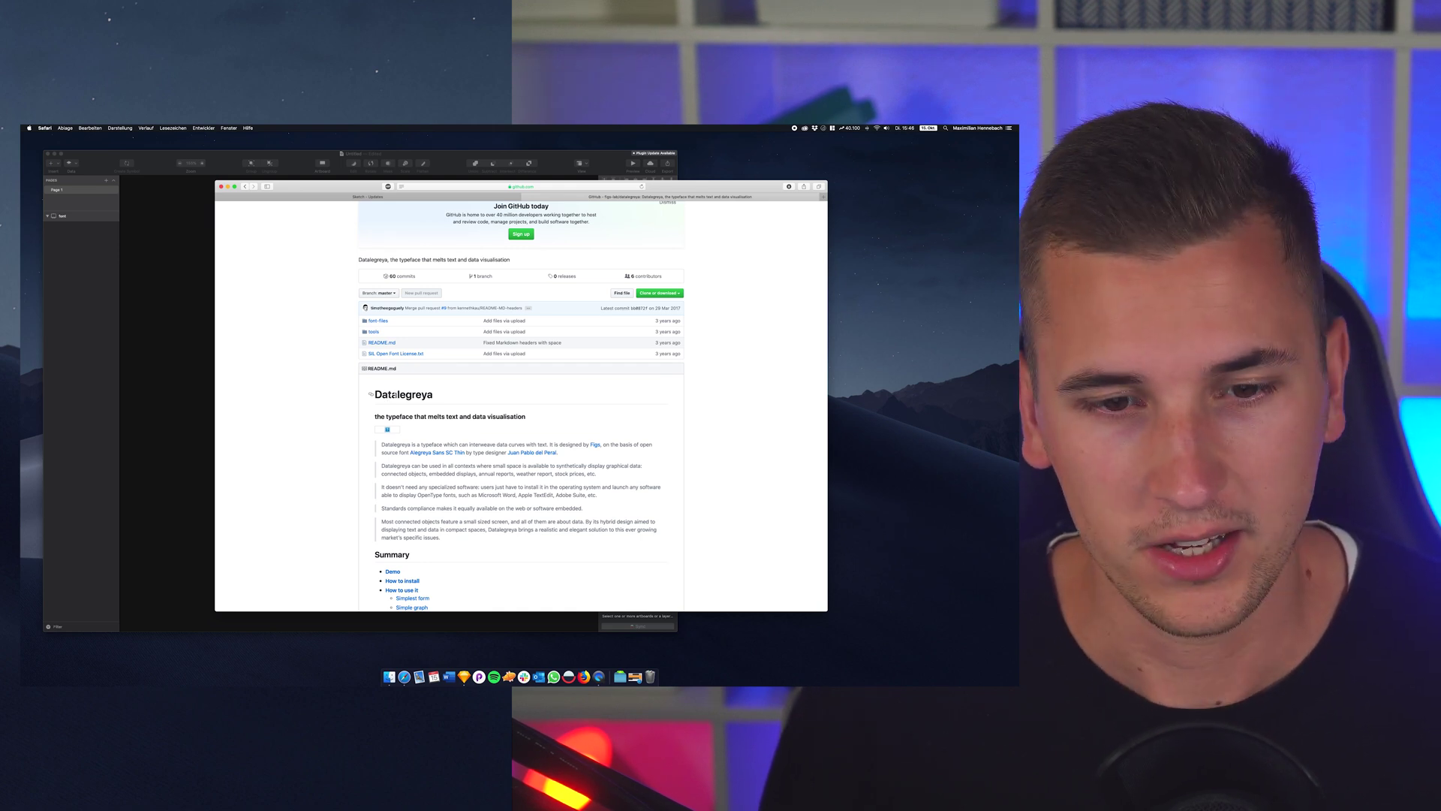
pyautogui.scroll(-2, 395, 394)
pyautogui.scroll(1, 395, 395)
pyautogui.scroll(-5, 395, 396)
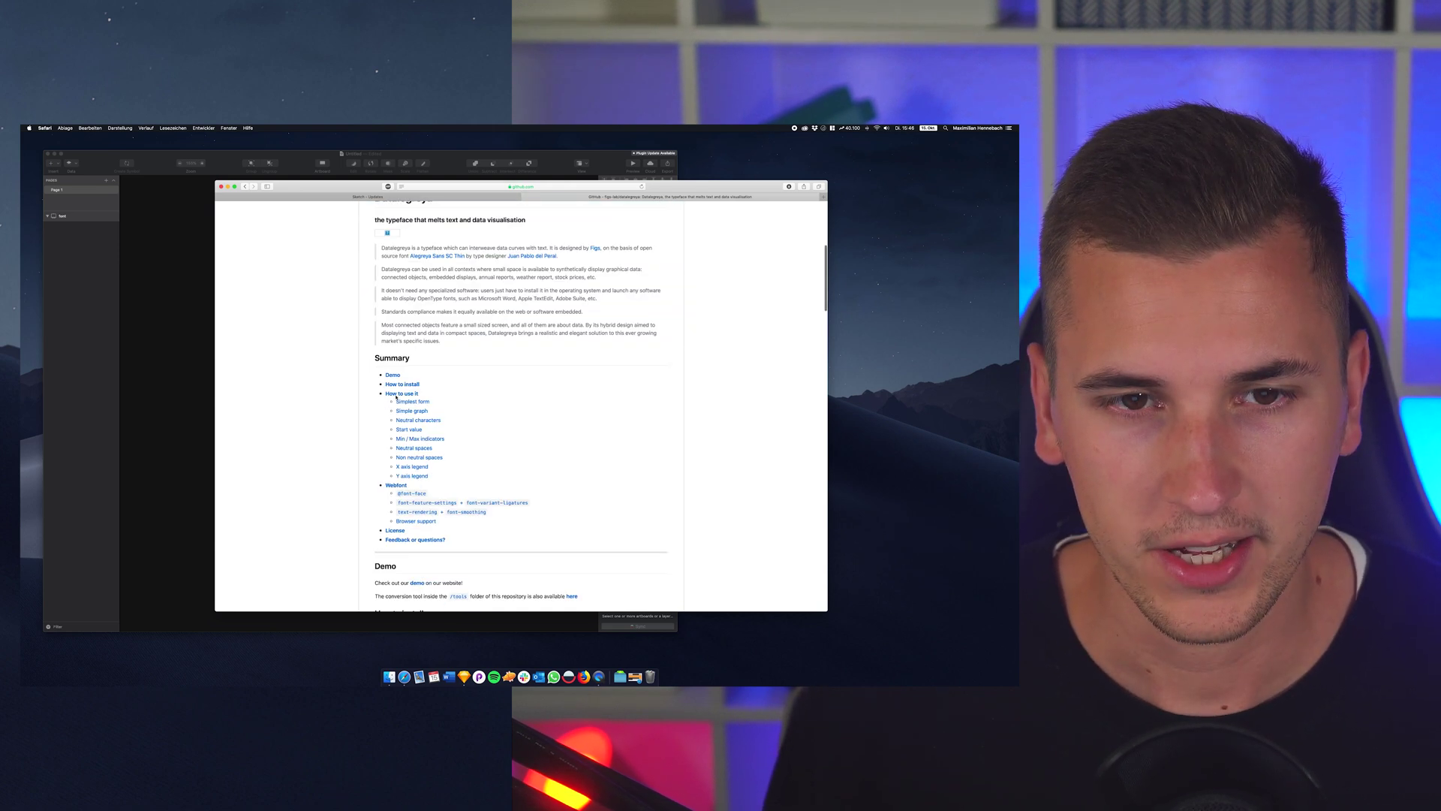
pyautogui.scroll(3, 396, 397)
pyautogui.scroll(5, 396, 397)
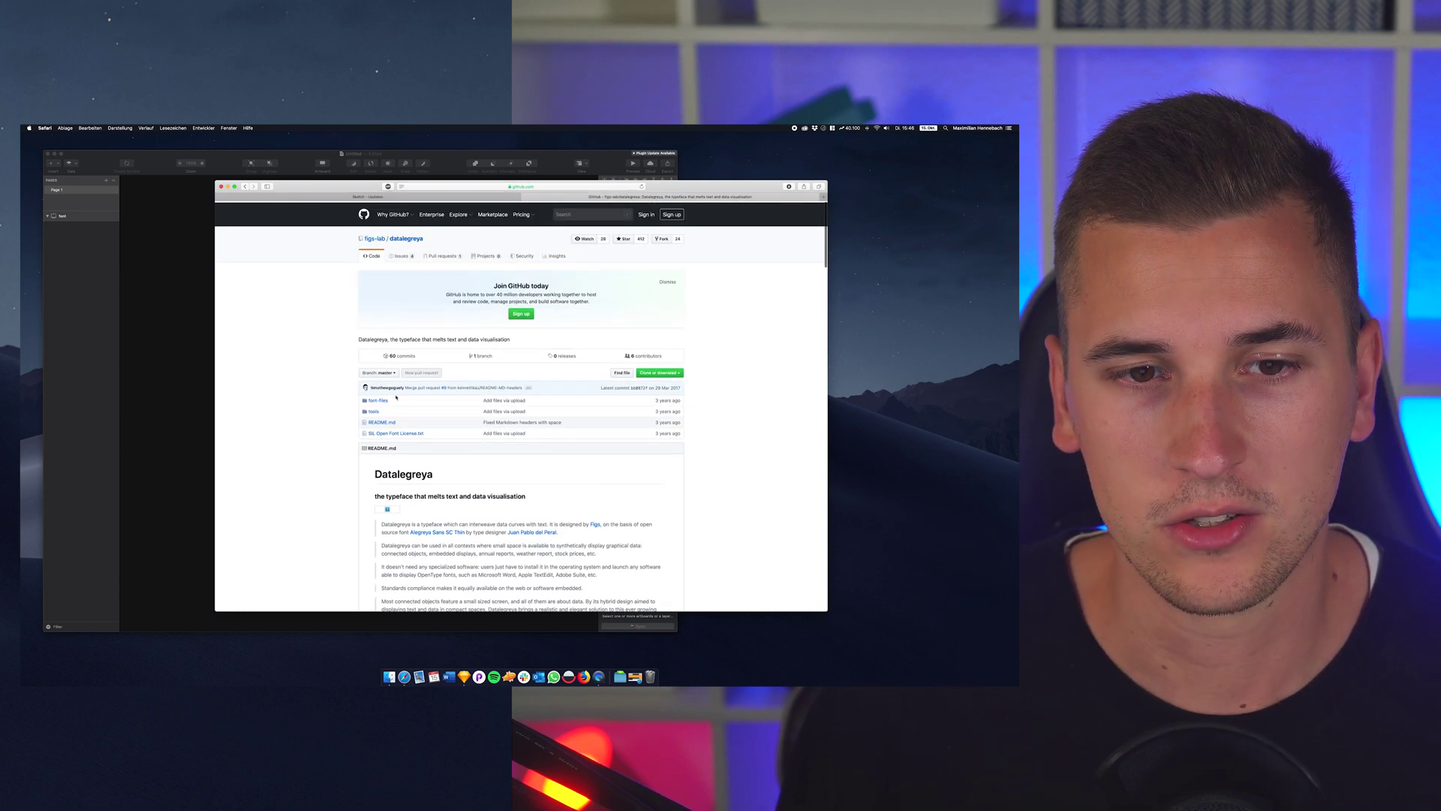
pyautogui.scroll(-10, 395, 397)
pyautogui.scroll(-4, 396, 398)
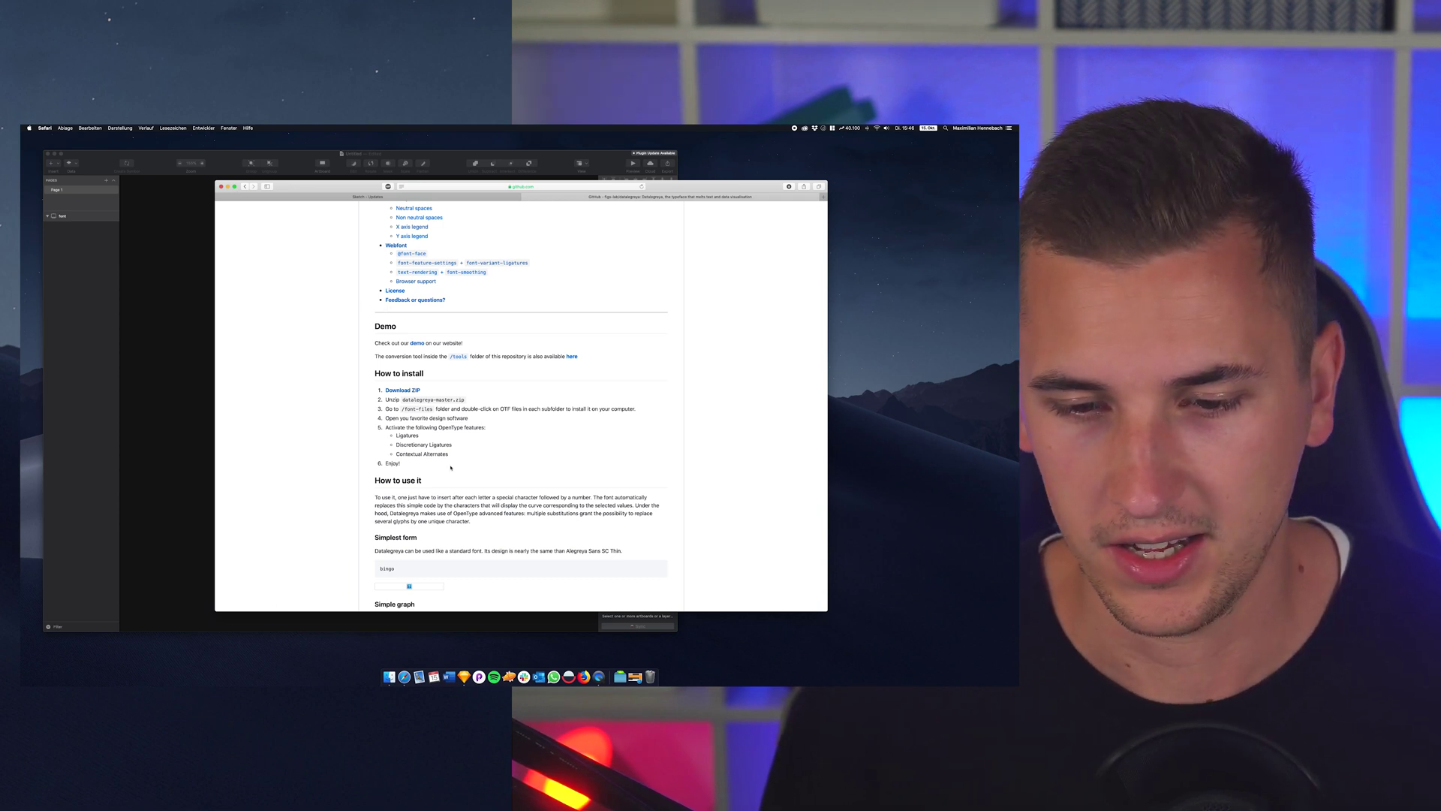
# - View the Datalegreya font specimen image in the minimized browser window and minimize that window again
pyautogui.click(636, 677)
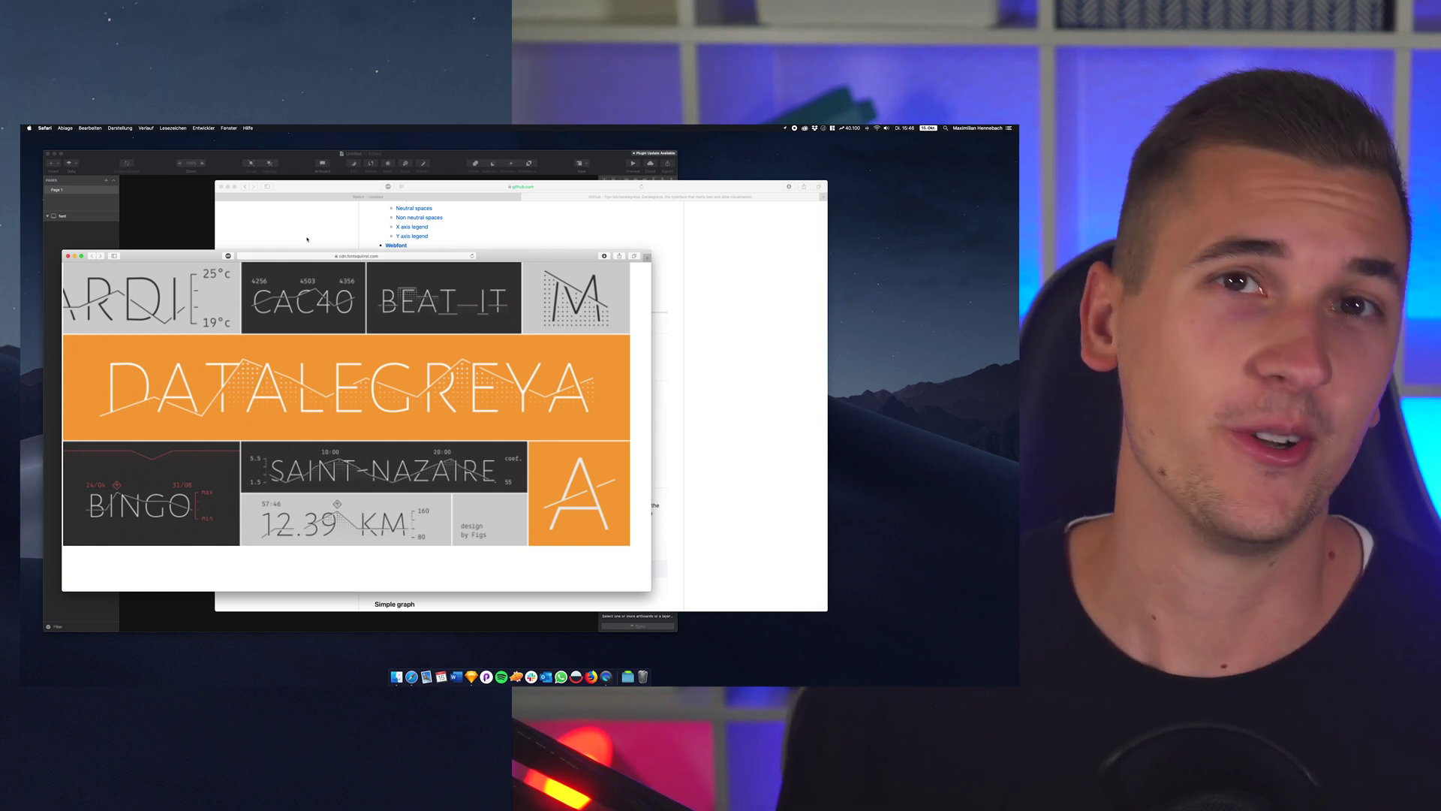
pyautogui.moveTo(75, 256); pyautogui.dragTo(133, 255)
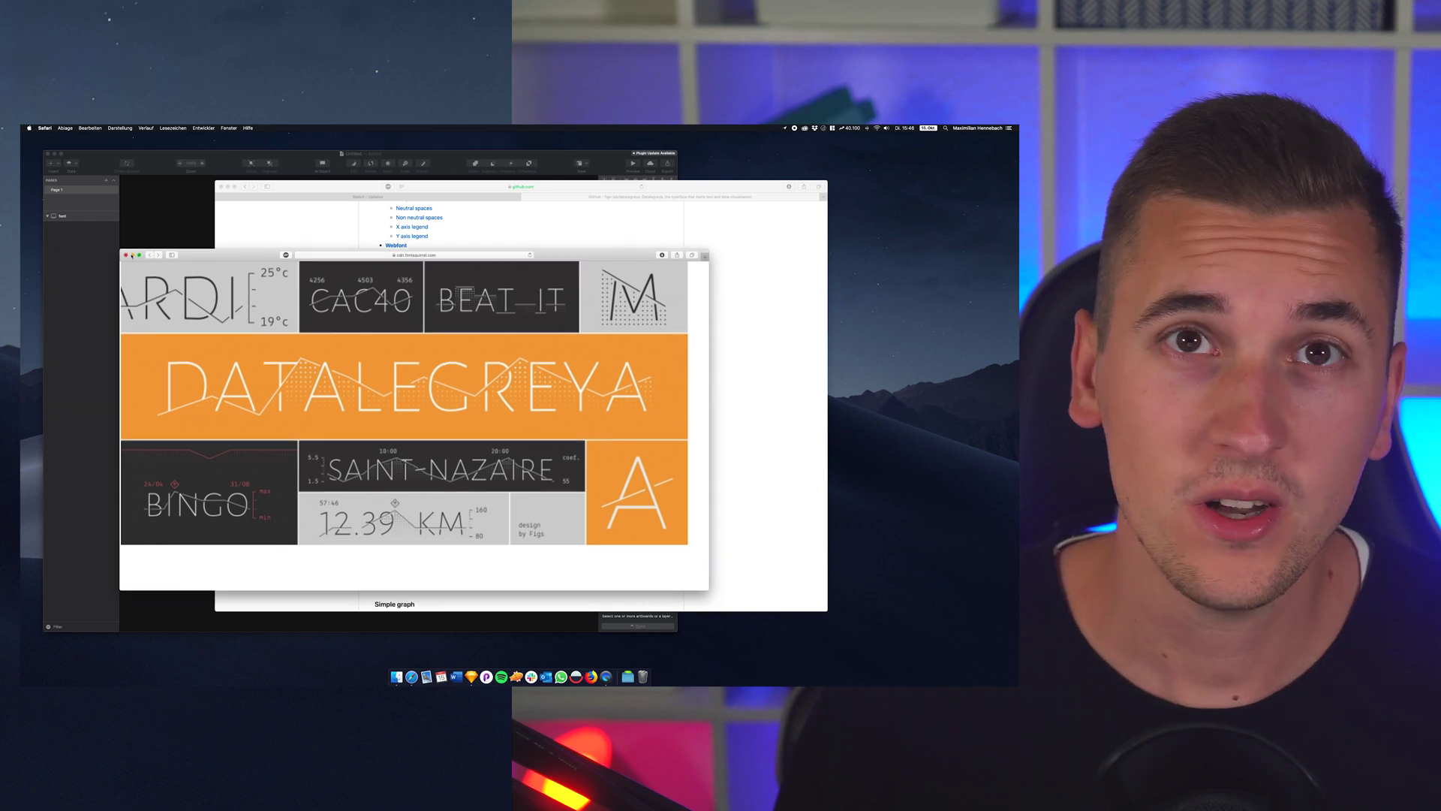
pyautogui.click(132, 255)
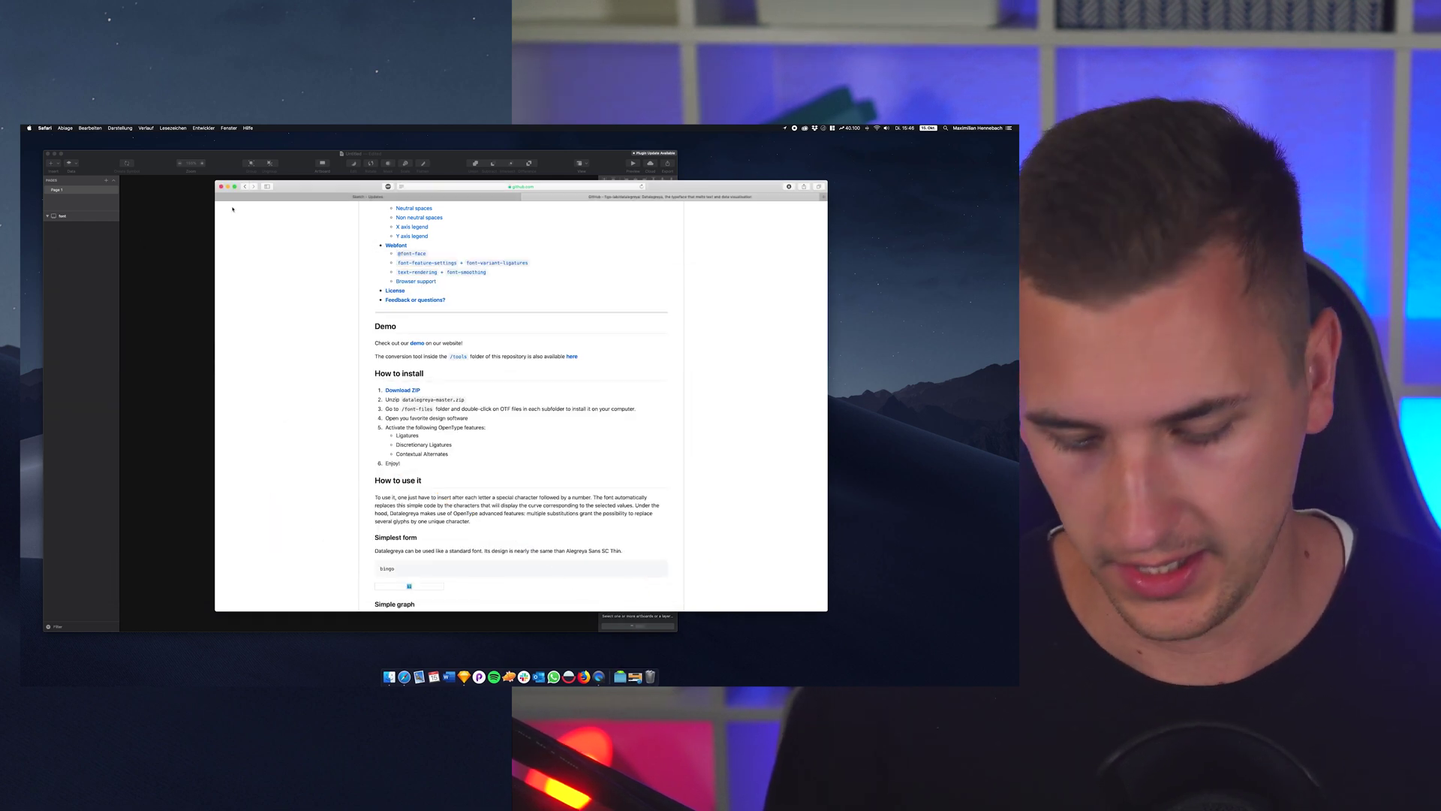
pyautogui.press('super+space')
pyautogui.write('font')
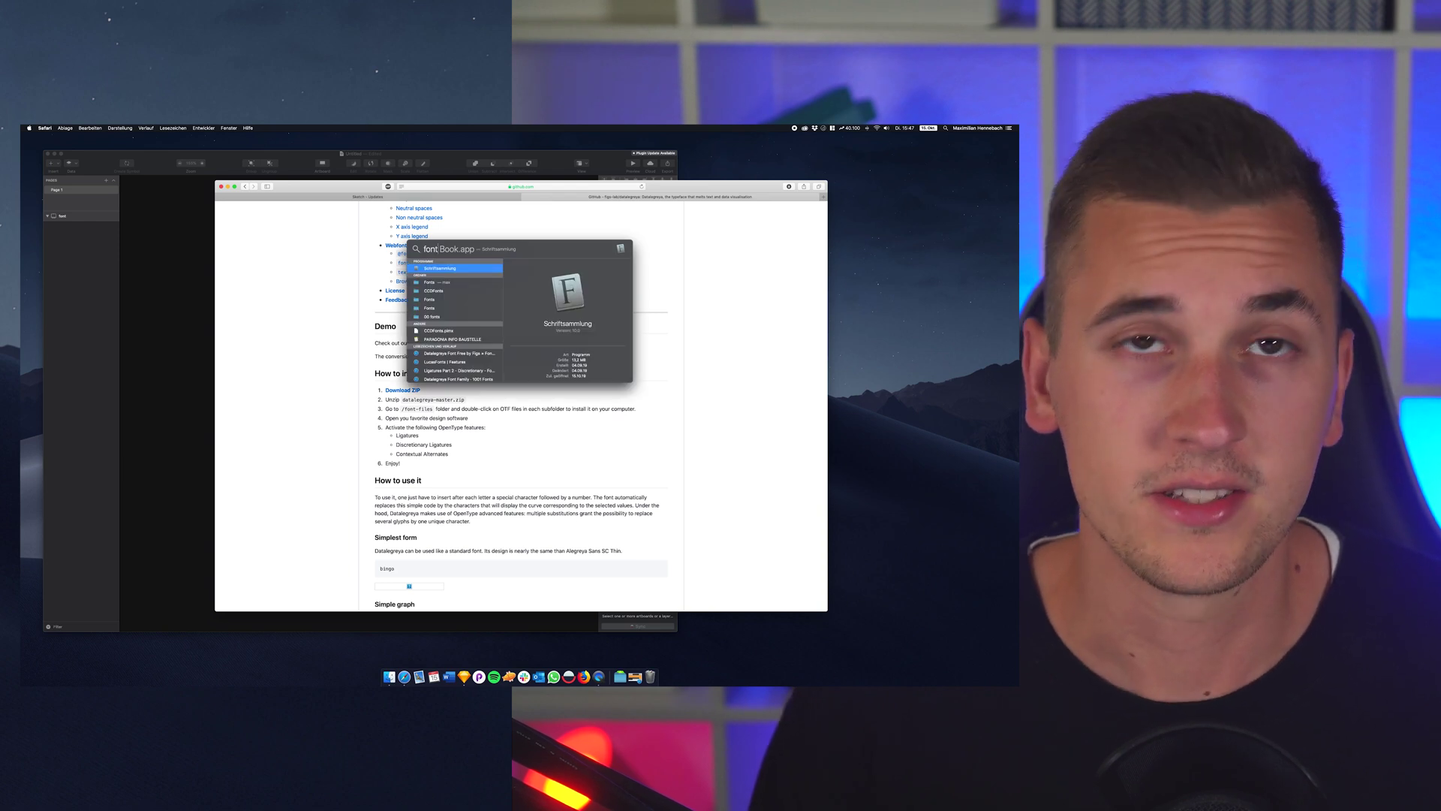
pyautogui.press('BackSpace')
pyautogui.press('BackSpace')
pyautogui.press('BackSpace')
pyautogui.press('BackSpace')
pyautogui.press('Escape')
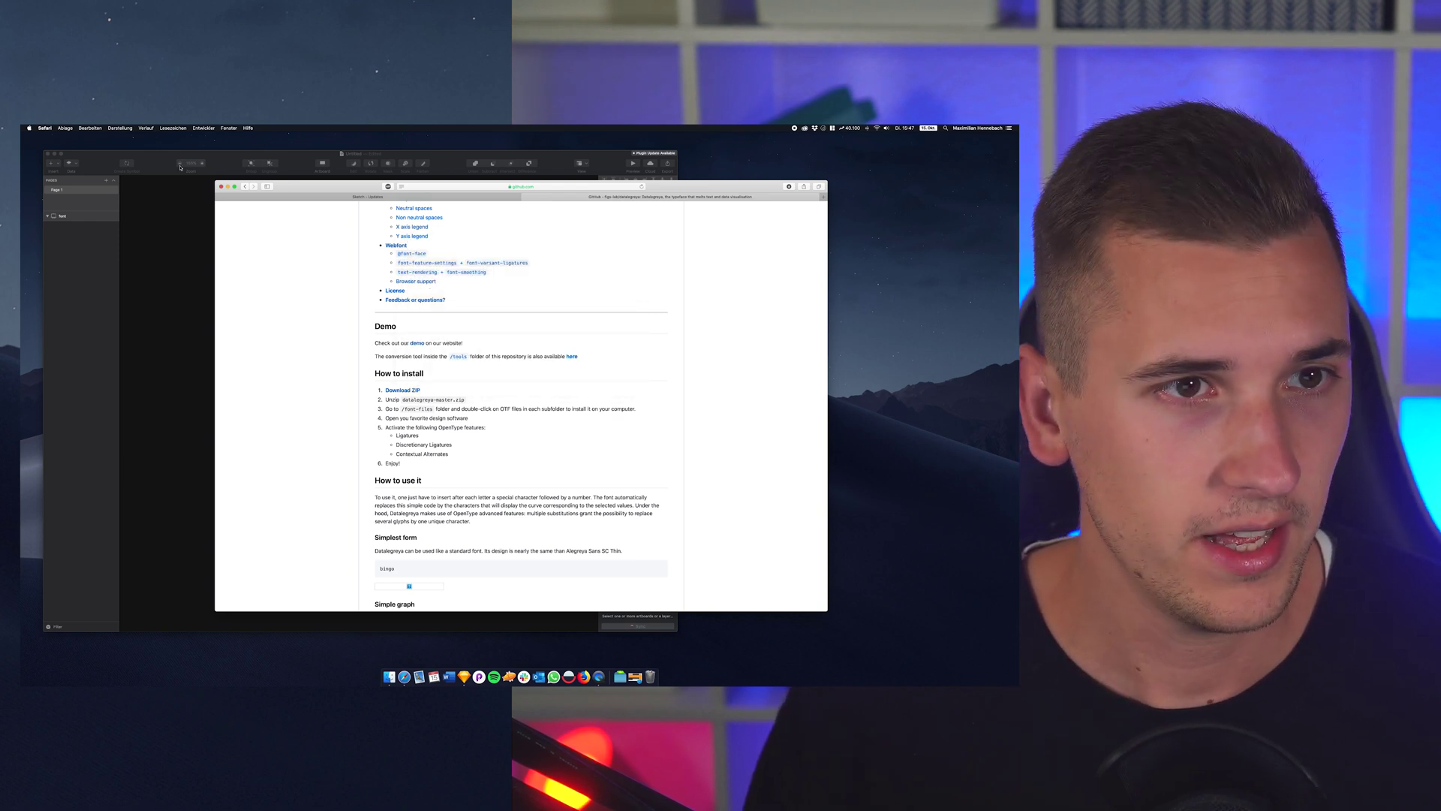
# - Switch to Sketch and add a new text layer on the white artboard, keeping its placeholder text
pyautogui.click(144, 177)
pyautogui.hscroll(2, 261, 265)
pyautogui.press('t')
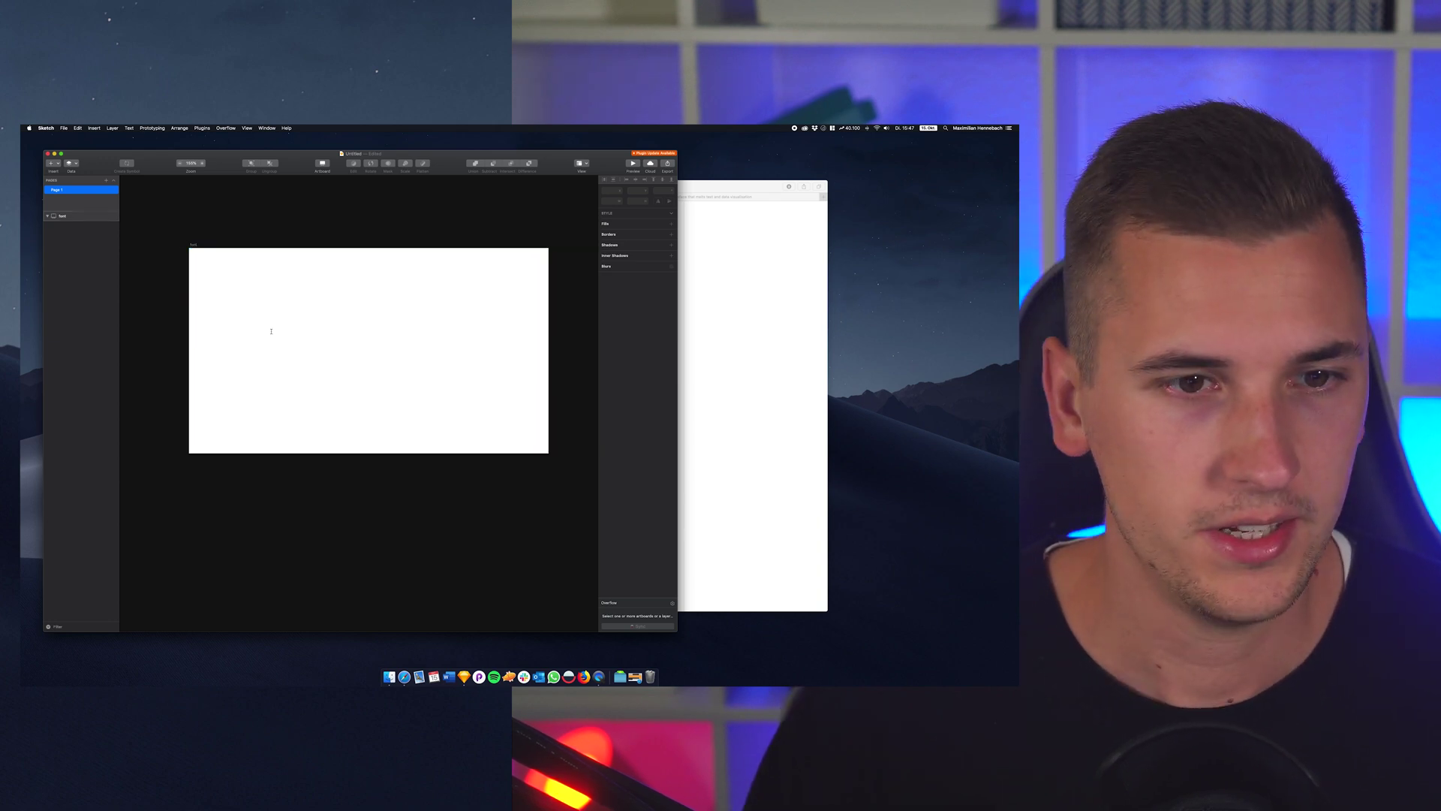
pyautogui.click(271, 331)
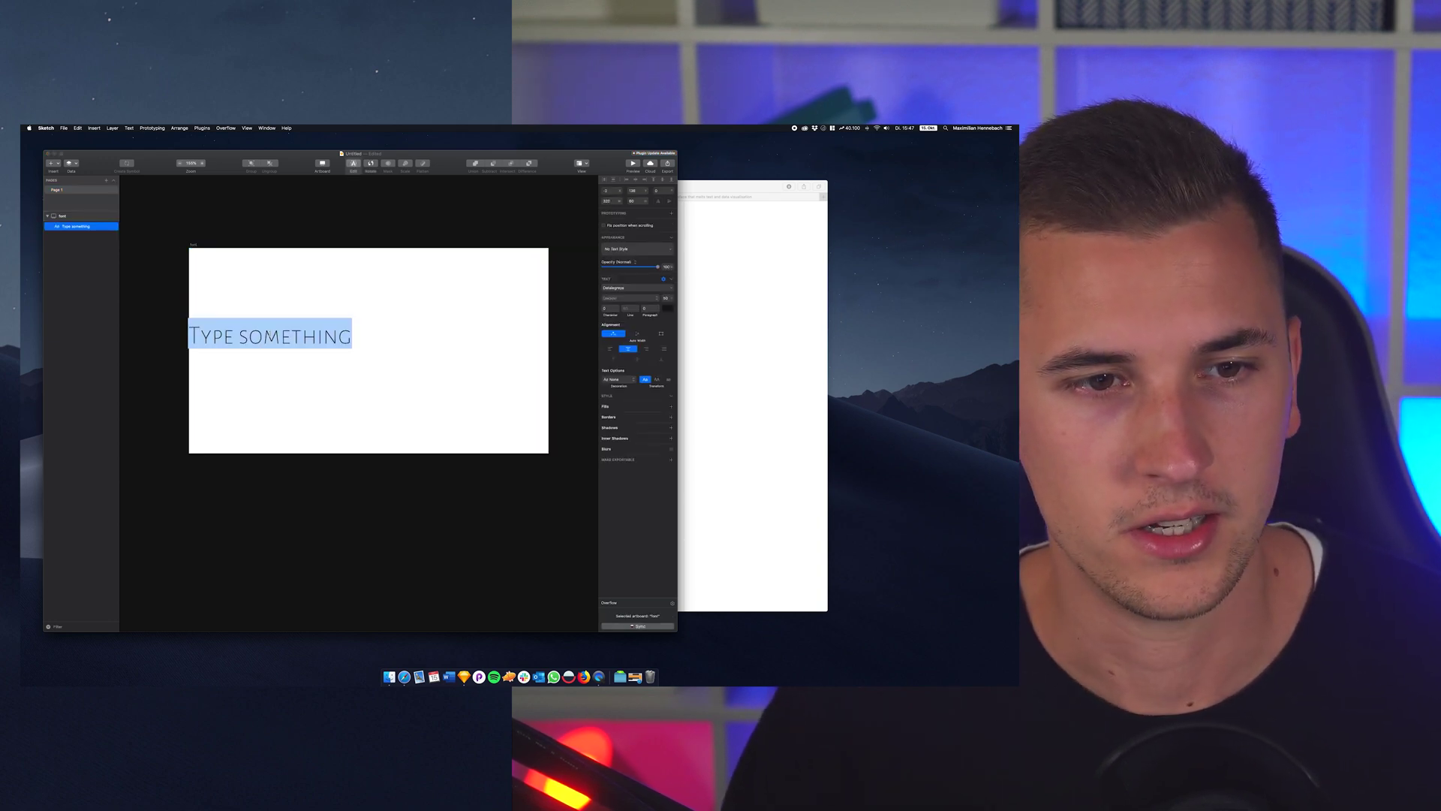
pyautogui.press('Escape')
# - Center the text layer horizontally and vertically on the artboard
pyautogui.moveTo(286, 334); pyautogui.dragTo(377, 347)
pyautogui.click(613, 288)
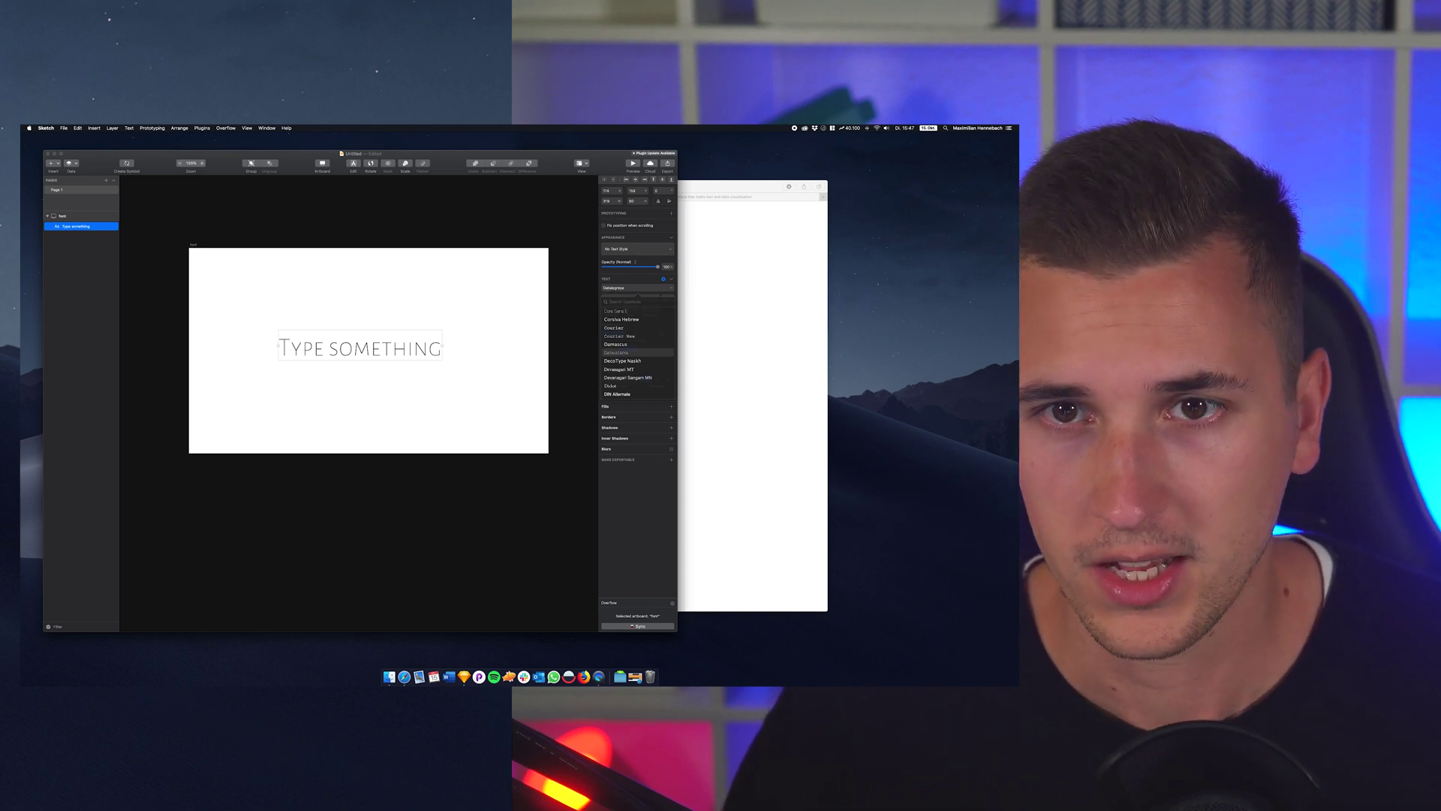
pyautogui.click(628, 199)
pyautogui.click(635, 180)
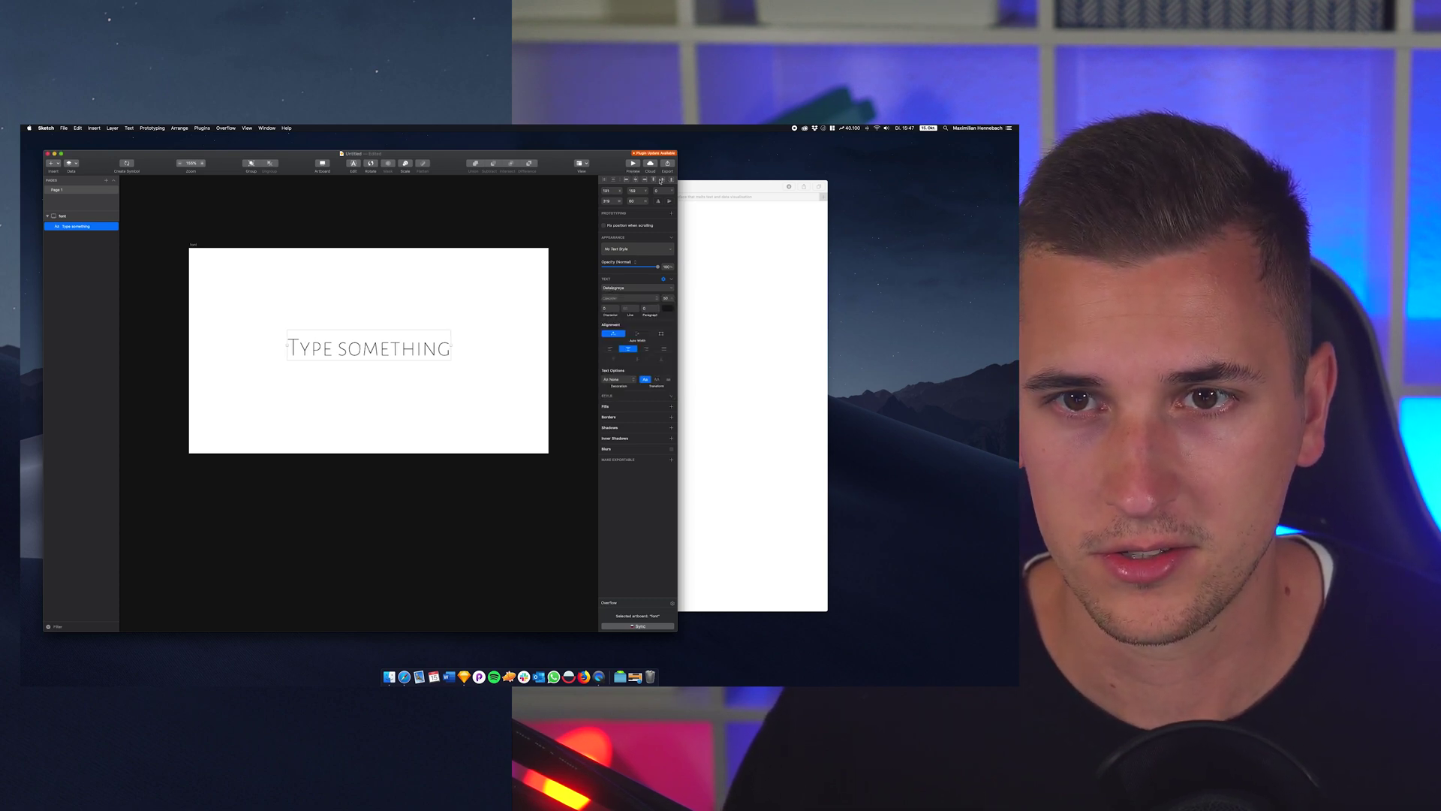
pyautogui.click(661, 181)
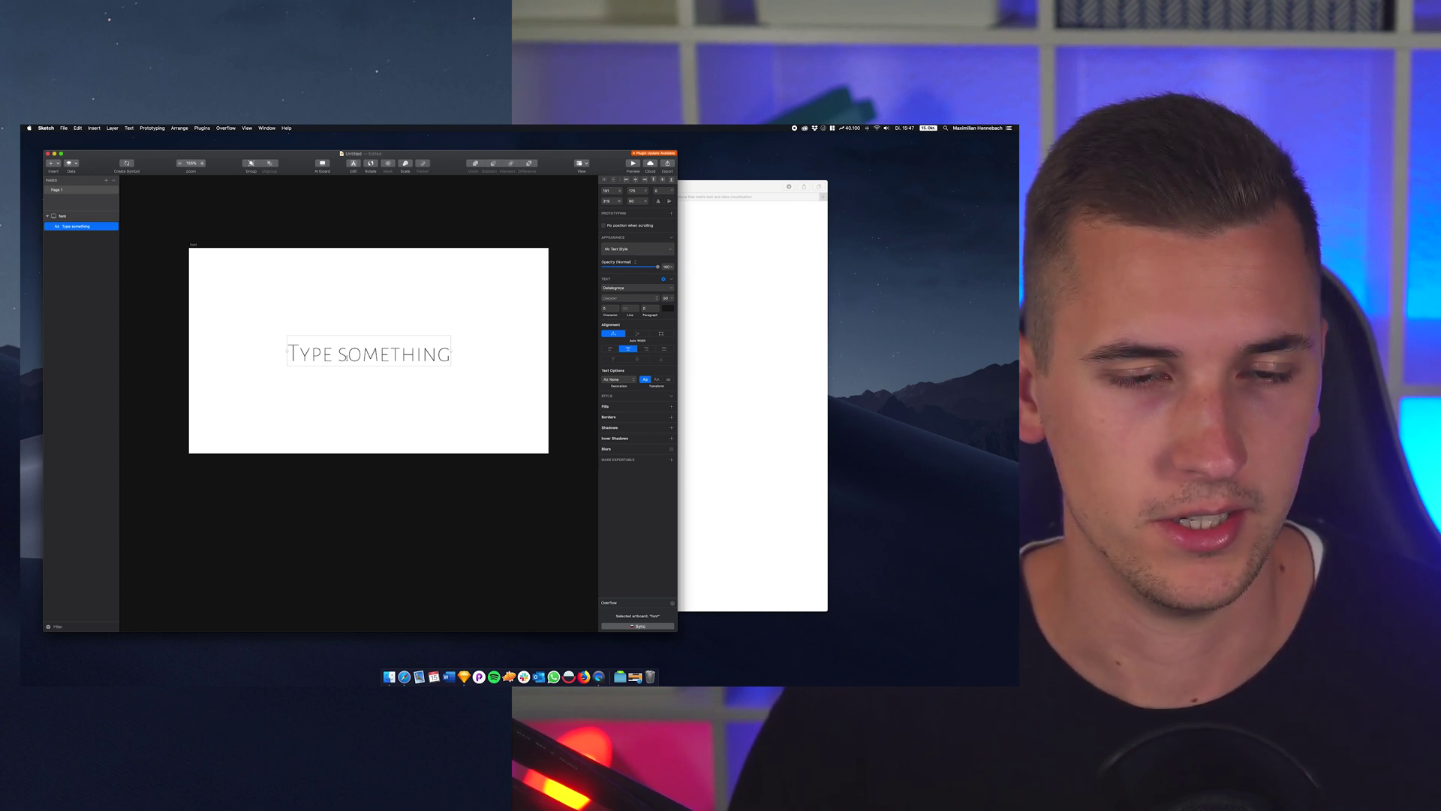
# - Replace the text layer's content with "Short text"
pyautogui.doubleClick(394, 354)
pyautogui.press('super+a')
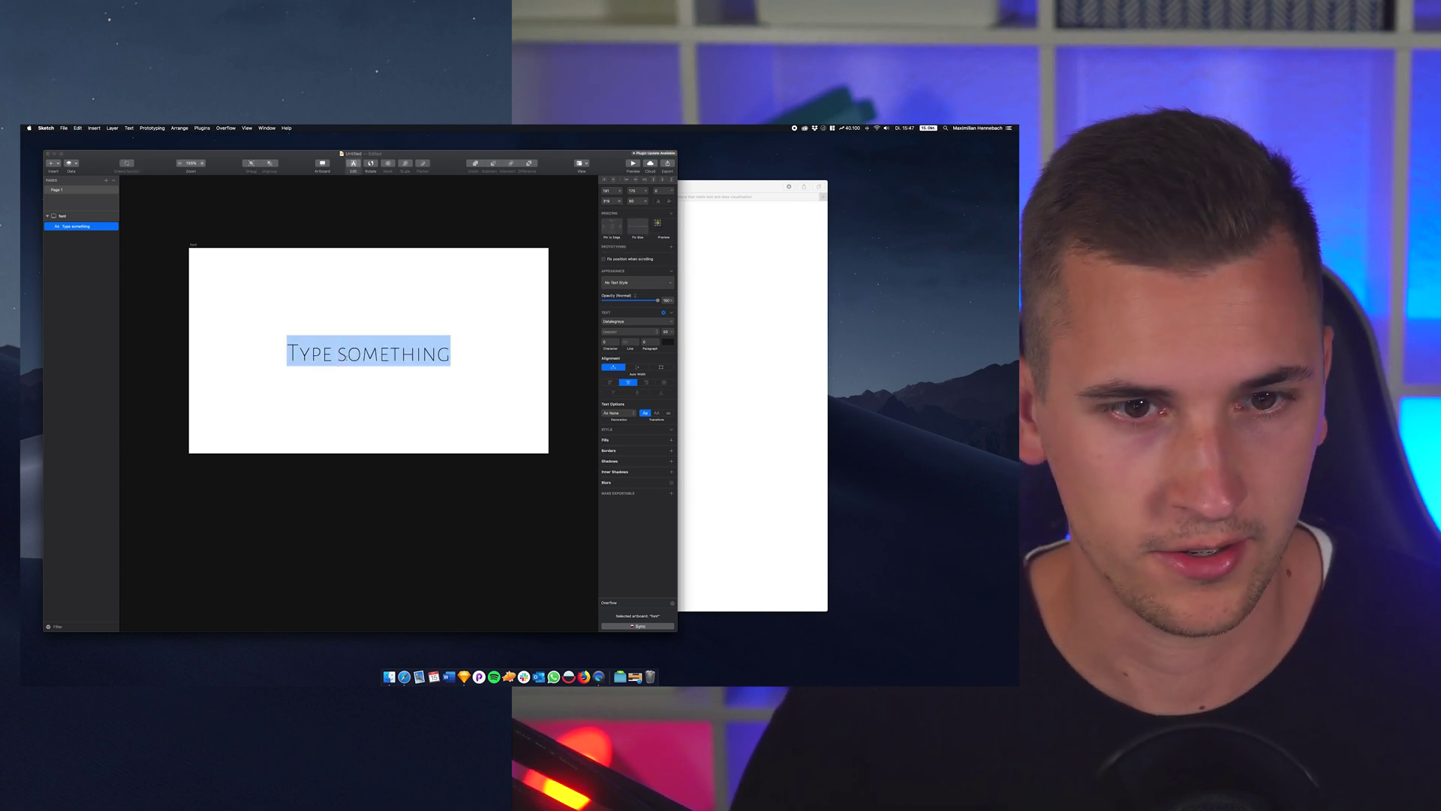
pyautogui.write('Text')
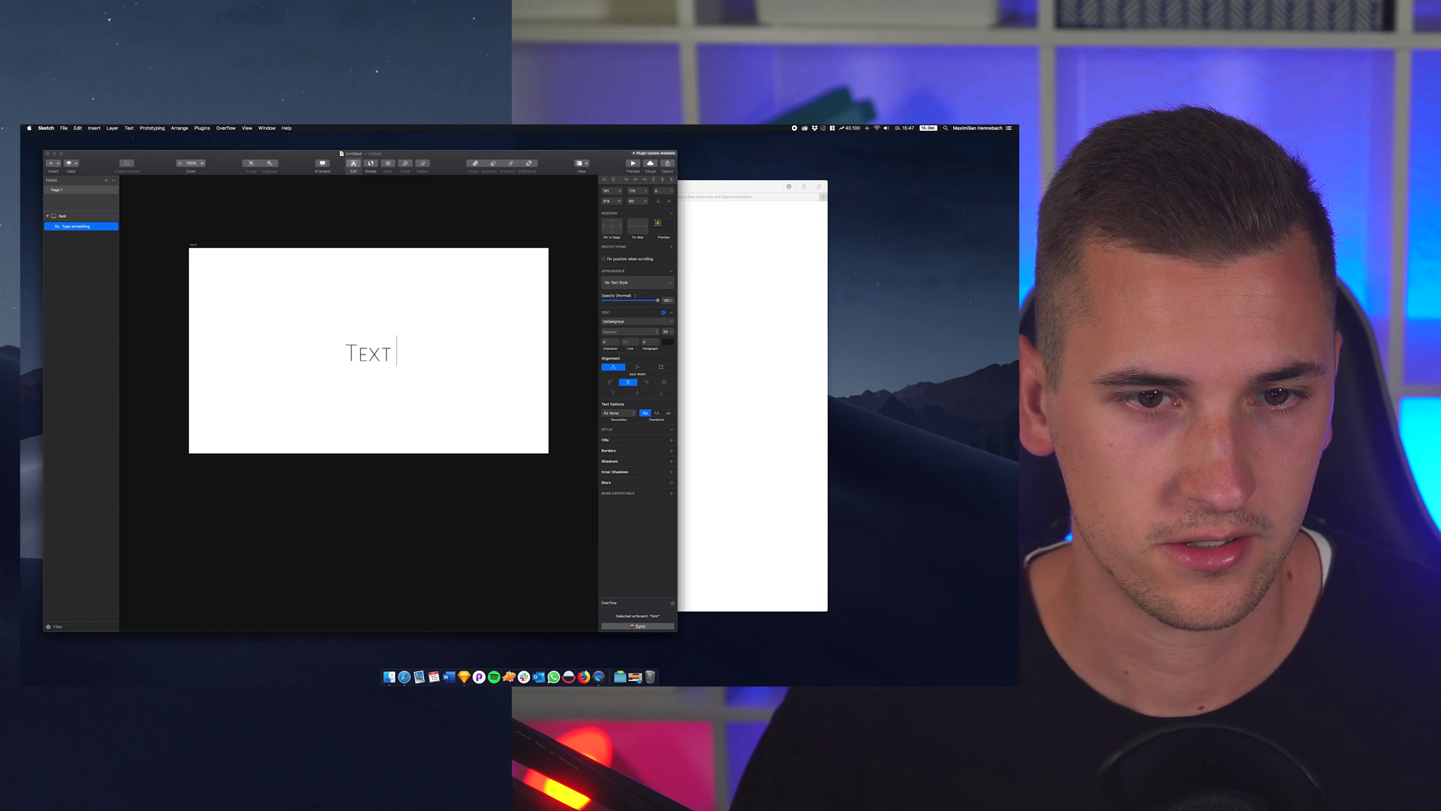
pyautogui.press('super+a')
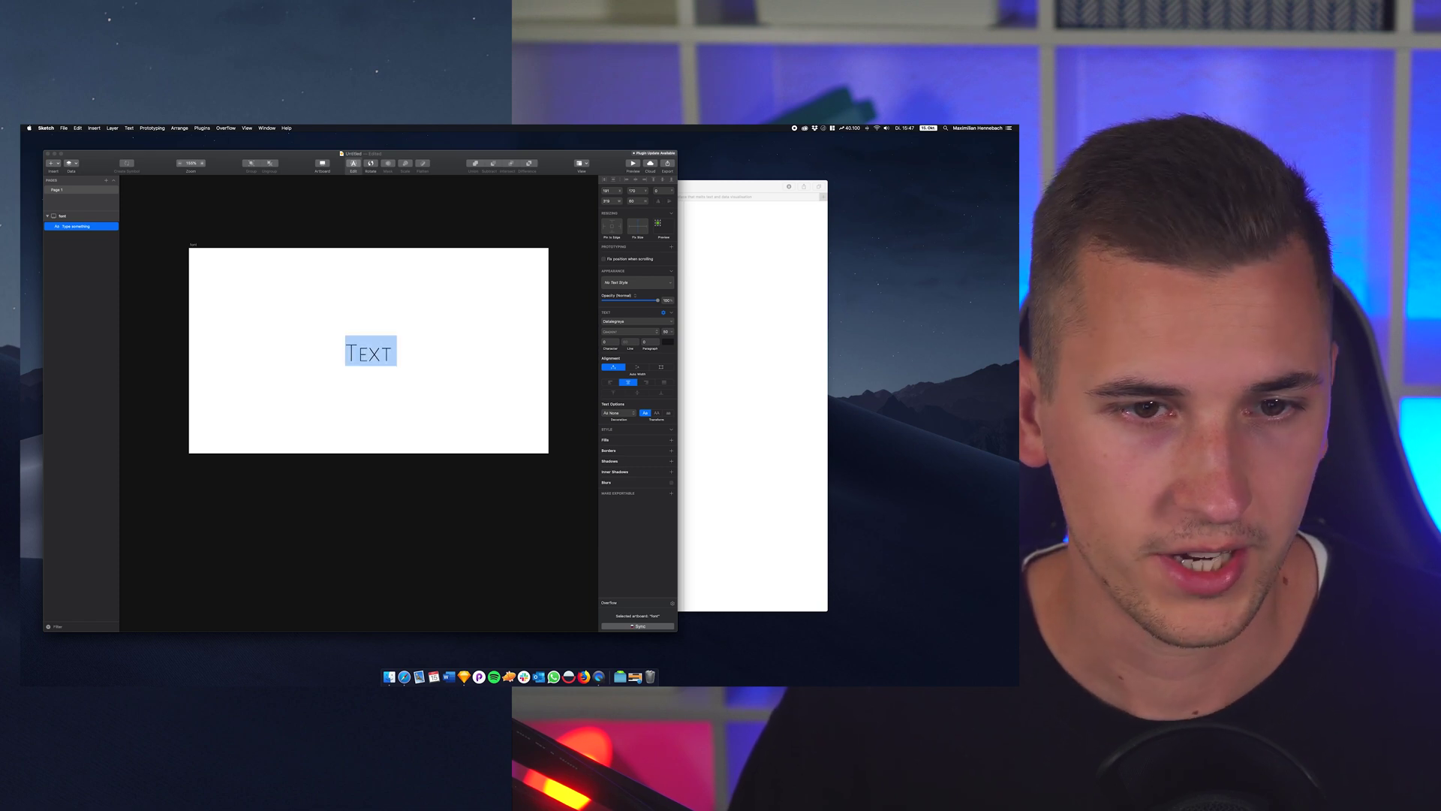
pyautogui.write('Short text')
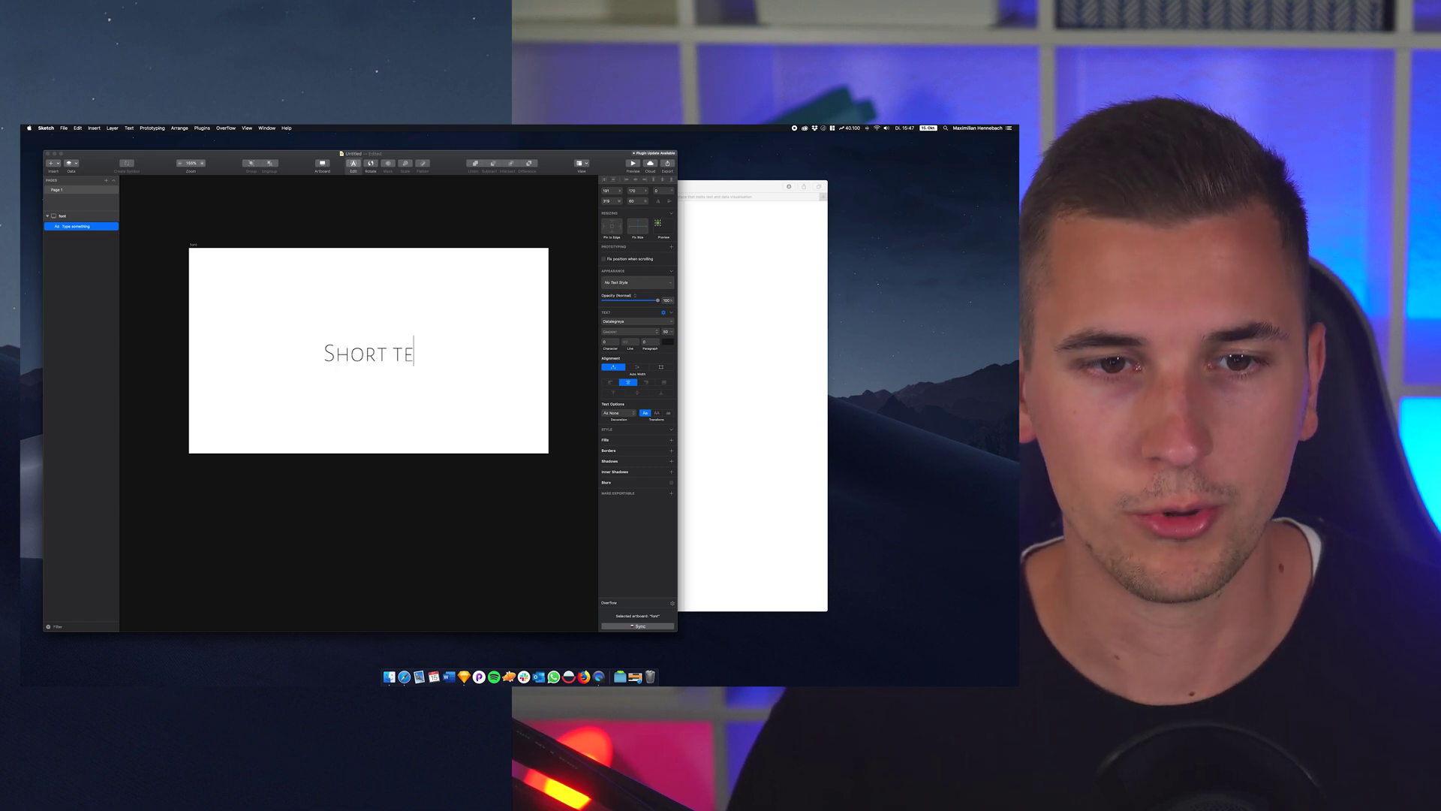
pyautogui.press('Escape')
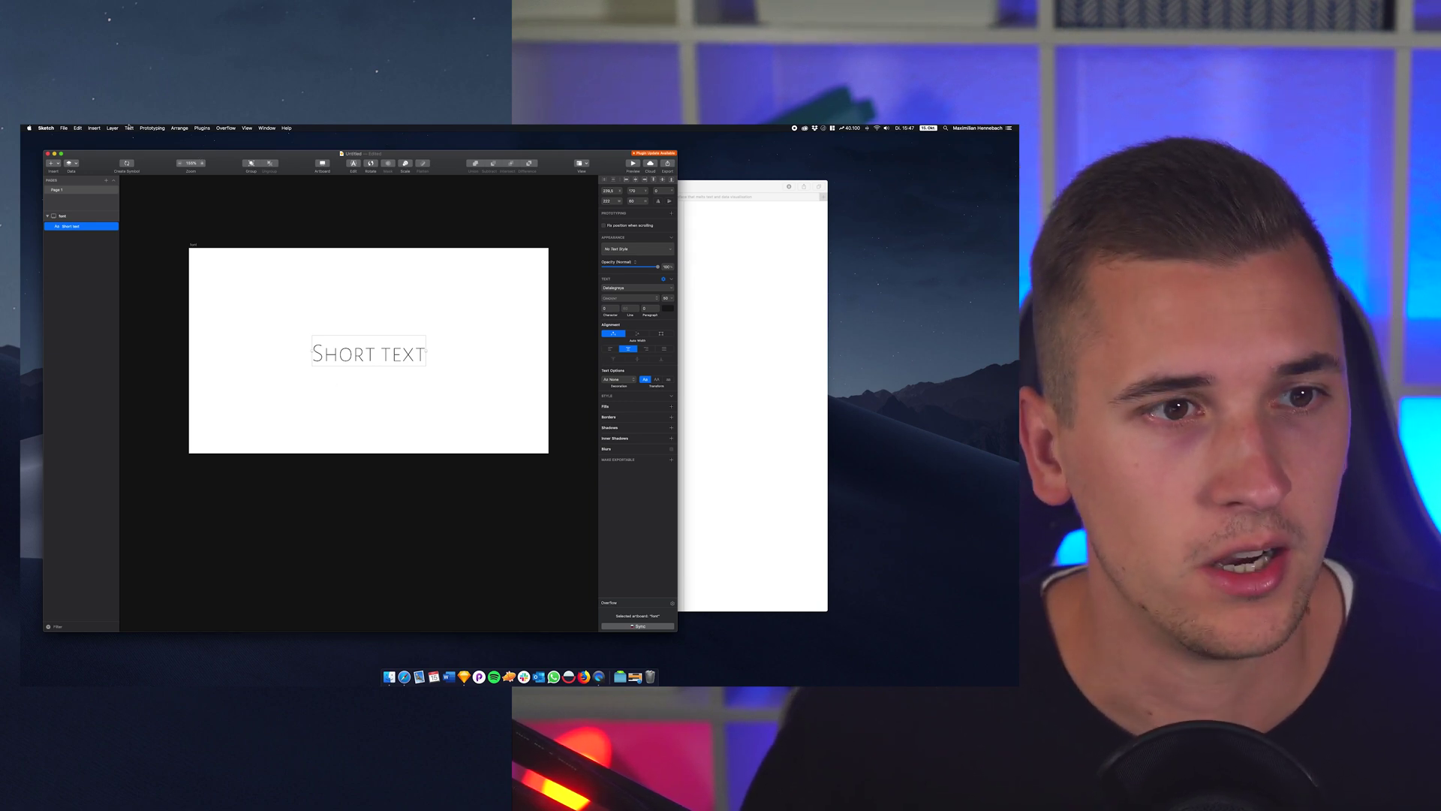
# - Review the OpenType feature options offered for the text layer, including the ligatures and alternates
pyautogui.click(129, 128)
pyautogui.moveTo(146, 235)
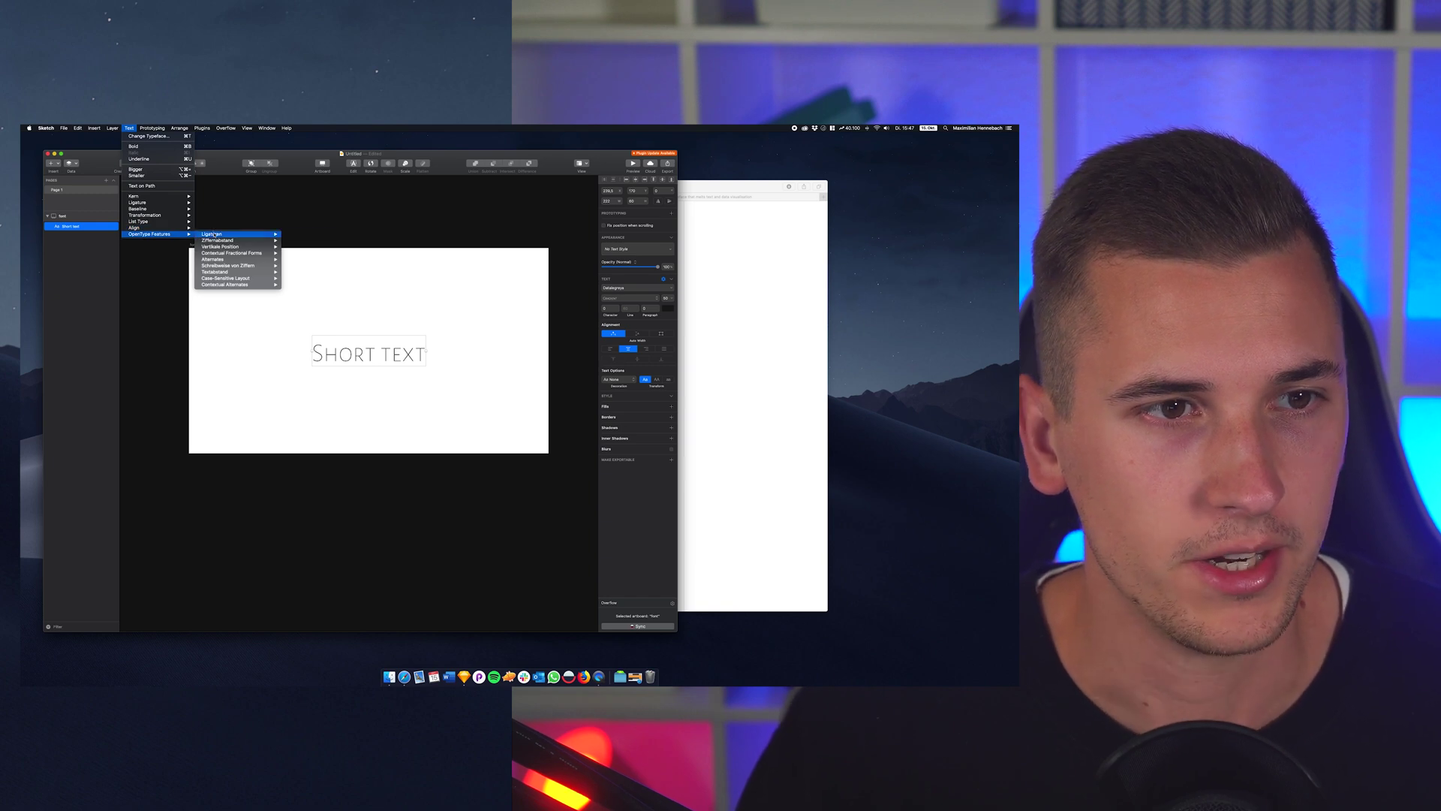
pyautogui.moveTo(217, 237)
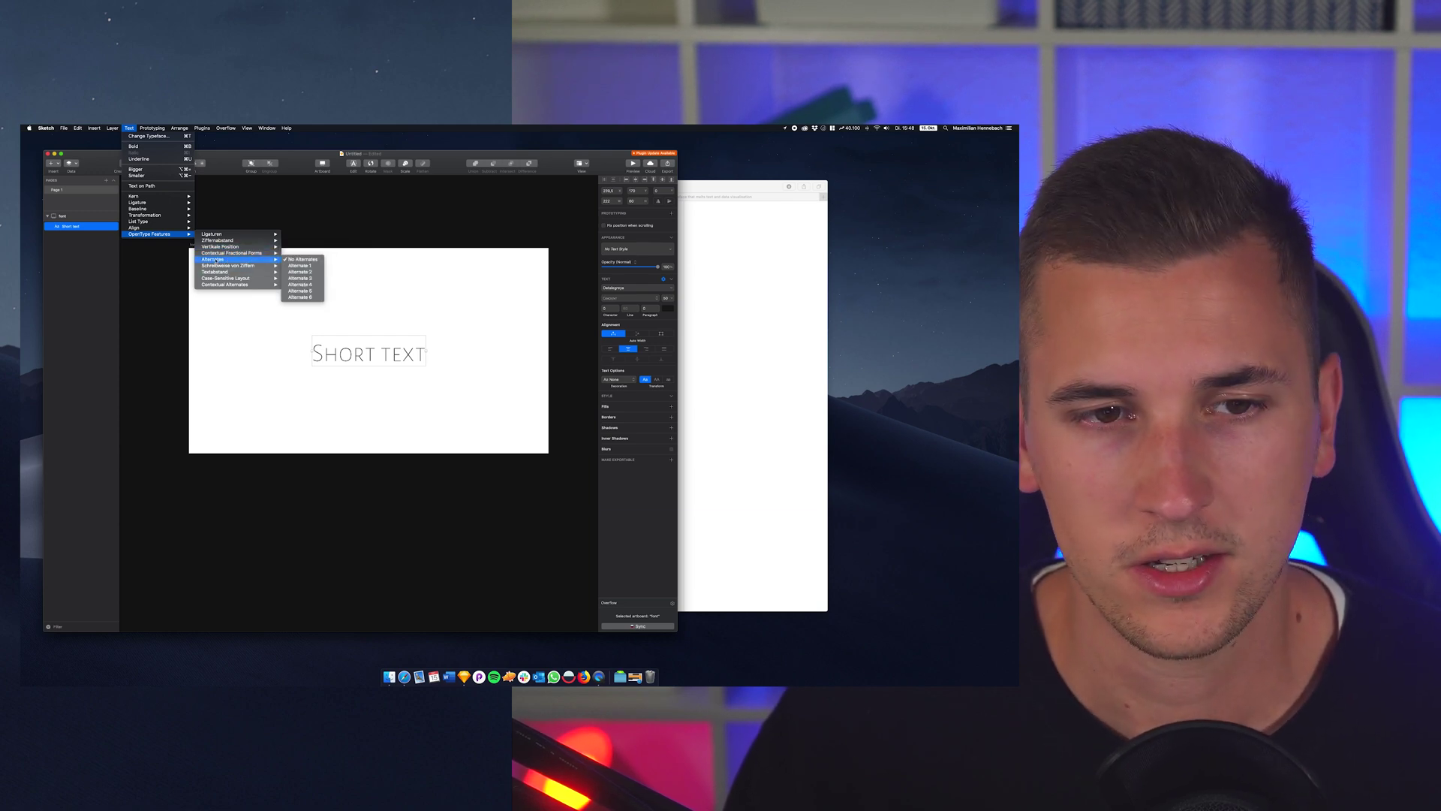
pyautogui.press('Escape')
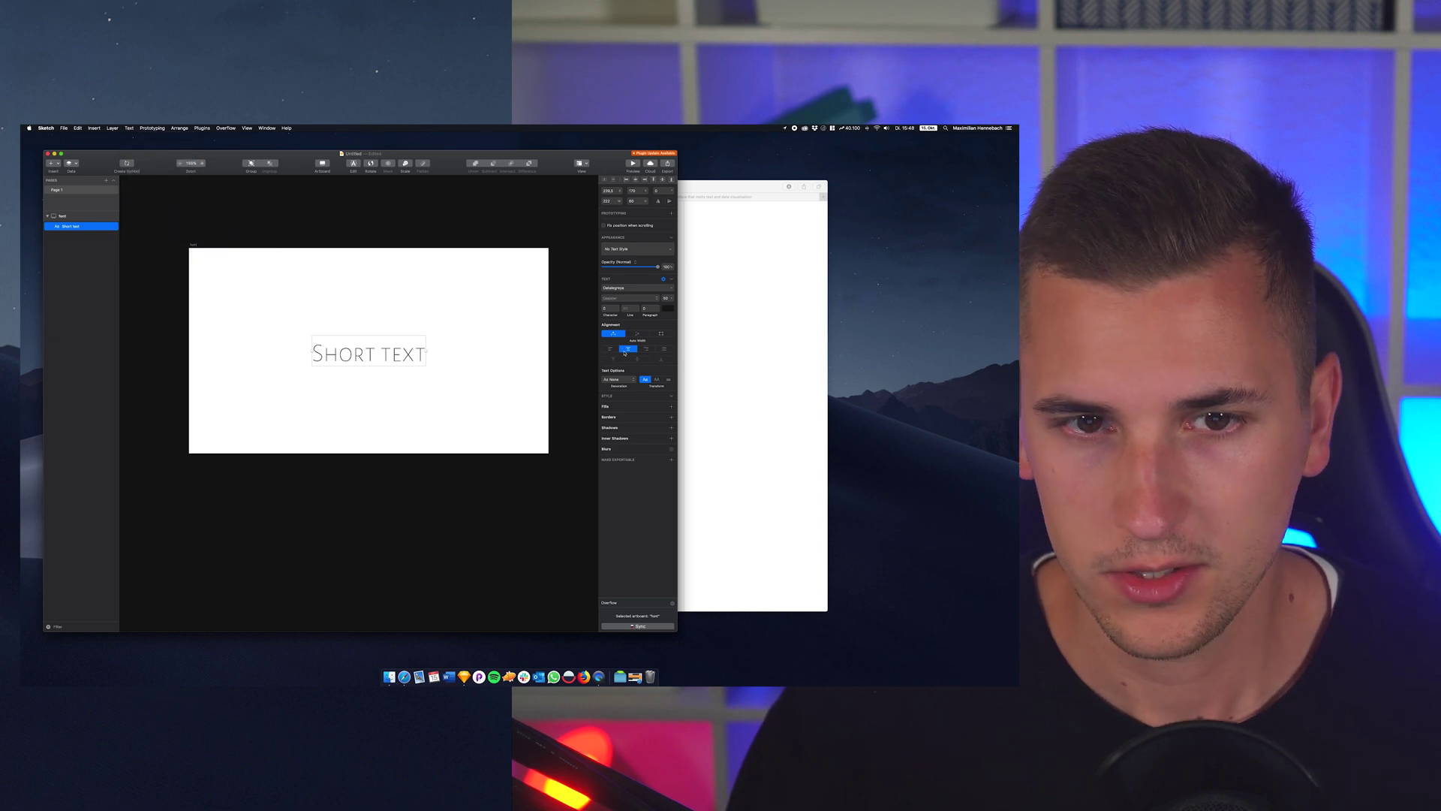
# - Switch to Safari and copy the sample code "b|1i|3n|2g|2o|1" from the README's Simple graph section
pyautogui.click(786, 354)
pyautogui.scroll(-5, 456, 383)
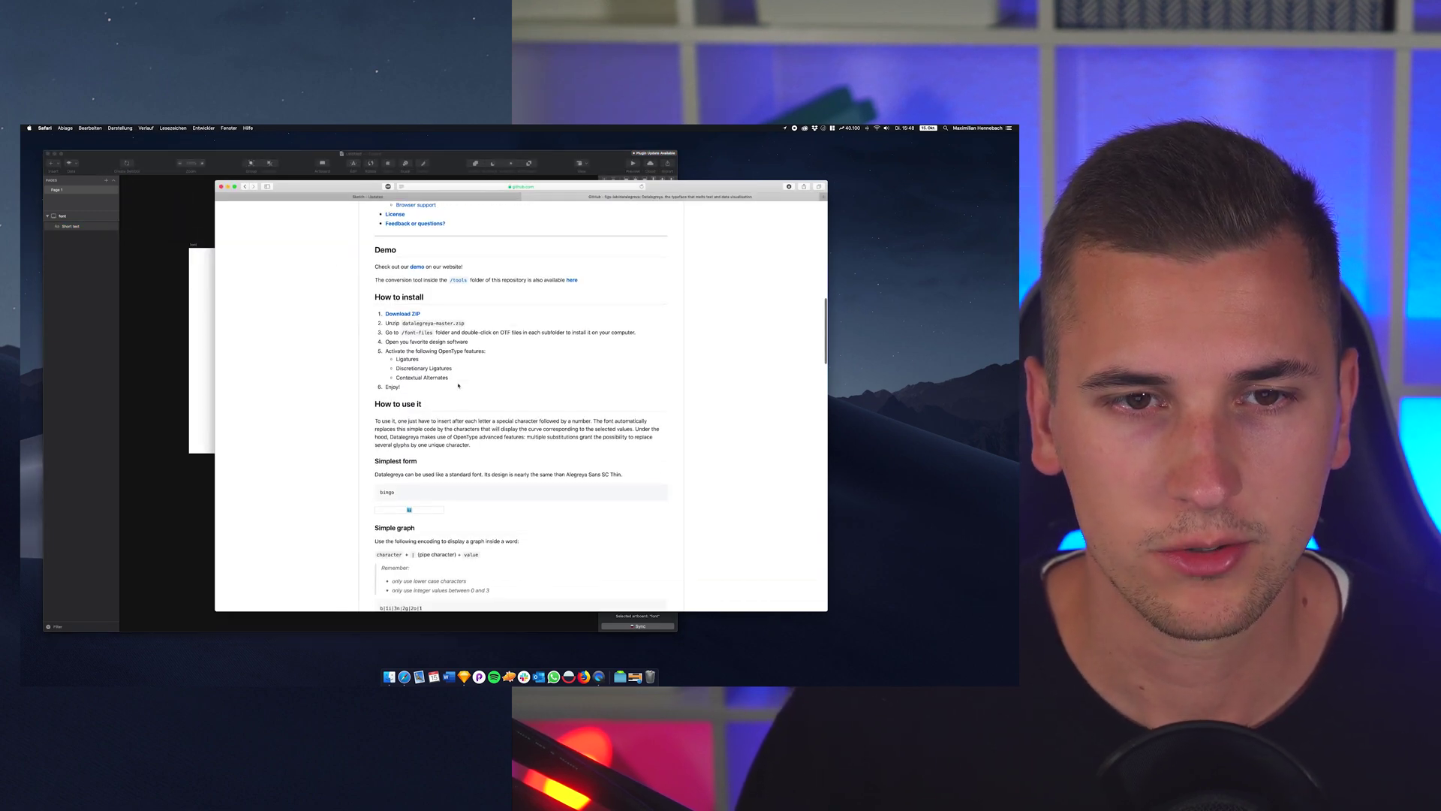
pyautogui.scroll(-4, 420, 305)
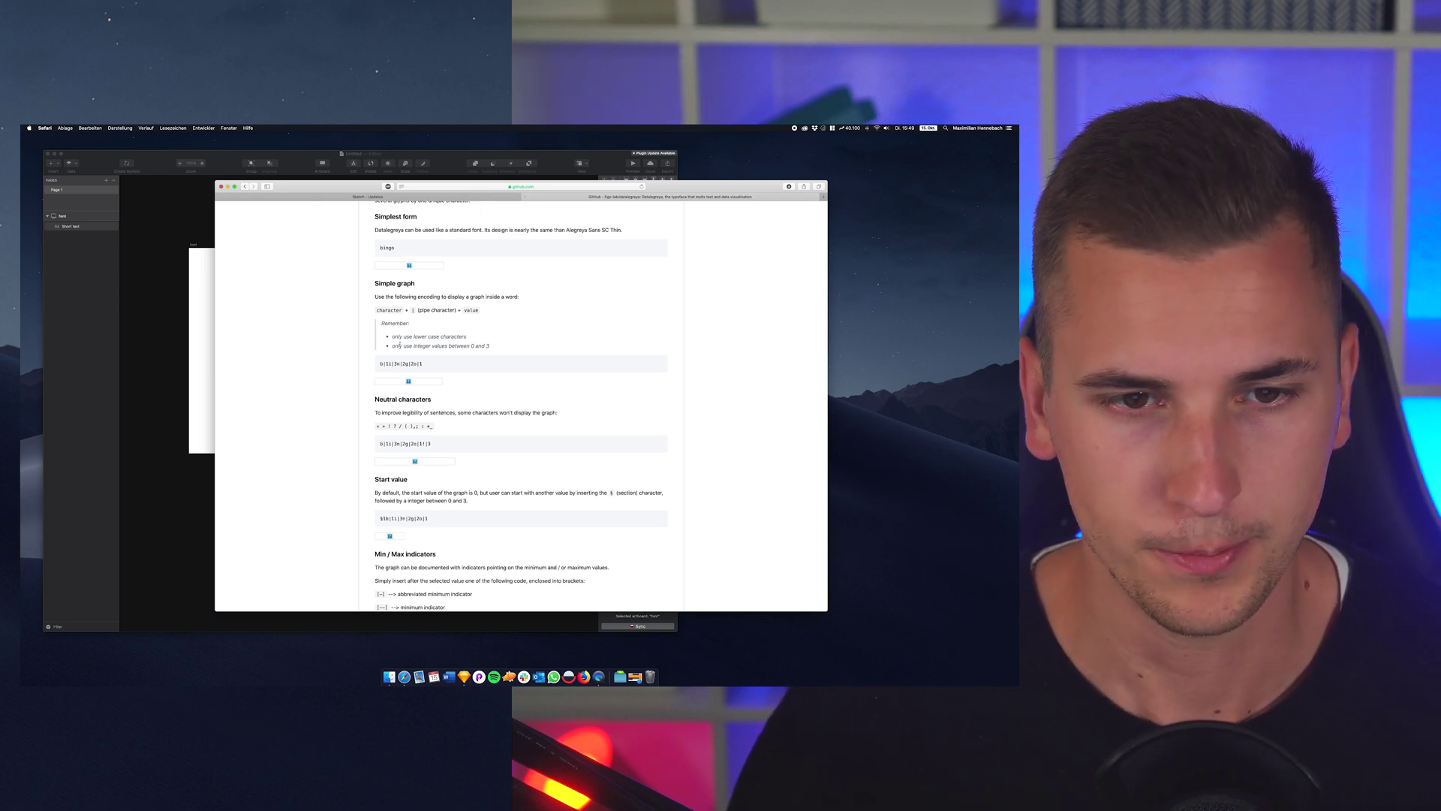
pyautogui.scroll(2, 383, 361)
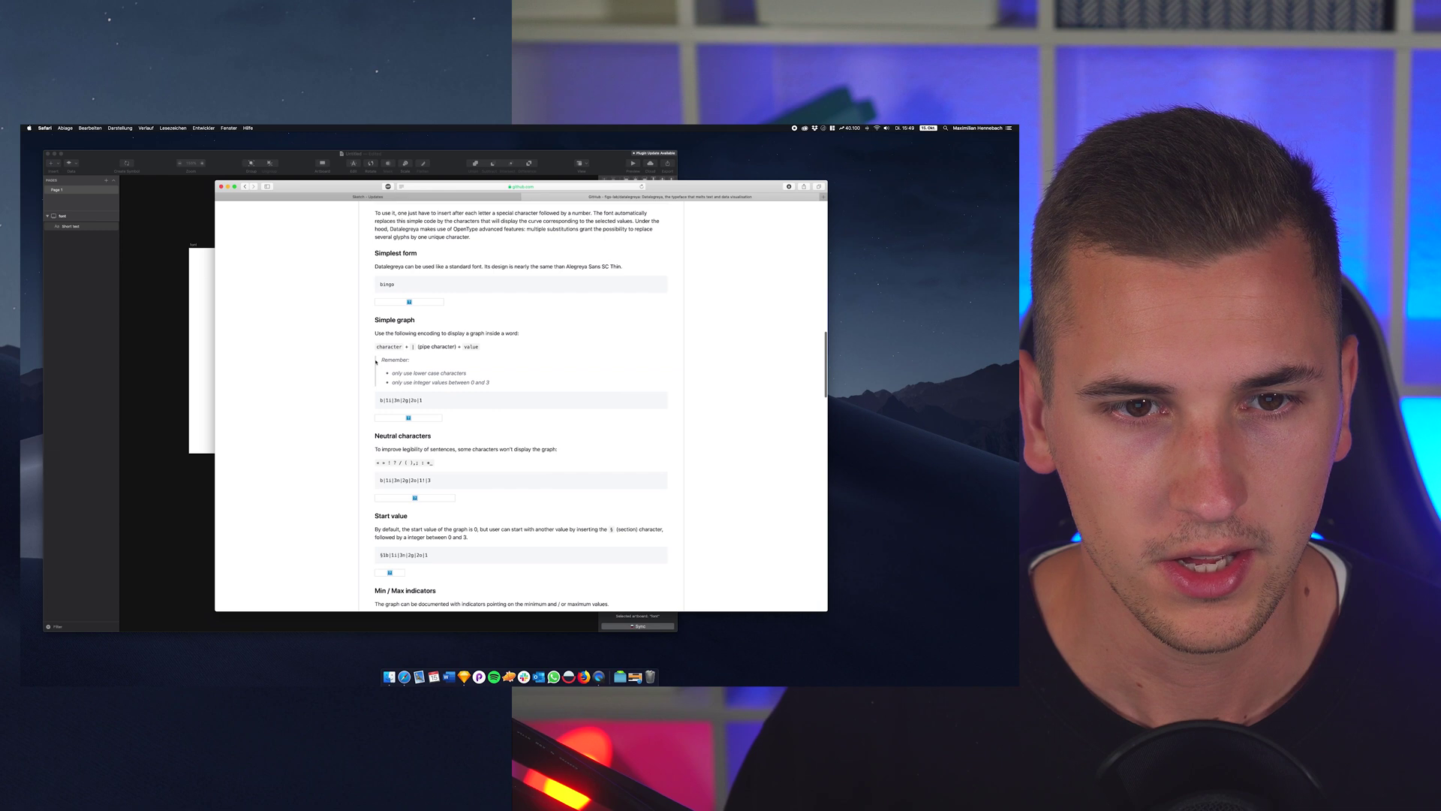
pyautogui.scroll(2, 371, 359)
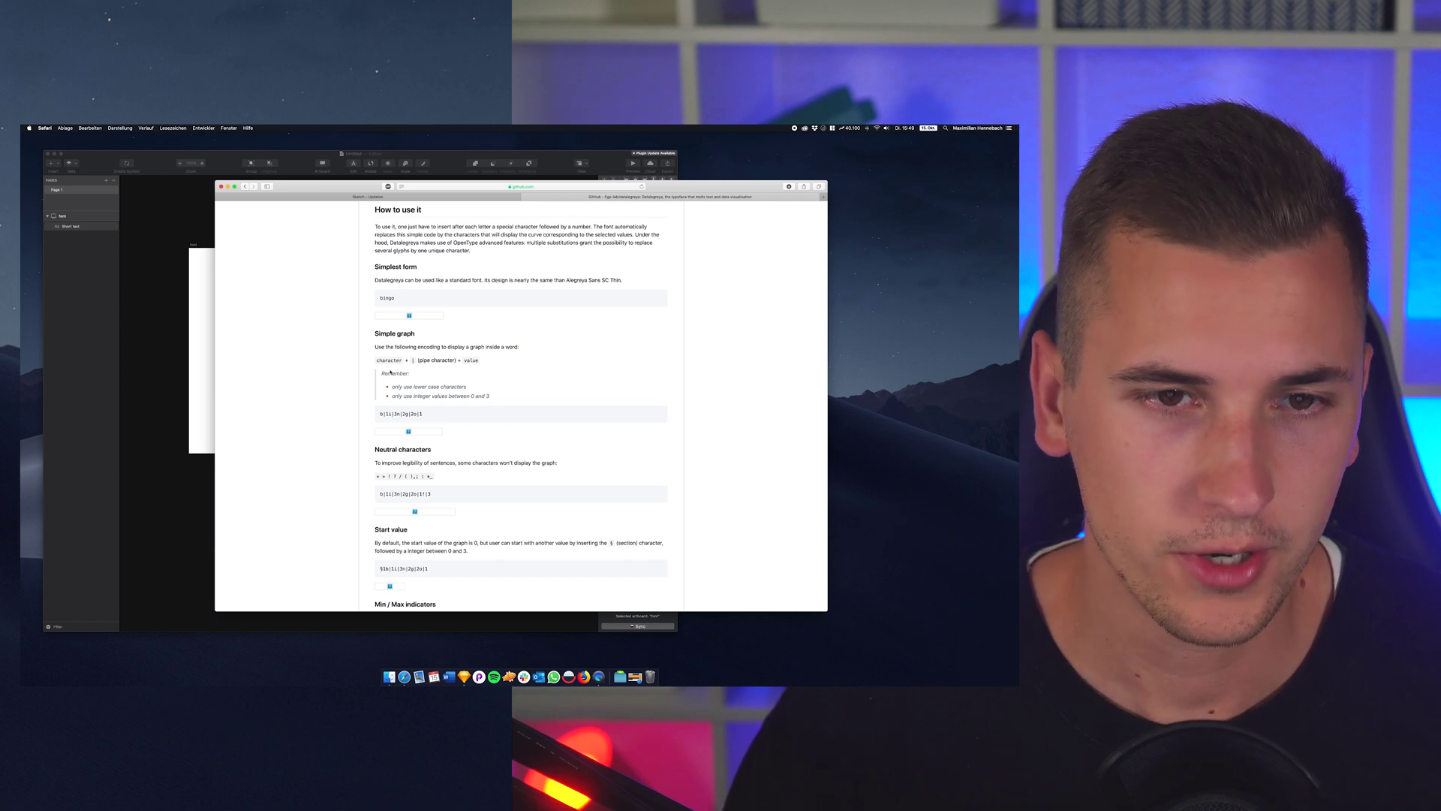
pyautogui.scroll(-2, 387, 354)
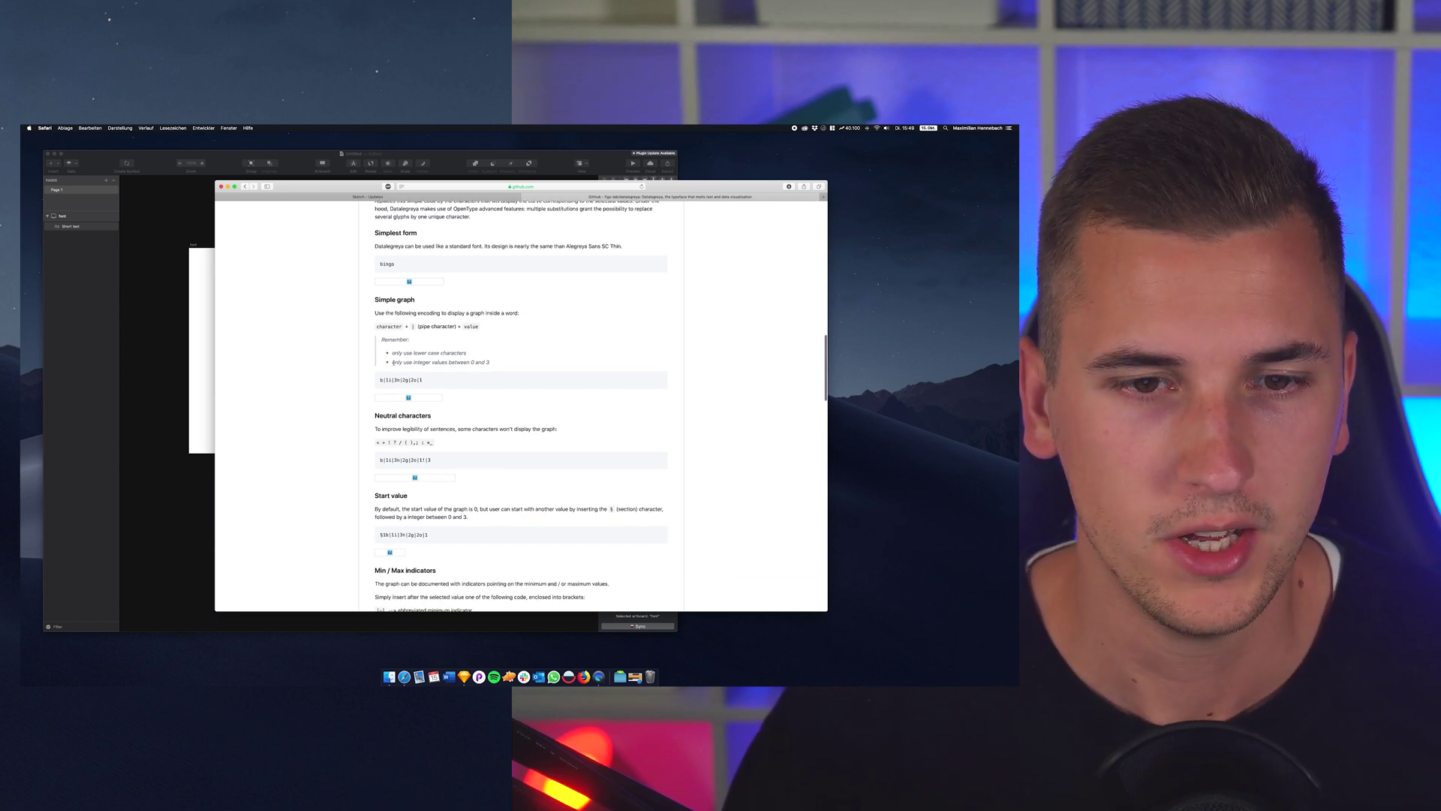
pyautogui.moveTo(423, 380); pyautogui.dragTo(378, 382)
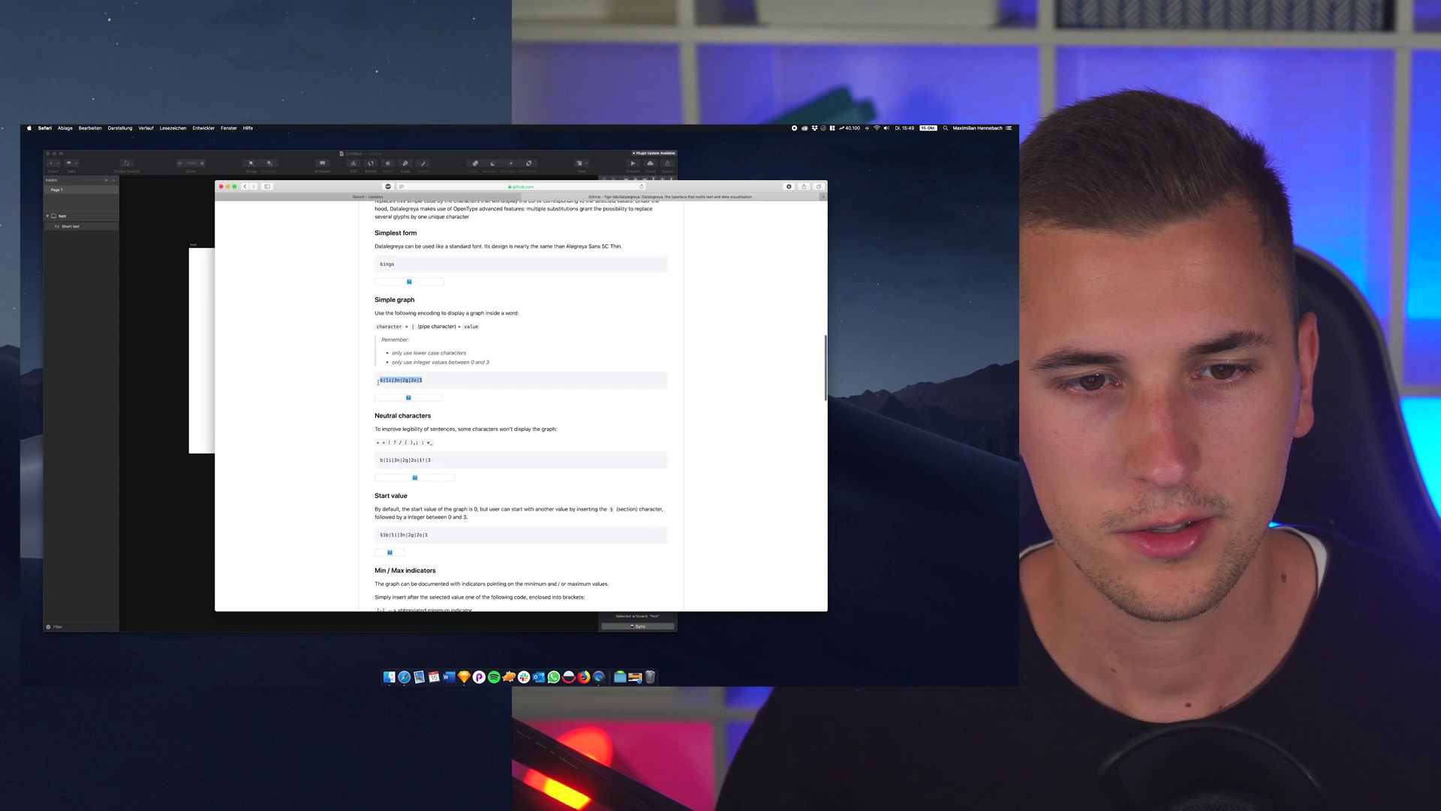
pyautogui.press('super+c')
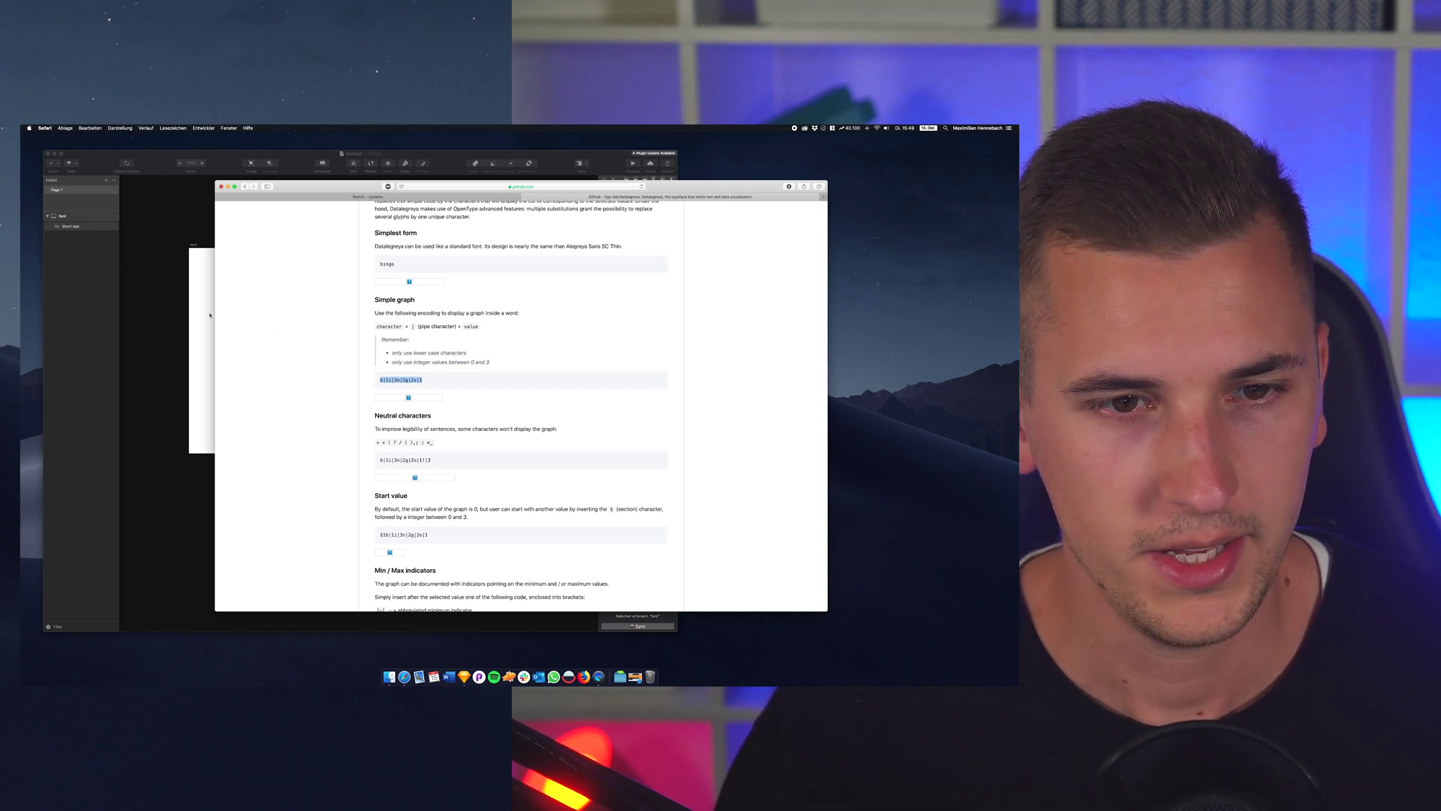
# - Return to Sketch and replace the "Short text" content with the copied code "b|1i|3n|2g|2o|1"
pyautogui.click(193, 310)
pyautogui.click(364, 363)
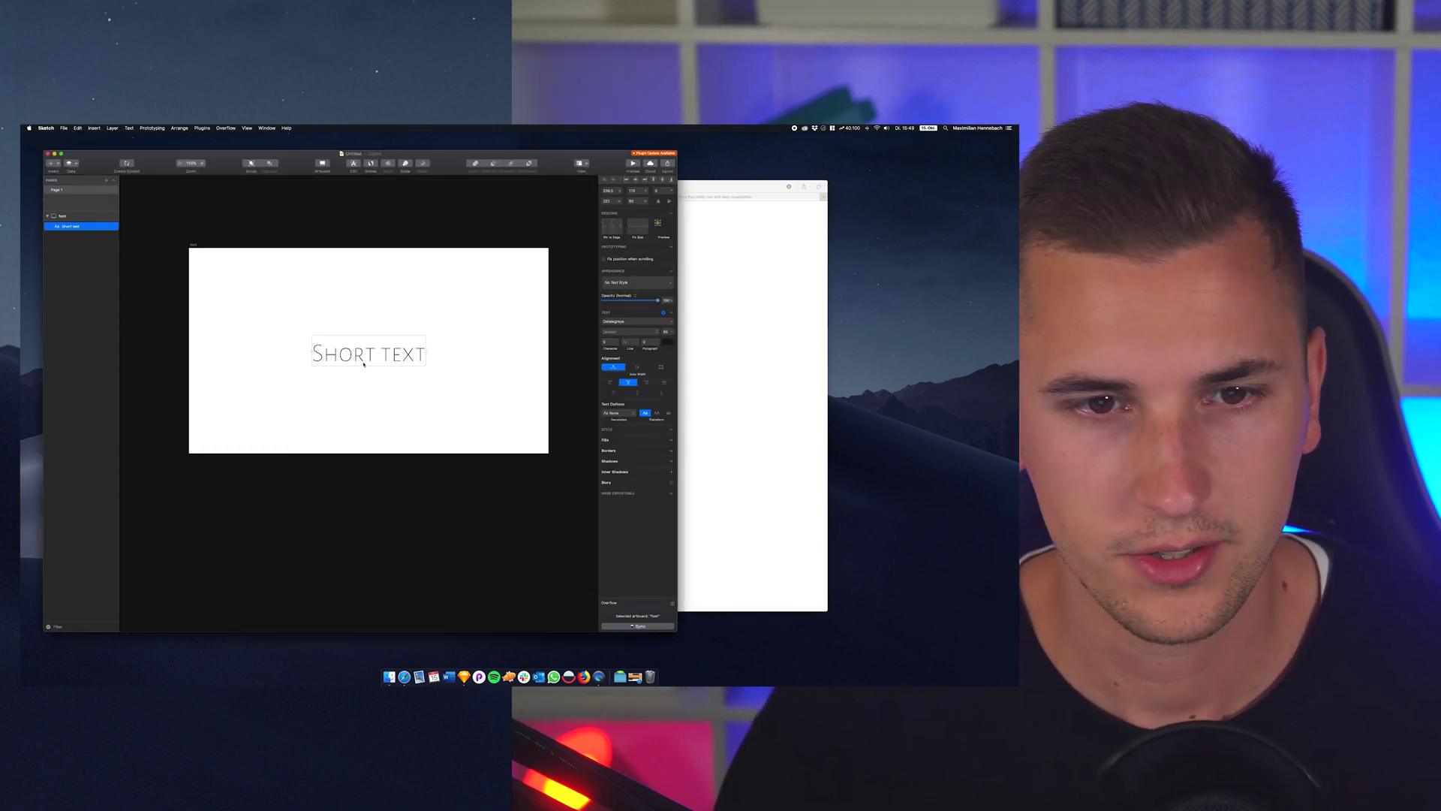
pyautogui.click(790, 371)
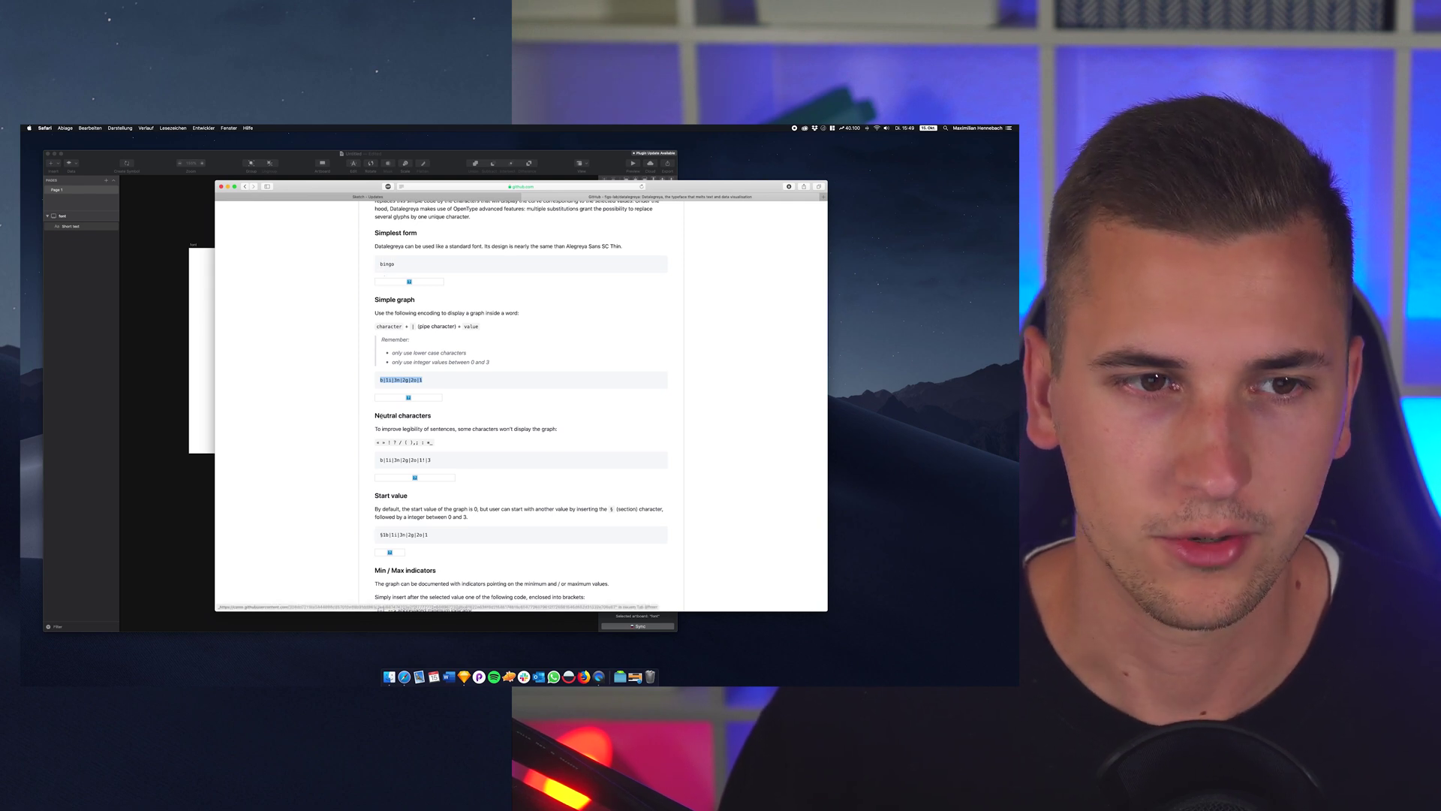
pyautogui.click(199, 312)
pyautogui.click(342, 360)
pyautogui.doubleClick(342, 359)
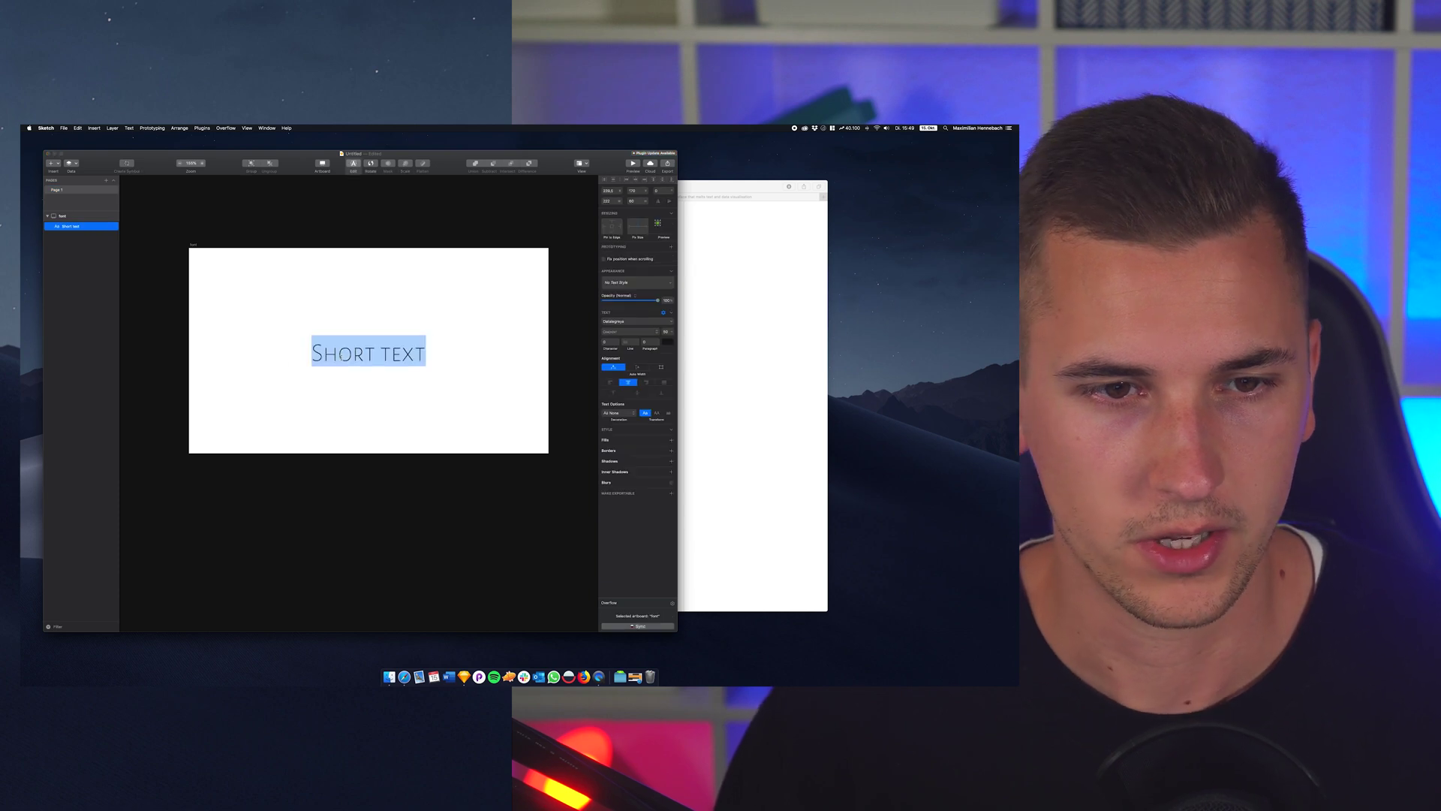
pyautogui.press('super+v')
pyautogui.press('Escape')
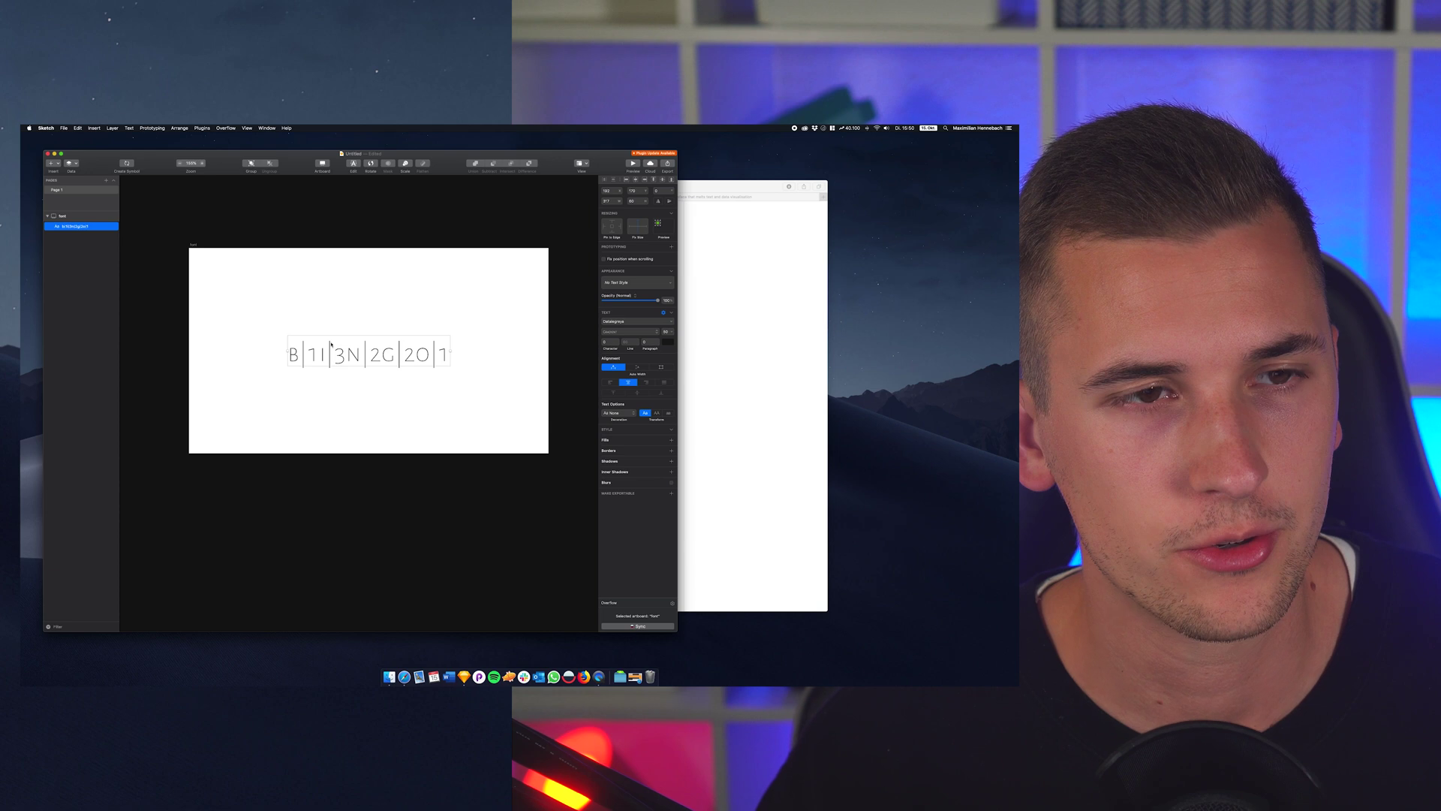
# - Set the text layer's OpenType number spacing (Ziffernabstand) to "Keine Änderung" and check the rendered word in text editing
pyautogui.click(129, 128)
pyautogui.moveTo(160, 235)
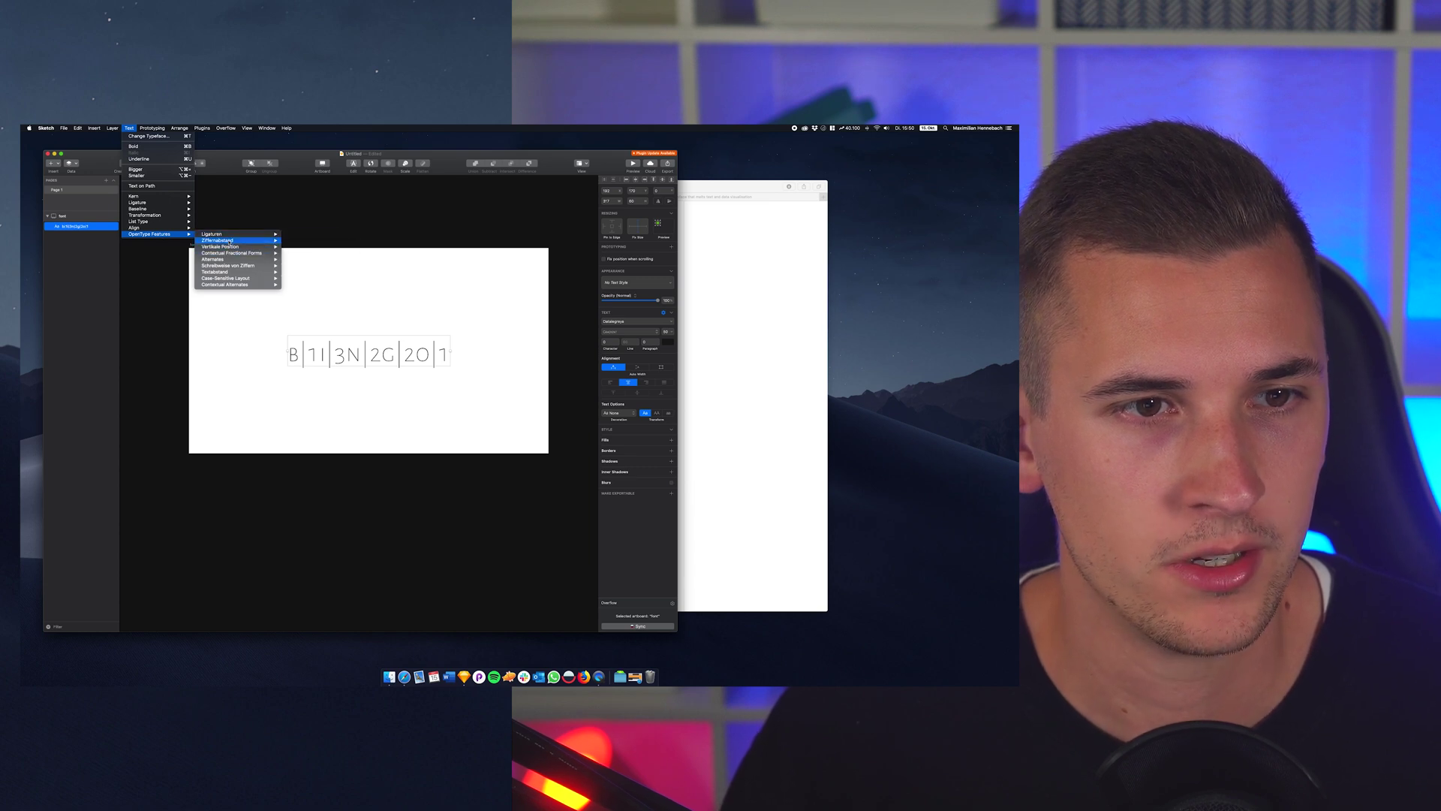
pyautogui.moveTo(230, 244)
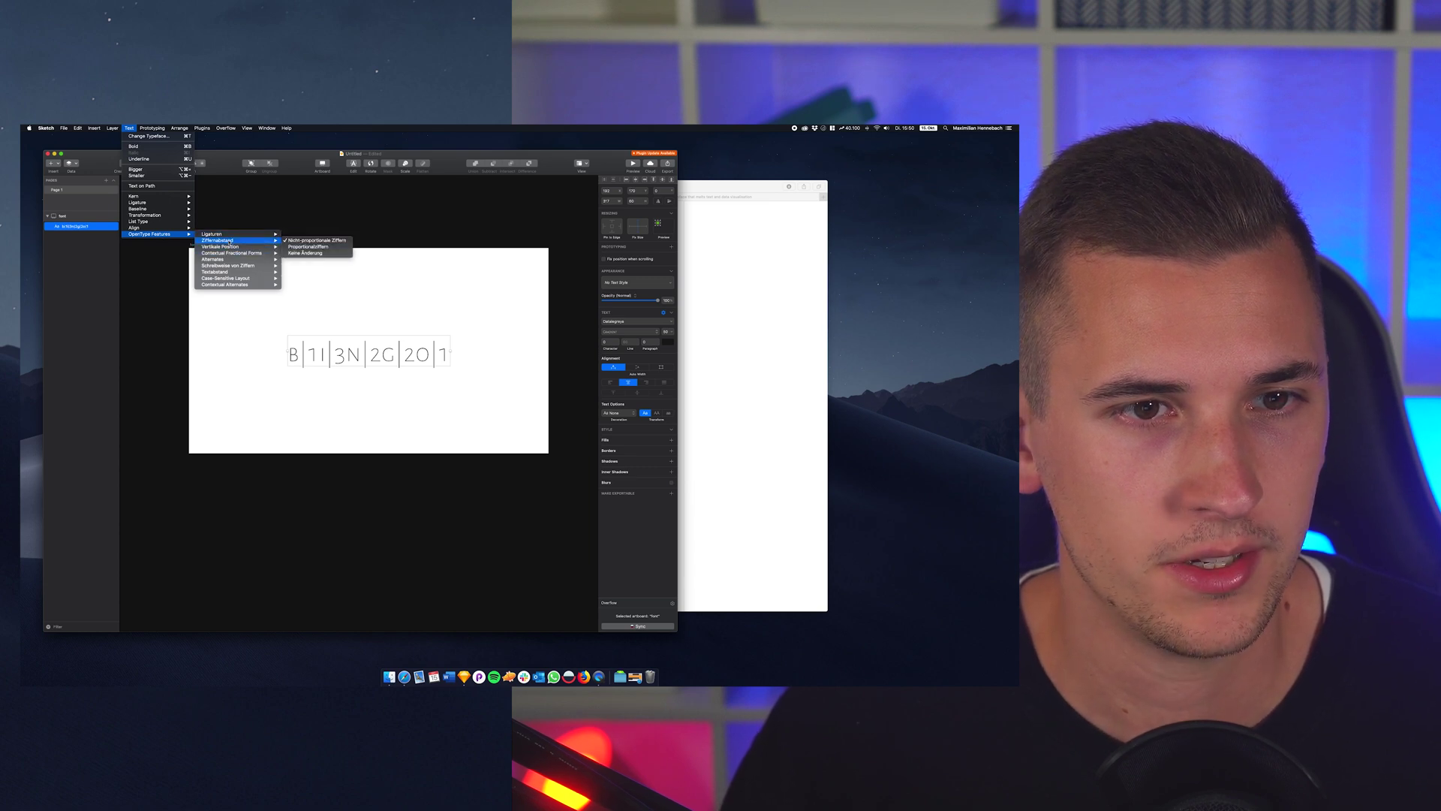
pyautogui.click(309, 253)
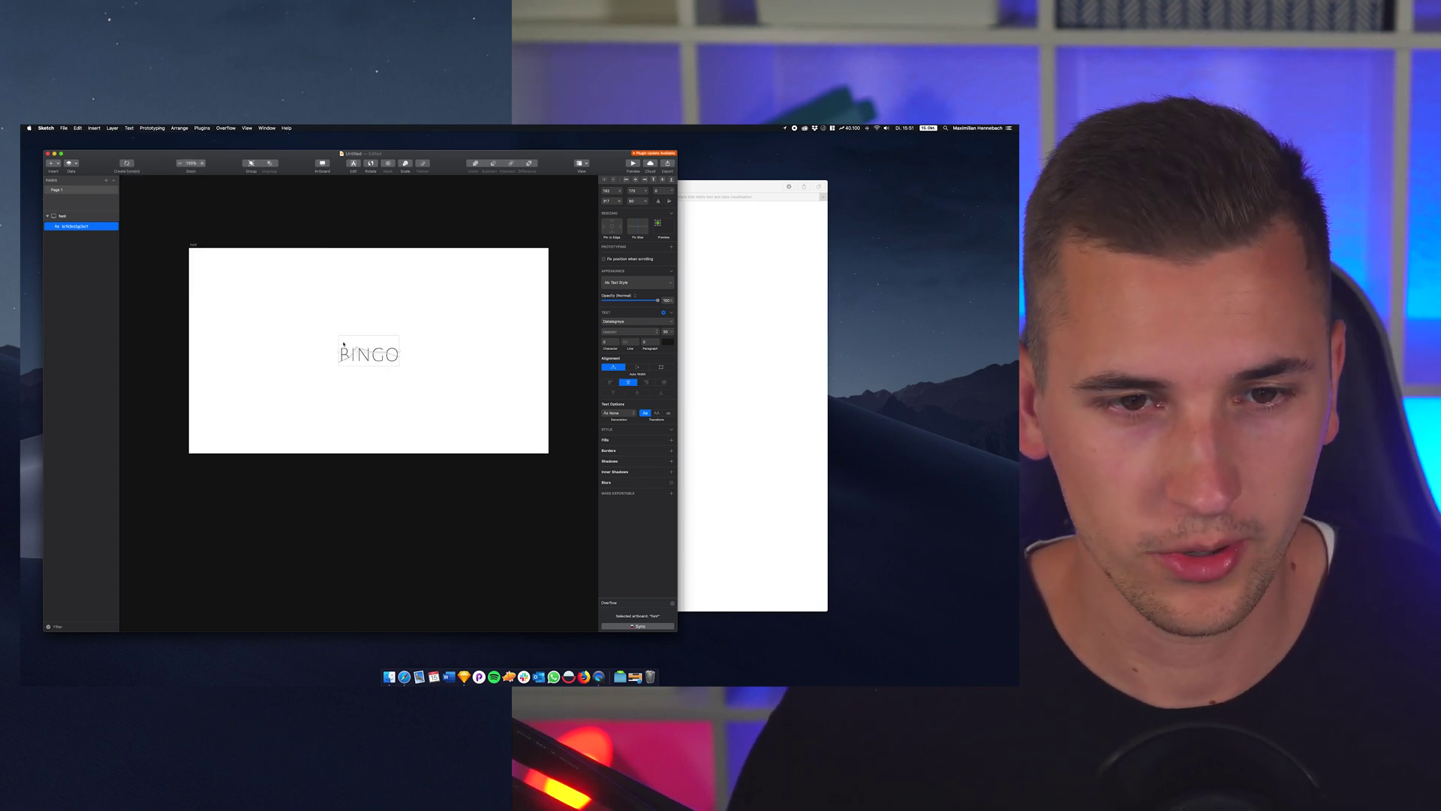
pyautogui.doubleClick(367, 350)
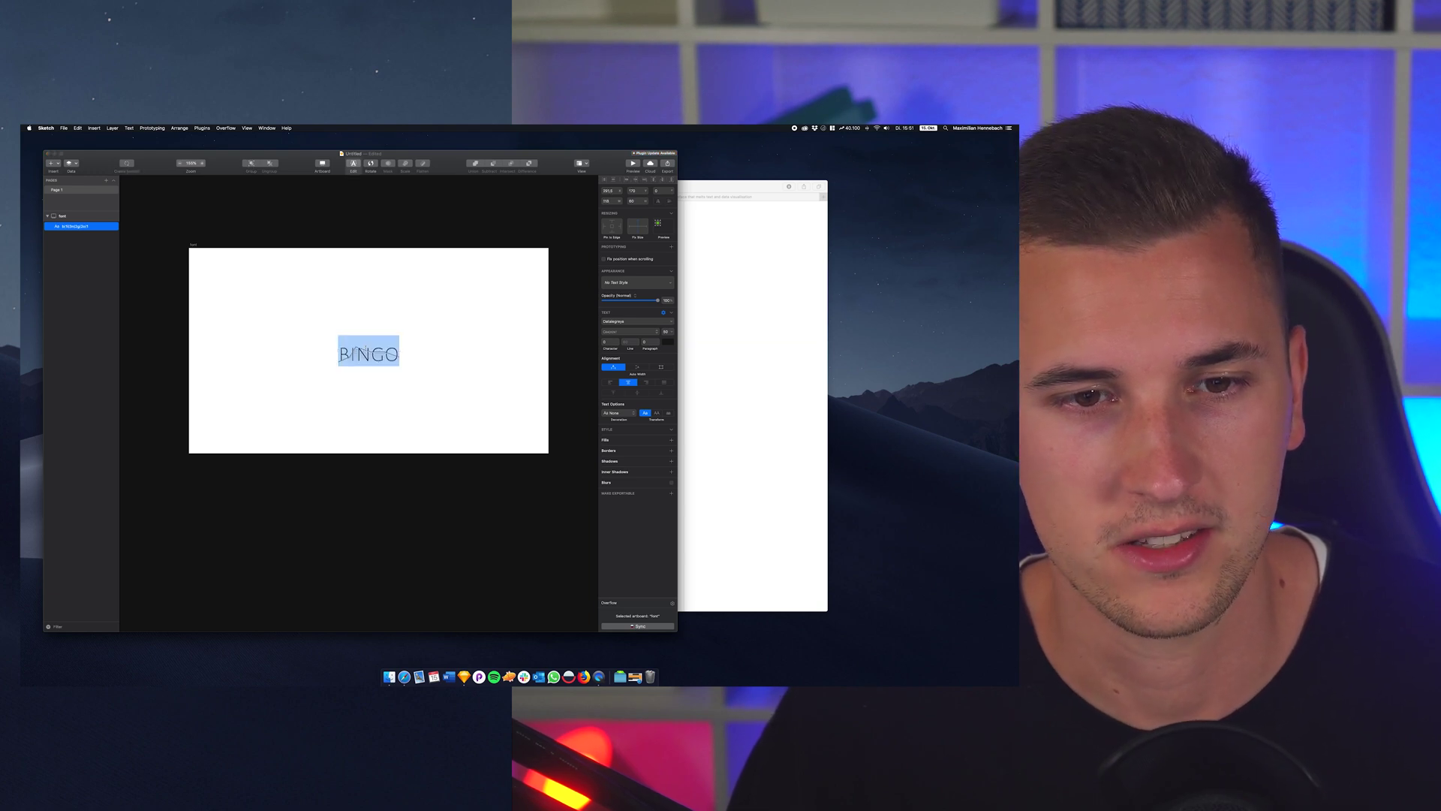
pyautogui.press('Right')
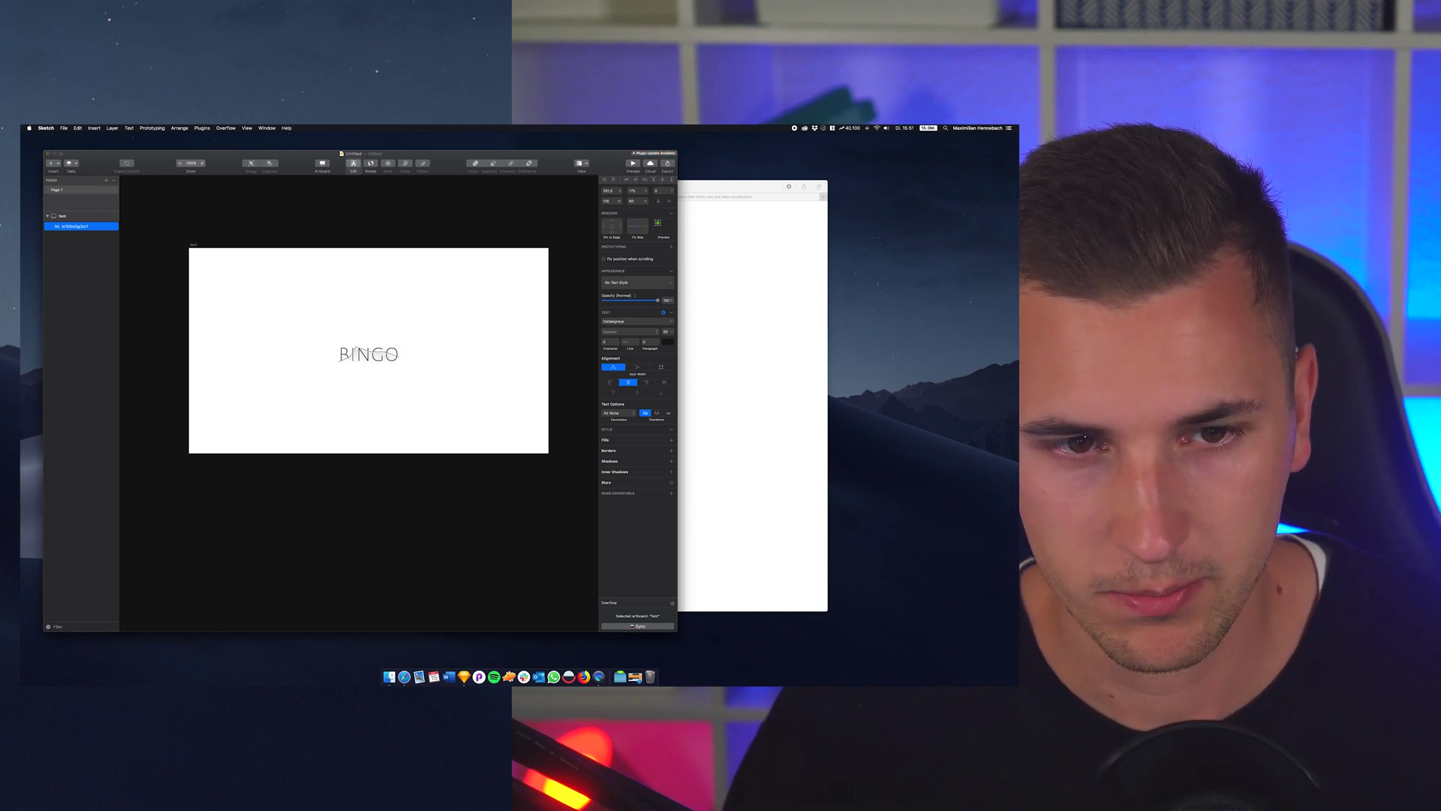
pyautogui.press('Escape')
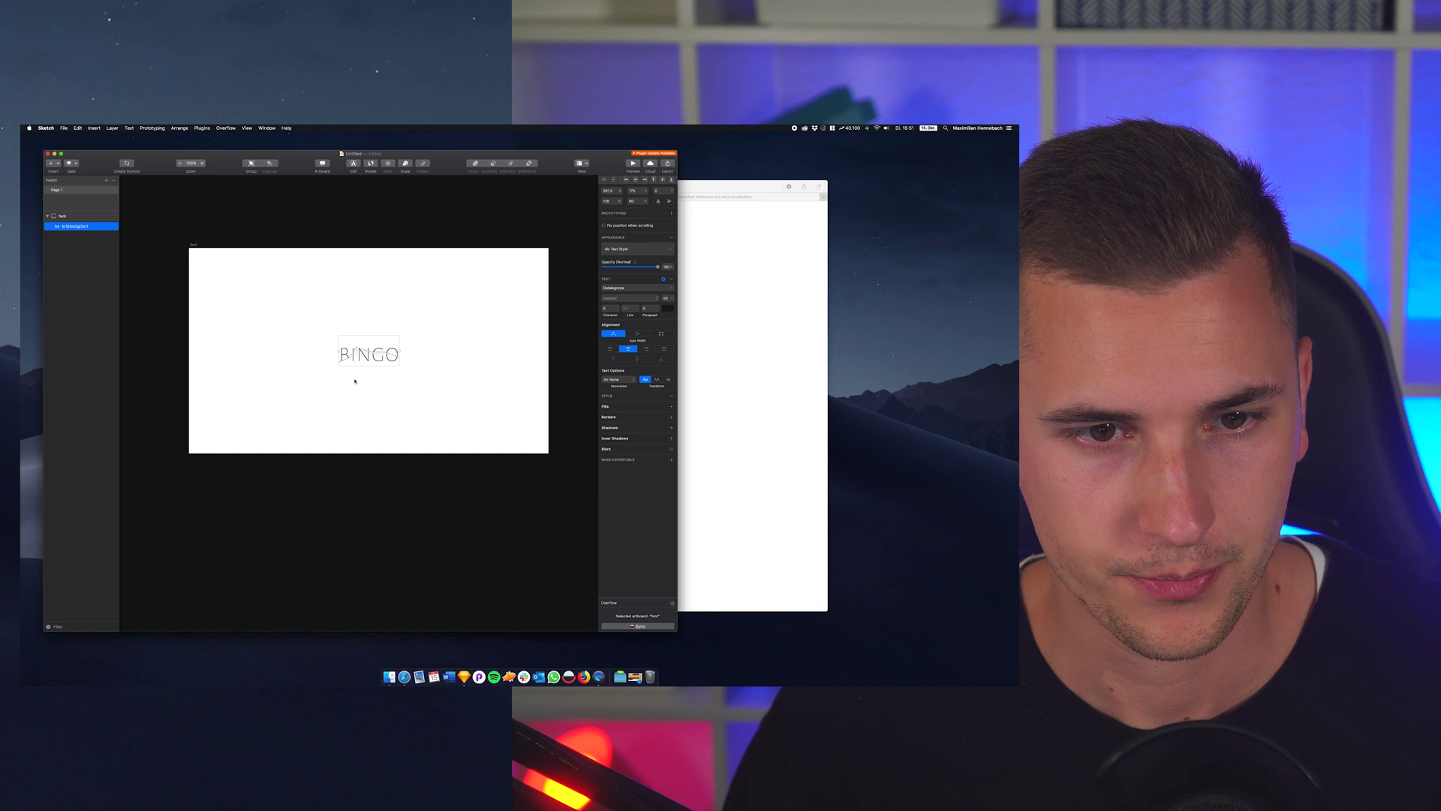
# - Duplicate the BINGO graph text layer and move the copy directly below the original
pyautogui.press('super+d')
pyautogui.hotkey('shift', 'Down')
pyautogui.hotkey('shift', 'Down')
pyautogui.hotkey('shift', 'Down')
pyautogui.hotkey('shift', 'Down')
pyautogui.hotkey('shift', 'Down')
pyautogui.hotkey('shift', 'Down')
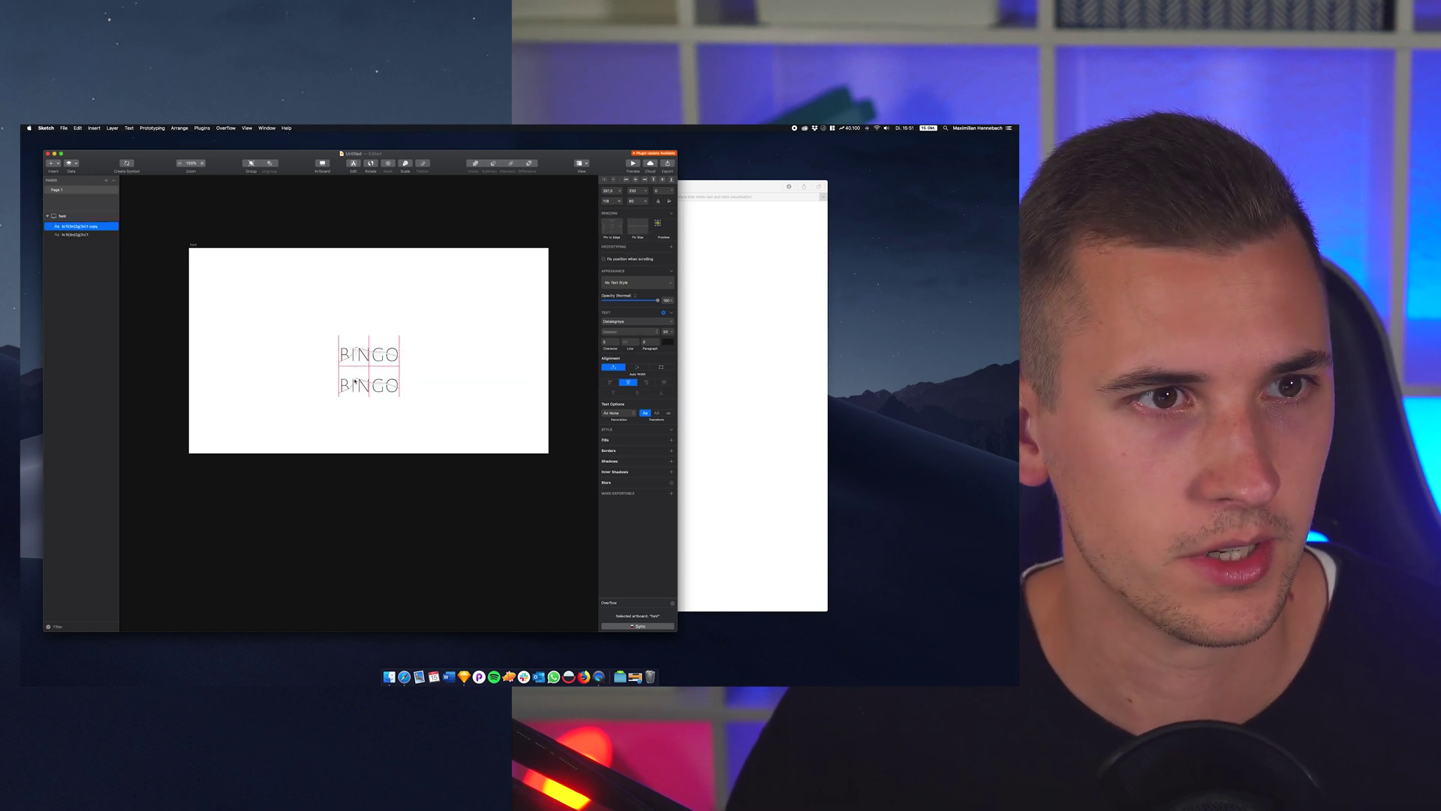
# - Set the copy's OpenType number spacing to "Nicht proportionale Ziffern" and leave its text editing
pyautogui.click(128, 128)
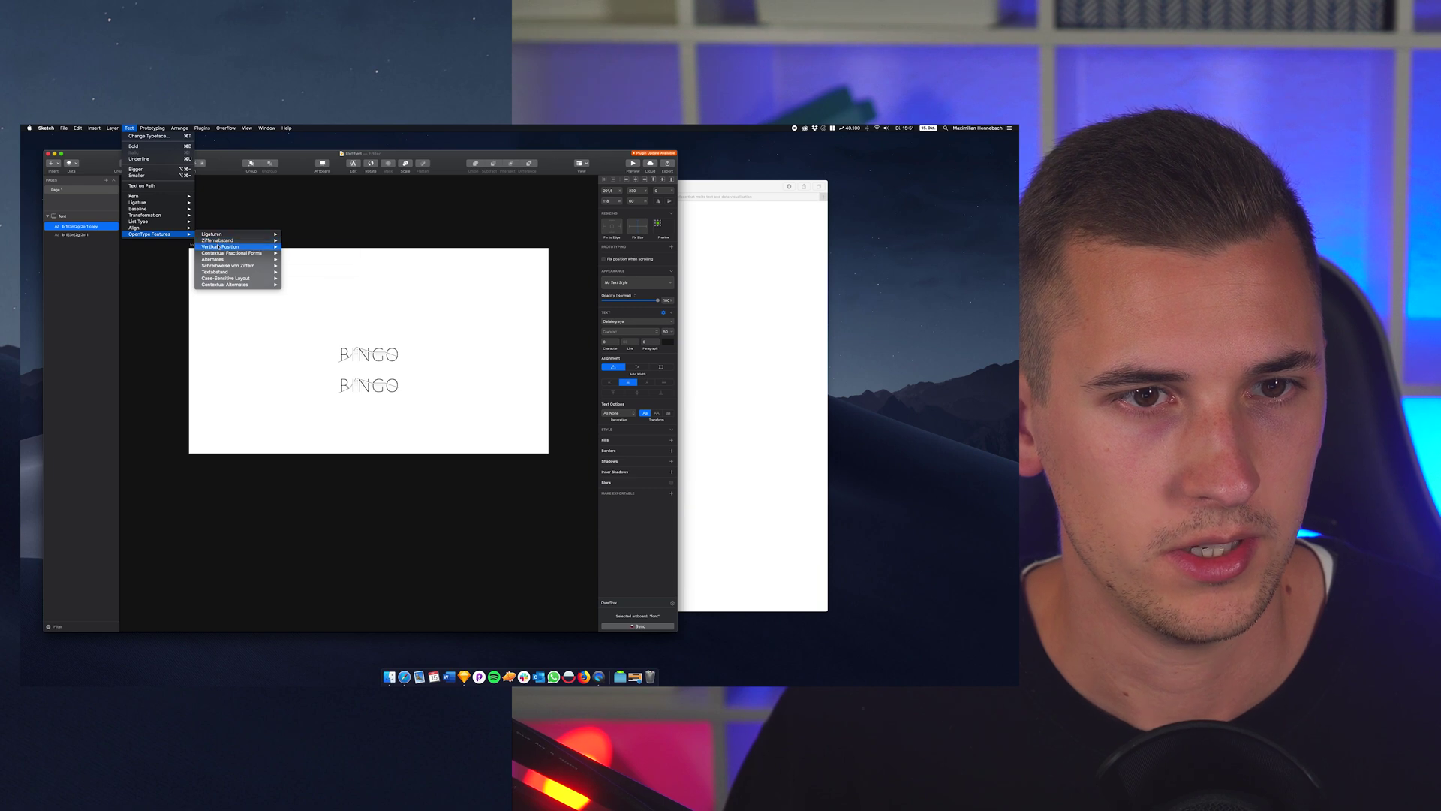
pyautogui.click(298, 241)
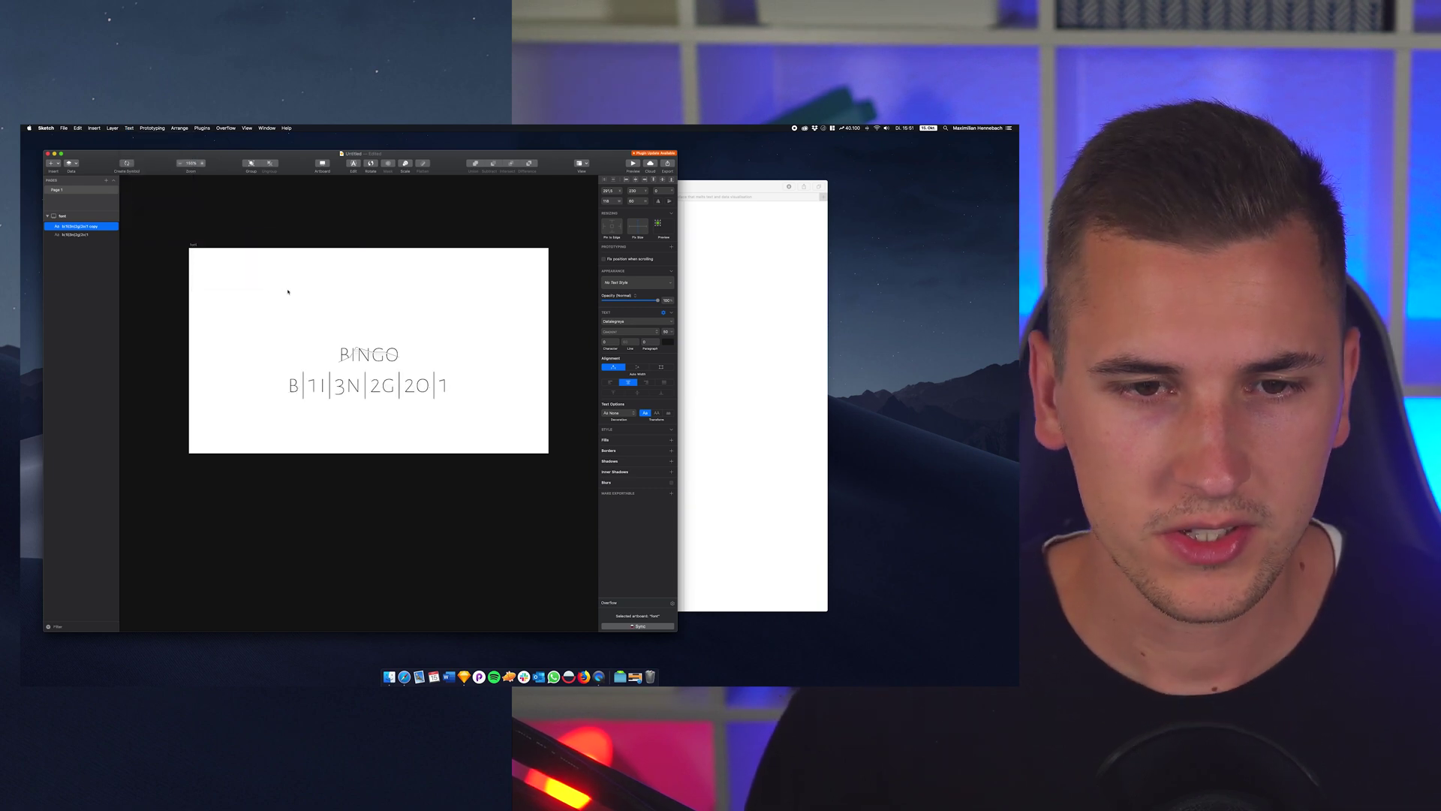
pyautogui.doubleClick(366, 385)
pyautogui.press('Escape')
pyautogui.press('Escape')
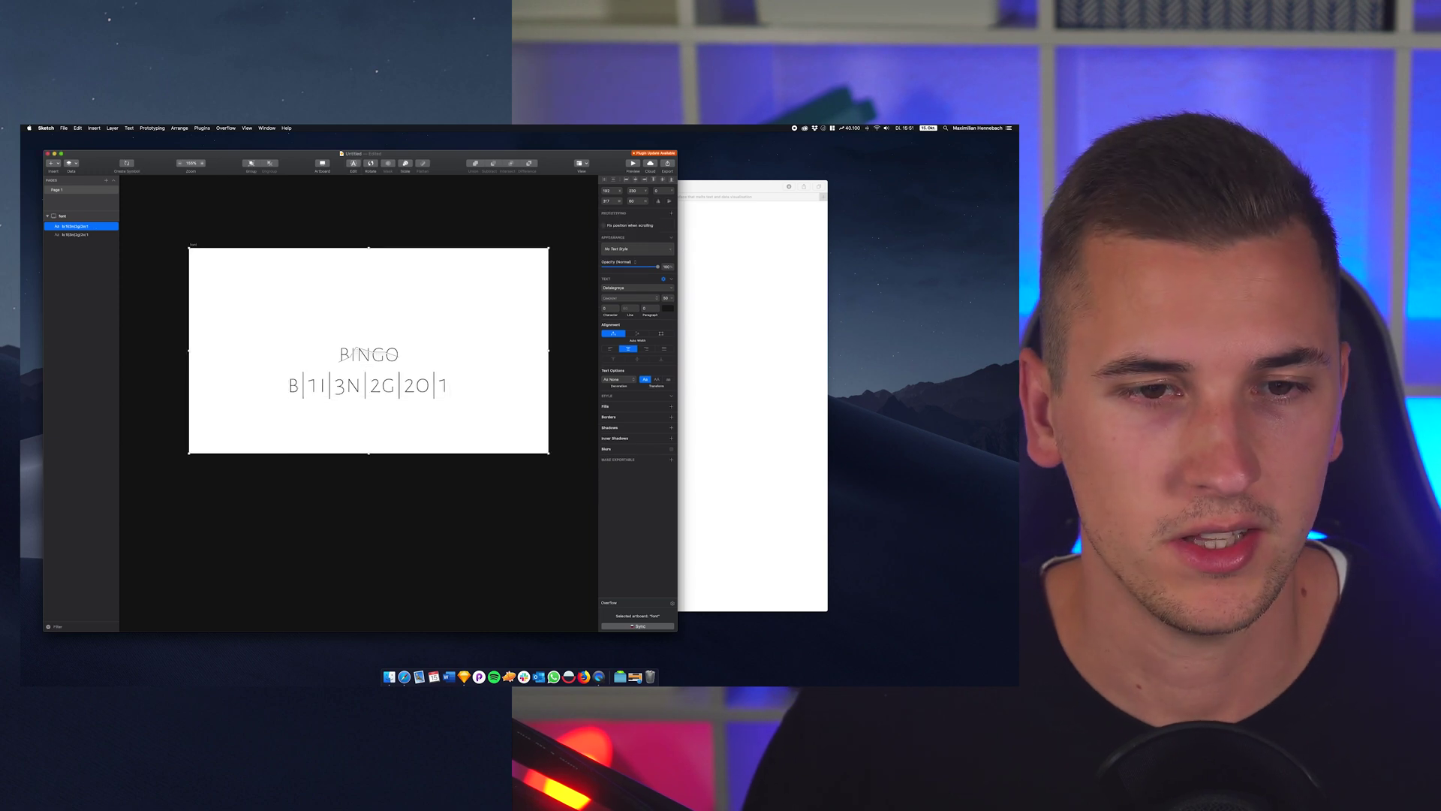
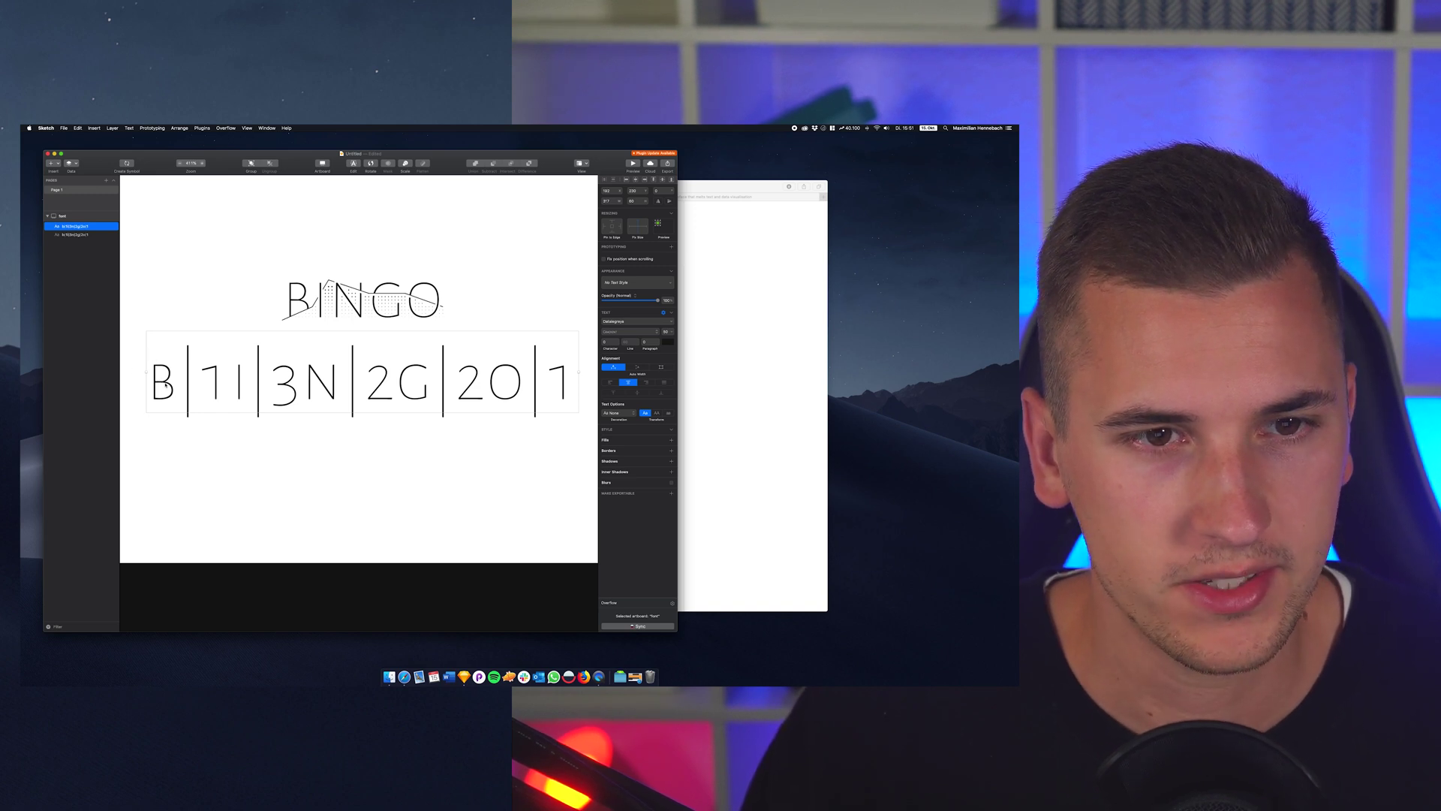
# - Examine the first vertical bar and the value 1 between B and I in the plain code line
pyautogui.doubleClick(187, 383)
pyautogui.click(187, 382)
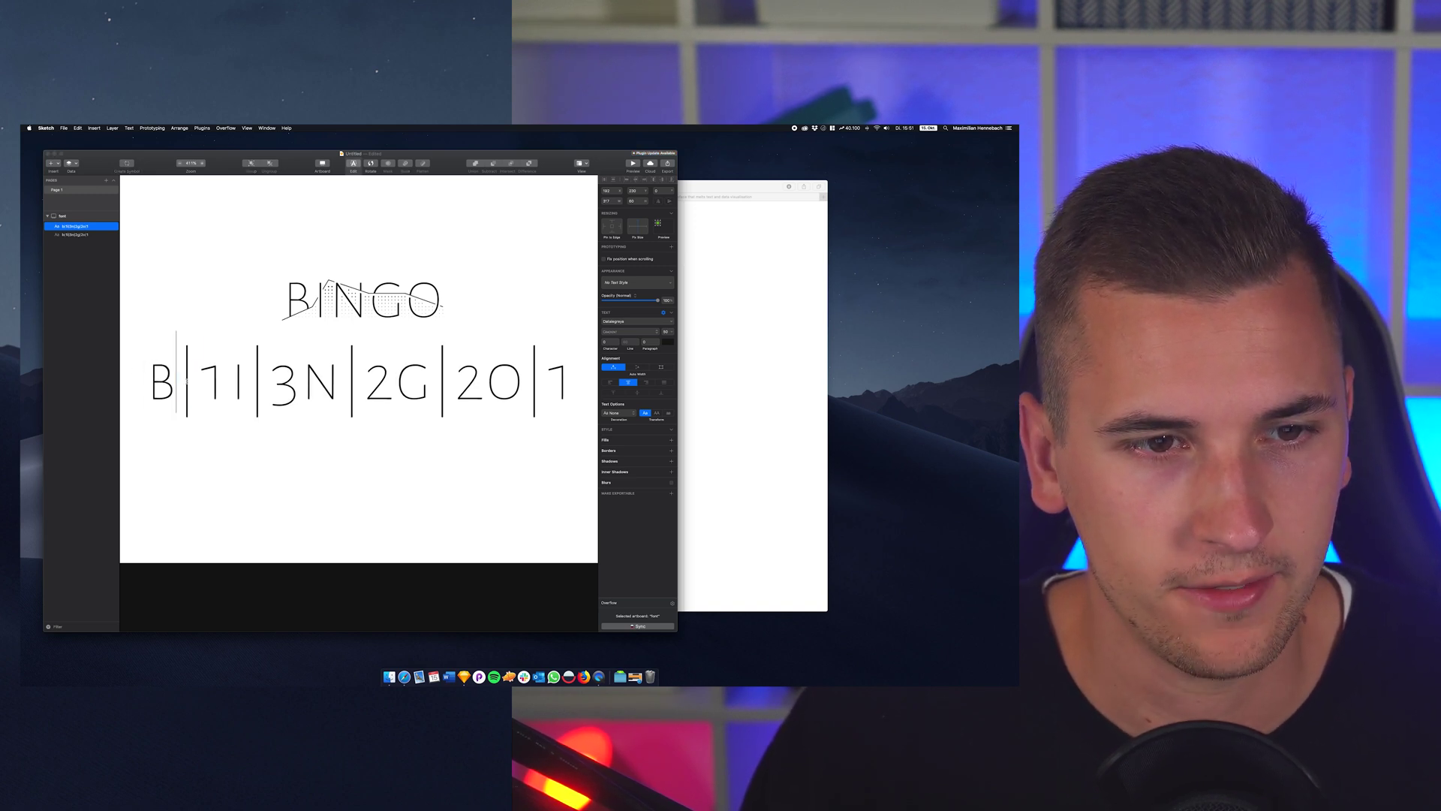
pyautogui.moveTo(211, 377)
pyautogui.mouseDown()
pyautogui.moveTo(247, 376)
pyautogui.moveTo(209, 377)
pyautogui.mouseUp()
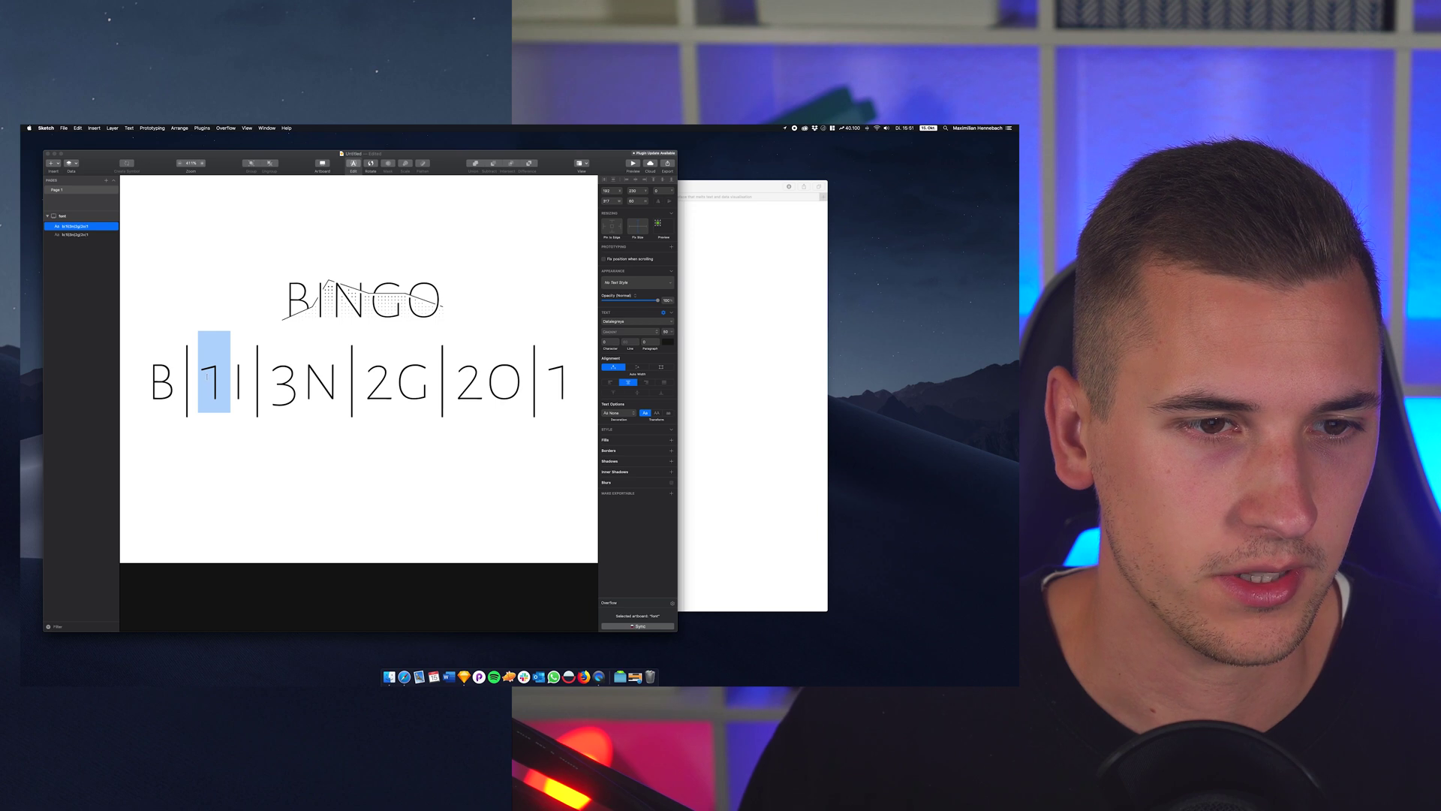
pyautogui.click(214, 377)
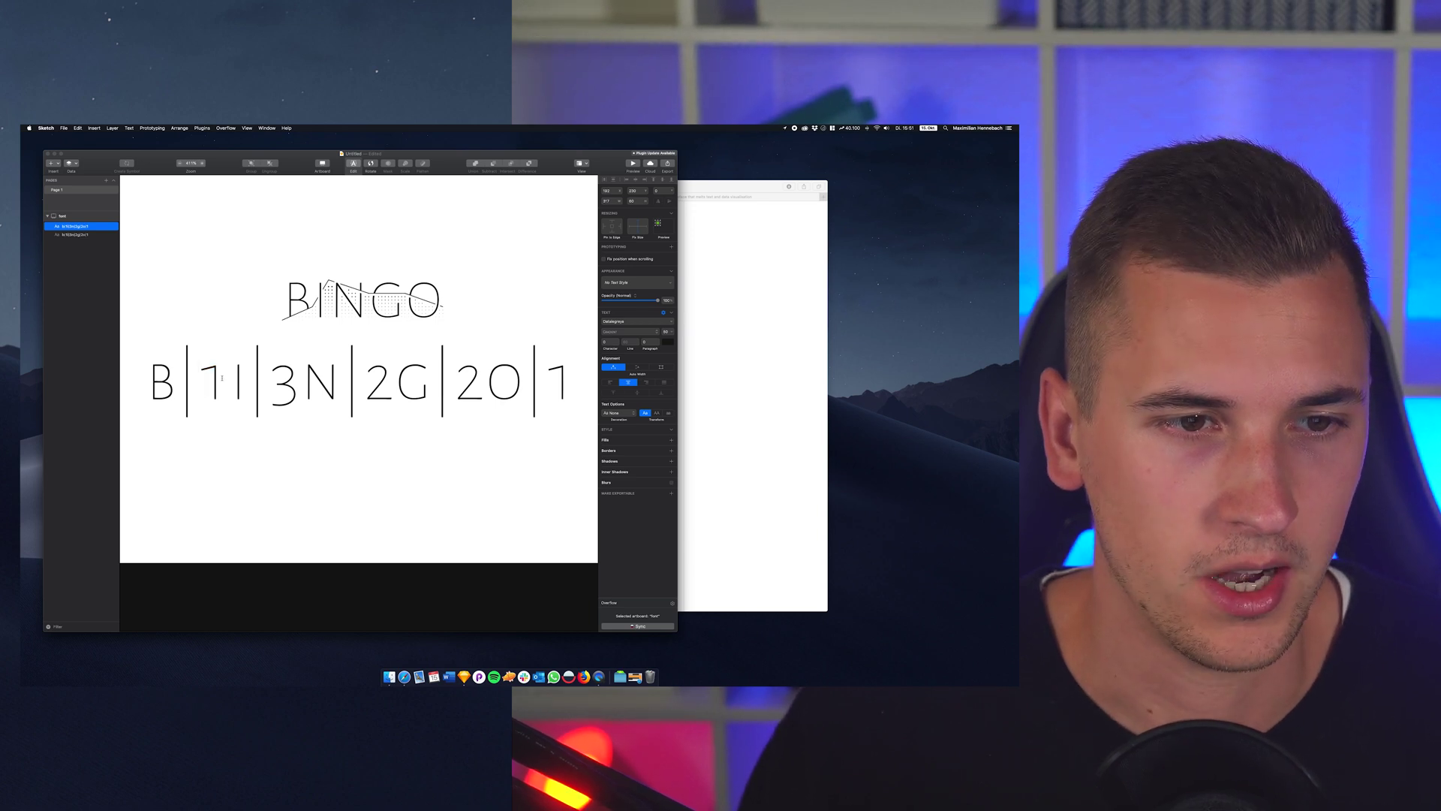
pyautogui.moveTo(222, 377); pyautogui.dragTo(206, 376)
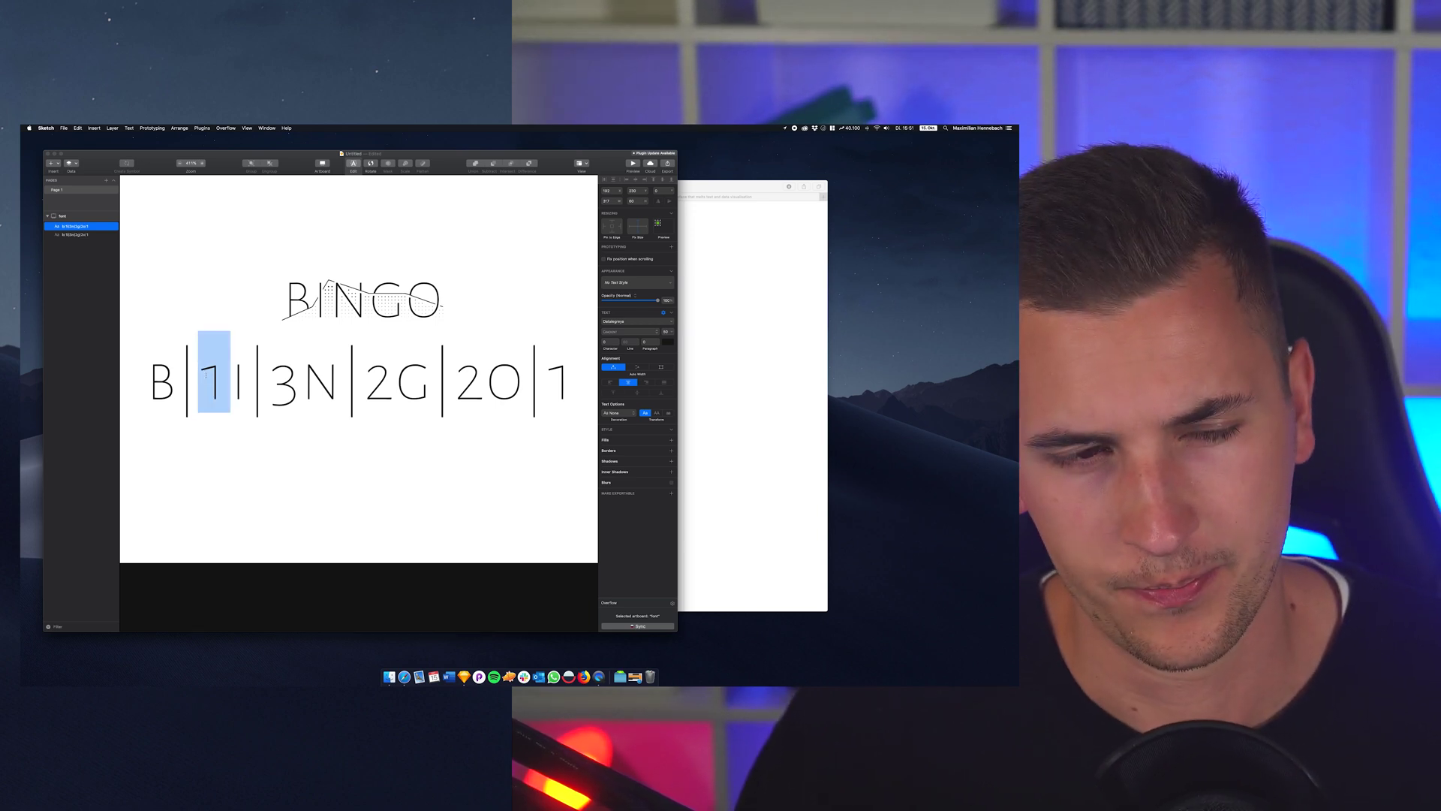
pyautogui.click(207, 376)
pyautogui.moveTo(197, 376); pyautogui.dragTo(184, 368)
pyautogui.click(184, 363)
# - Insert an extra vertical bar before the 1 in the code line and remove it again
pyautogui.click(199, 368)
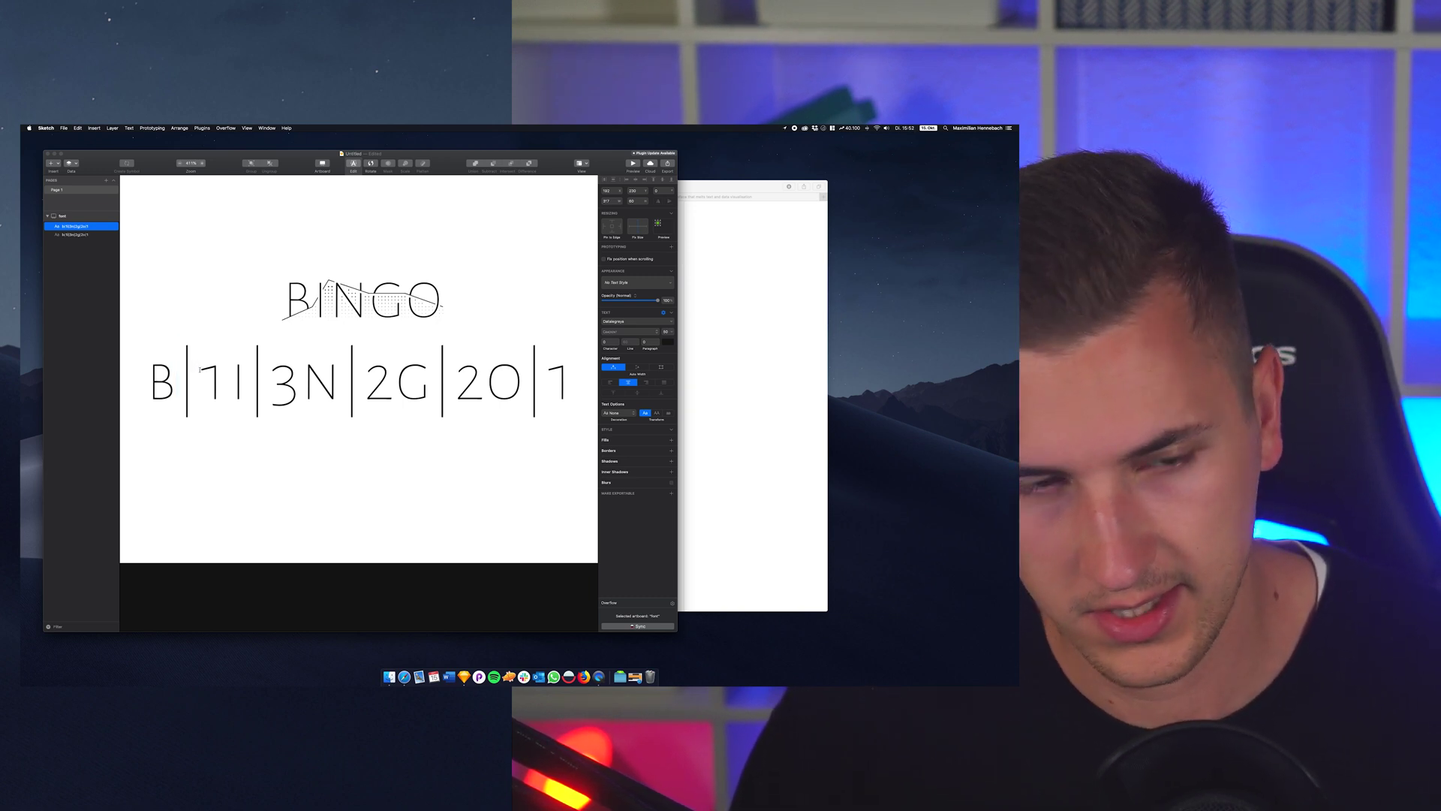
pyautogui.write('|')
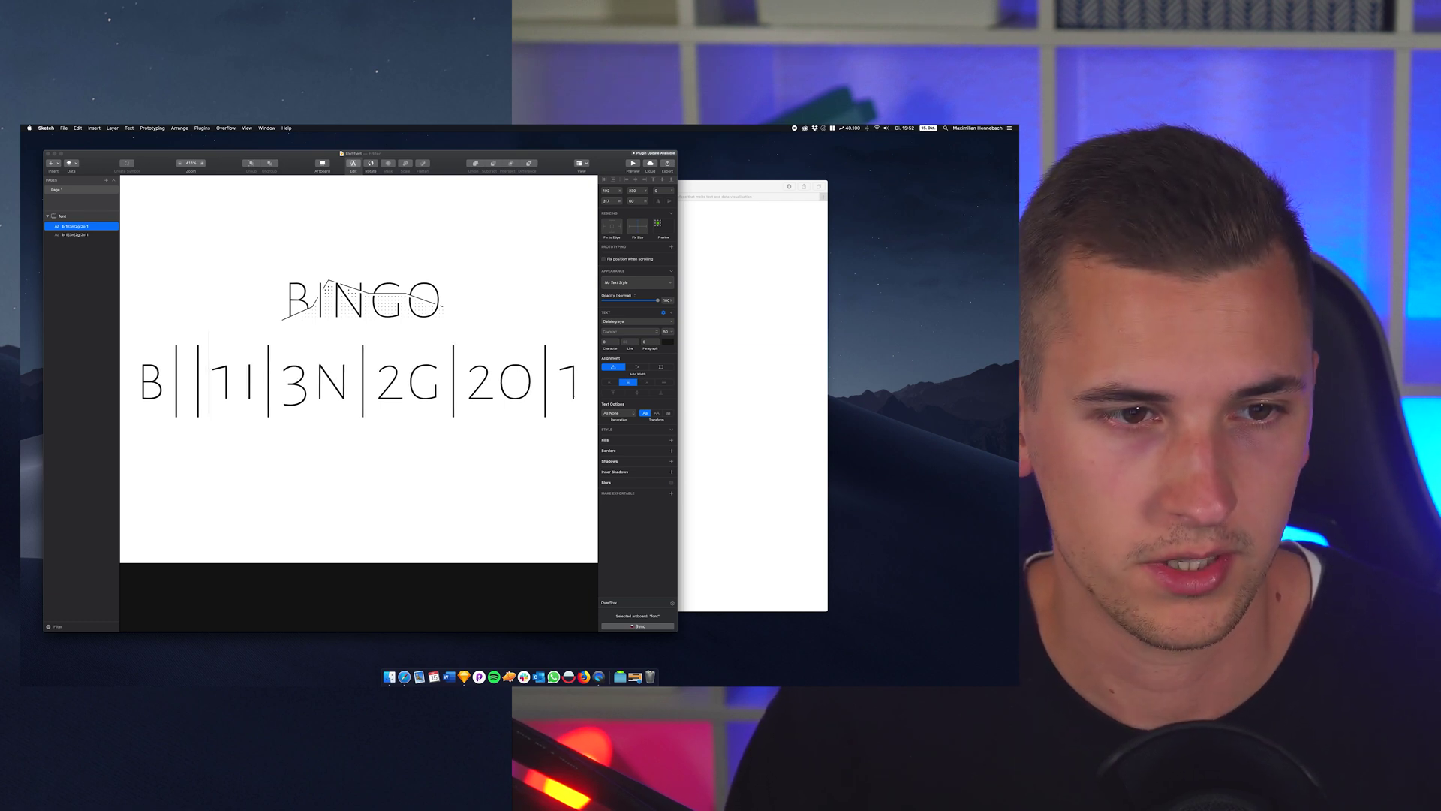
pyautogui.press('BackSpace')
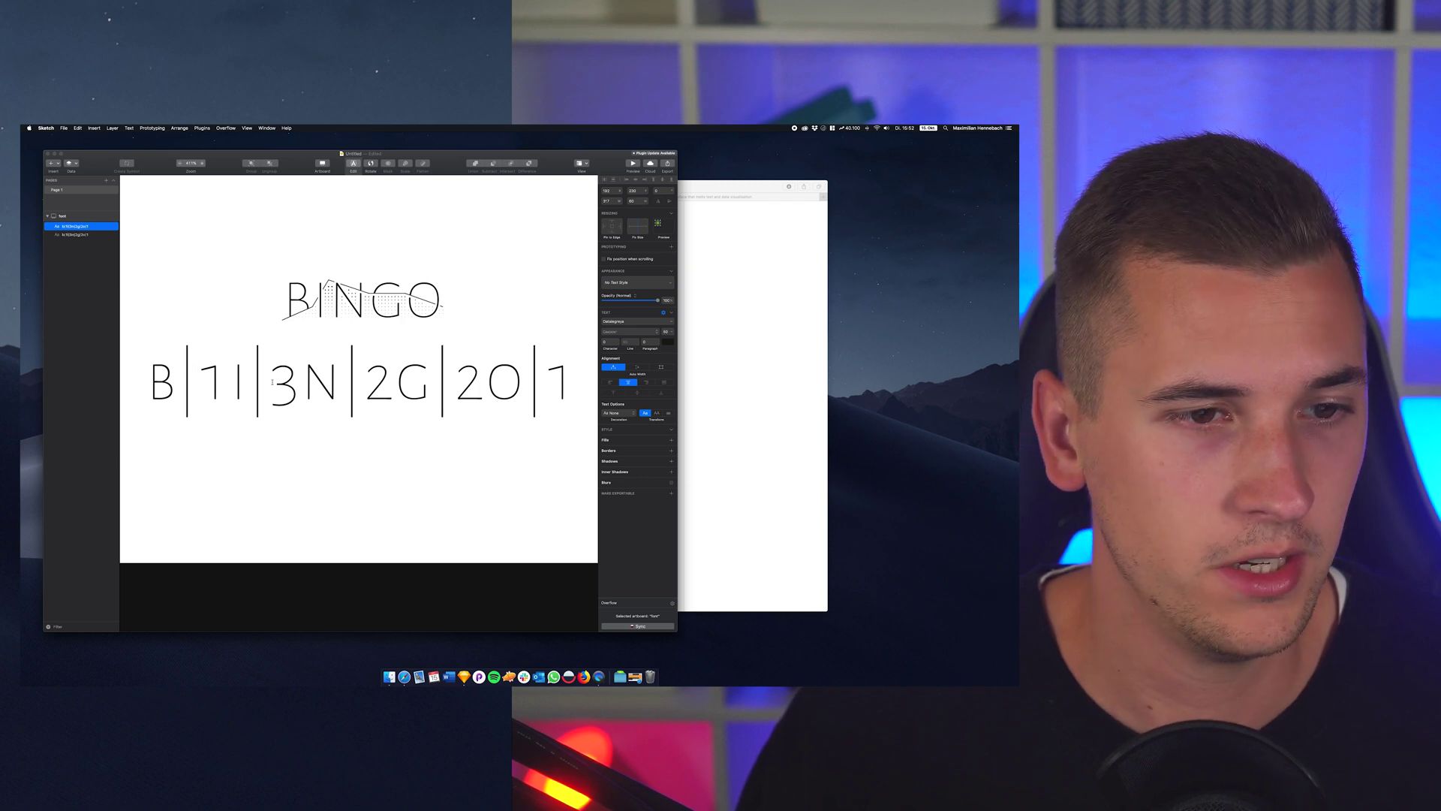
# - Examine the value digits 1 and 3 placed before the I and N in the code line
pyautogui.moveTo(210, 375); pyautogui.dragTo(220, 373)
pyautogui.click(219, 375)
pyautogui.click(209, 376)
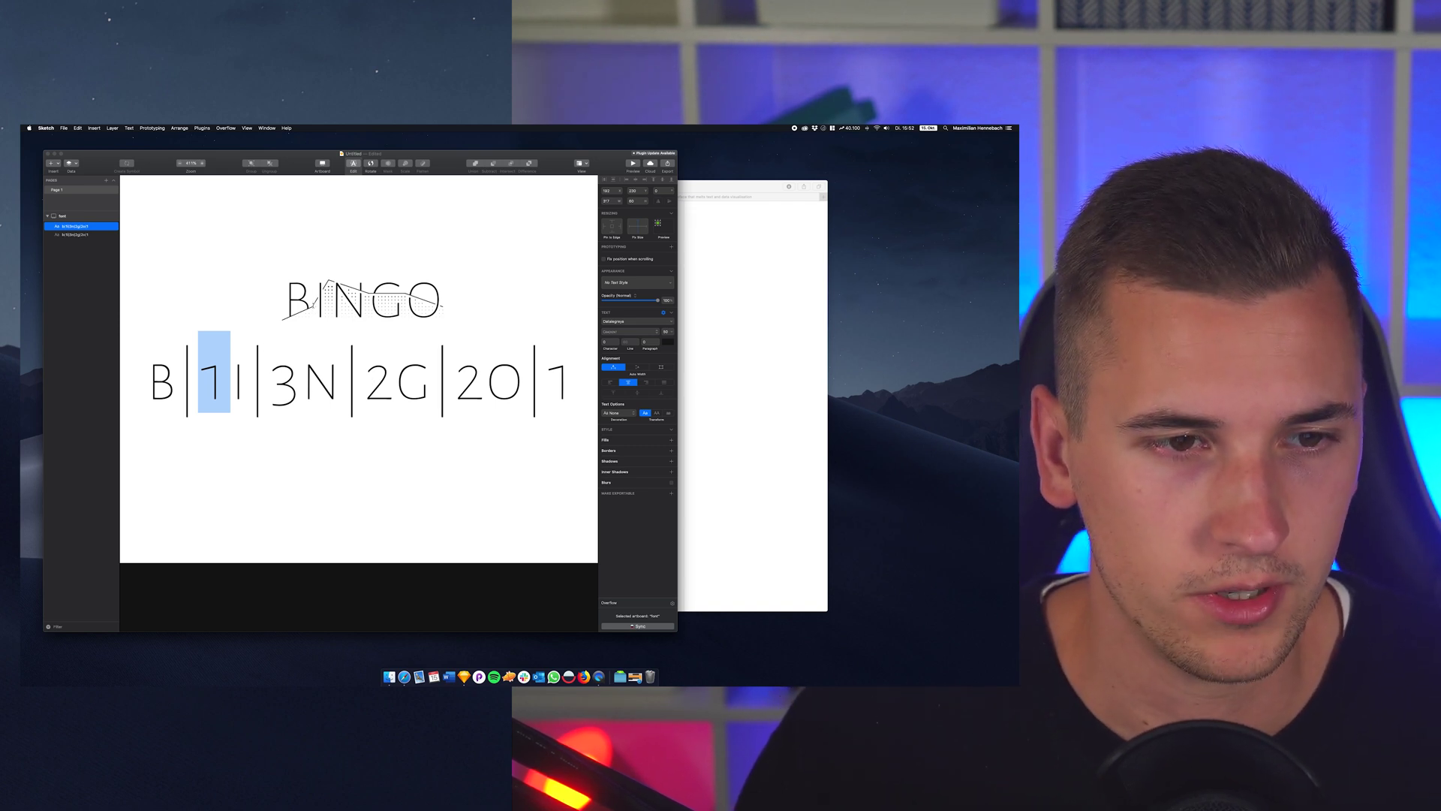
pyautogui.click(230, 373)
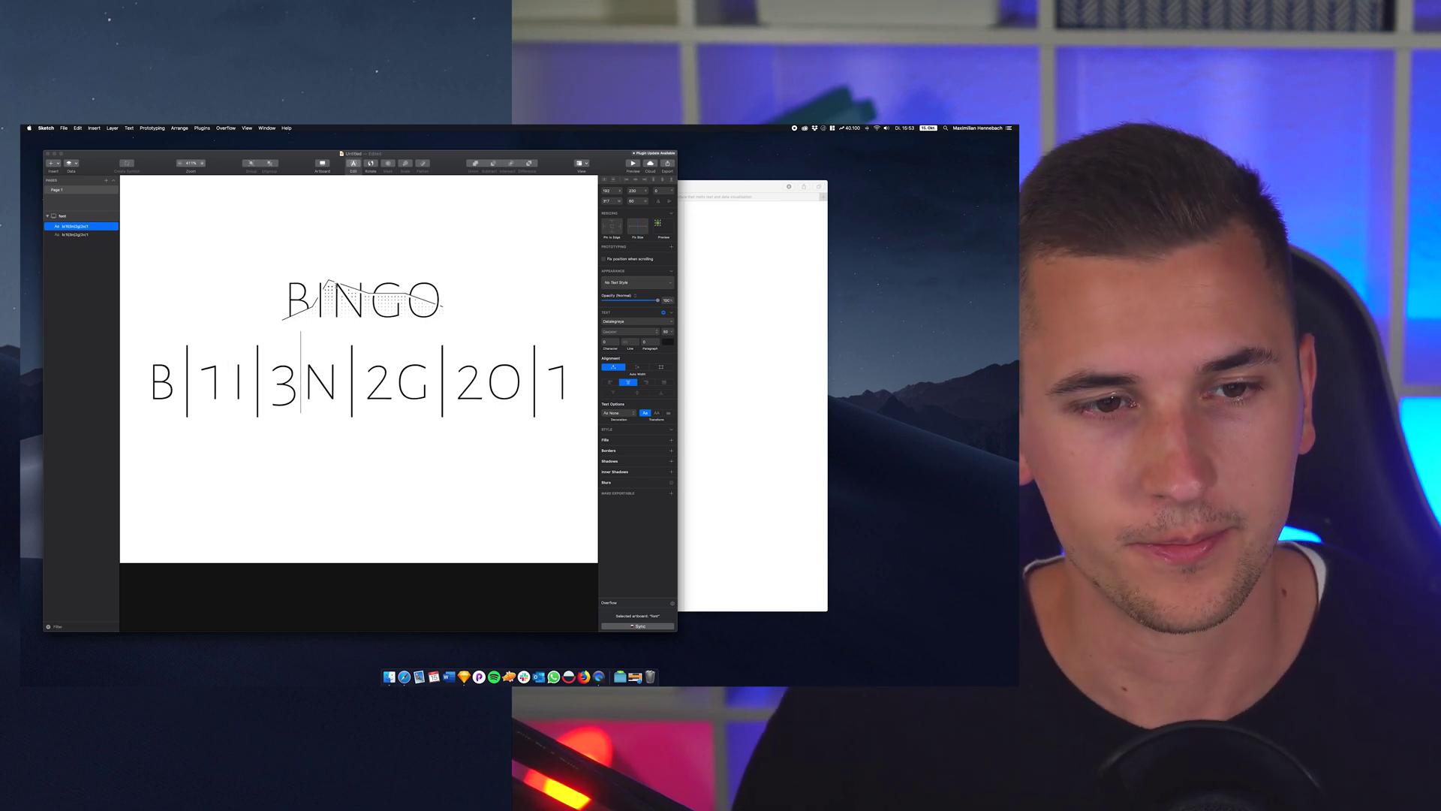
pyautogui.click(301, 376)
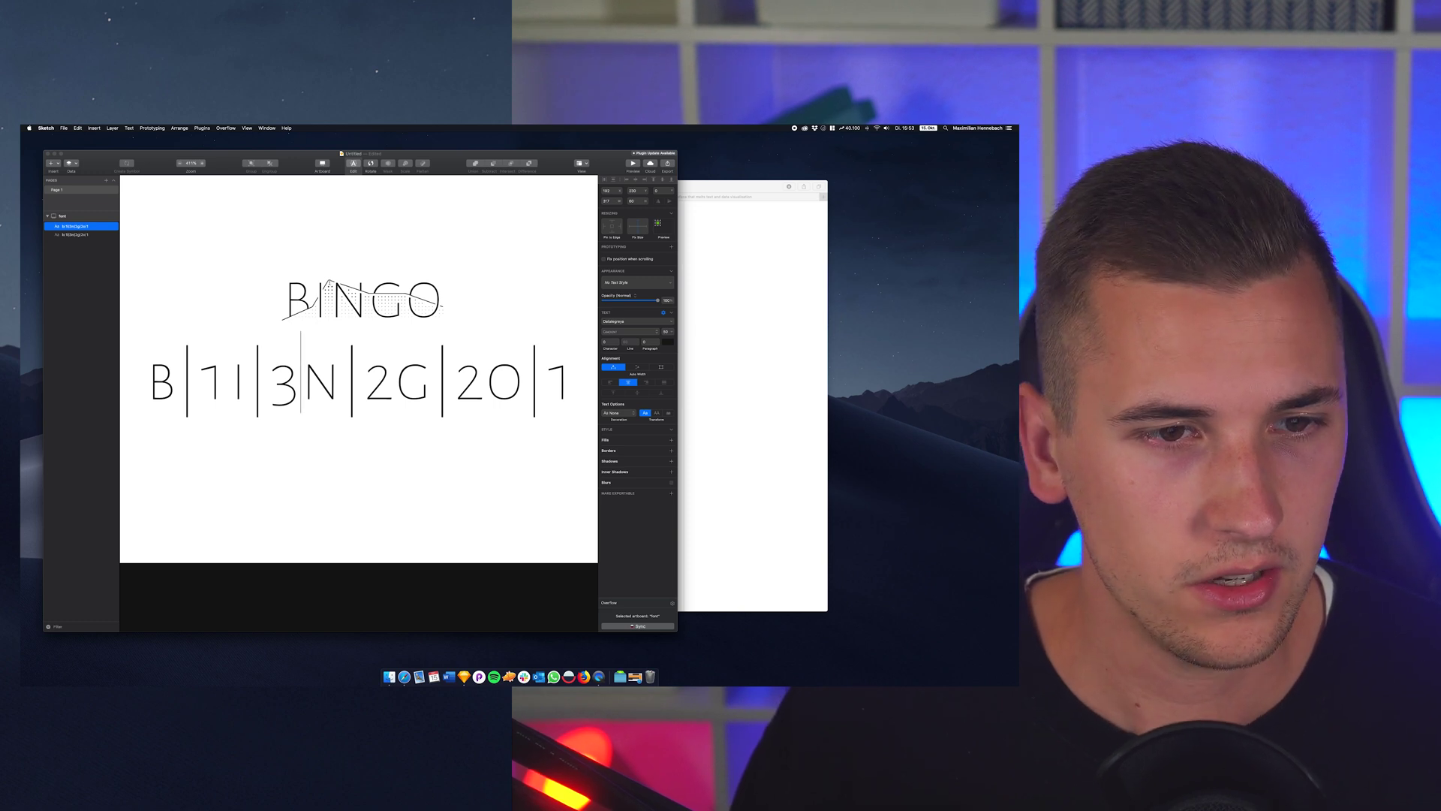
# - Retype the vertical bar between the N and the 2 in the code line
pyautogui.doubleClick(259, 365)
pyautogui.doubleClick(353, 371)
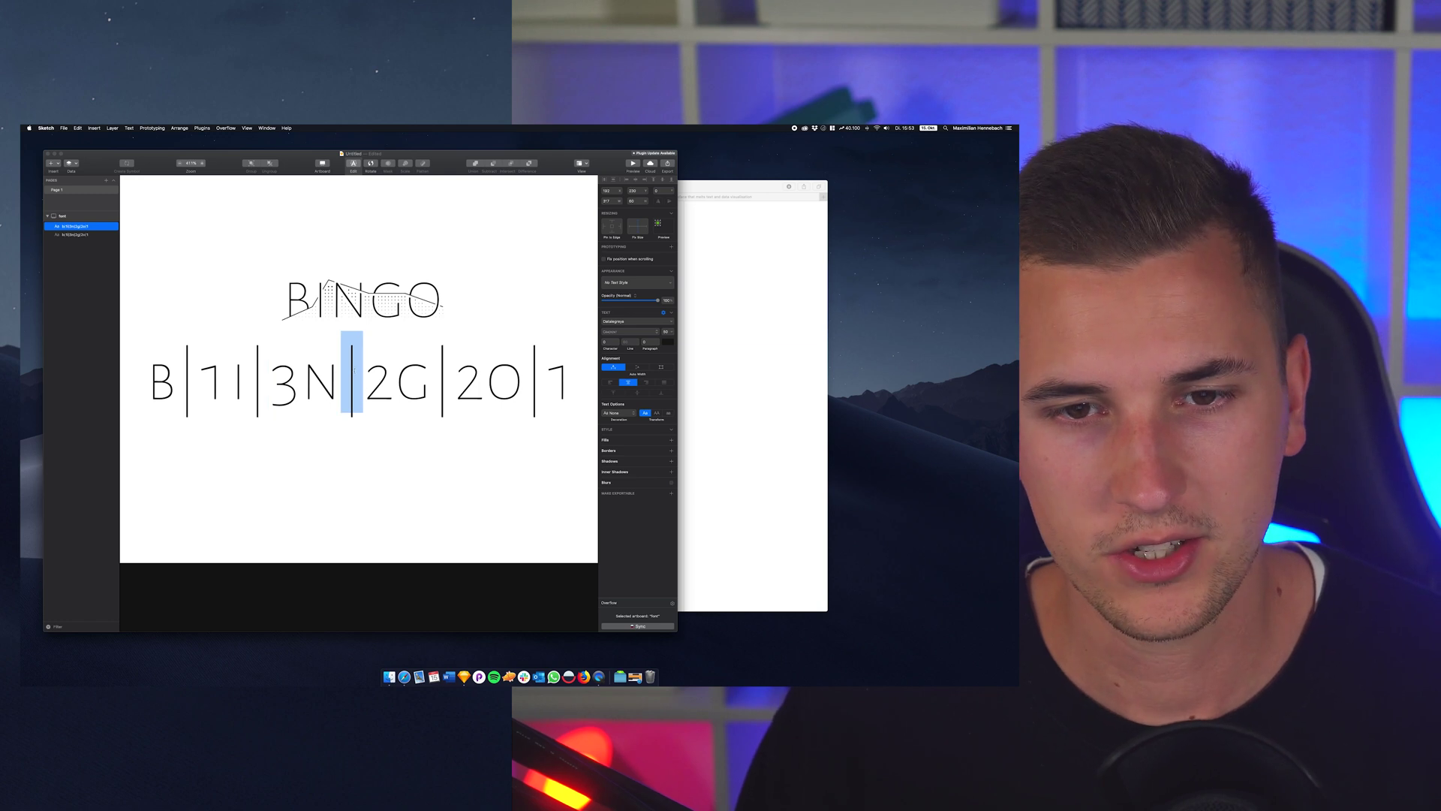
pyautogui.write('^')
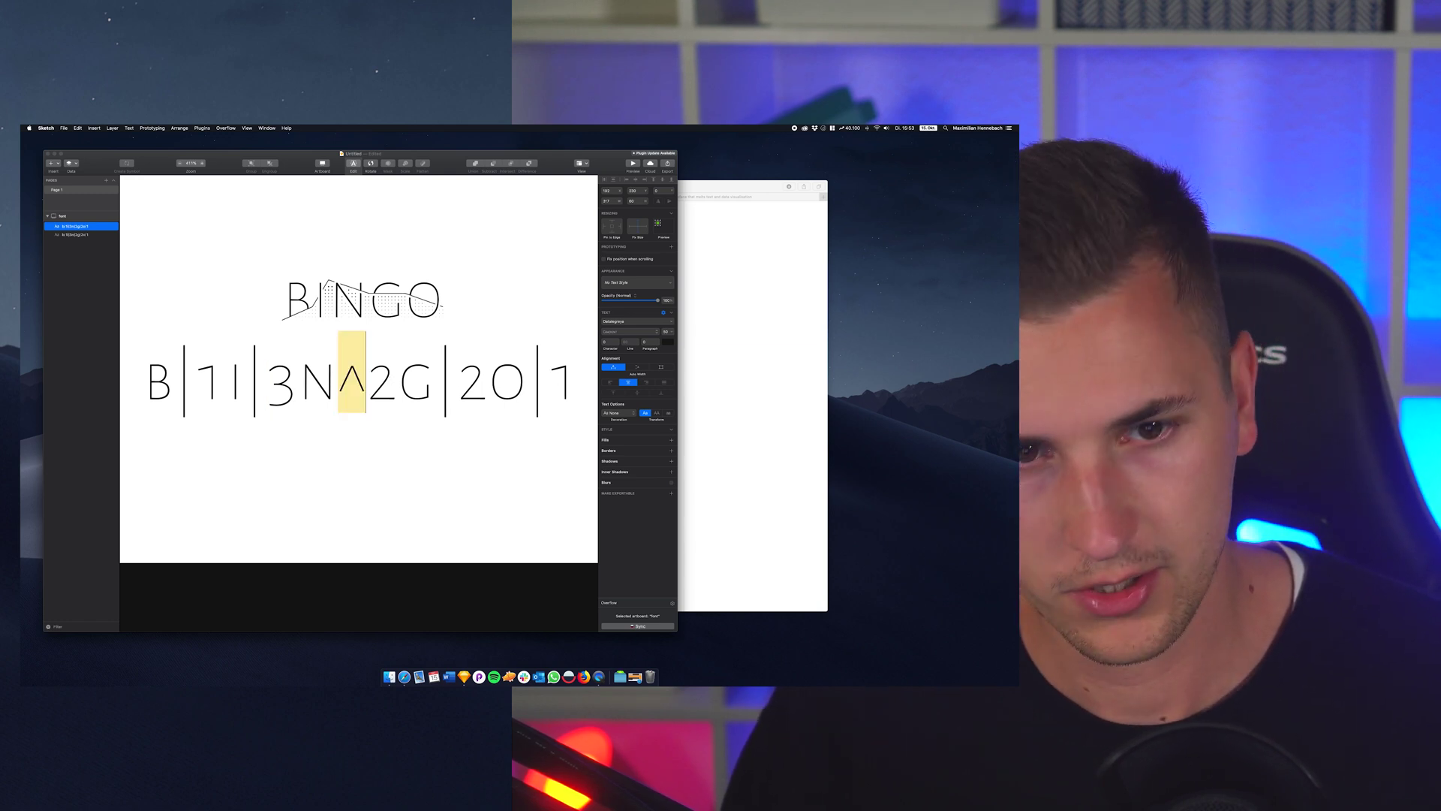
pyautogui.press('BackSpace')
pyautogui.write('|')
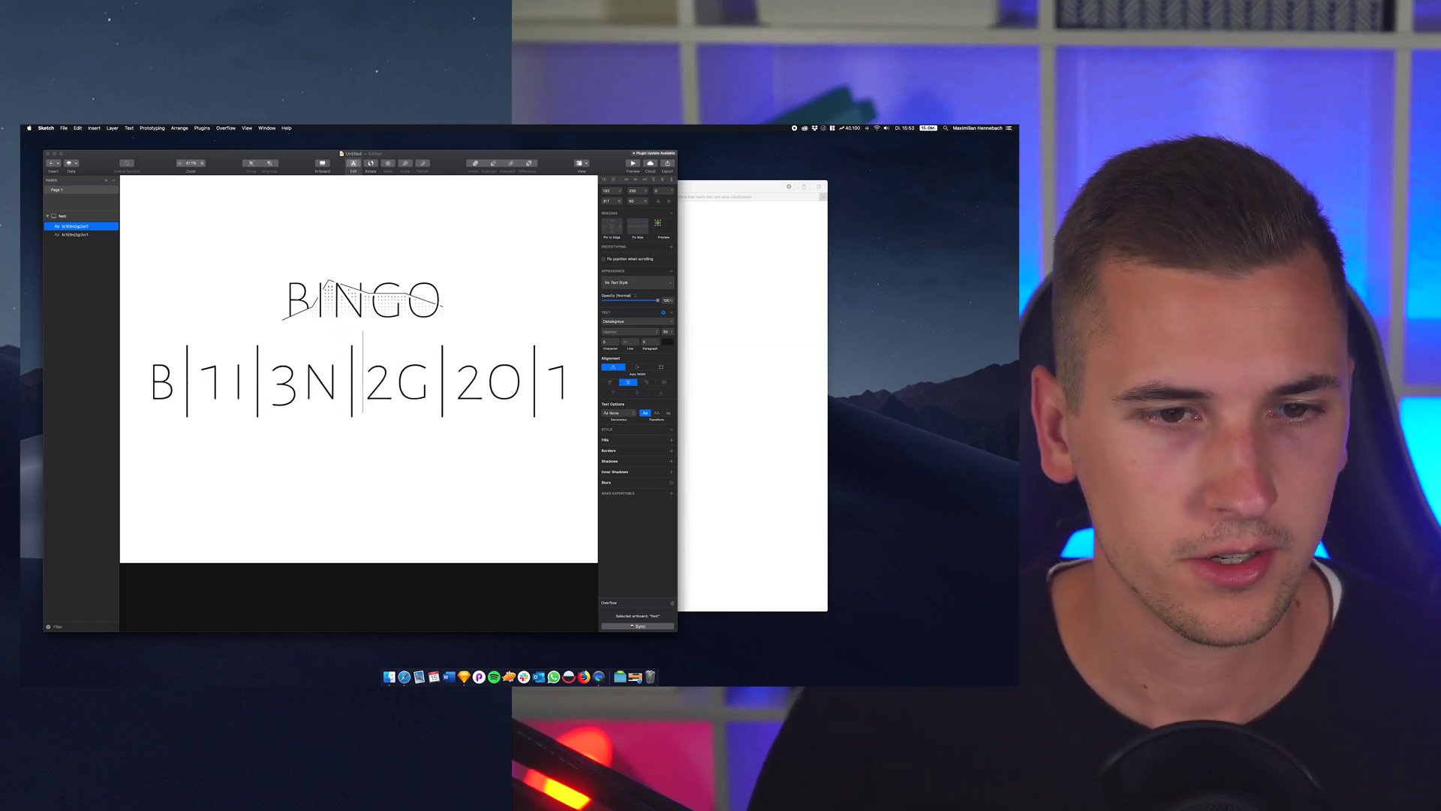
# - Copy and paste the code text layer, and move the new copy directly below it
pyautogui.press('Escape')
pyautogui.press('super+c')
pyautogui.press('super+v')
pyautogui.hotkey('shift', 'Down')
pyautogui.hotkey('shift', 'Down')
pyautogui.hotkey('shift', 'Down')
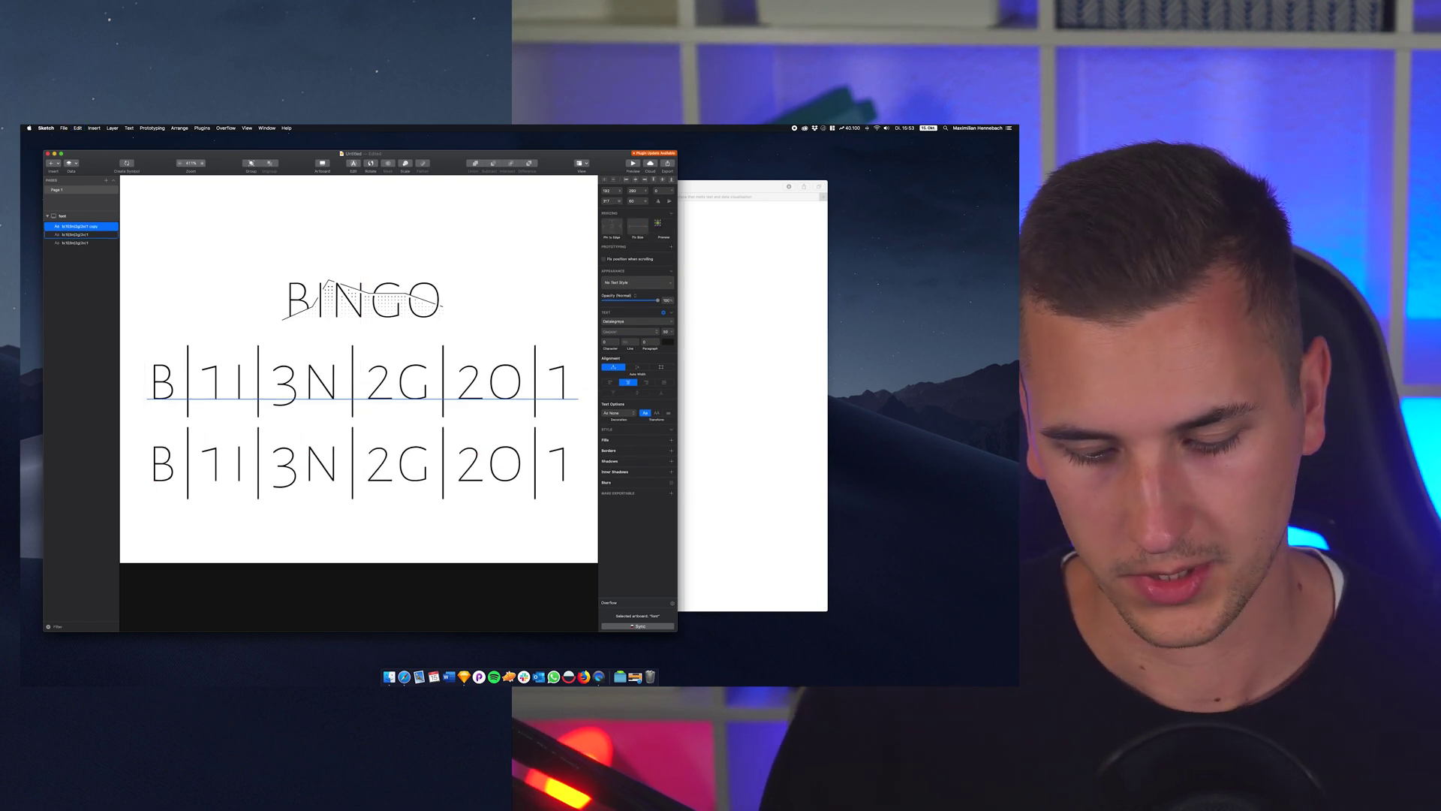
# - Replace the lowest copy's text with "MAEXCO" and insert the value 3 in front of the M
pyautogui.press('Return')
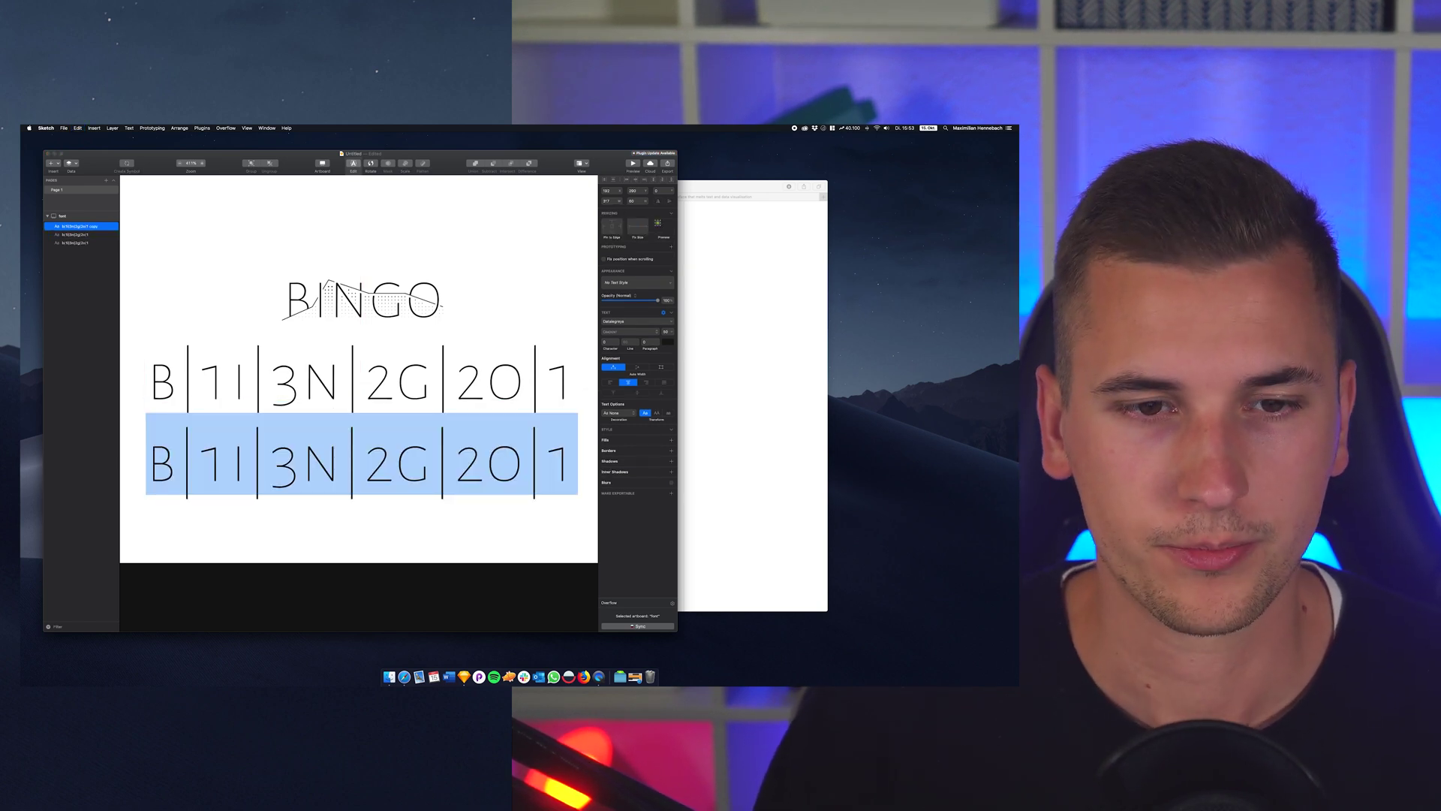
pyautogui.write('MAEXCO')
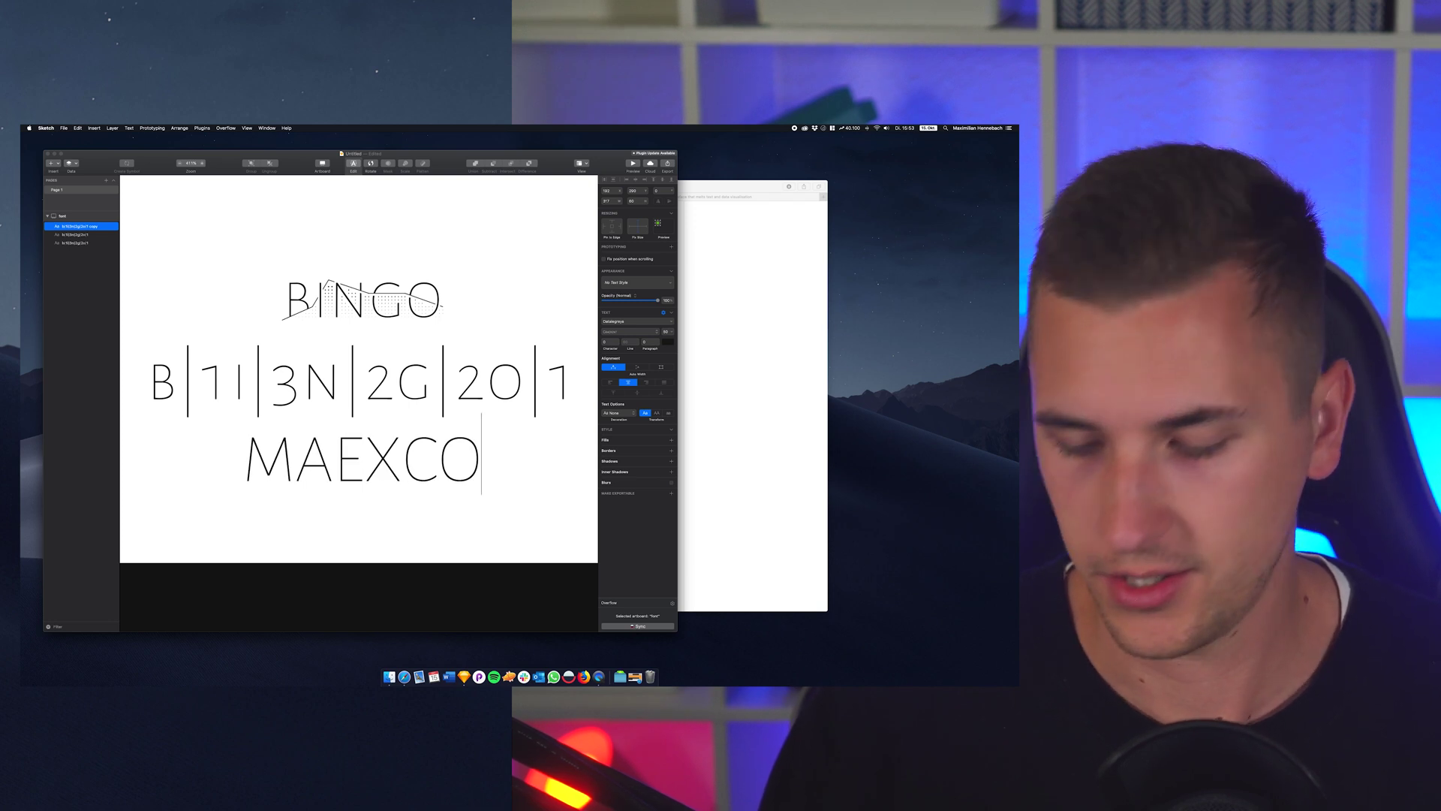
pyautogui.press('Left')
pyautogui.press('Left')
pyautogui.press('Left')
pyautogui.press('Left')
pyautogui.press('Left')
pyautogui.press('Left')
pyautogui.press('Right')
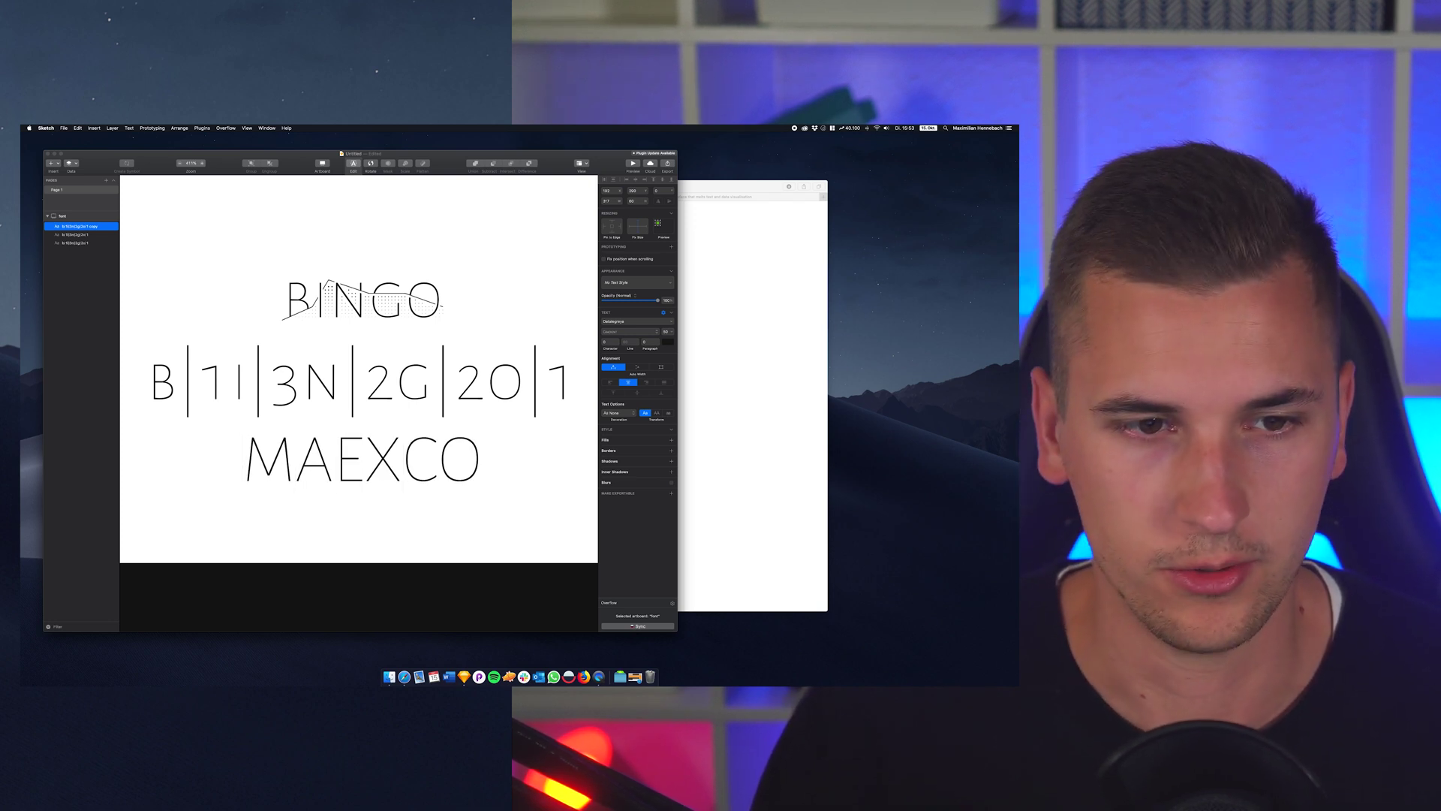
pyautogui.press('Left')
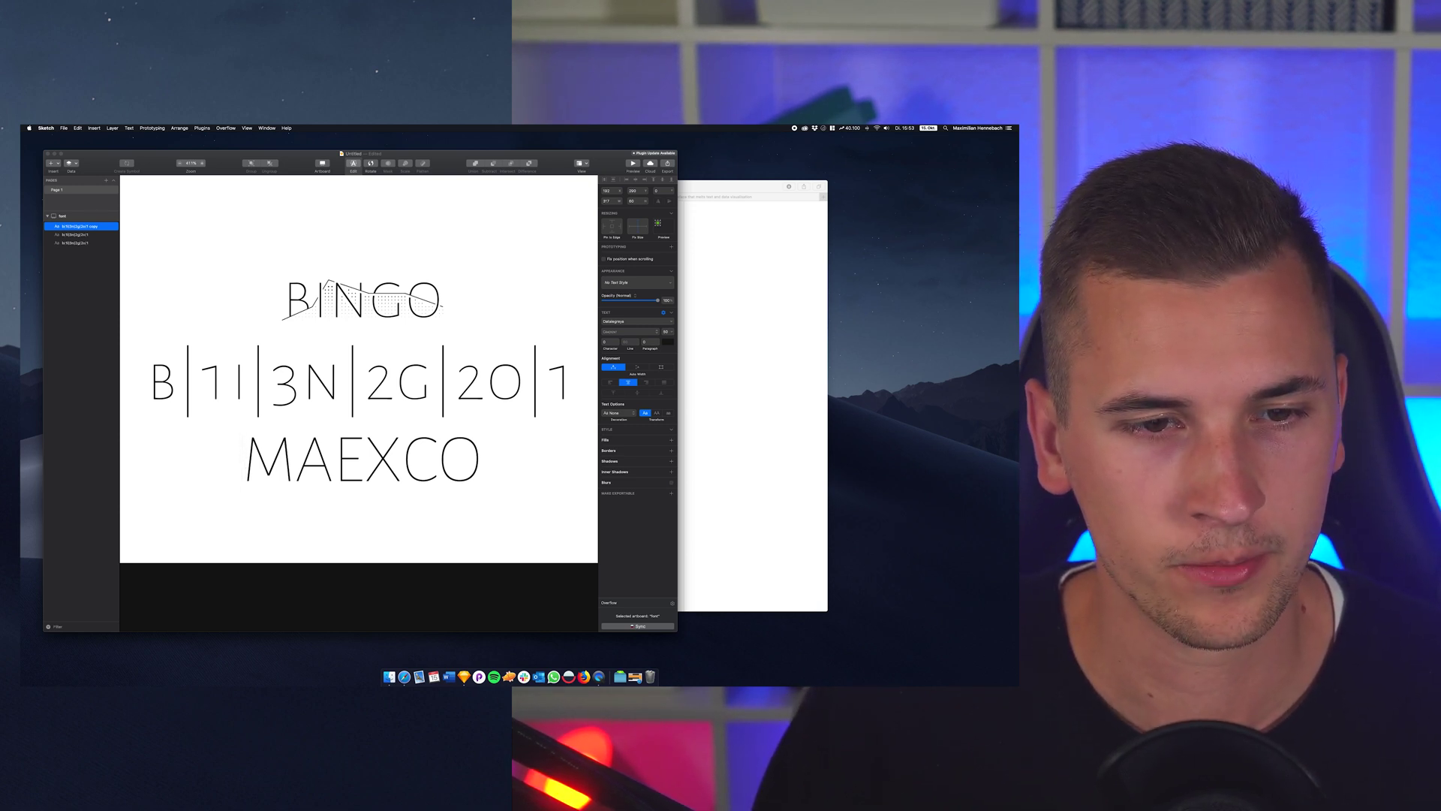
pyautogui.write('3')
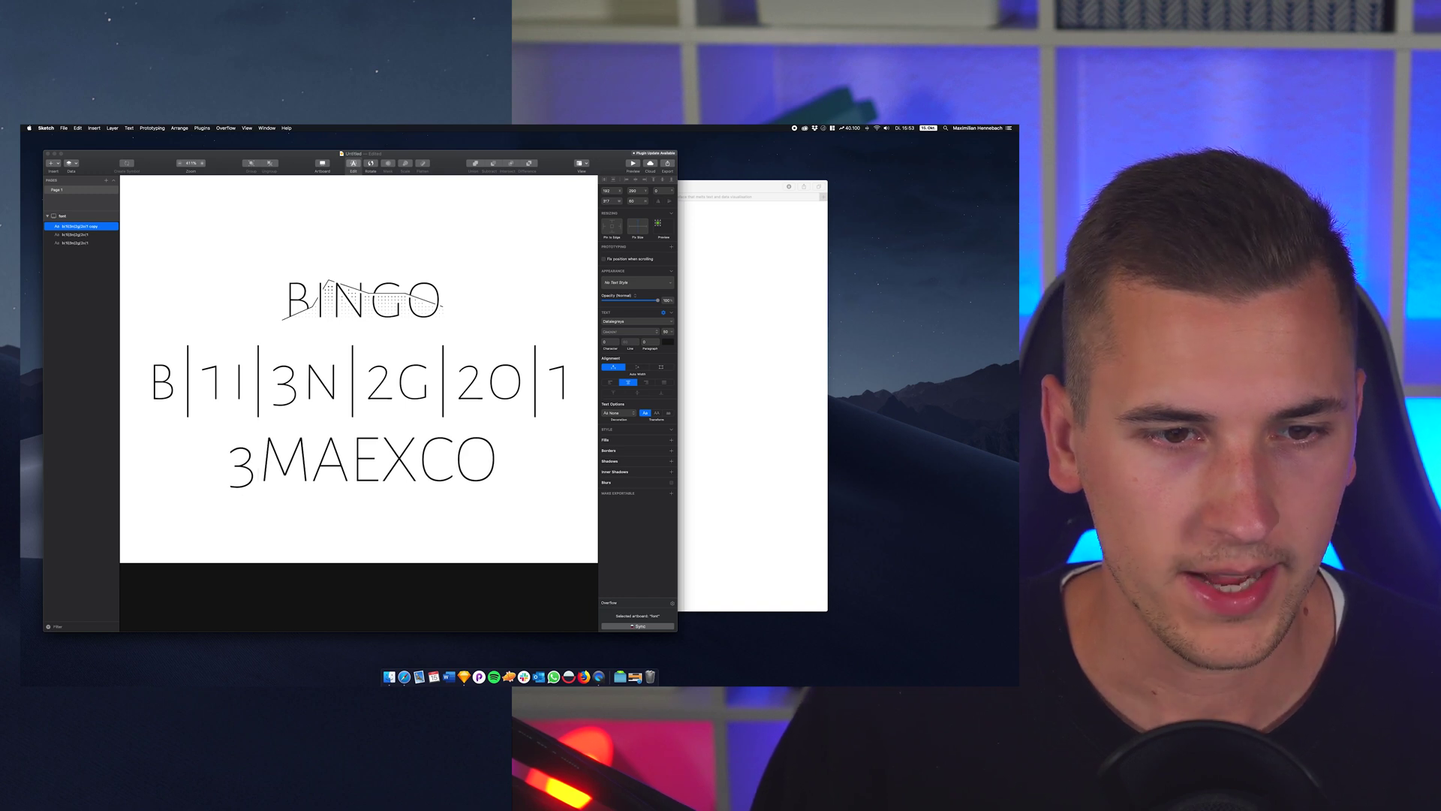
# - Insert "|0" between the M and A and "|3" between the A and E of the MAEXCO line
pyautogui.click(312, 458)
pyautogui.press('Left')
pyautogui.press('Left')
pyautogui.press('Right')
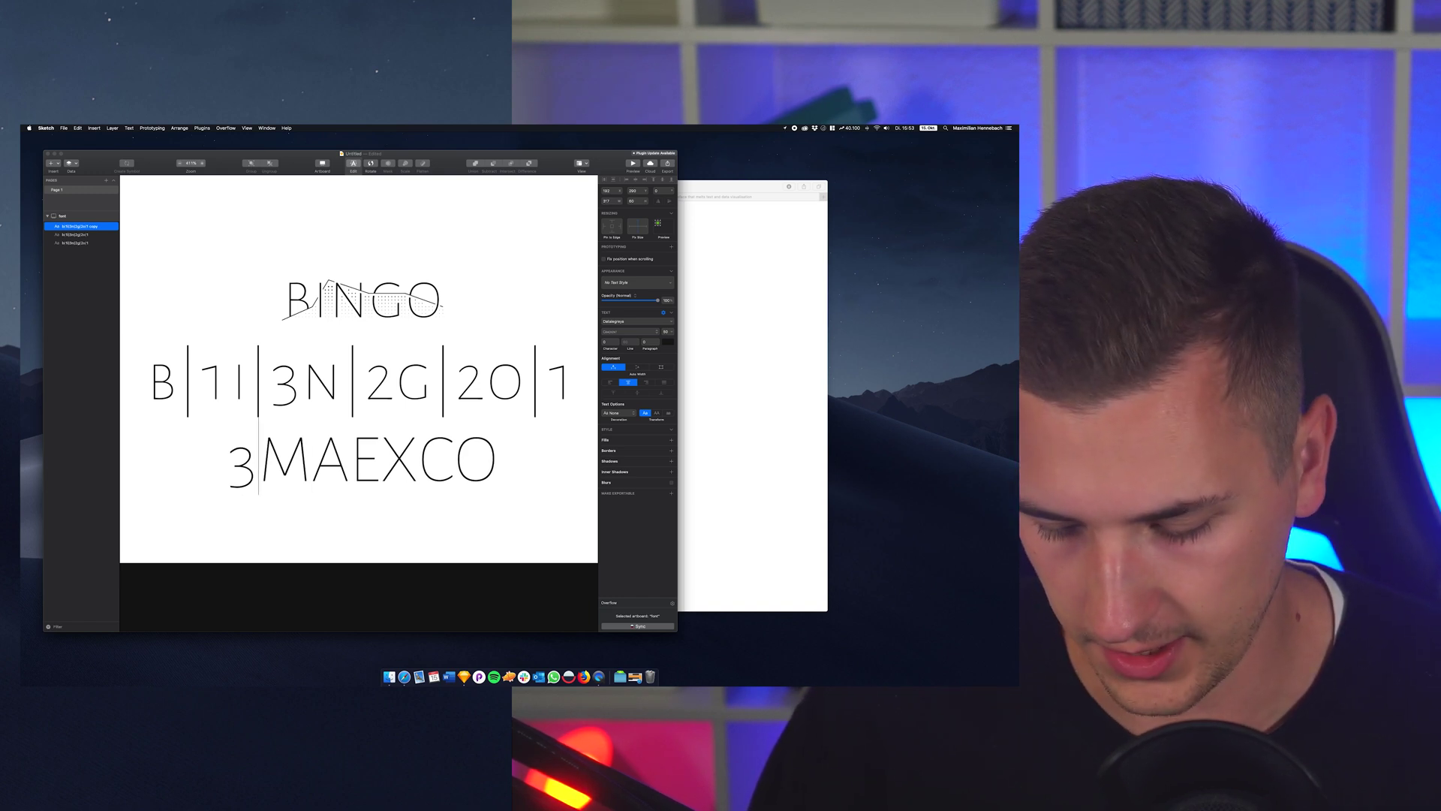
pyautogui.press('Right')
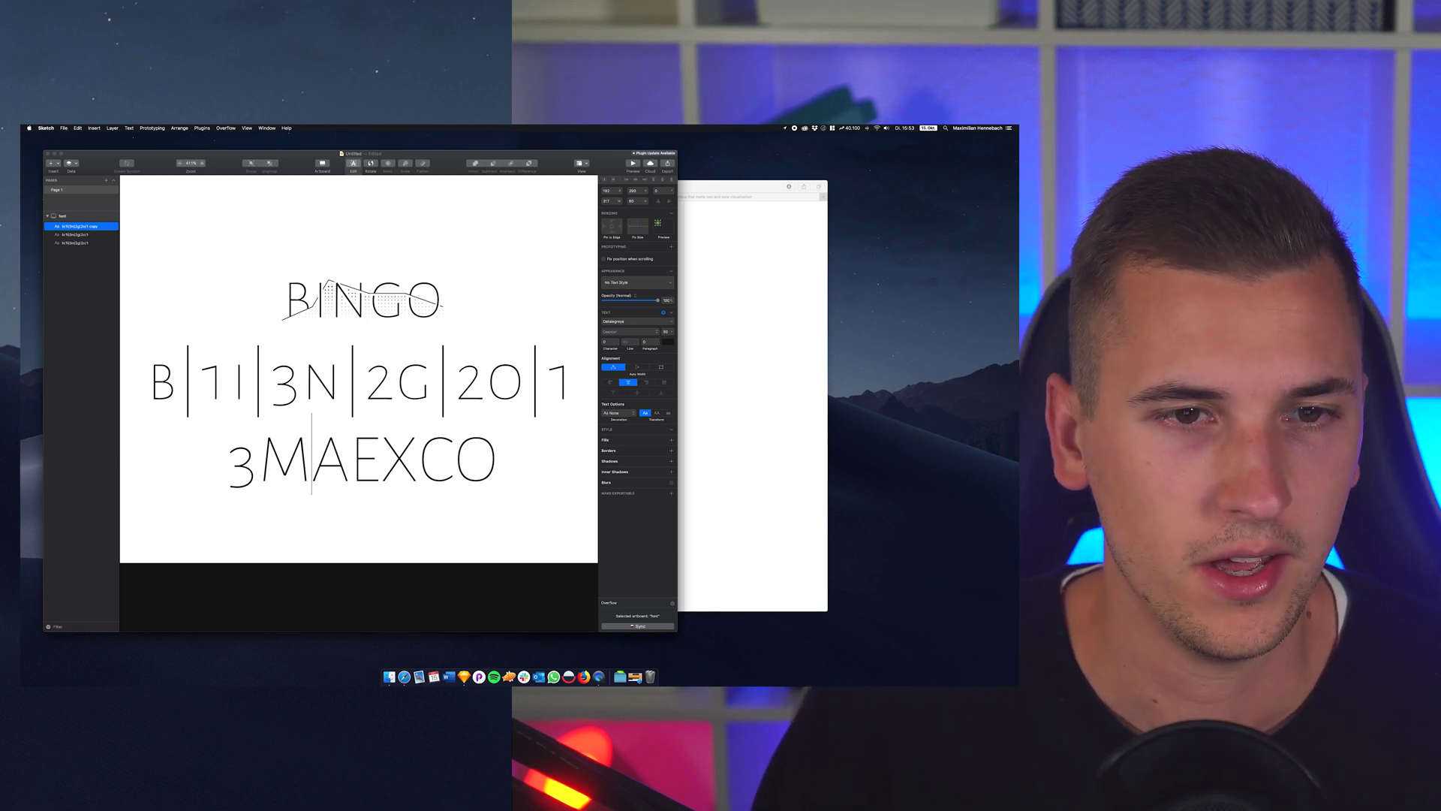
pyautogui.write('|')
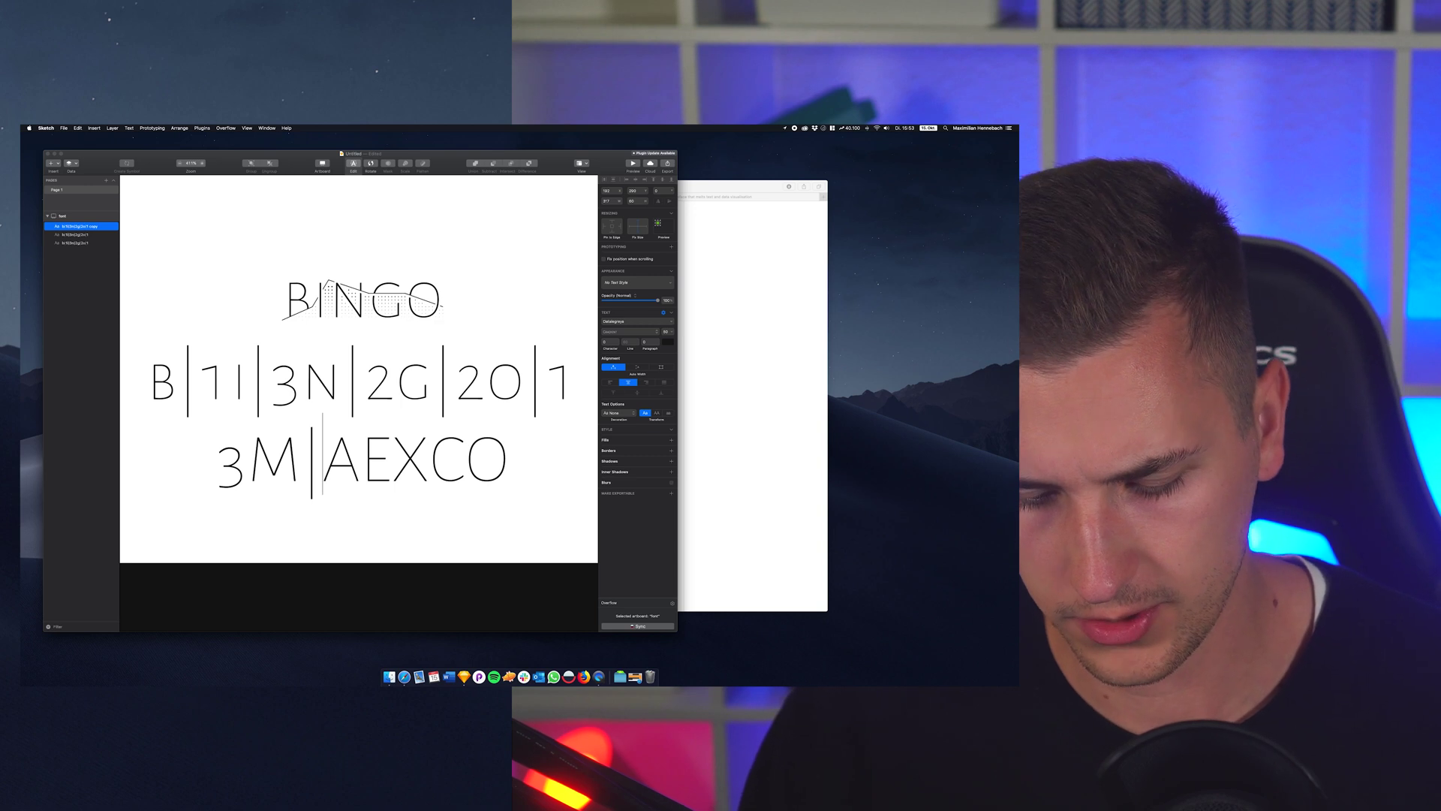
pyautogui.write('o')
pyautogui.click(377, 454)
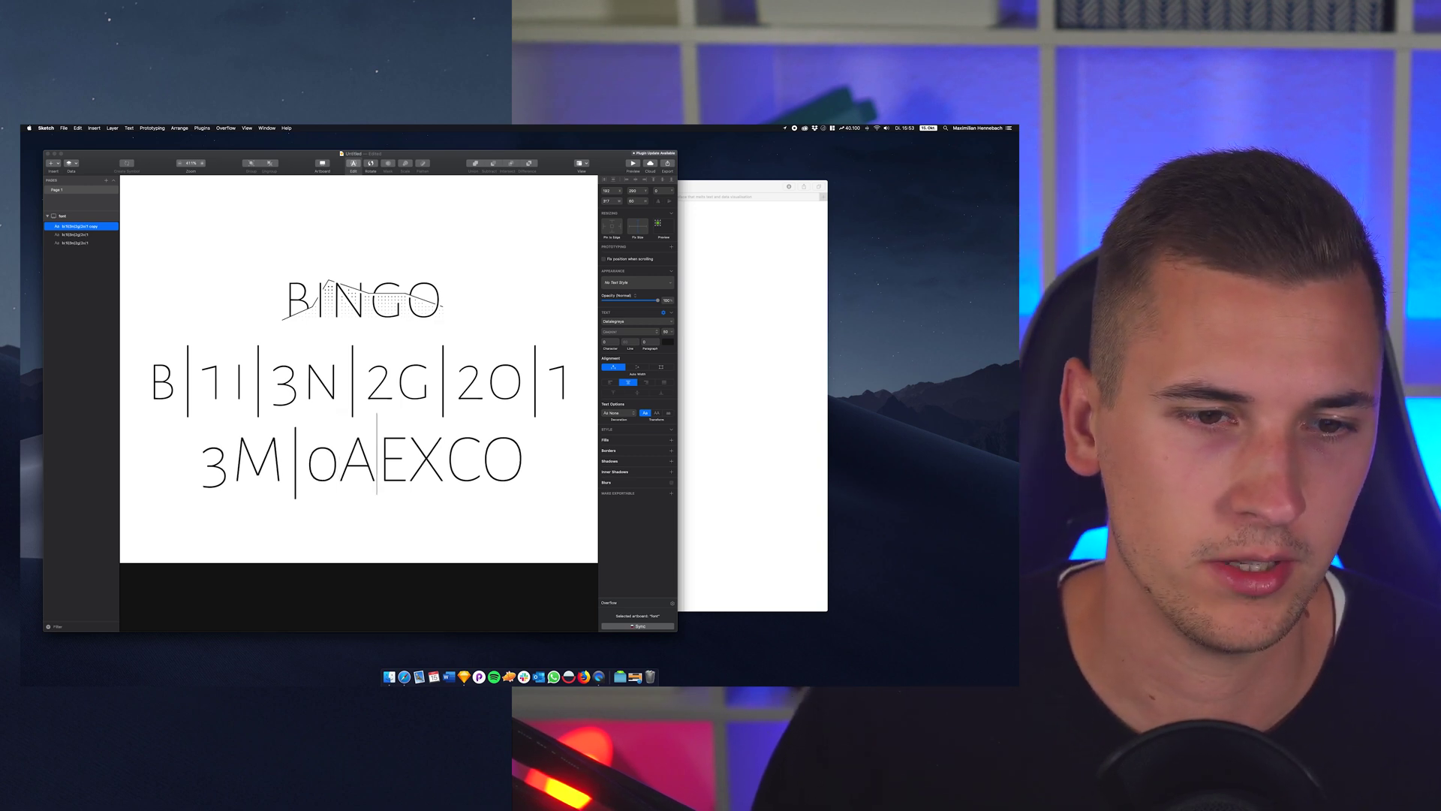
pyautogui.write('|')
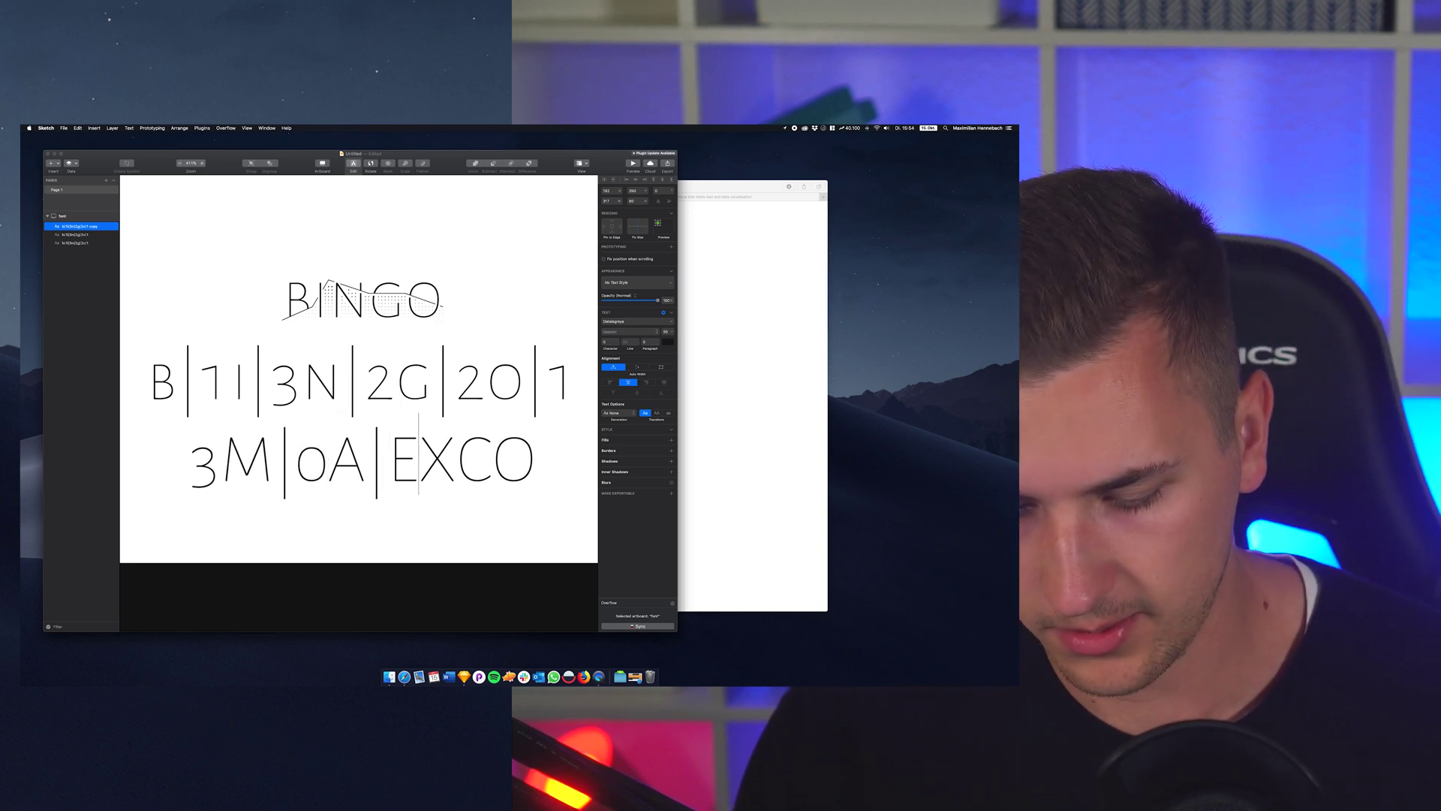
pyautogui.write('3')
# - Insert "|0" before the X, "|3" before the C and "|0" before the O, and finish editing the line
pyautogui.click(434, 454)
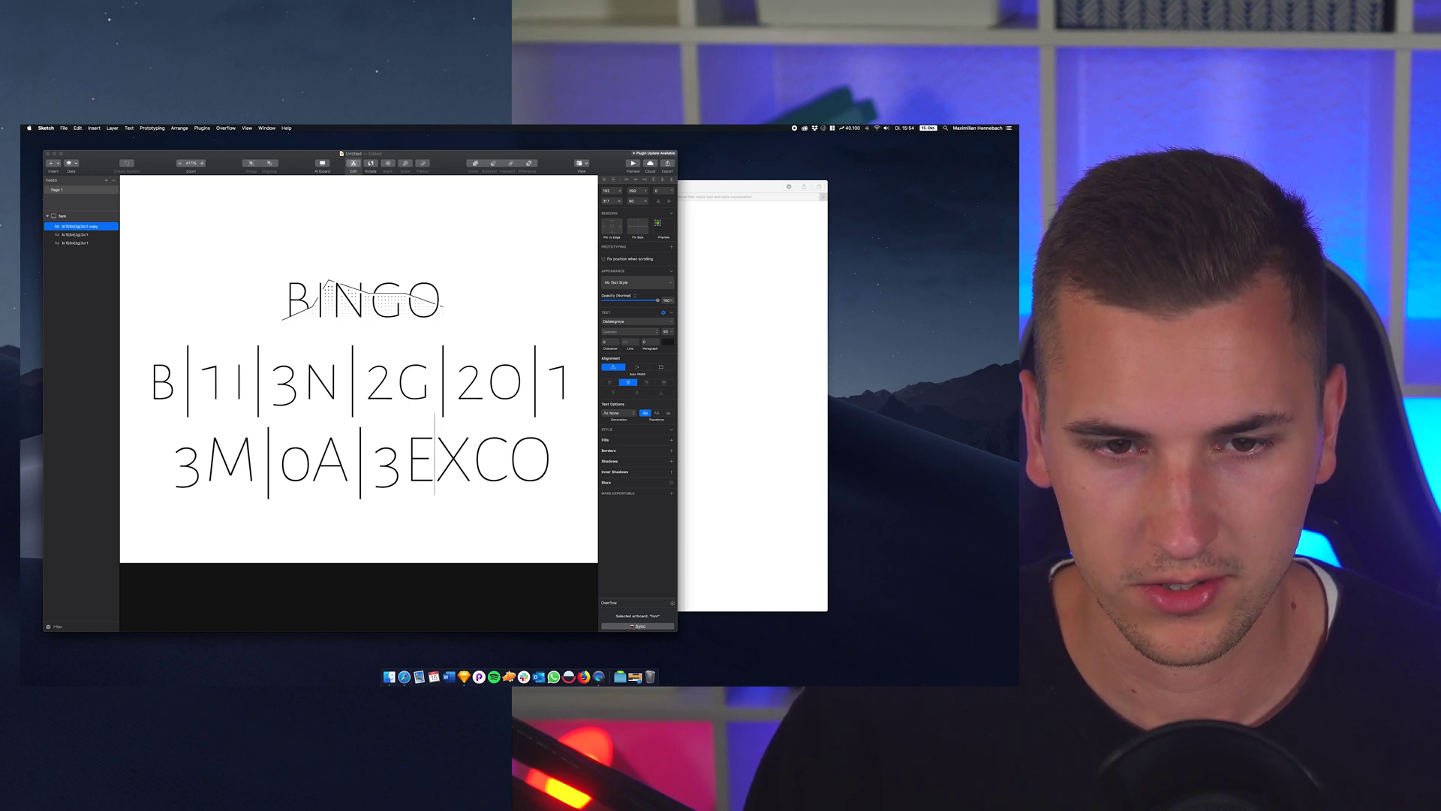
pyautogui.write('|0A')
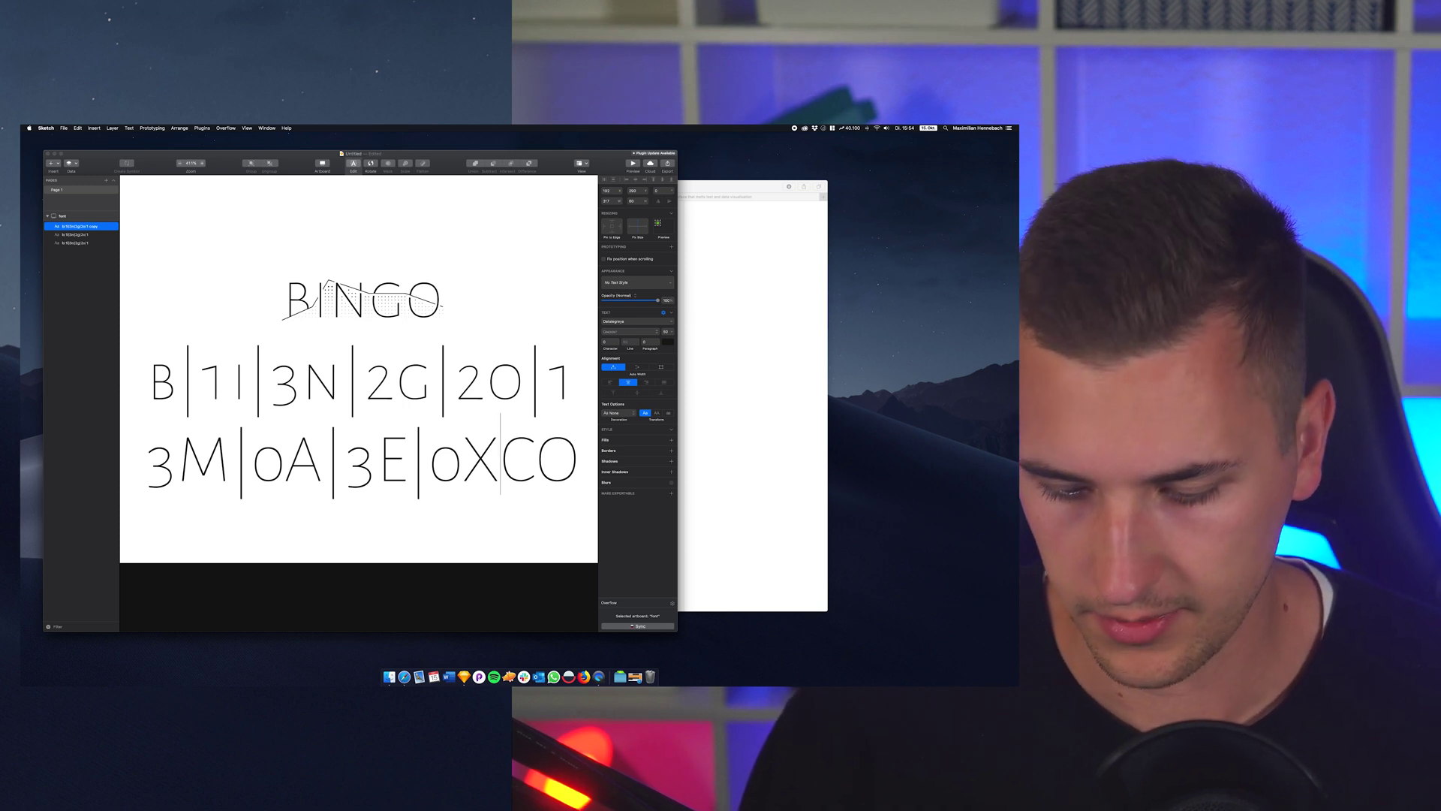
pyautogui.write('|3E')
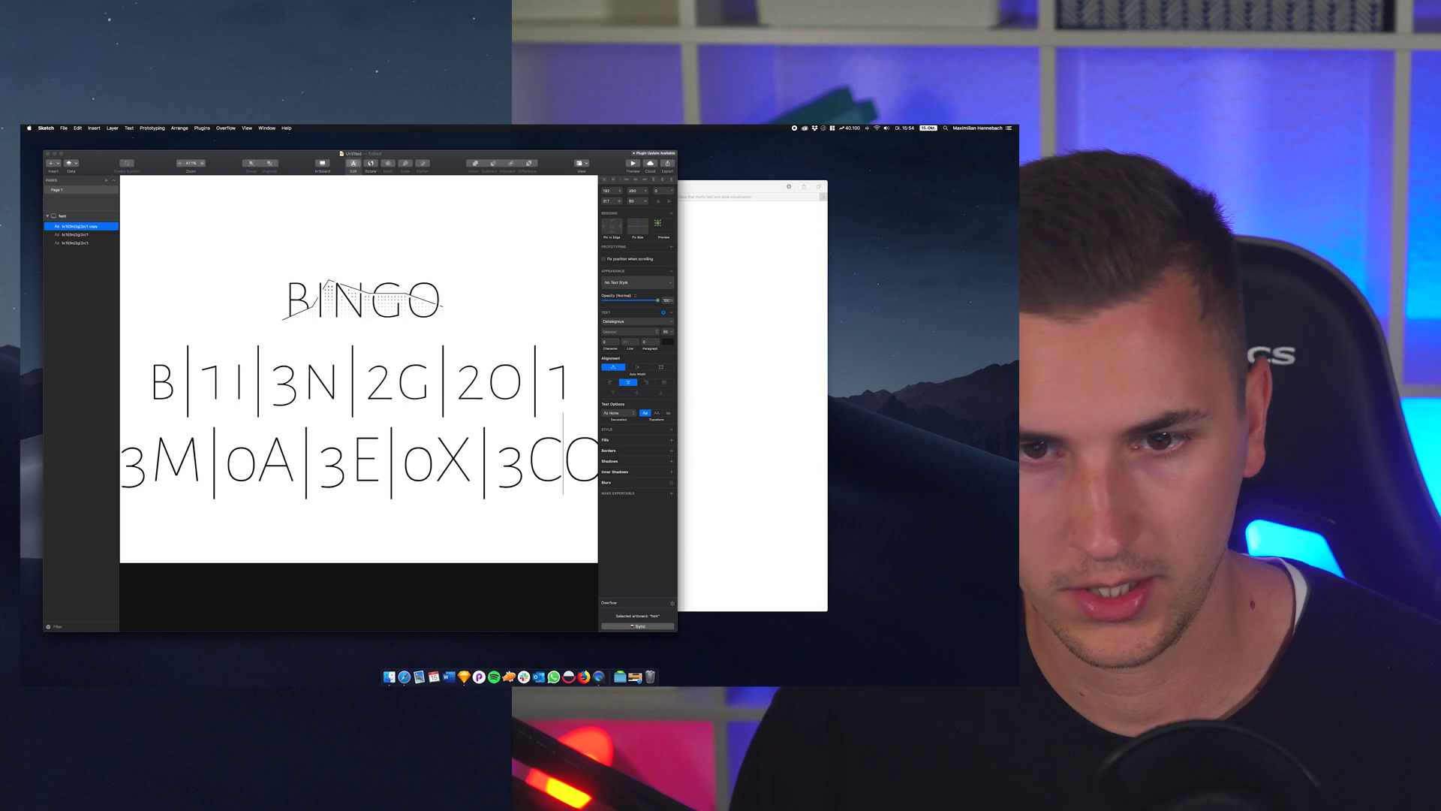
pyautogui.write('|0')
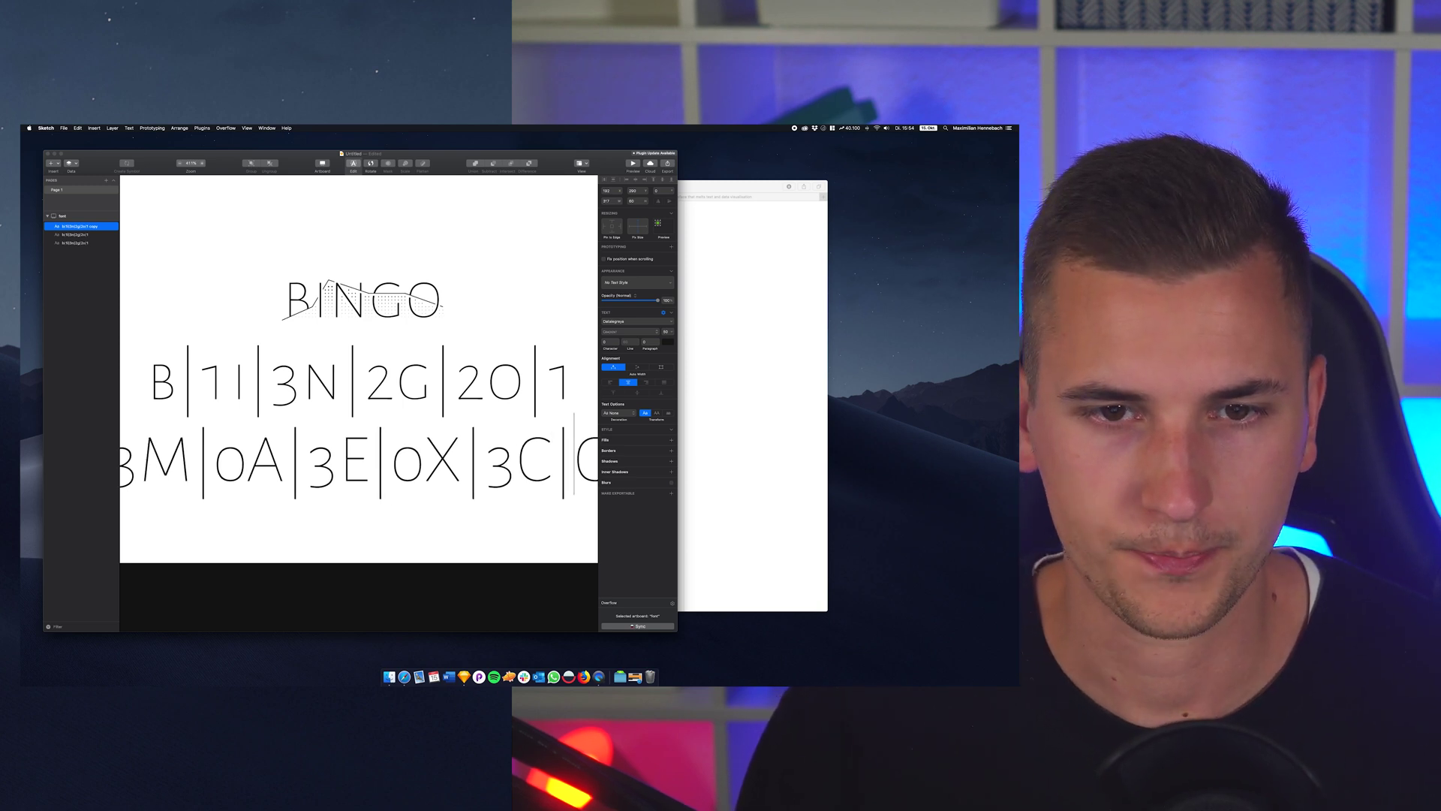
pyautogui.press('Escape')
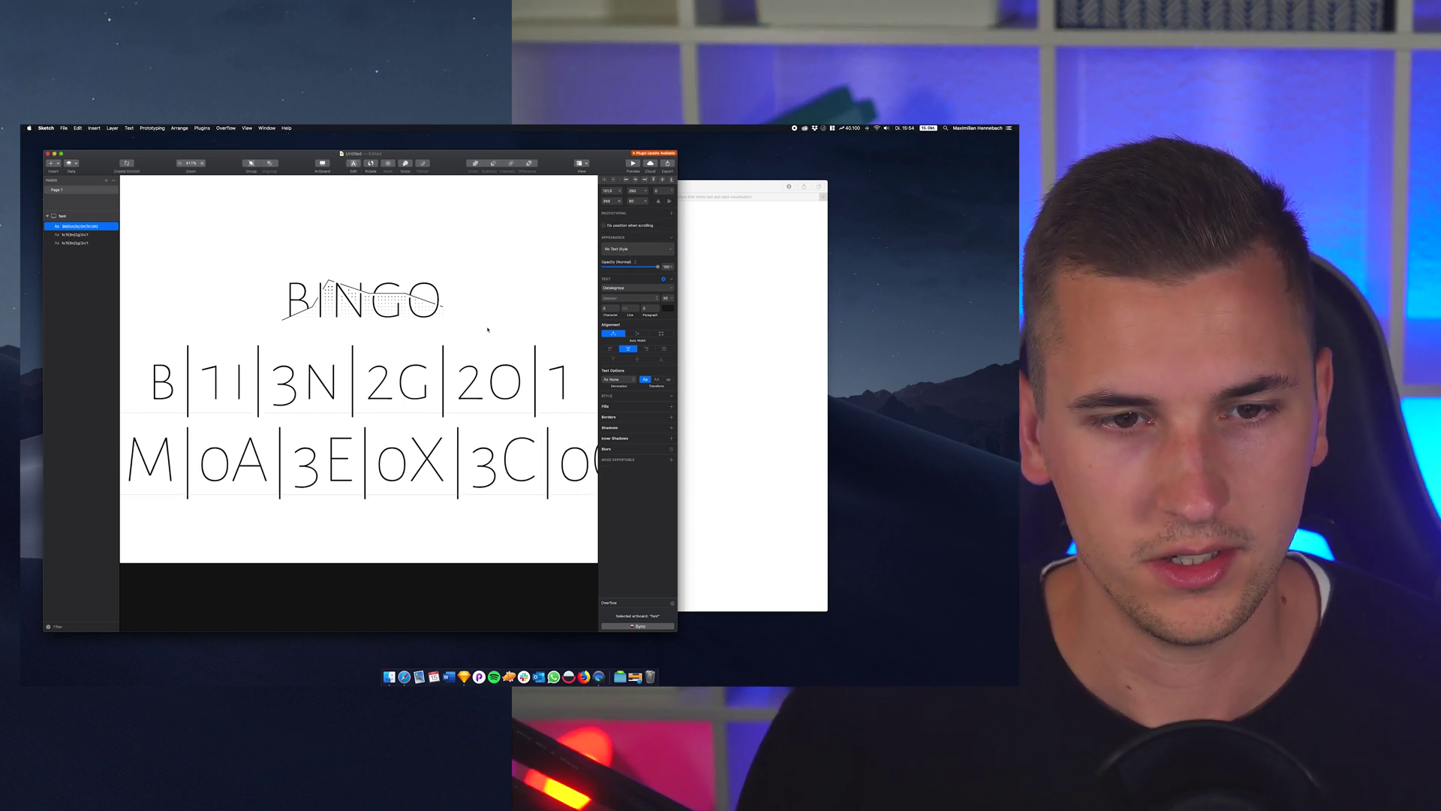
pyautogui.press('Escape')
# - Try setting the OpenType number spacing (Ziffernabstand) of the MAEXCO code layer to "Keine Änderung"
pyautogui.scroll(-5, 488, 328)
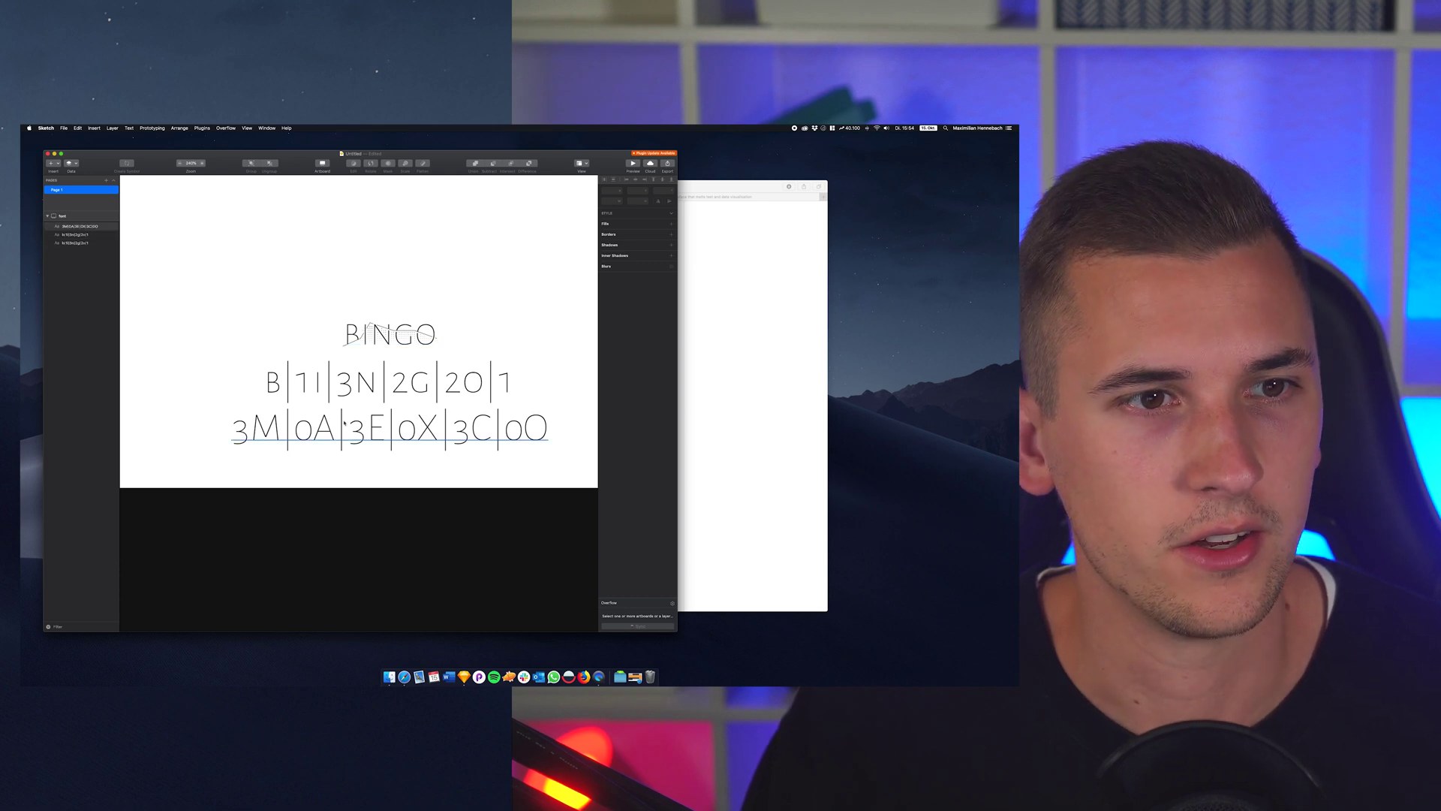
pyautogui.click(79, 226)
pyautogui.click(129, 128)
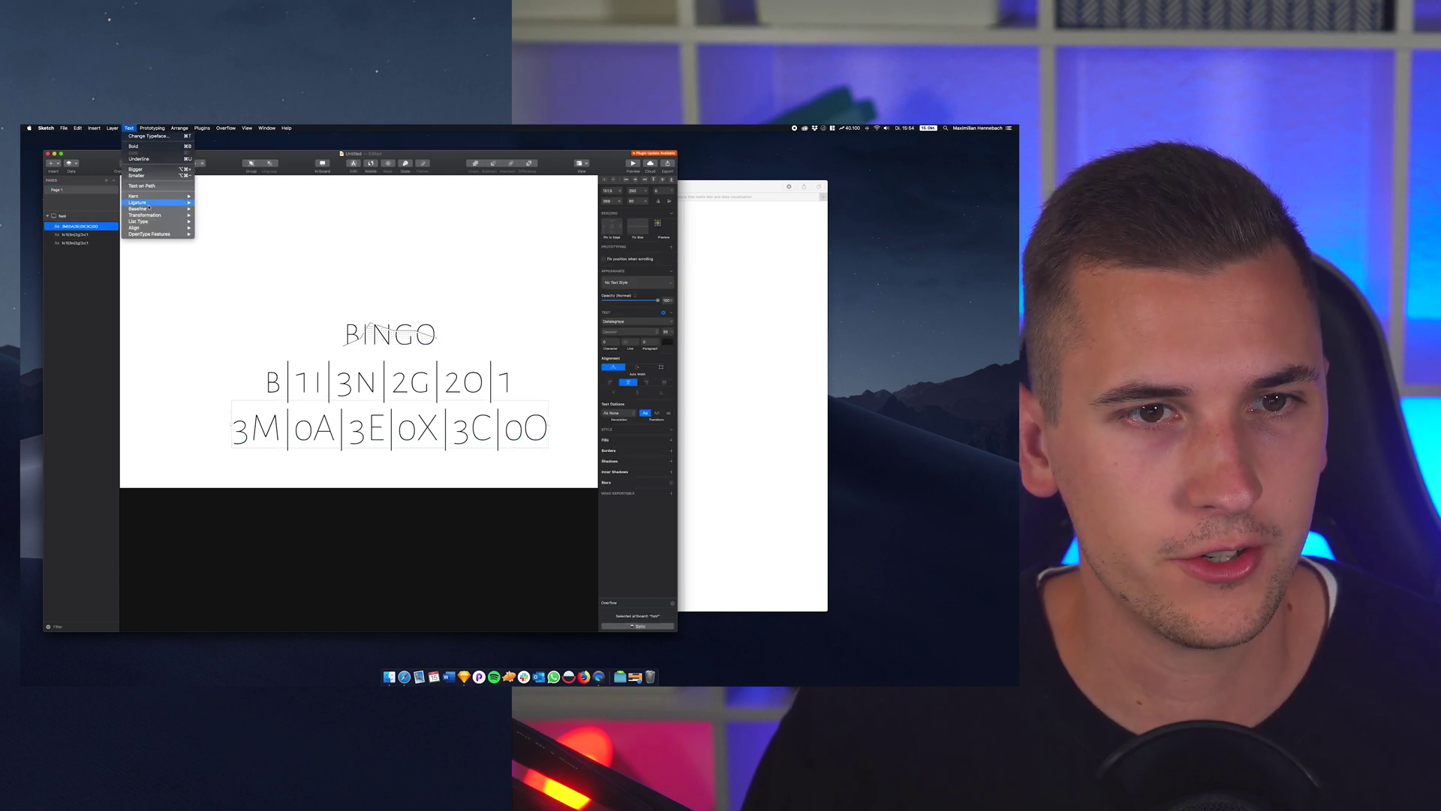
pyautogui.moveTo(165, 234)
pyautogui.moveTo(226, 240)
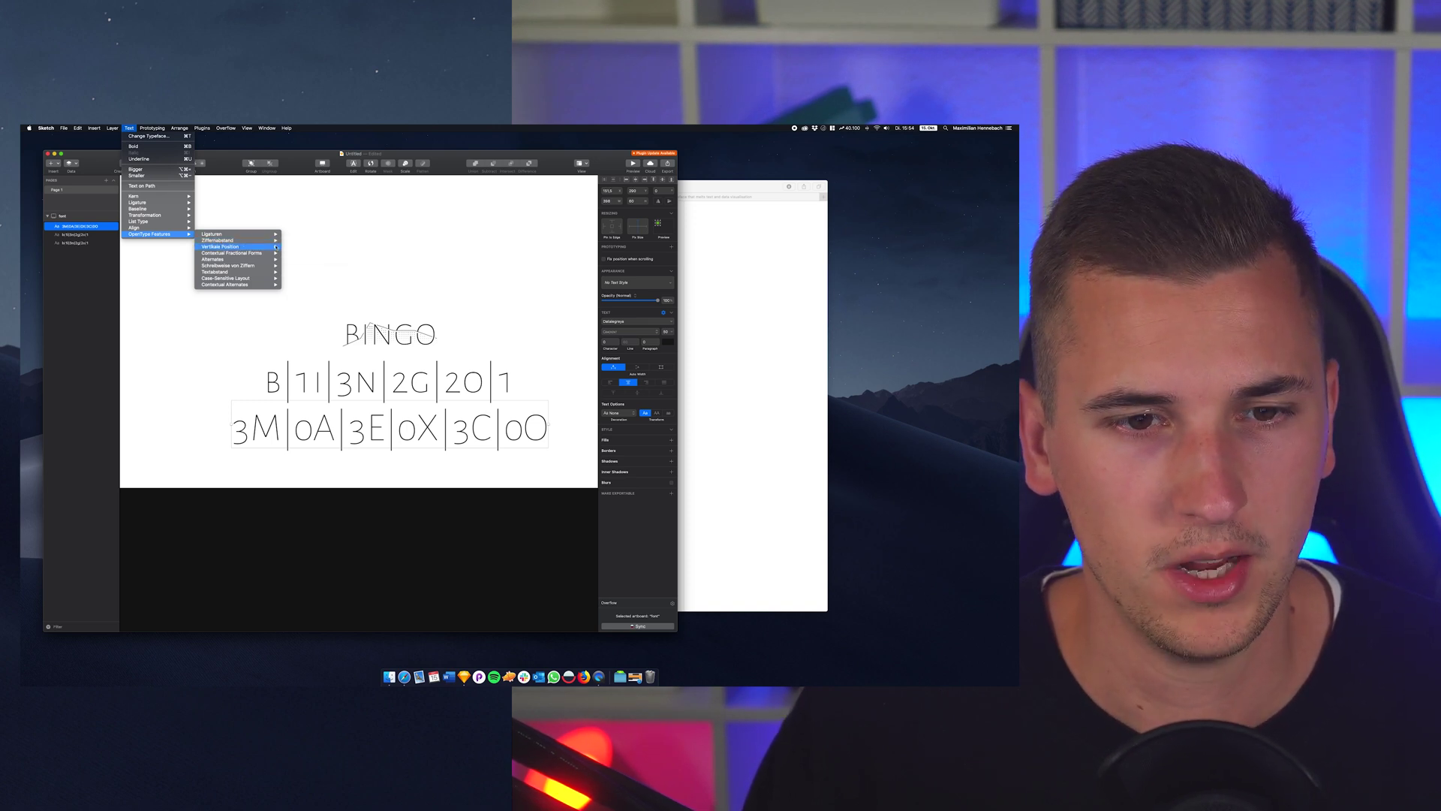
pyautogui.click(297, 253)
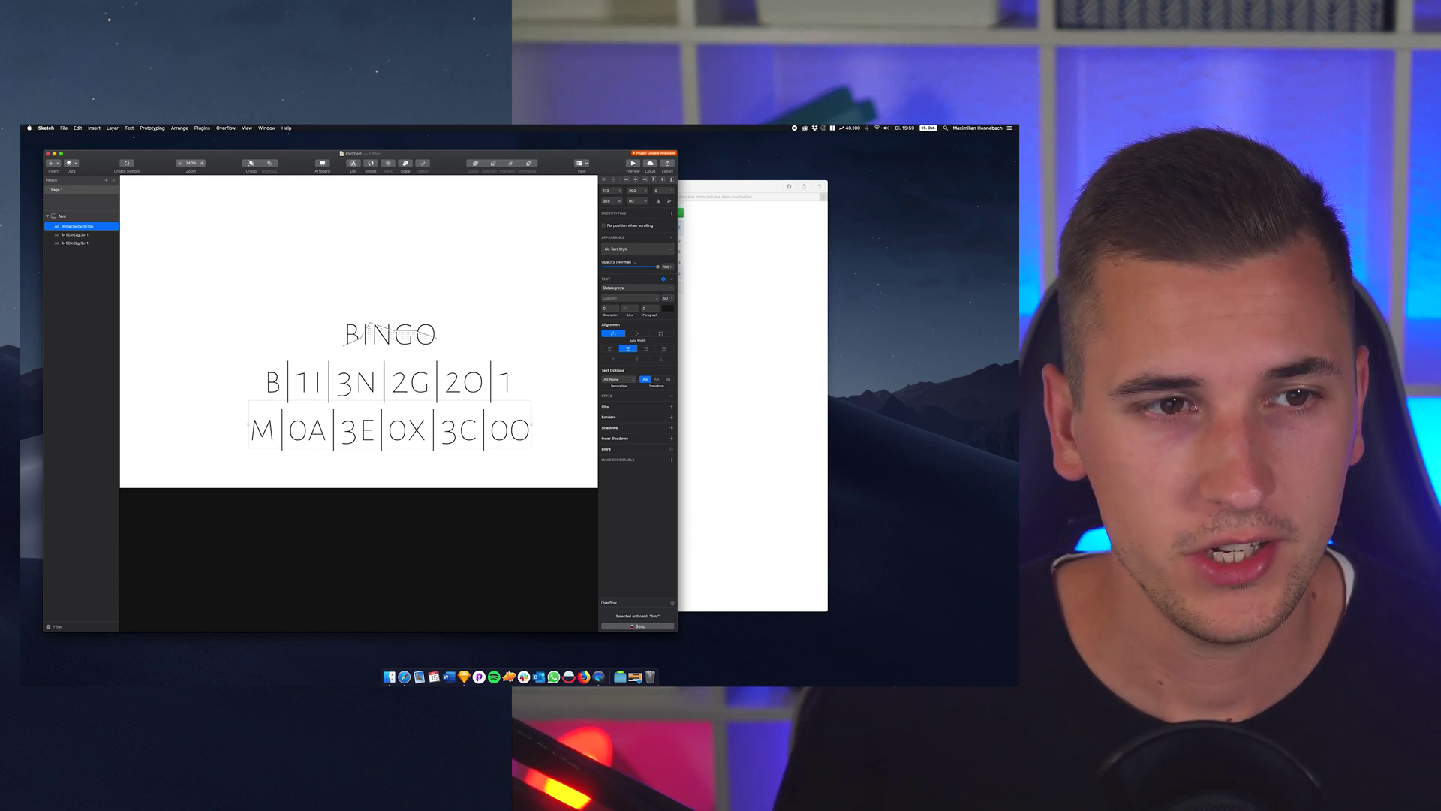
# - Switch to the Datalegreya GitHub page in Safari and review the README's summary and installation instructions
pyautogui.click(749, 306)
pyautogui.scroll(2, 338, 278)
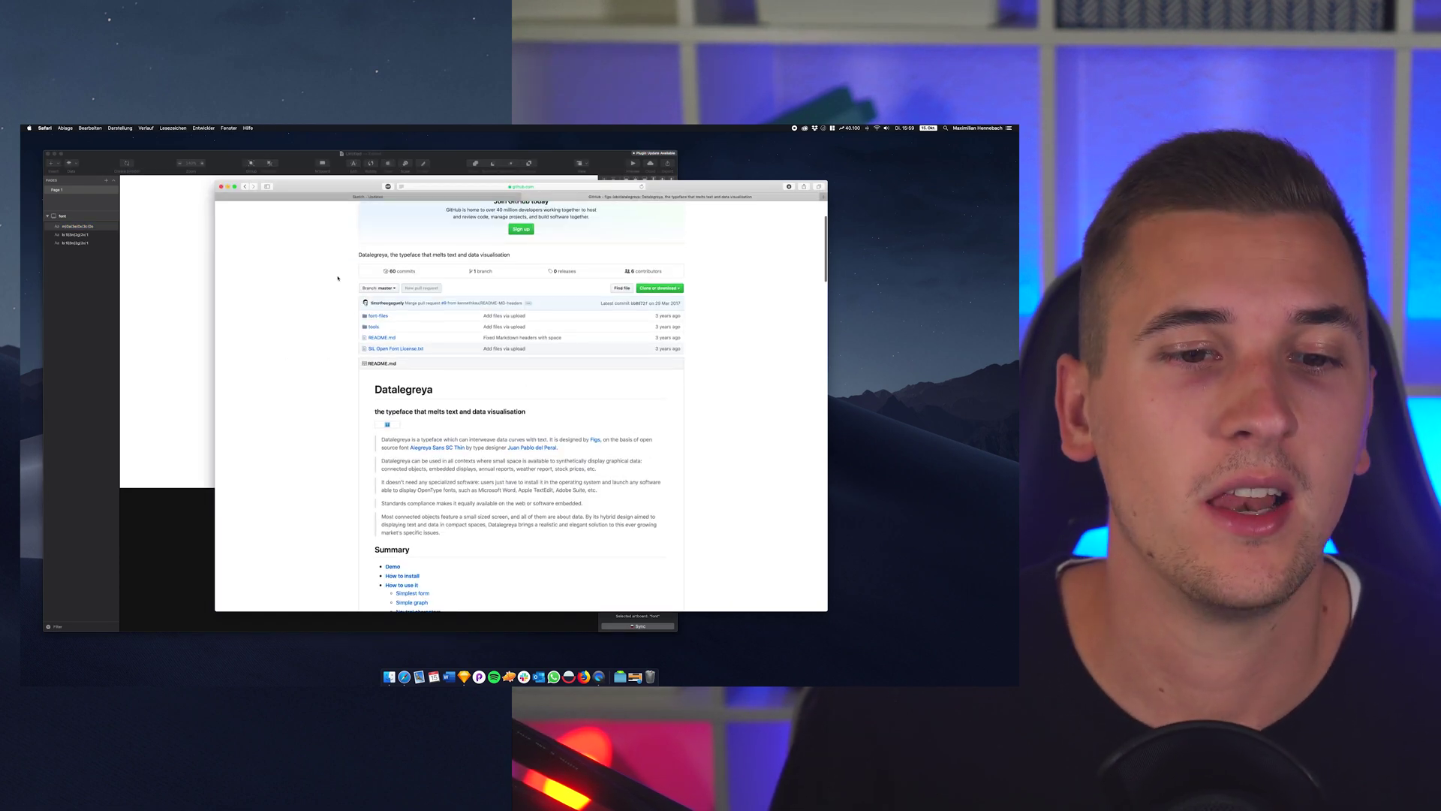
pyautogui.scroll(-8, 338, 277)
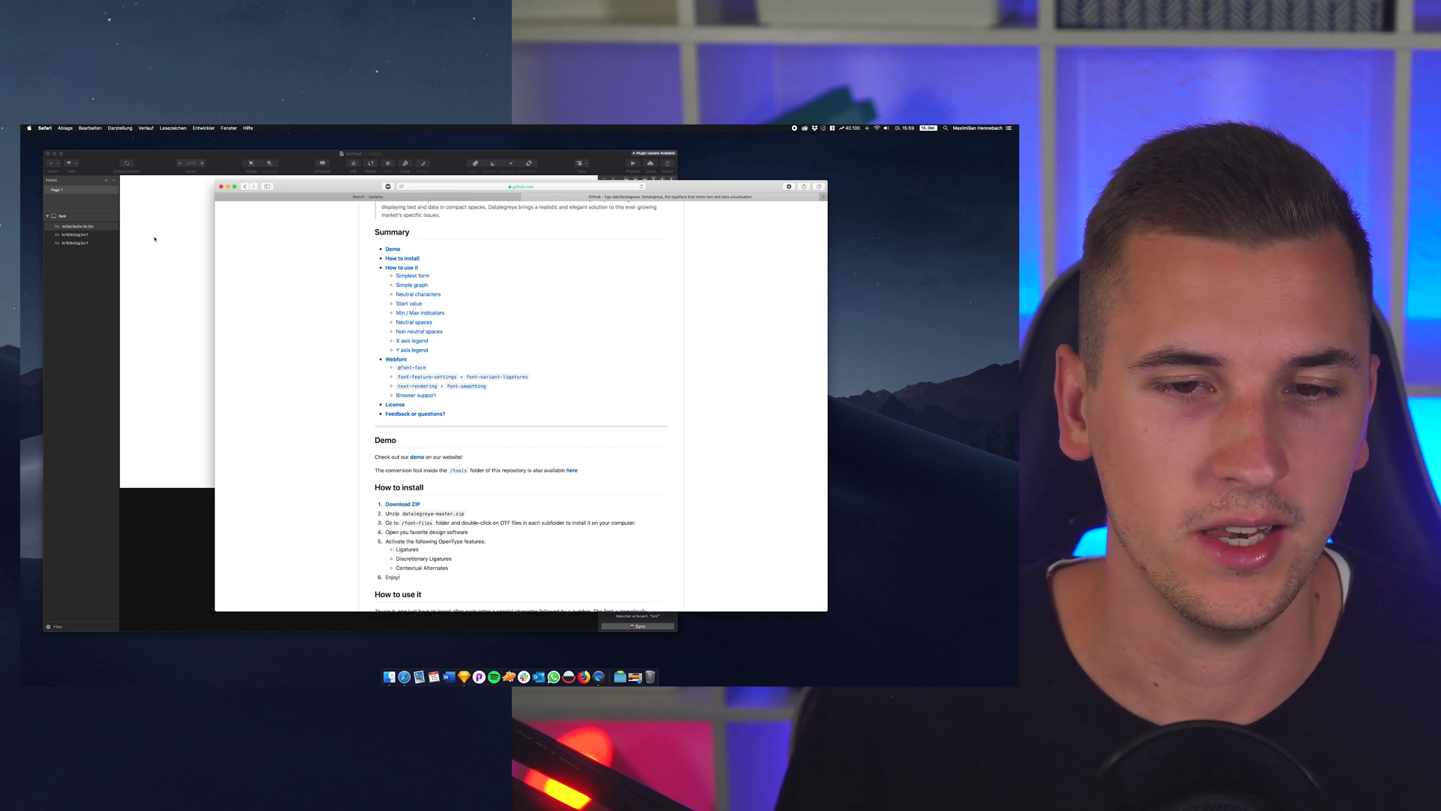
# - Return to Sketch and set the OpenType number spacing (Ziffernabstand) of the MAEXCO code layer to "Keine Änderung"
pyautogui.click(155, 238)
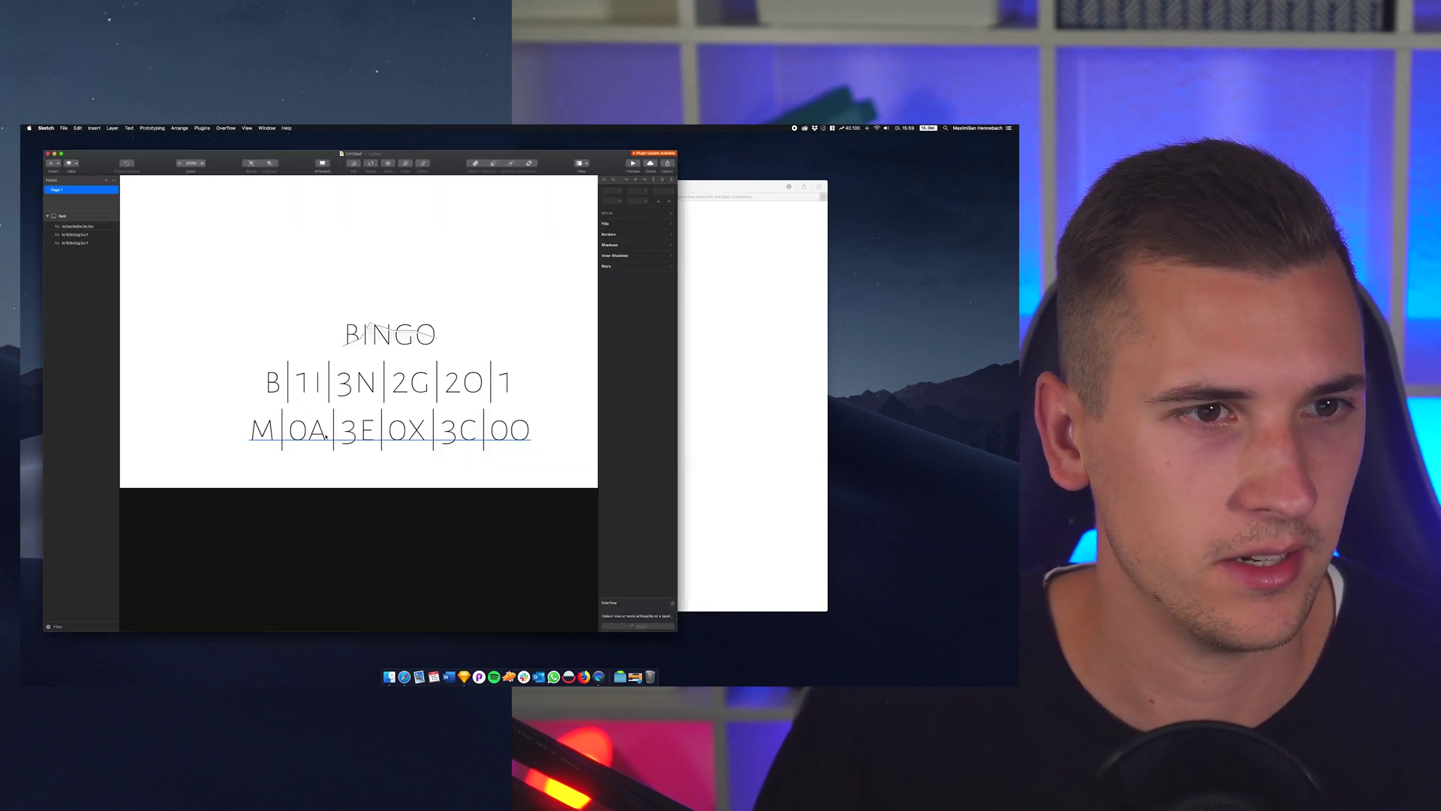
pyautogui.click(307, 435)
pyautogui.click(129, 127)
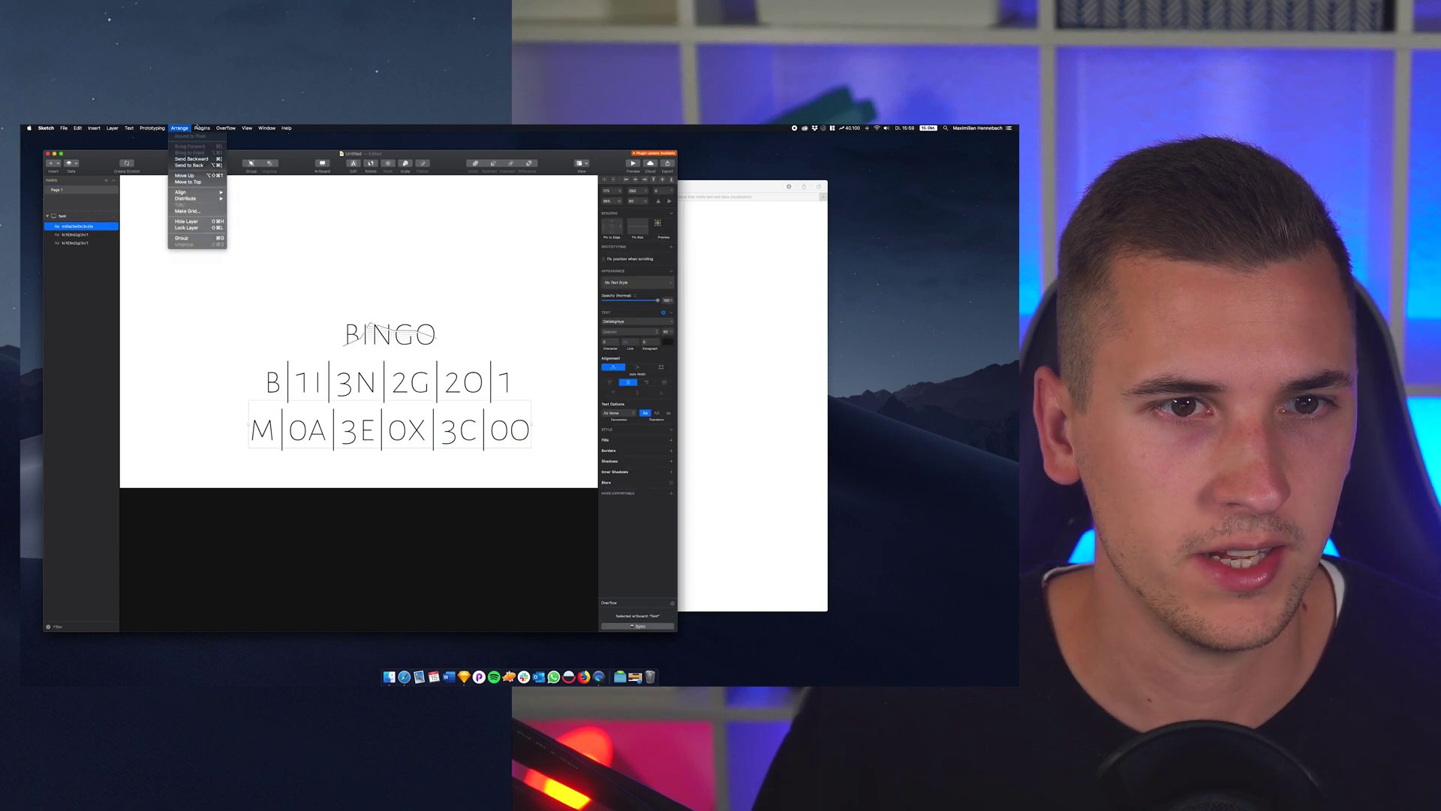
pyautogui.moveTo(190, 235)
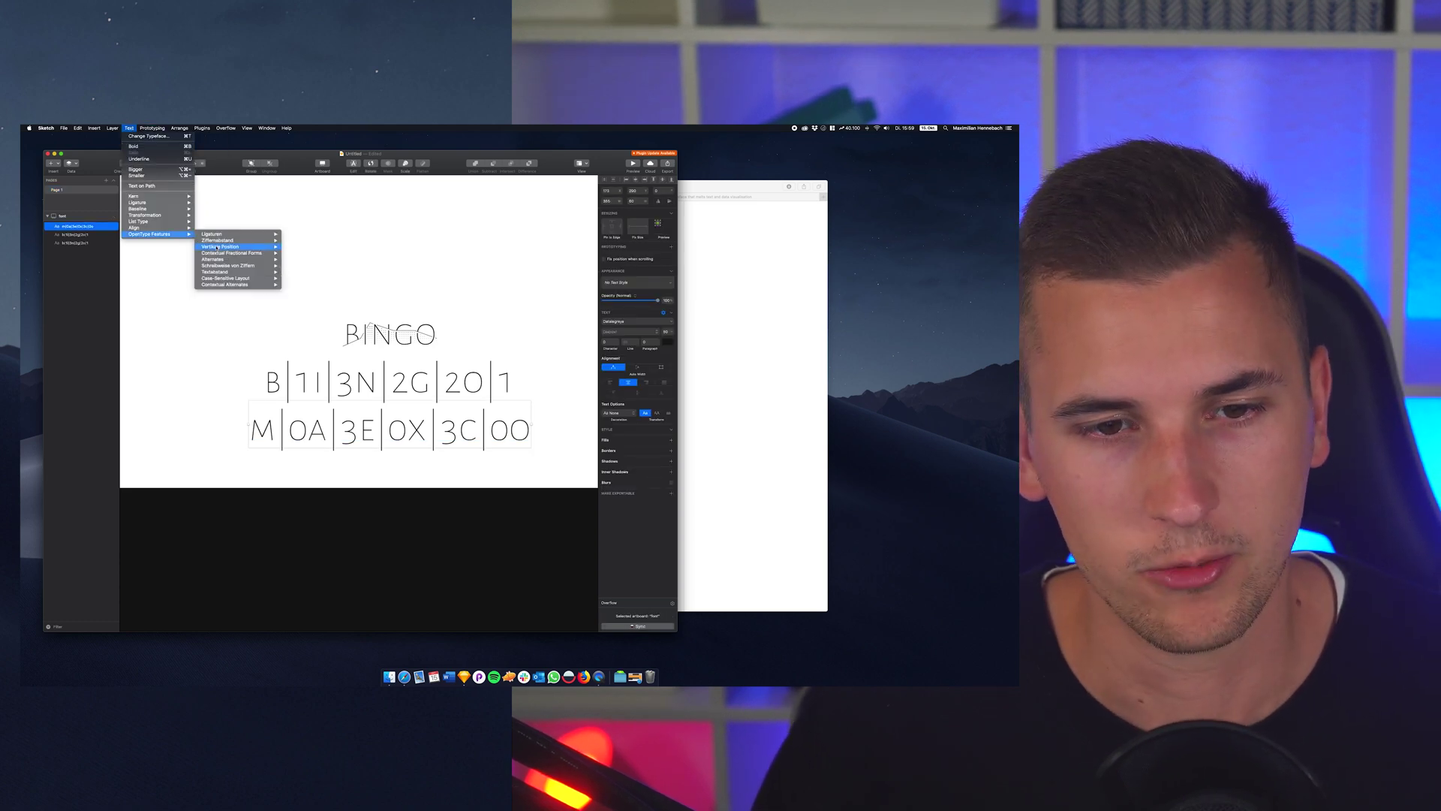
pyautogui.moveTo(240, 240)
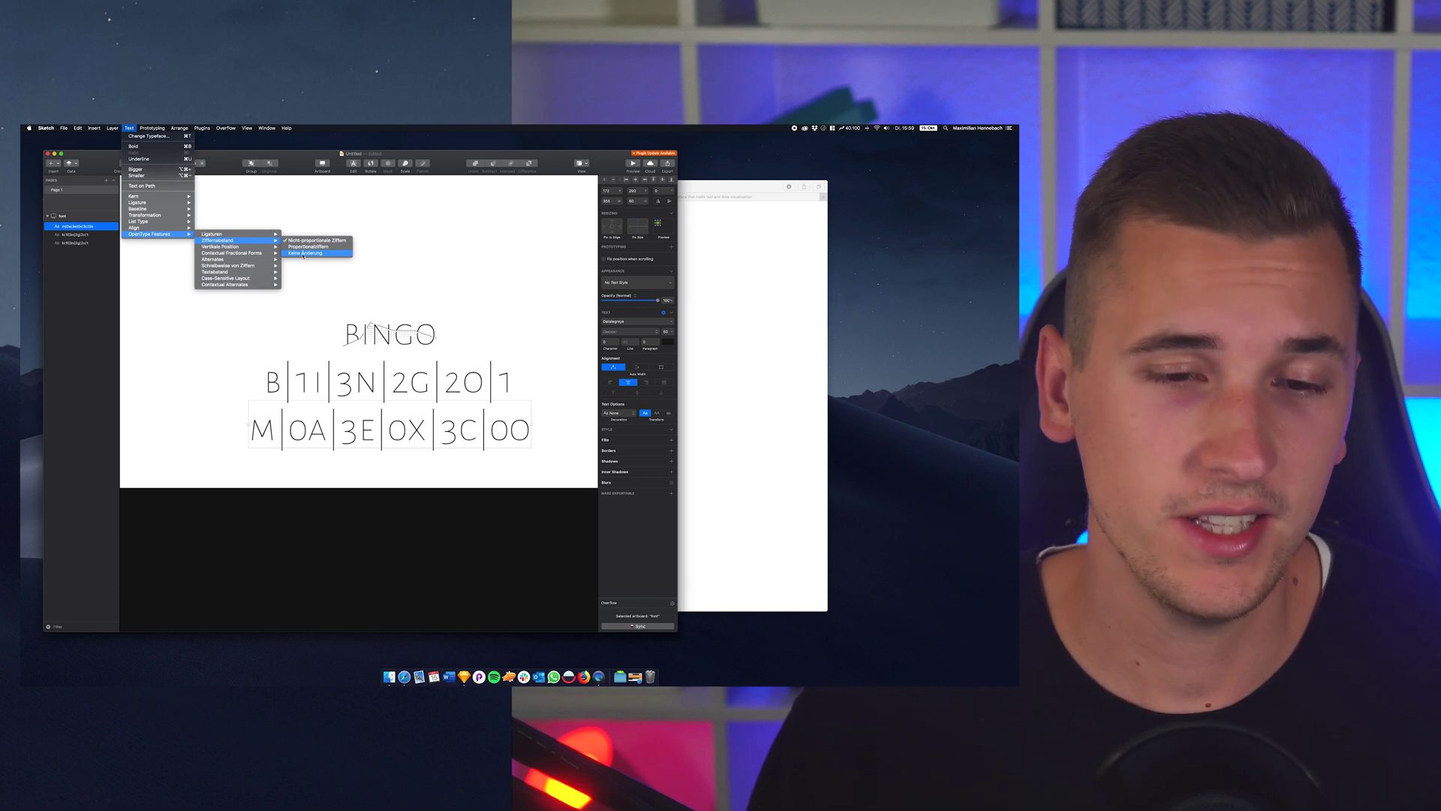
pyautogui.click(304, 253)
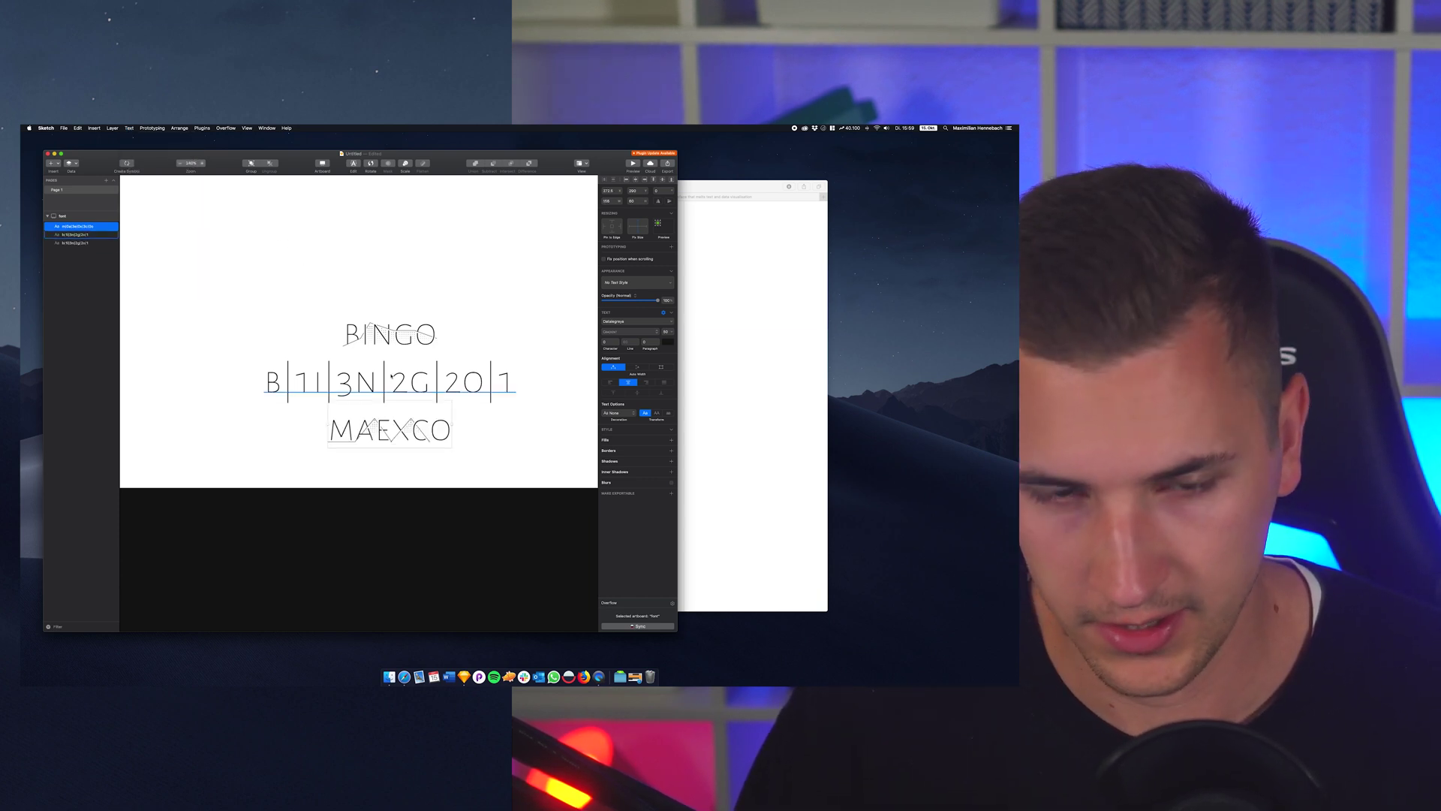
# - Append the value code "|0" after the final O of MAEXCO and move the text layer above the upper BINGO
pyautogui.press('Return')
pyautogui.press('Right')
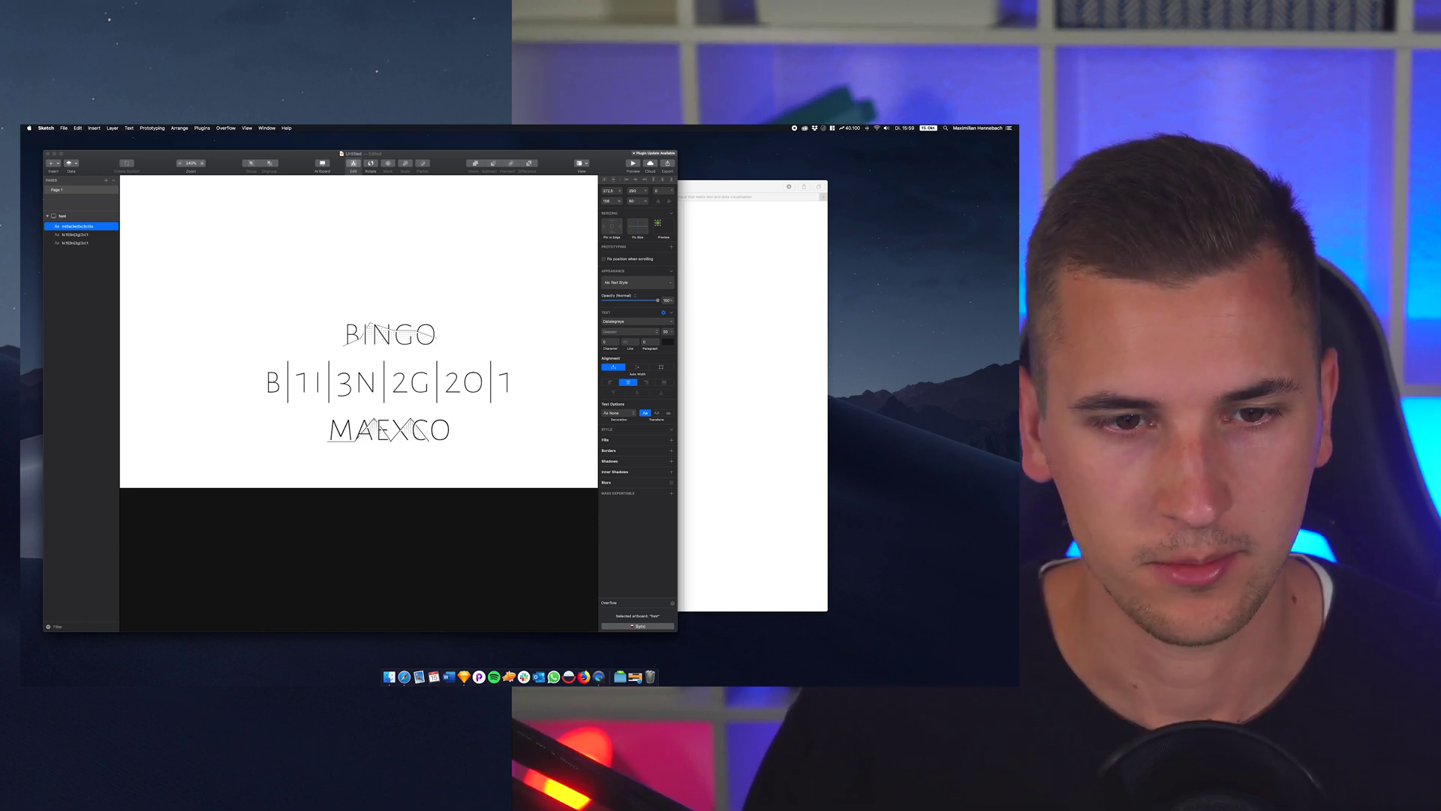
pyautogui.write('|O')
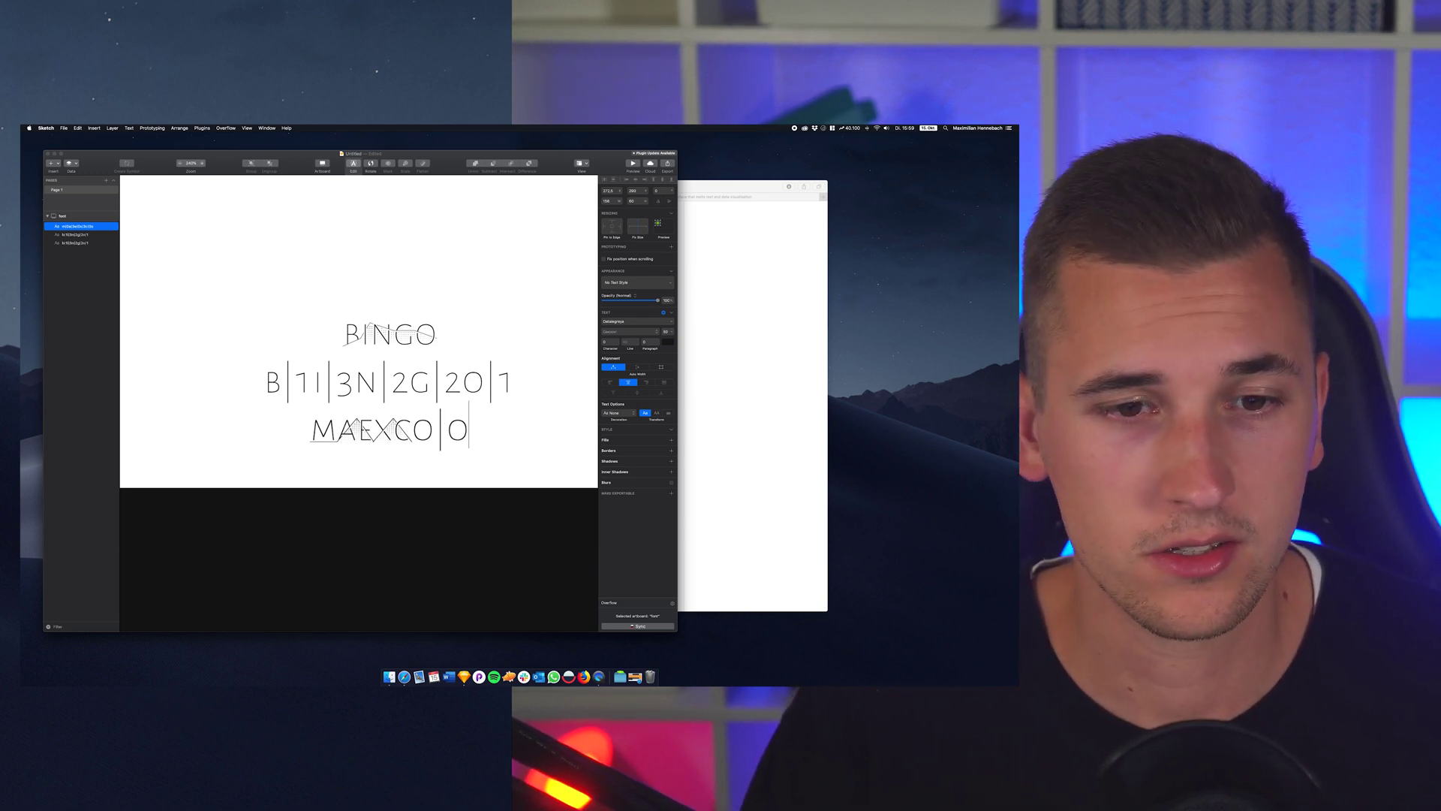
pyautogui.press('BackSpace')
pyautogui.press('BackSpace')
pyautogui.press('Escape')
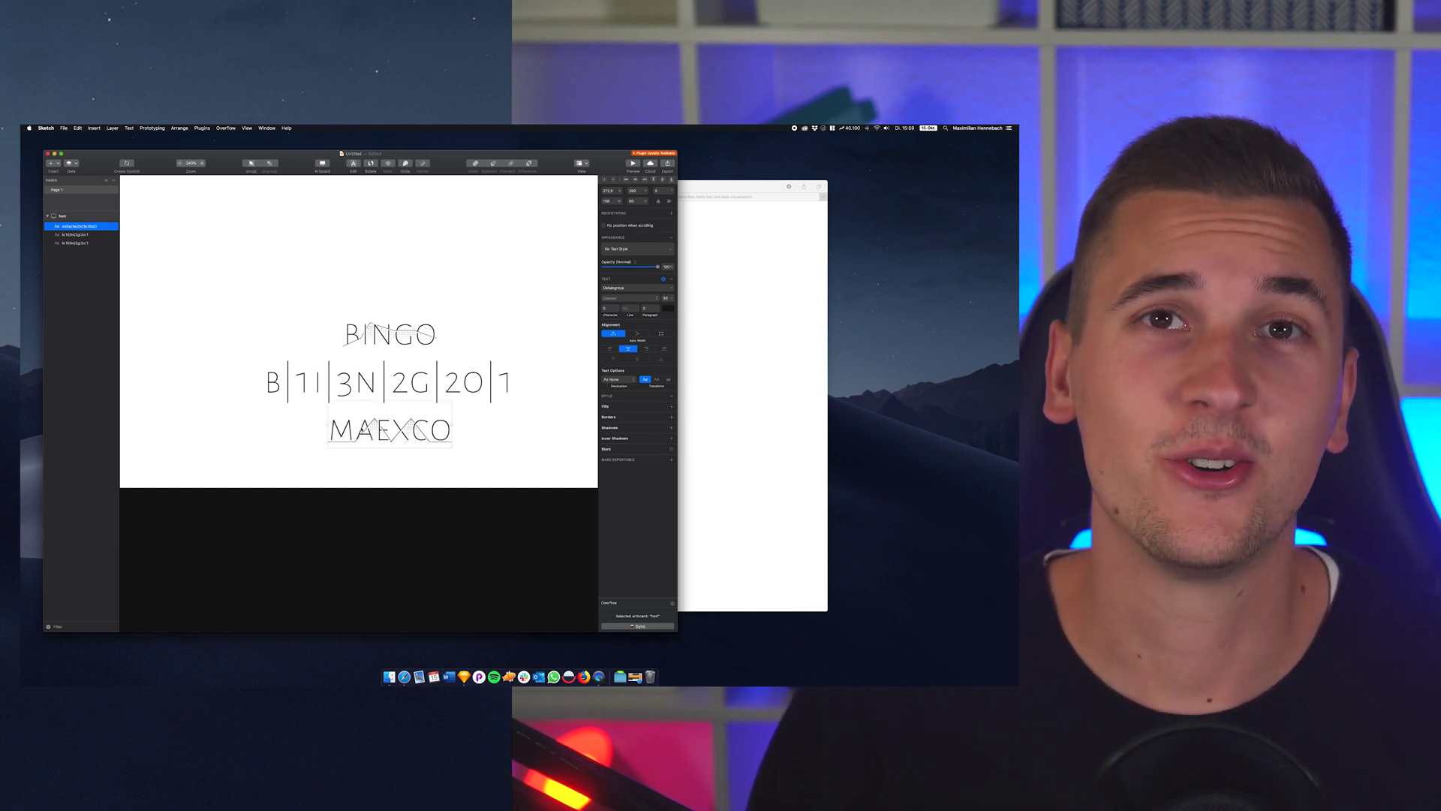
pyautogui.moveTo(391, 429); pyautogui.dragTo(390, 270)
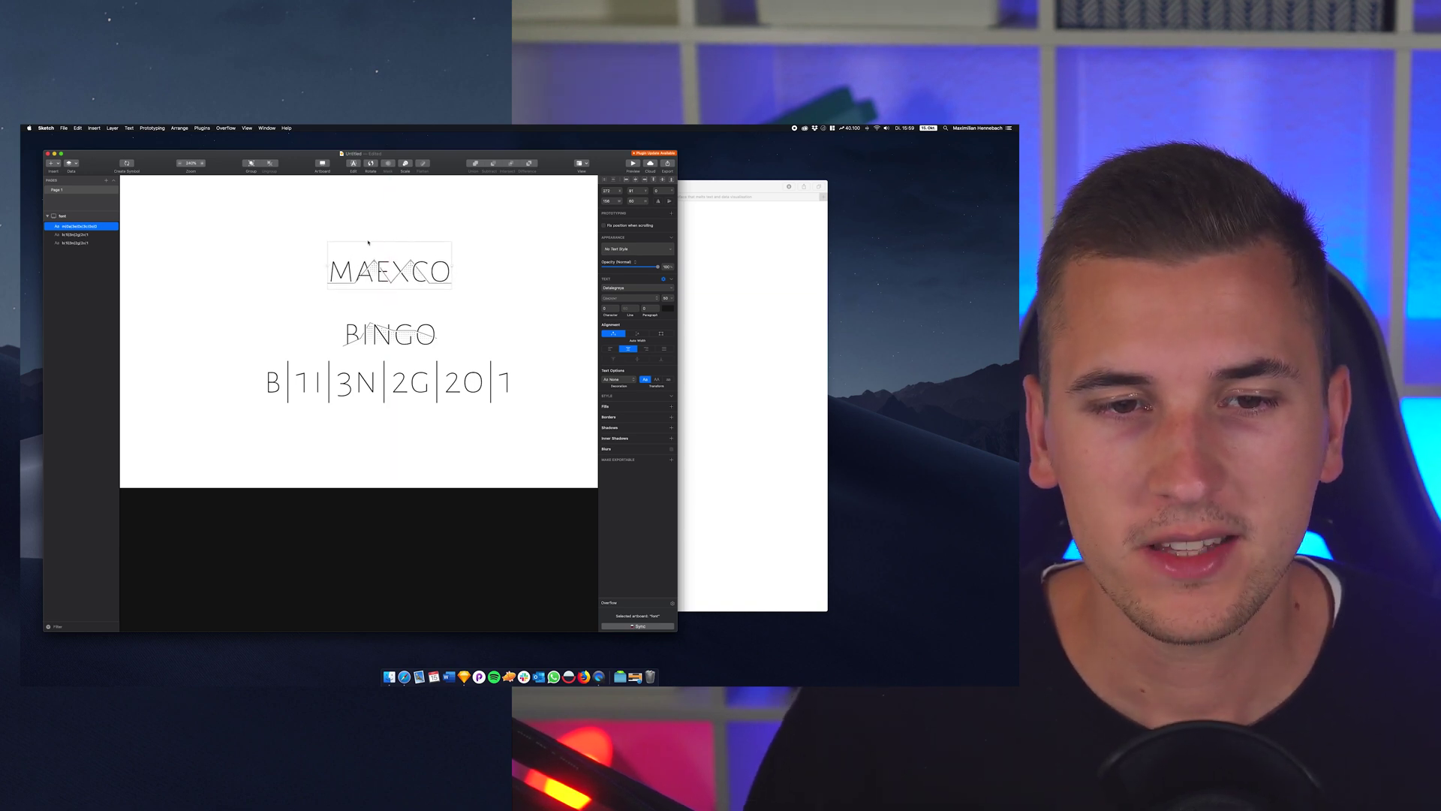
# - Switch to the Datalegreya README in Safari and copy the example code in the Min / Max indicators section
pyautogui.click(734, 302)
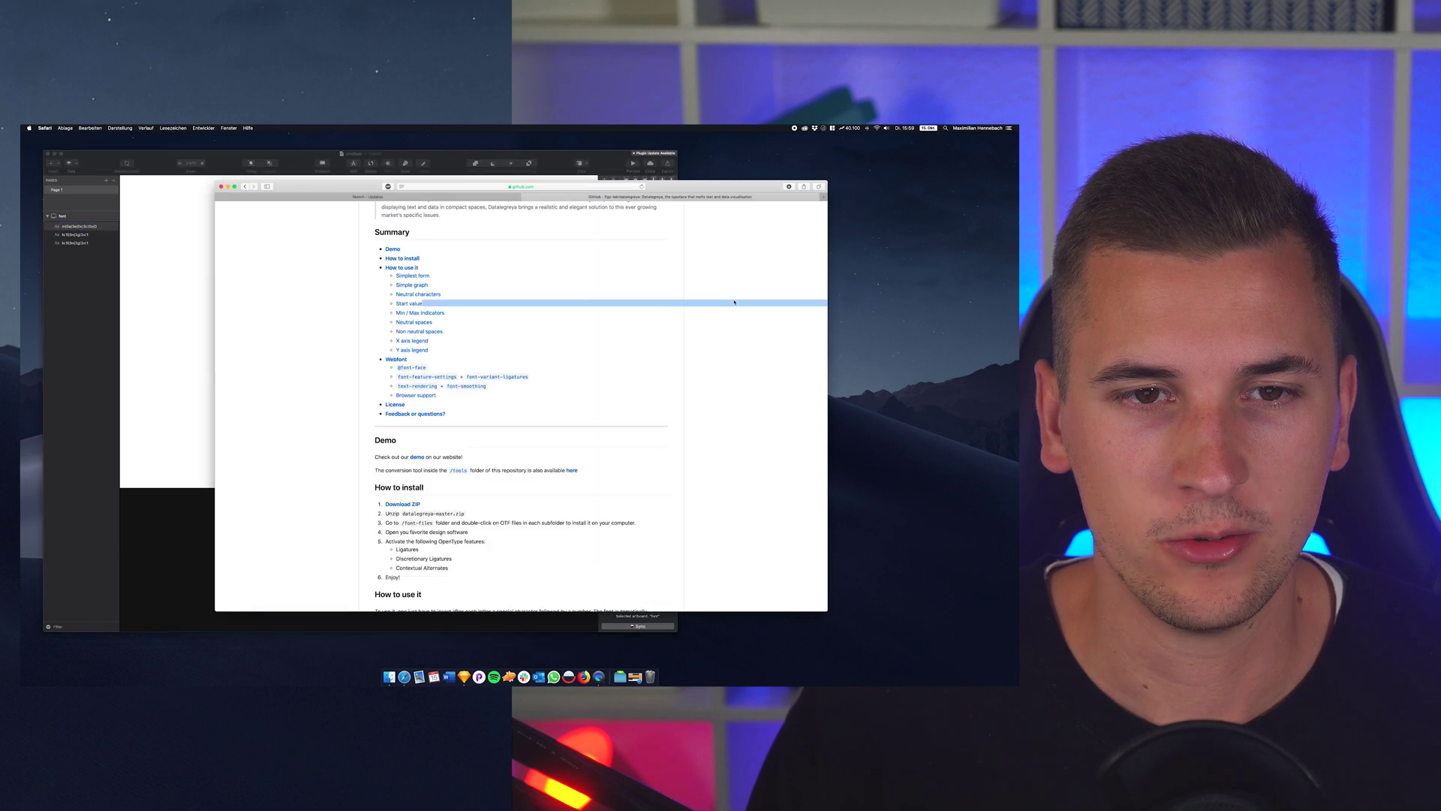
pyautogui.scroll(-10, 734, 302)
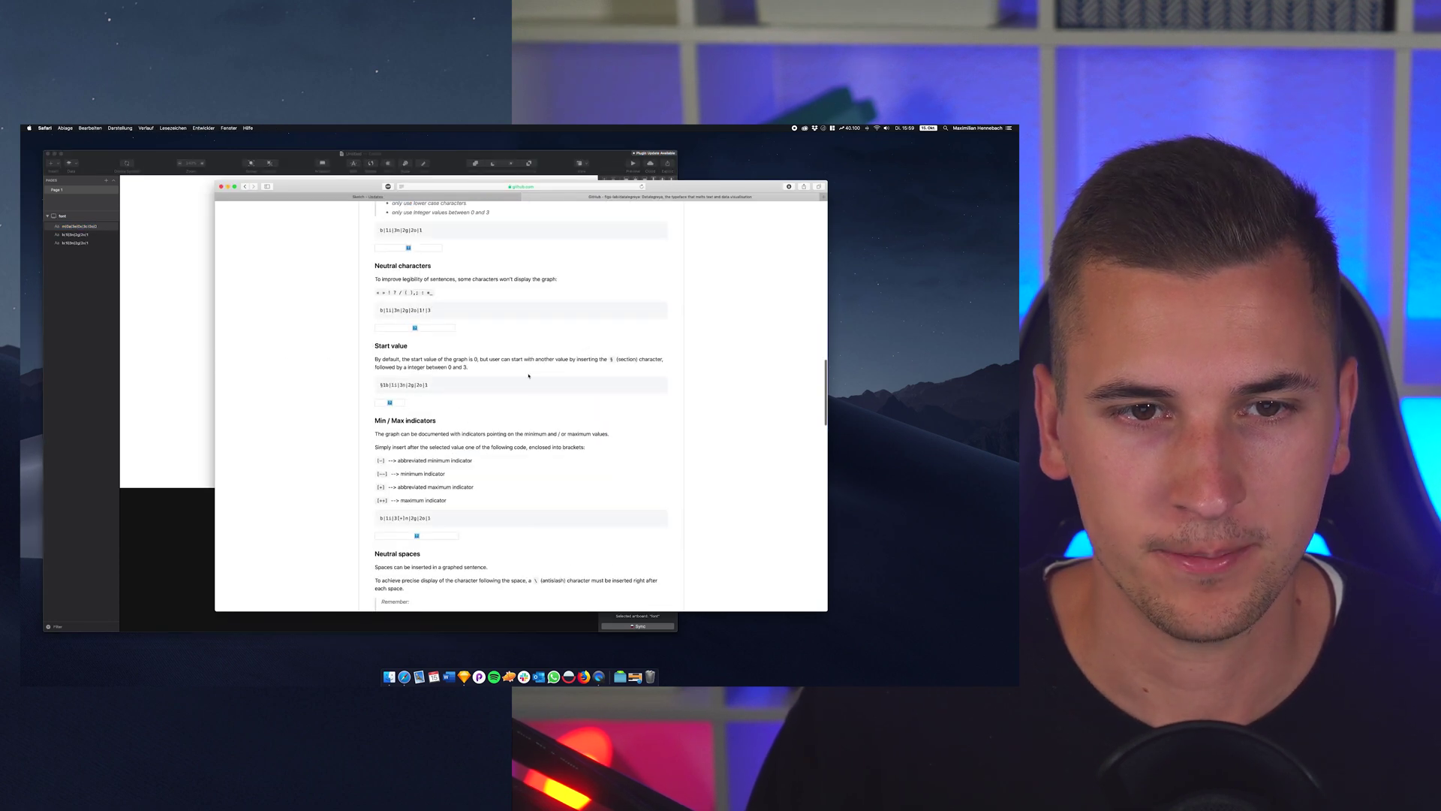
pyautogui.scroll(-3, 526, 350)
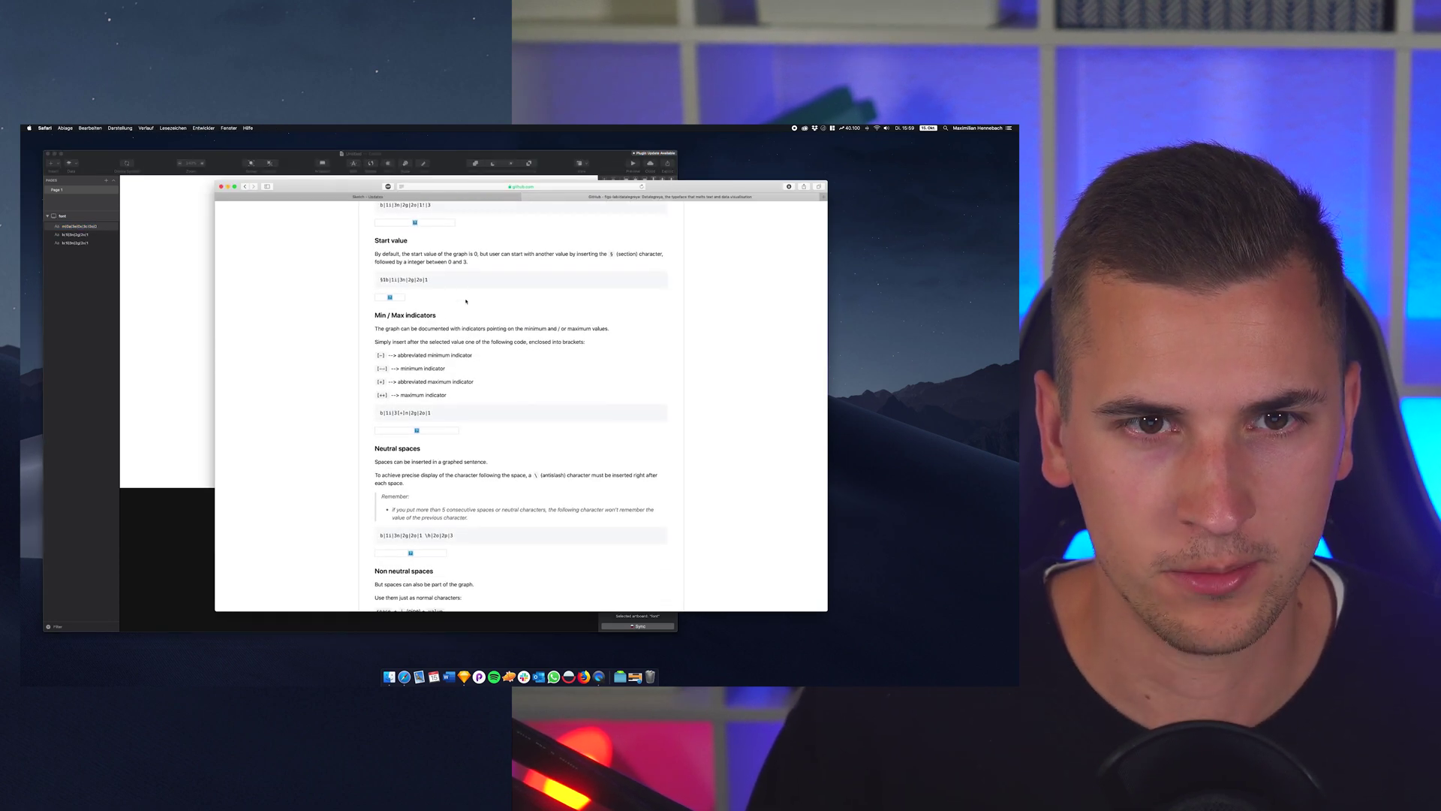
pyautogui.scroll(-2, 389, 250)
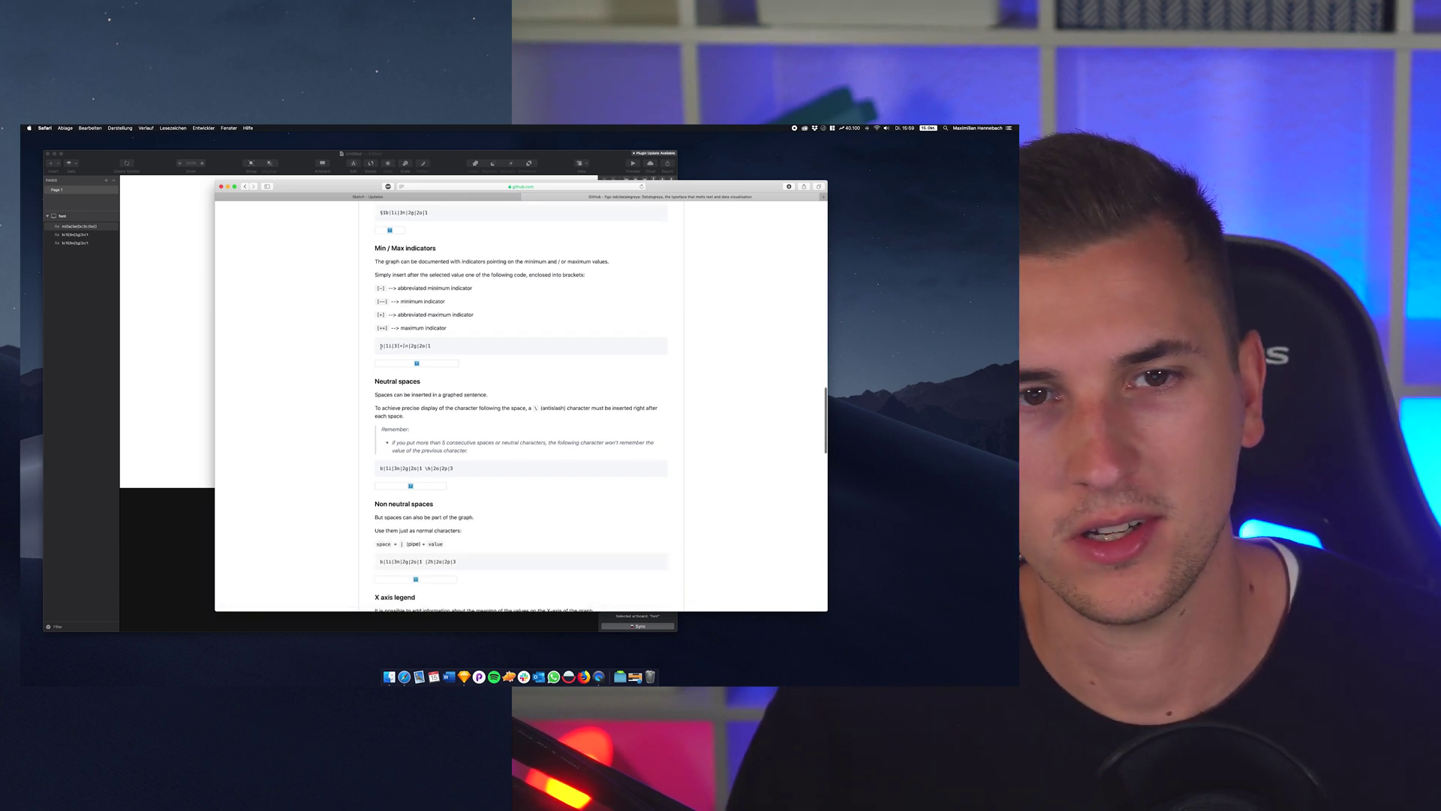
pyautogui.moveTo(381, 346); pyautogui.dragTo(435, 347)
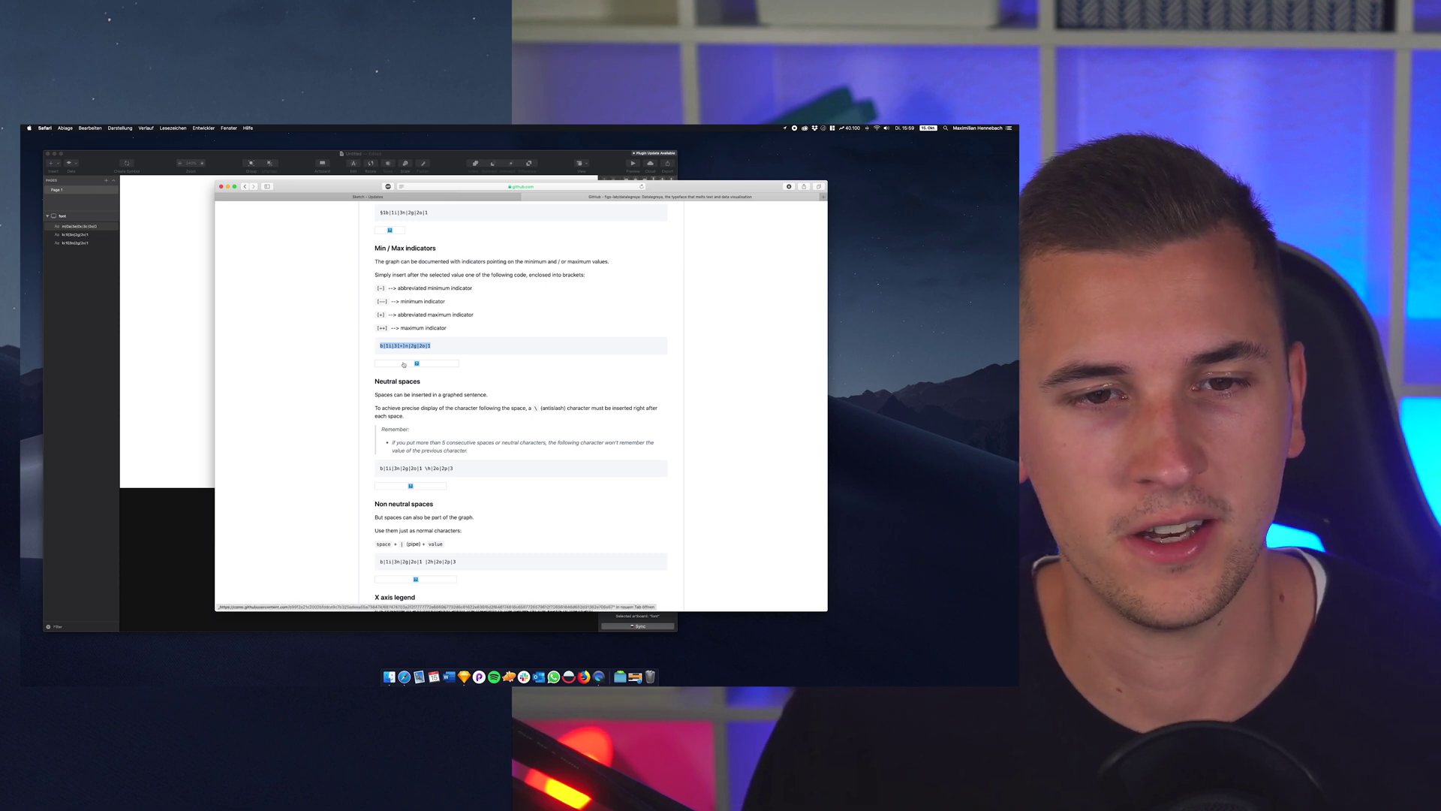
# - Return to Sketch and replace the lowest BINGO code line's text with the copied indicator example code
pyautogui.click(168, 267)
pyautogui.click(75, 234)
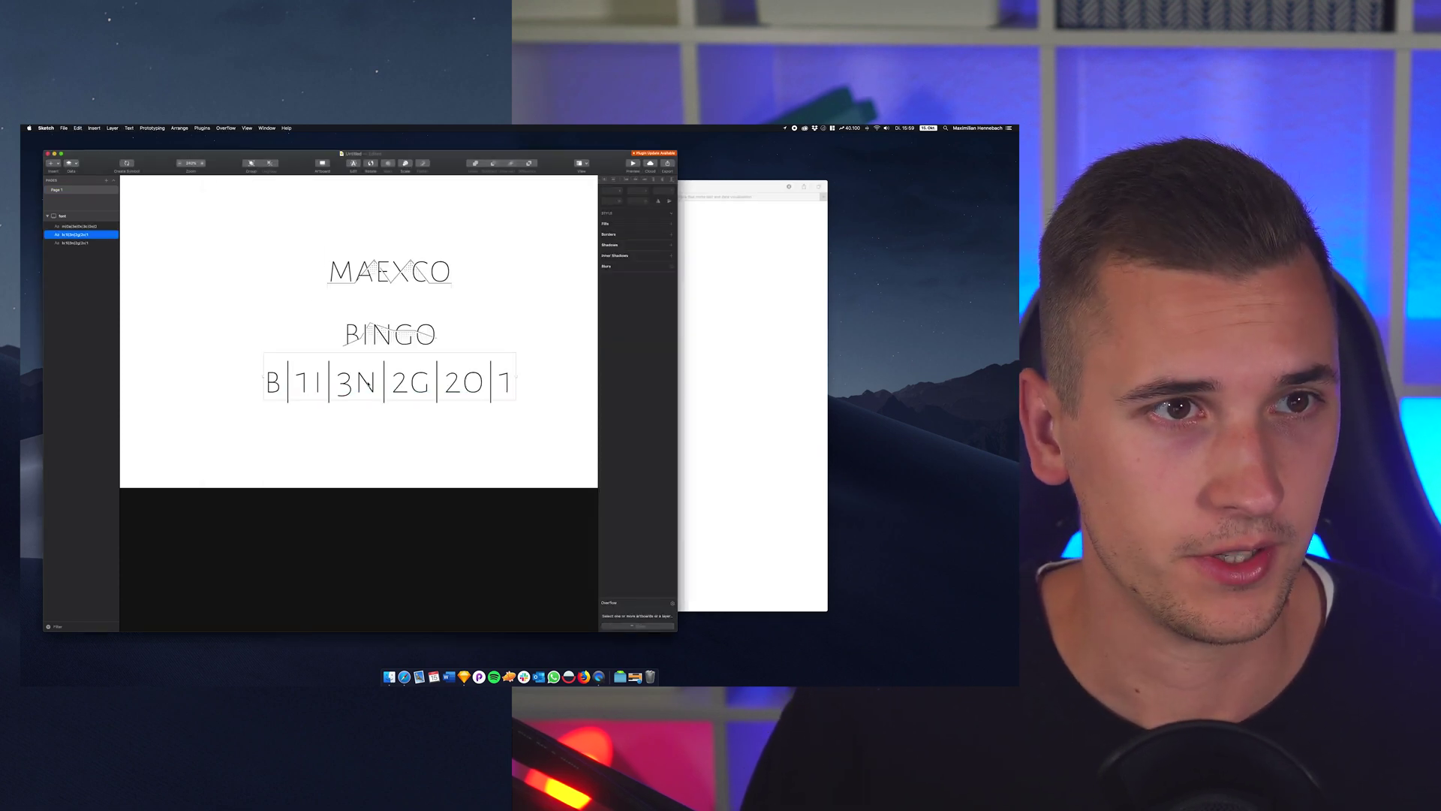
pyautogui.press('Return')
pyautogui.press('Escape')
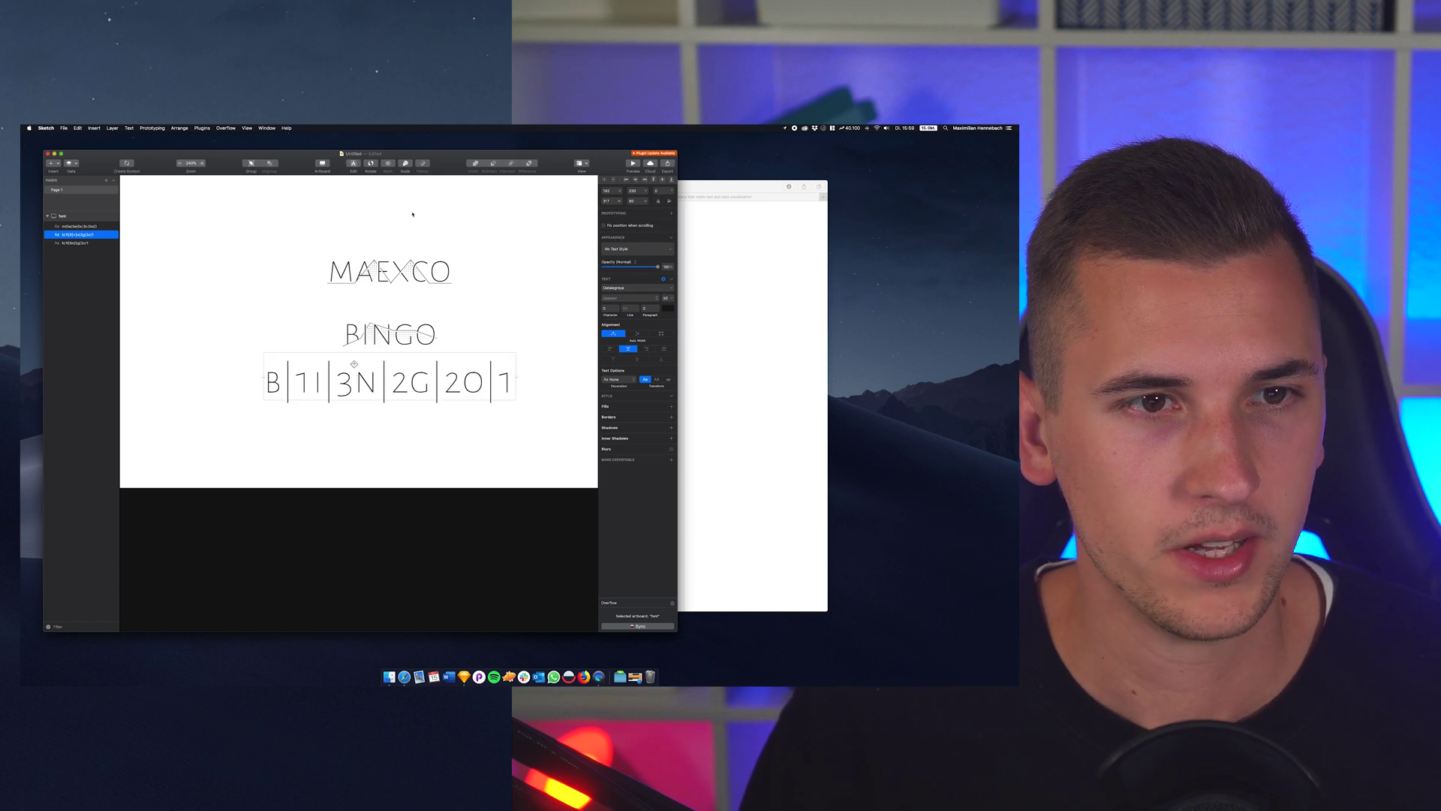
# - Set the OpenType number spacing (Ziffernabstand) of the lowest BINGO code line to "Keine Änderung"
pyautogui.click(128, 128)
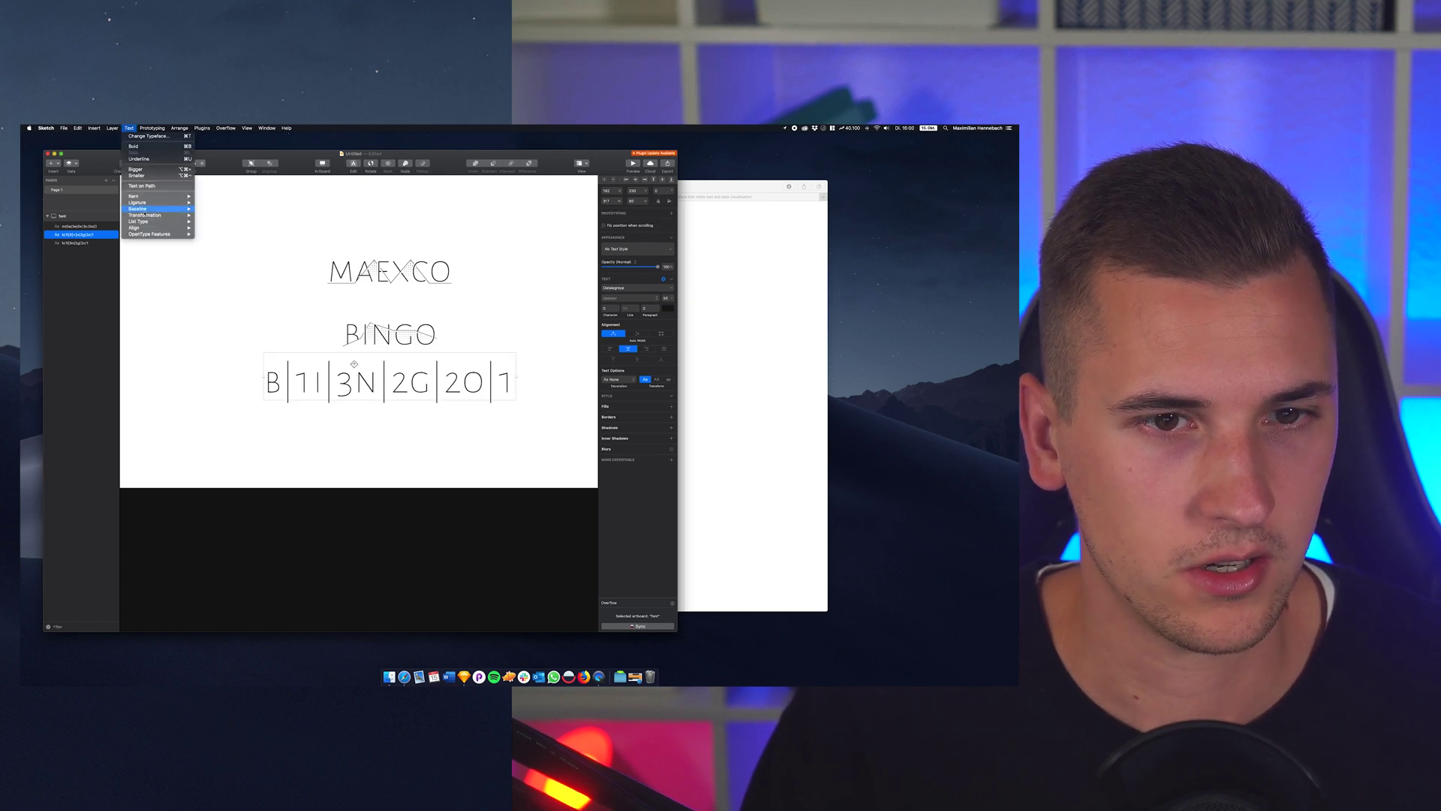
pyautogui.moveTo(154, 234)
pyautogui.moveTo(225, 240)
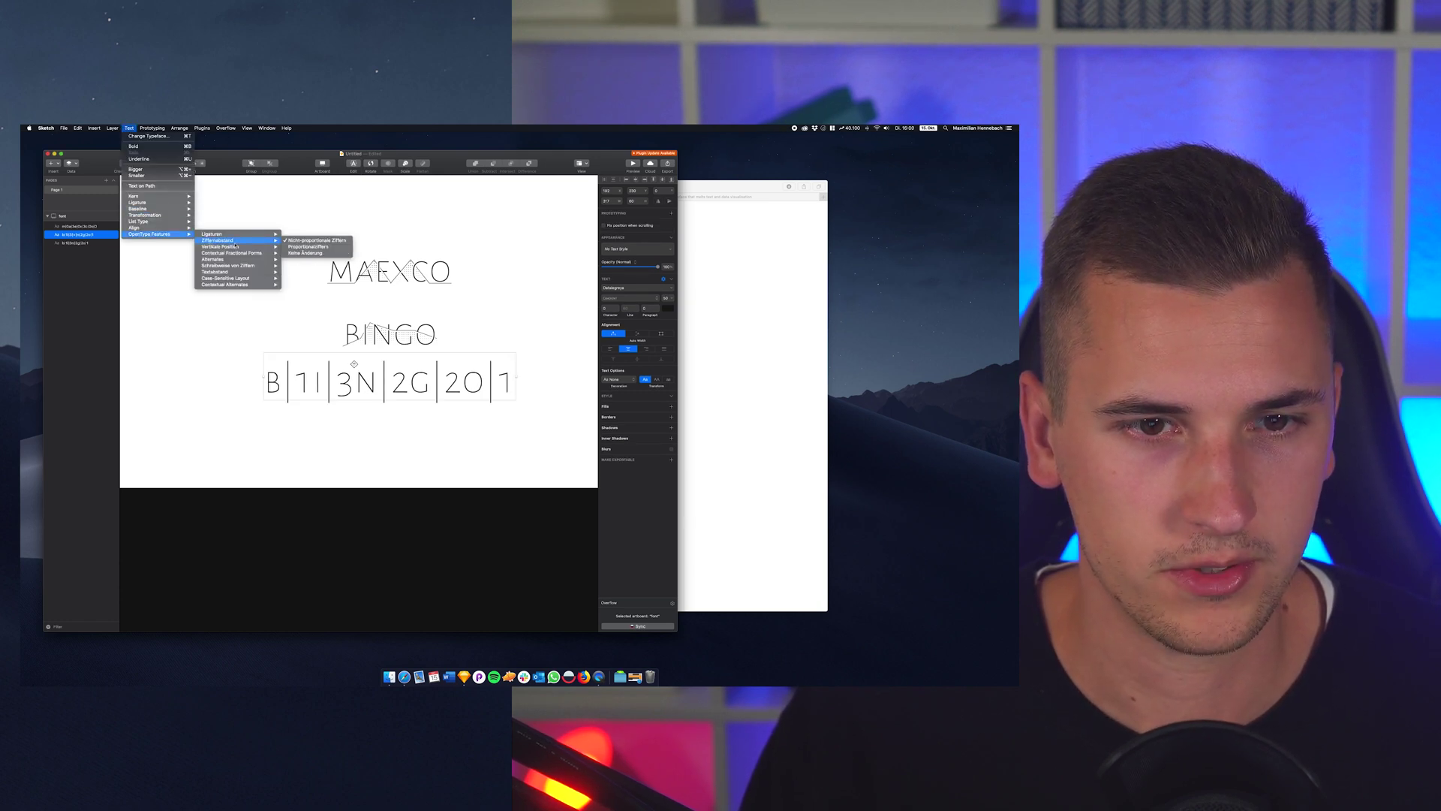
pyautogui.click(298, 253)
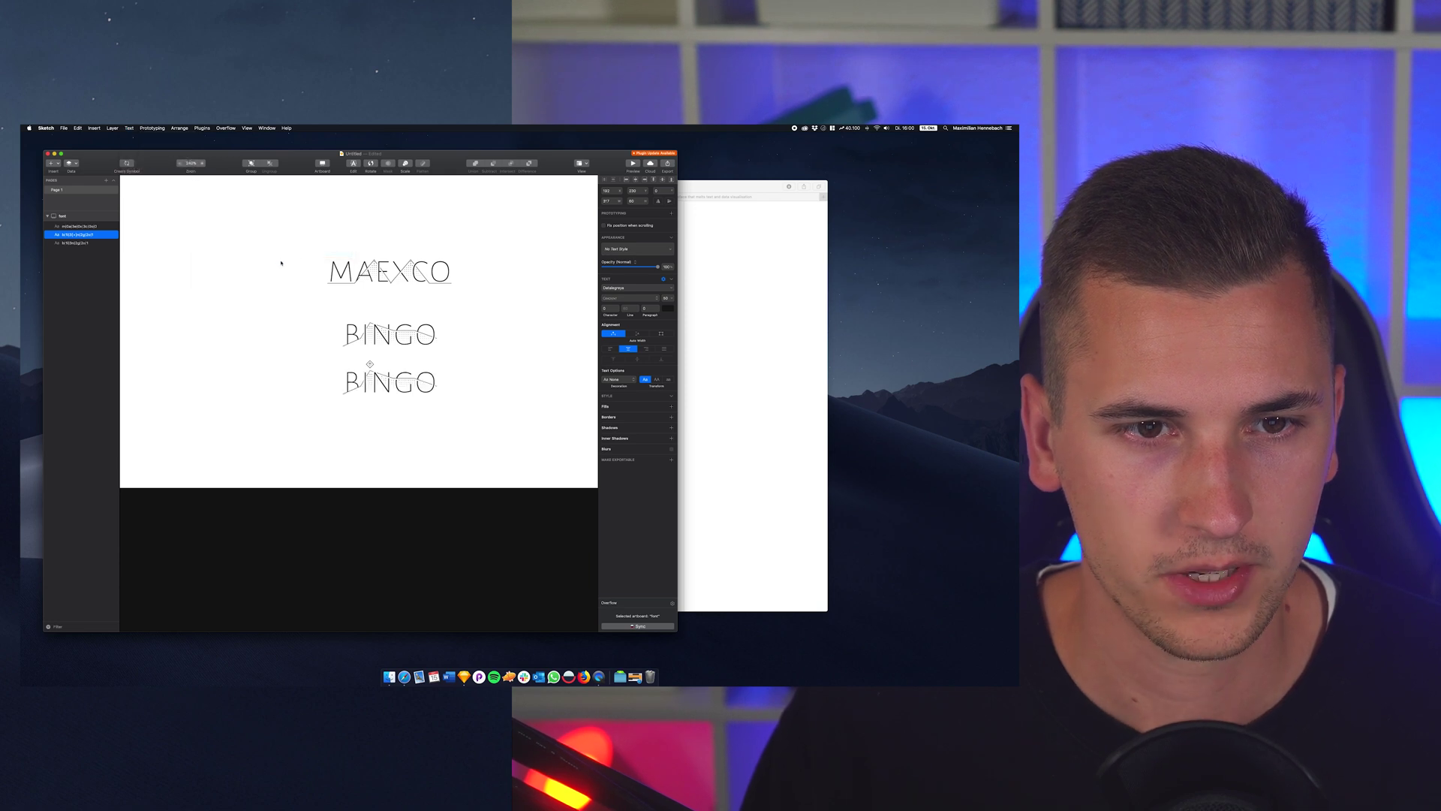
# - Compare the maximum indicator above the lower BINGO with its example code in the README's Min / Max indicators section
pyautogui.scroll(5, 364, 391)
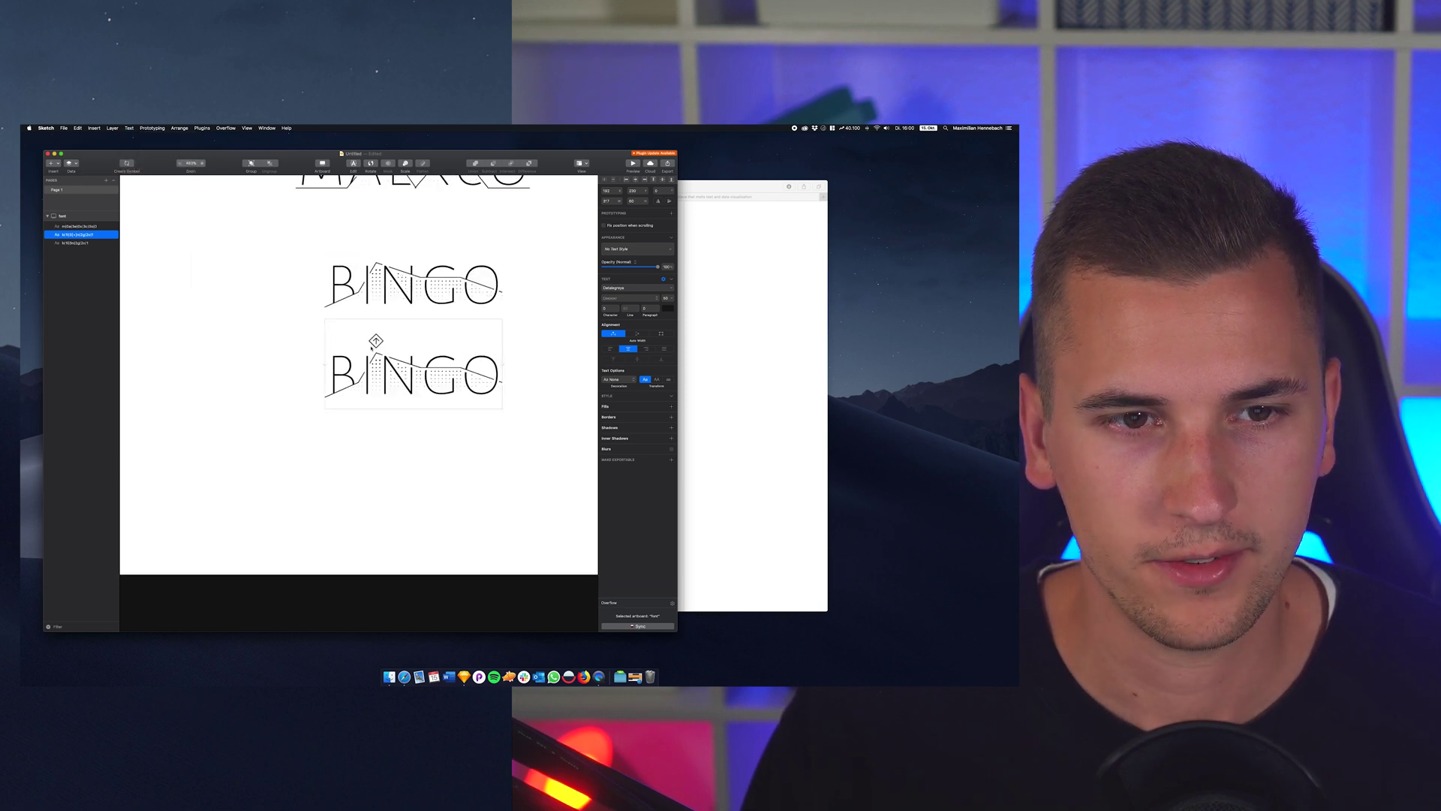
pyautogui.scroll(5, 371, 347)
pyautogui.scroll(-2, 369, 342)
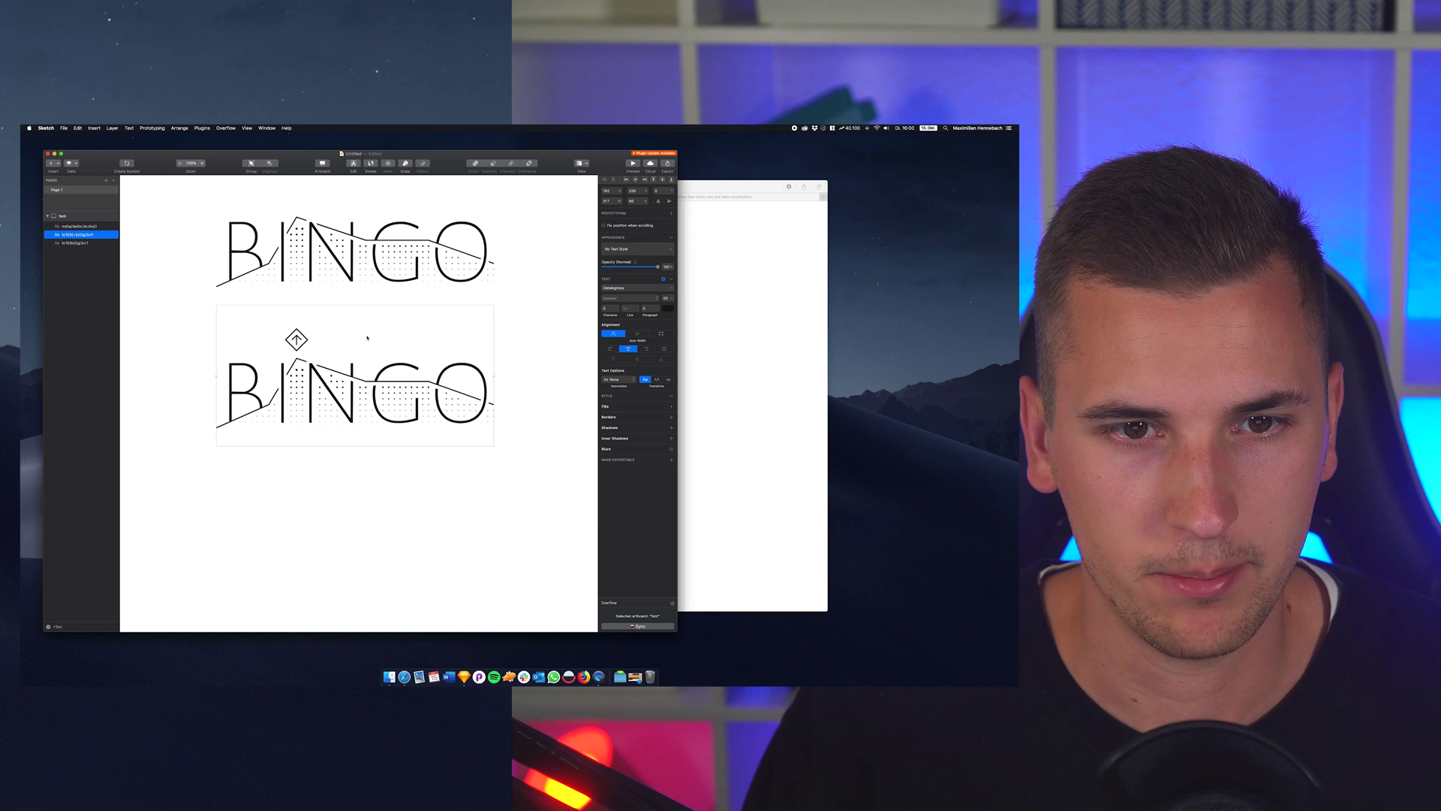
pyautogui.click(782, 380)
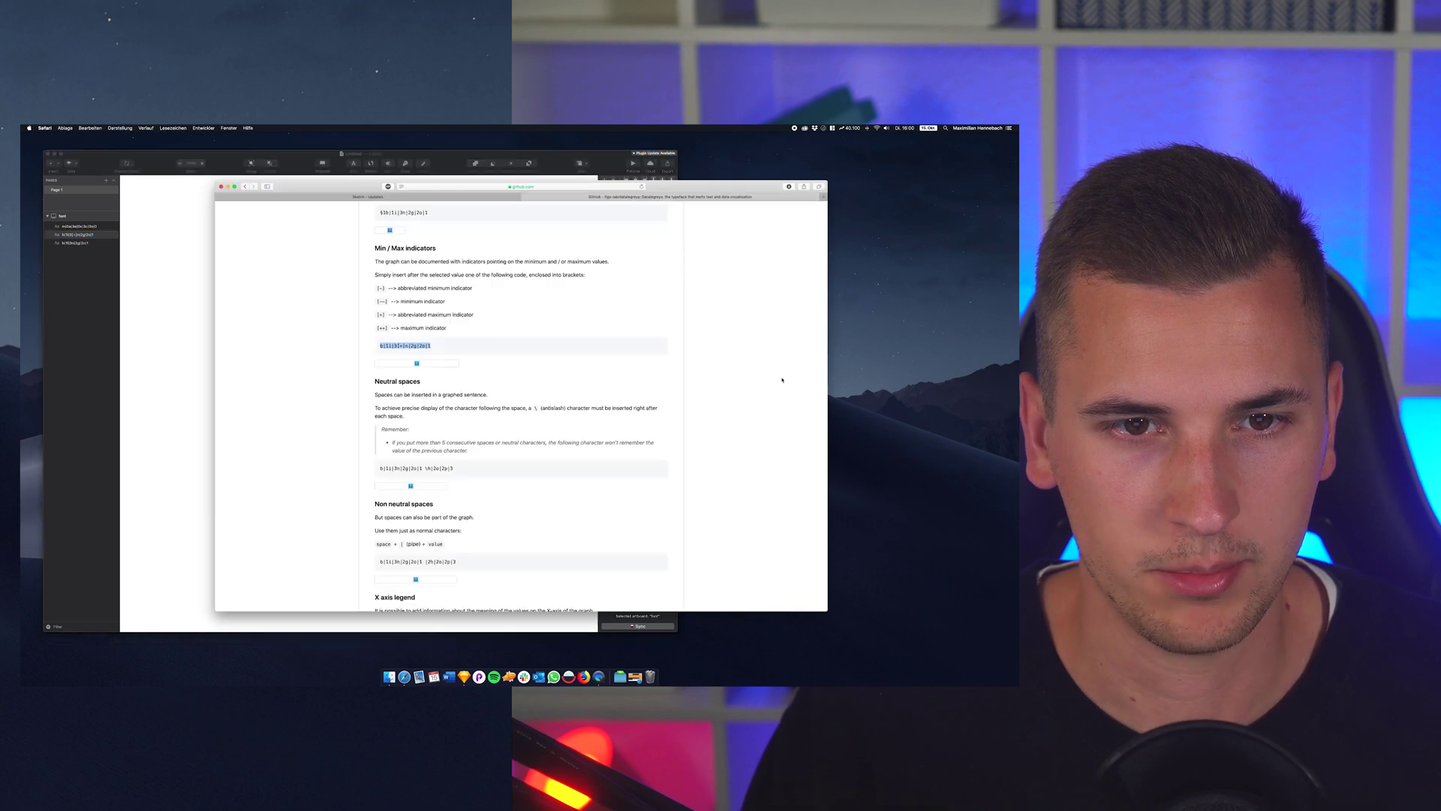
pyautogui.click(405, 345)
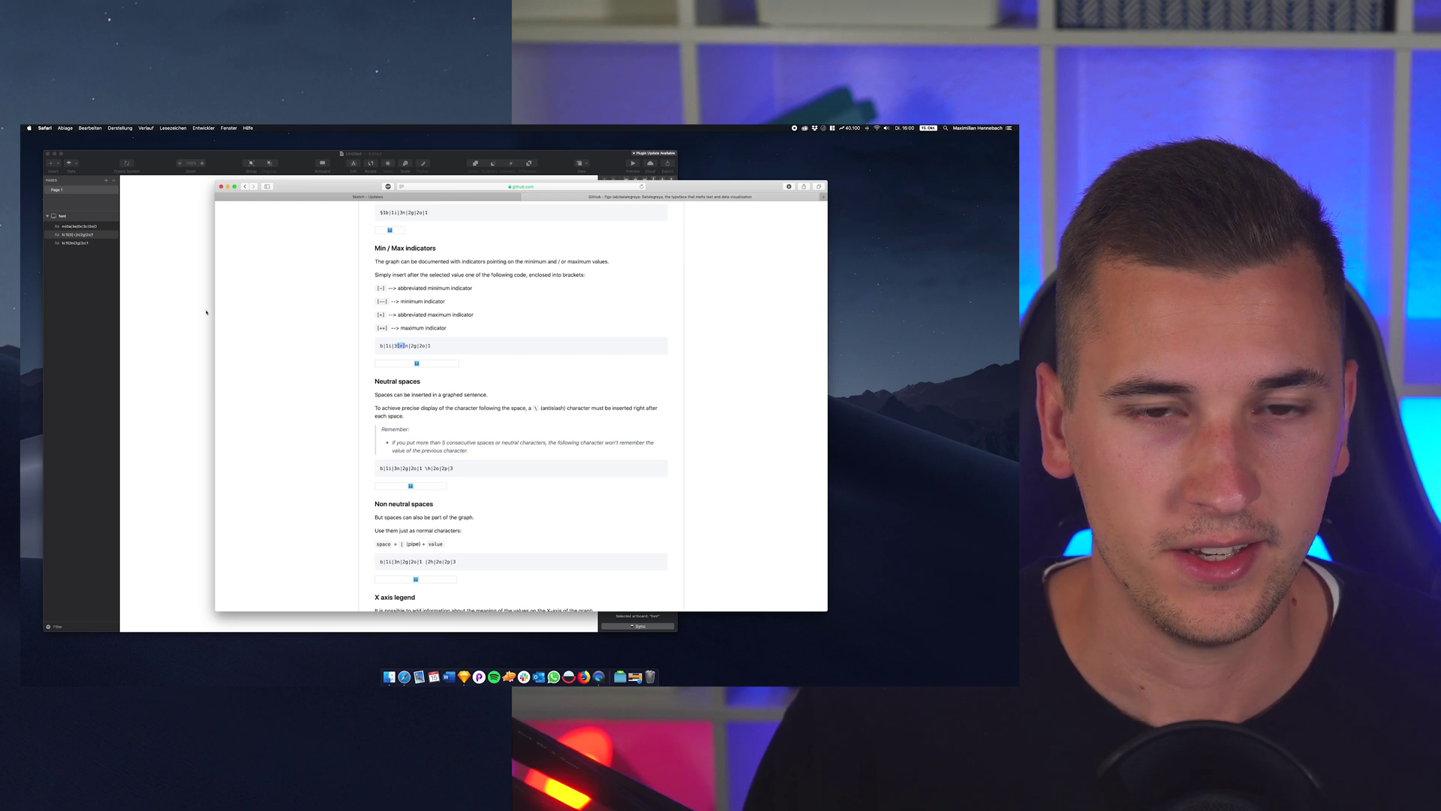
pyautogui.press('super+Tab')
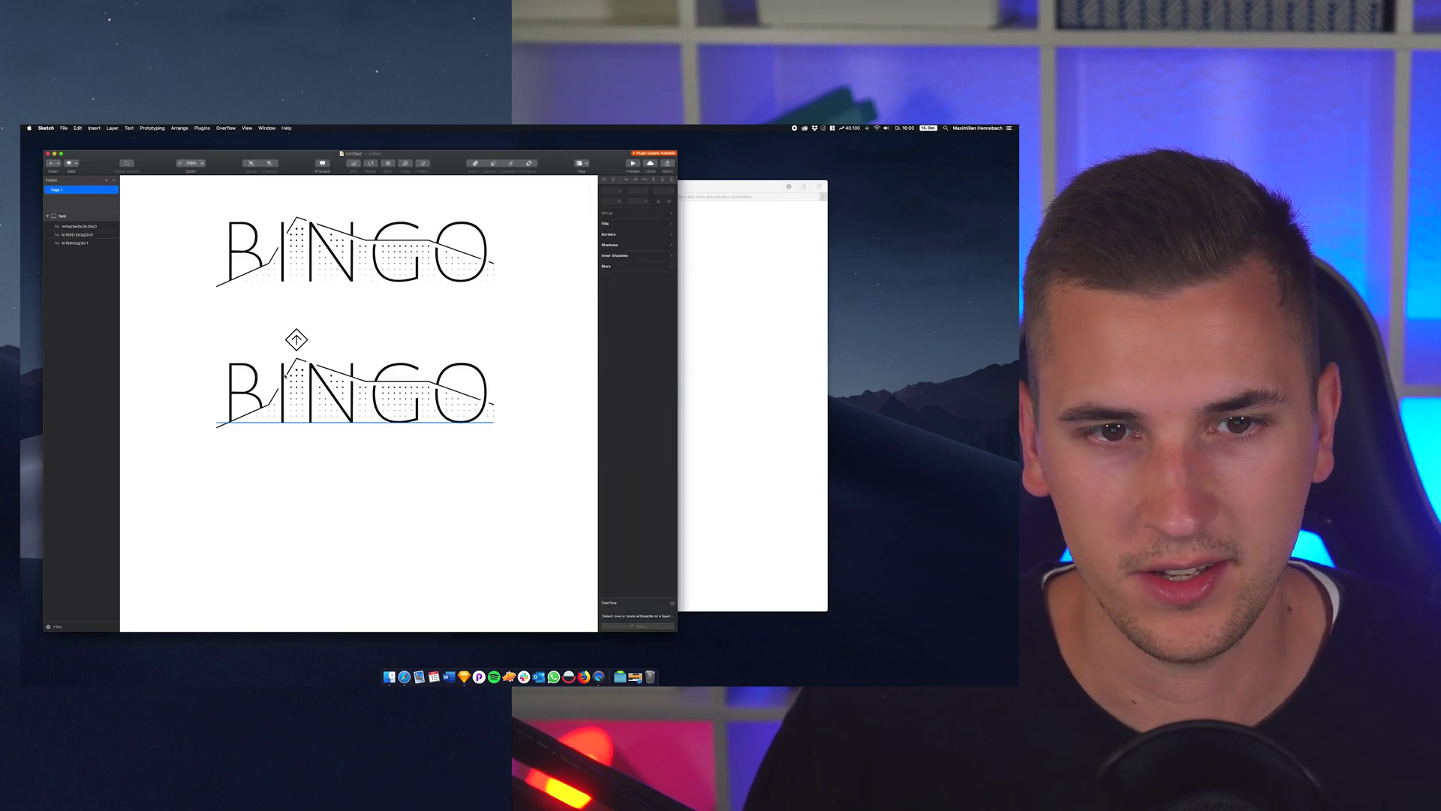
pyautogui.scroll(-2, 323, 372)
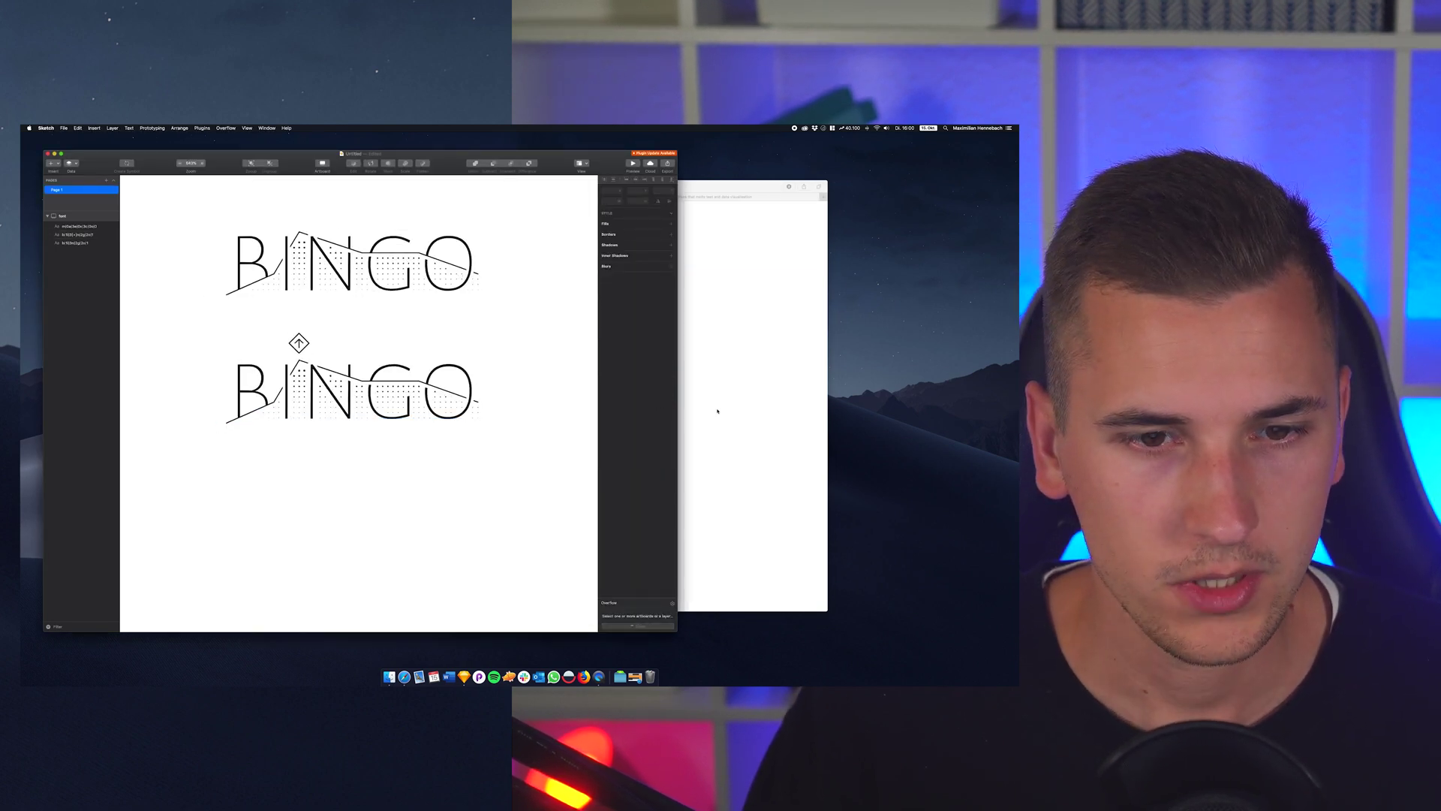
# - Switch to the Datalegreya README in Safari and copy the example code in the Neutral spaces section
pyautogui.click(717, 411)
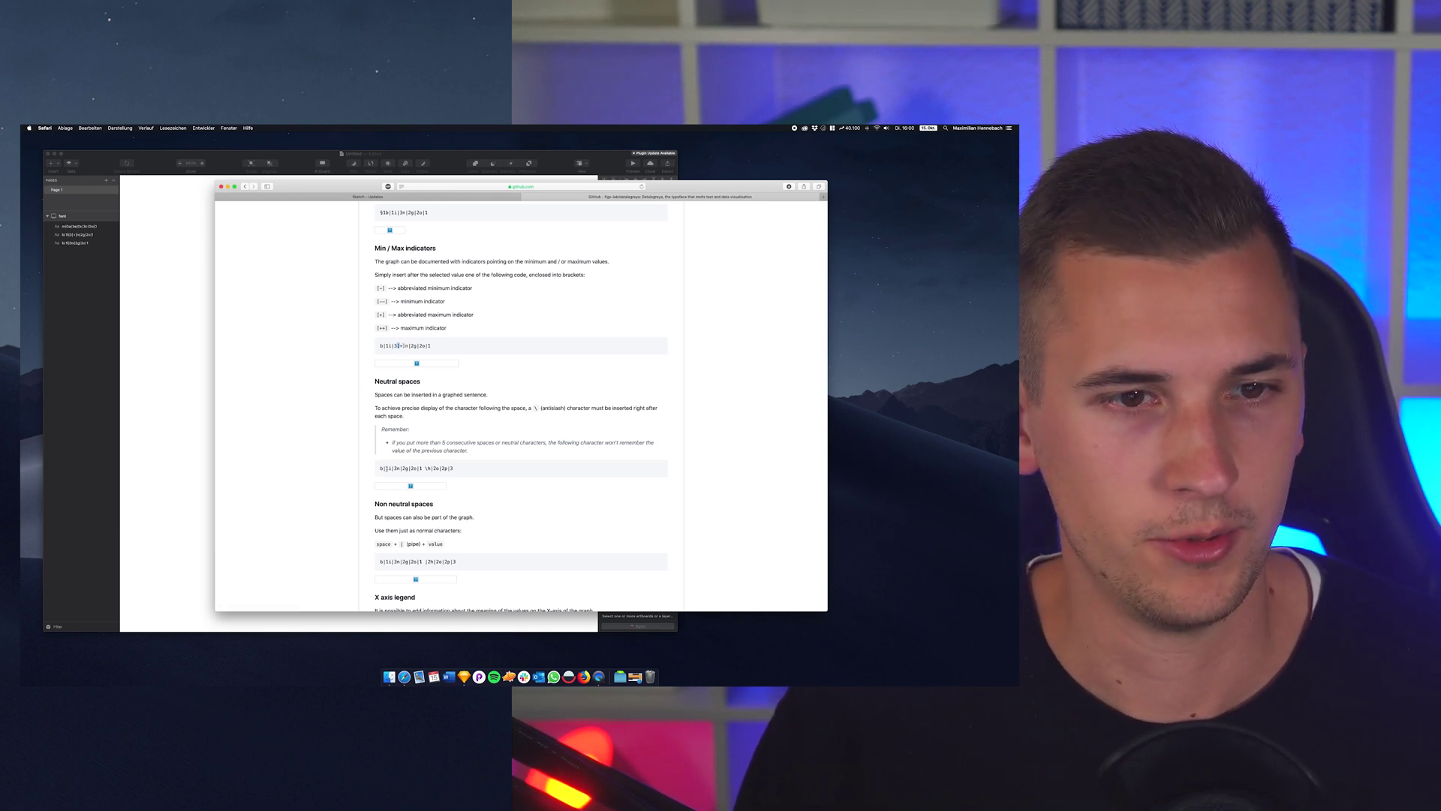
pyautogui.tripleClick(386, 468)
pyautogui.press('super+c')
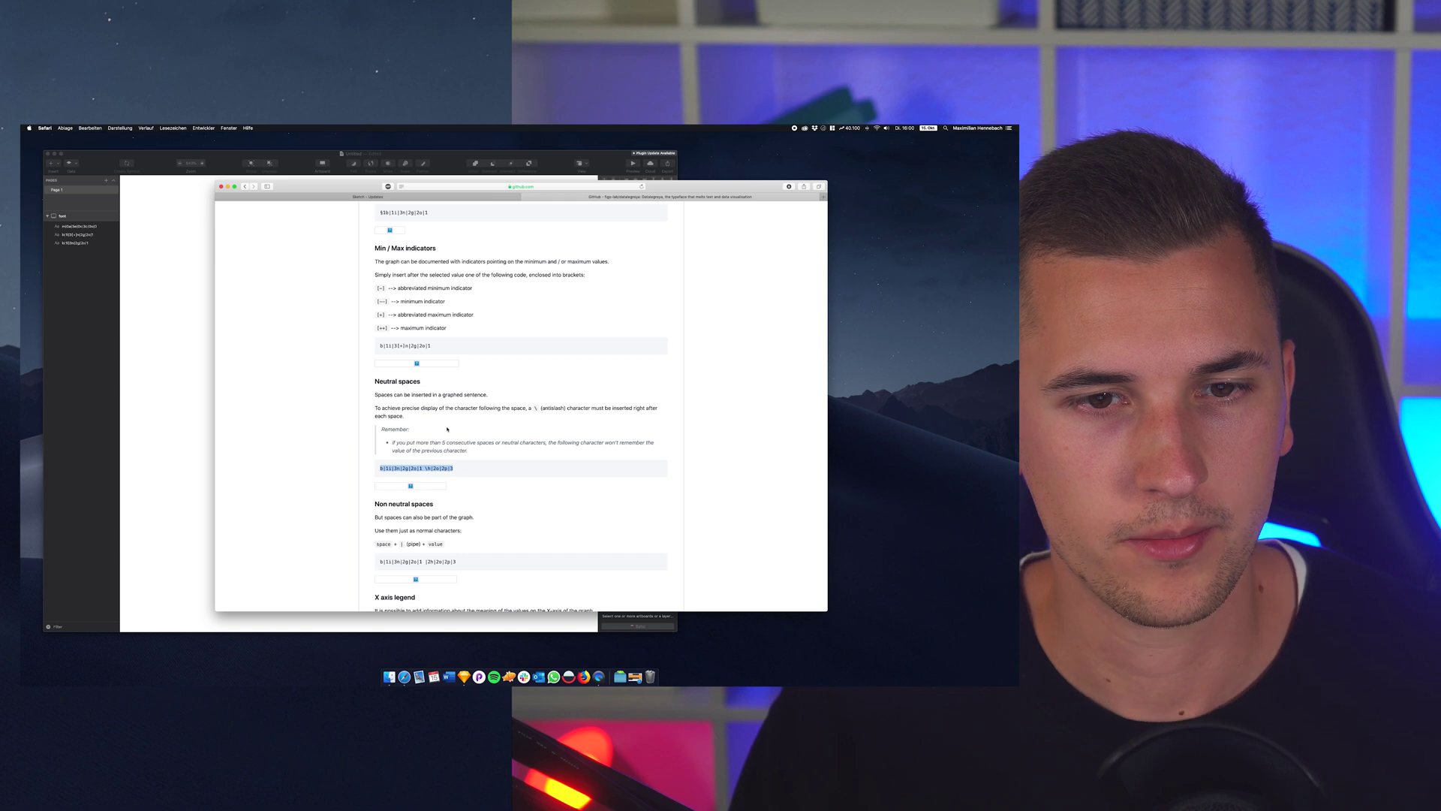
# - Return to Sketch and replace the lower BINGO's text with the copied neutral-spaces example code
pyautogui.click(179, 330)
pyautogui.click(323, 392)
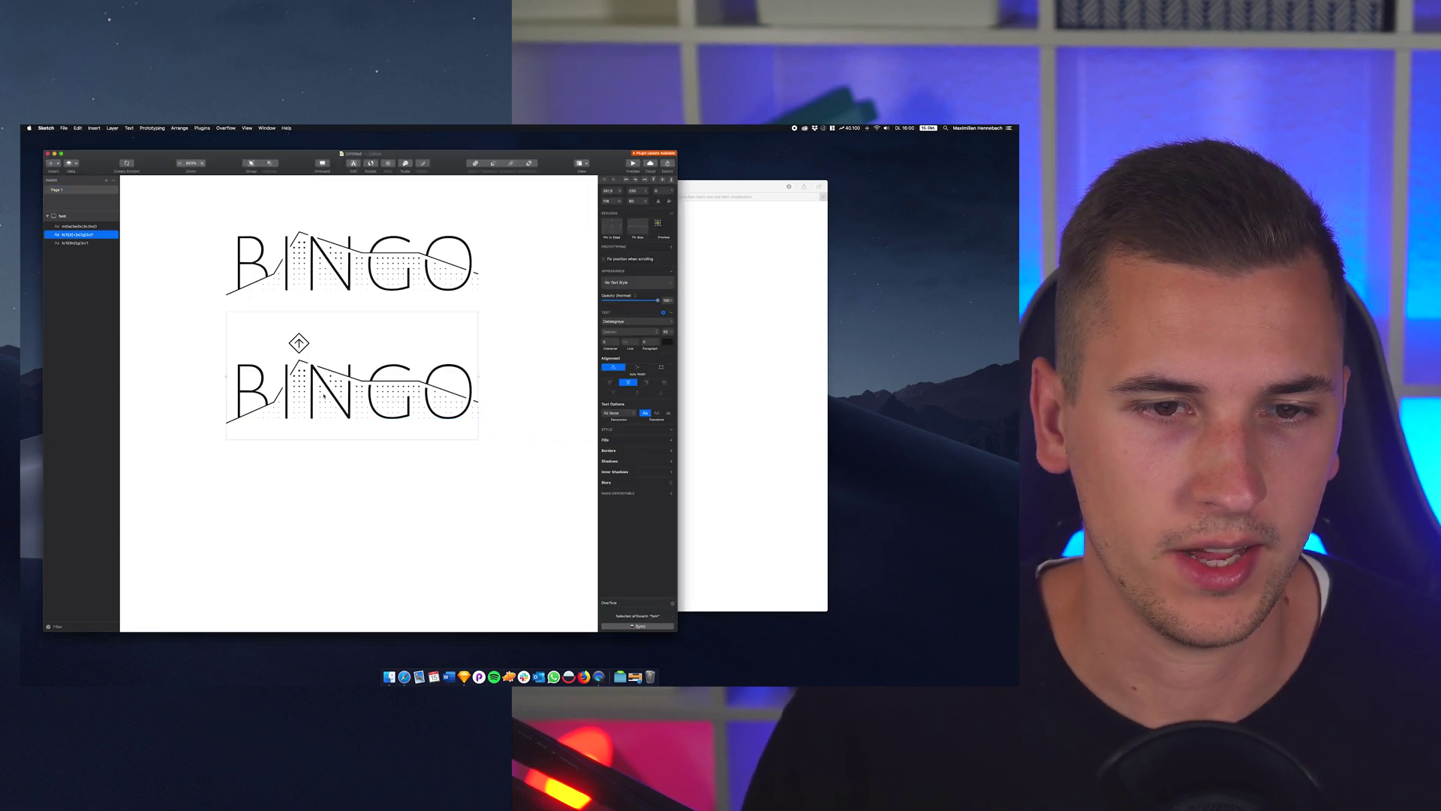
pyautogui.press('Return')
pyautogui.press('super+v')
pyautogui.press('Escape')
pyautogui.scroll(-2, 312, 492)
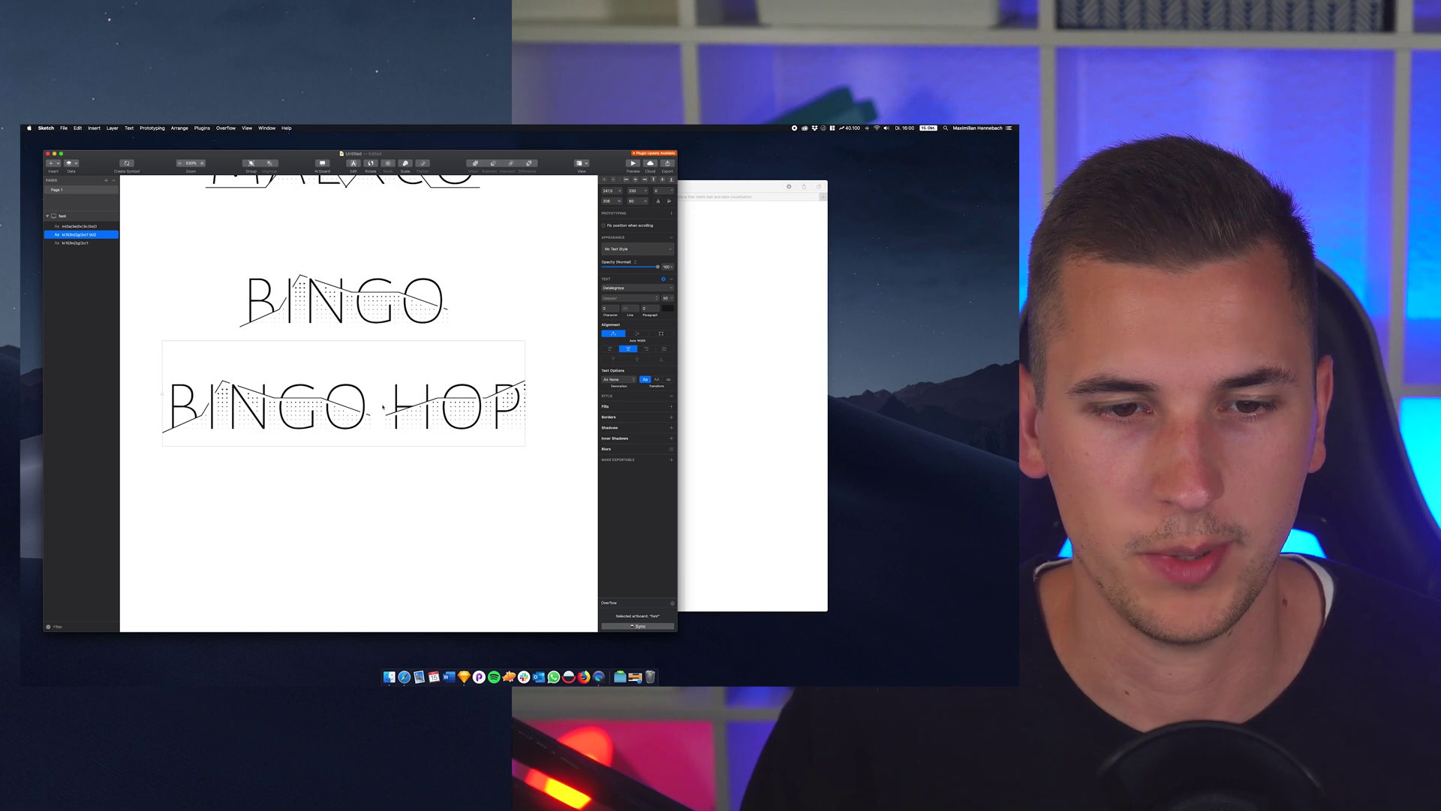
# - Switch to the README in Safari and copy the example code in the X axis legend section
pyautogui.click(736, 417)
pyautogui.scroll(-6, 410, 456)
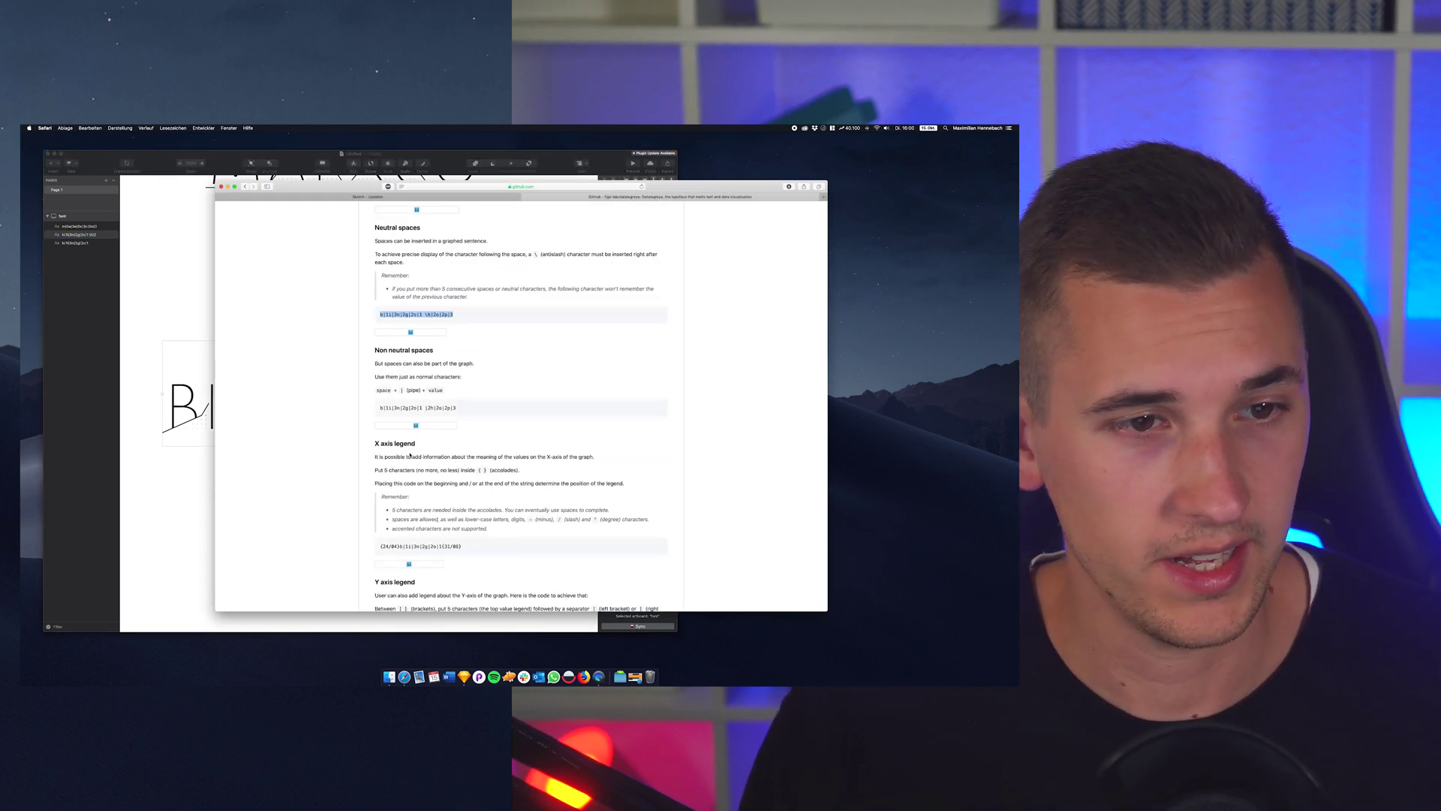
pyautogui.moveTo(380, 455); pyautogui.dragTo(469, 454)
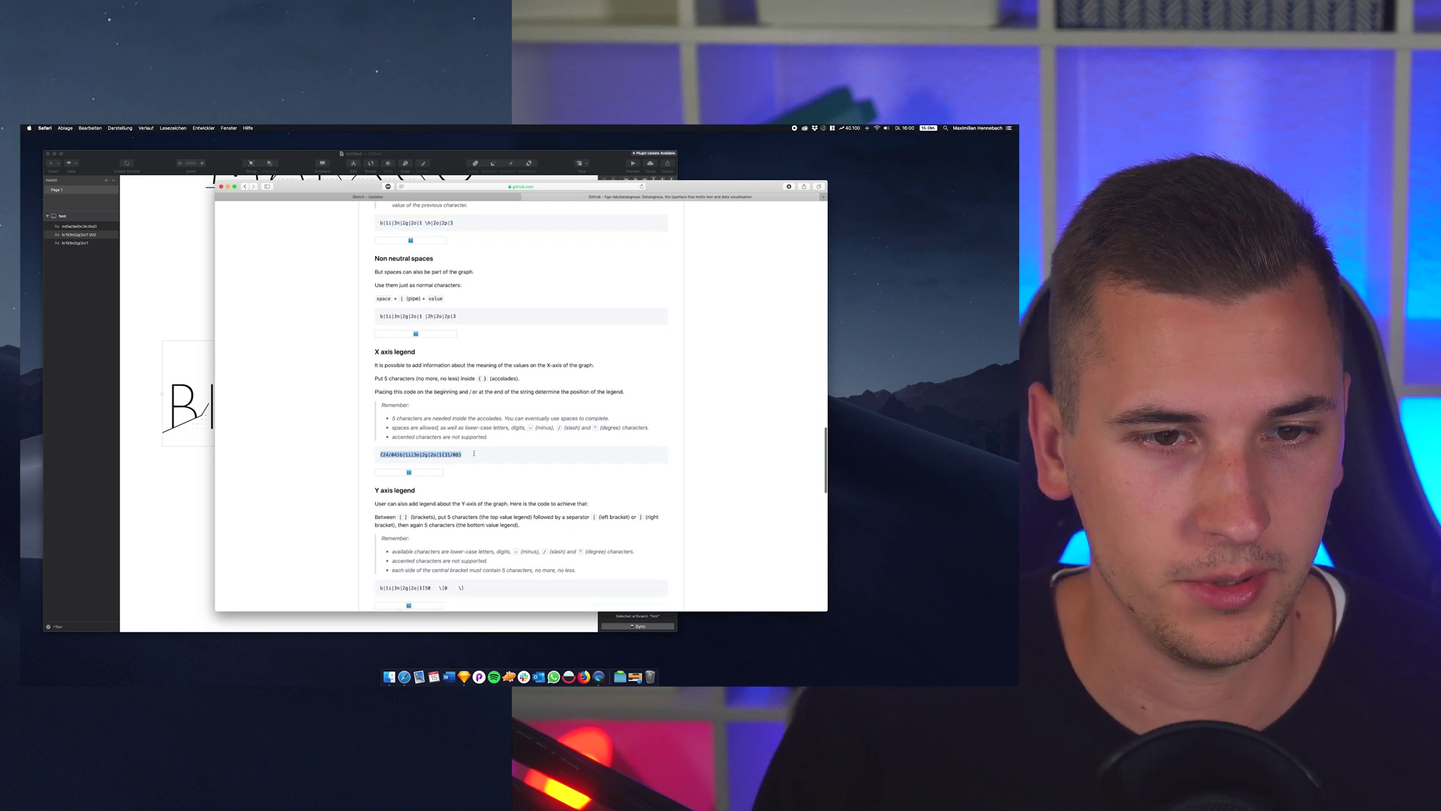
# - Return to Sketch, duplicate the BINGO HOP layer directly below it, and replace the copy's text with the X axis legend code
pyautogui.click(209, 402)
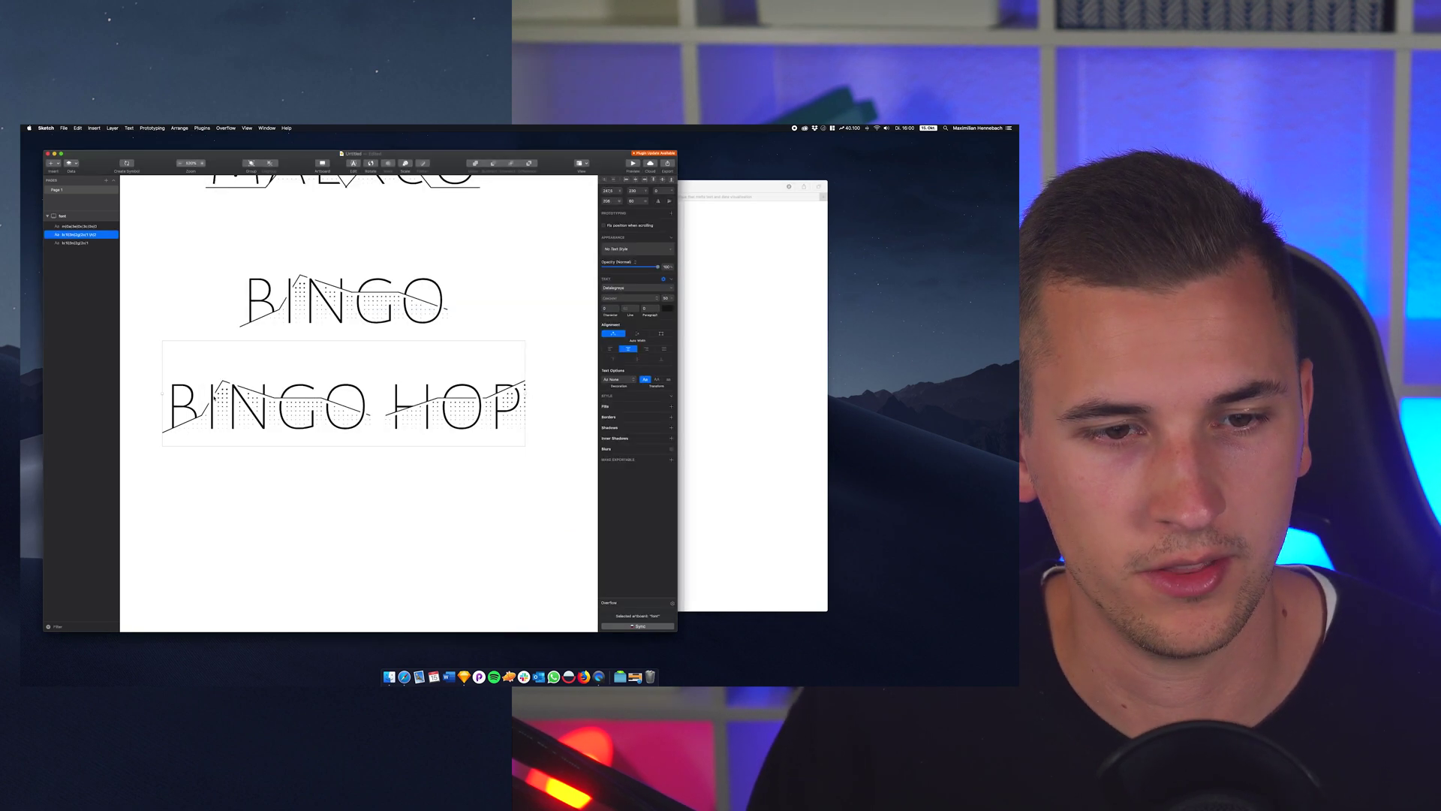
pyautogui.moveTo(218, 401); pyautogui.dragTo(218, 469)
pyautogui.press('Return')
pyautogui.press('super+v')
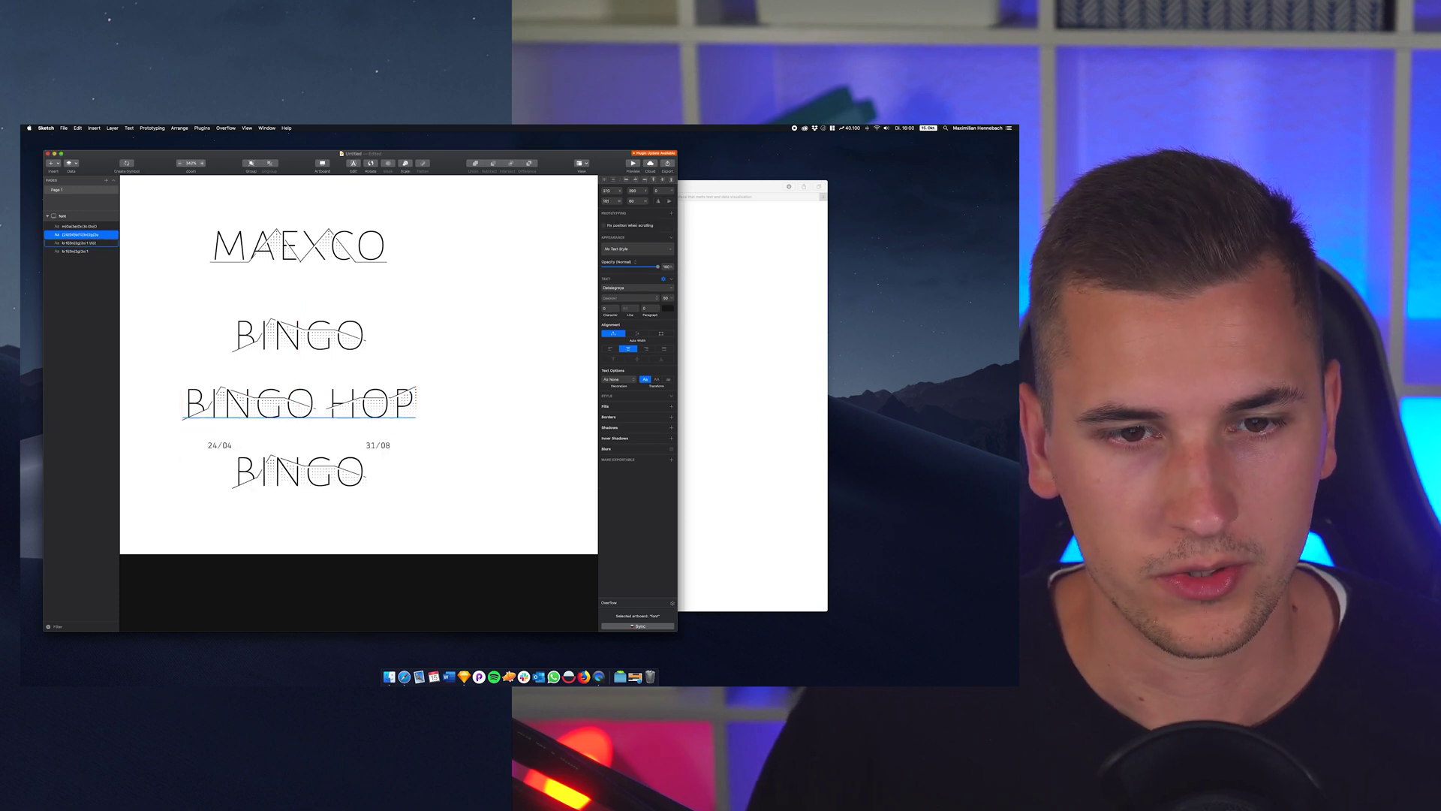
pyautogui.press('Escape')
pyautogui.hscroll(-3, 264, 472)
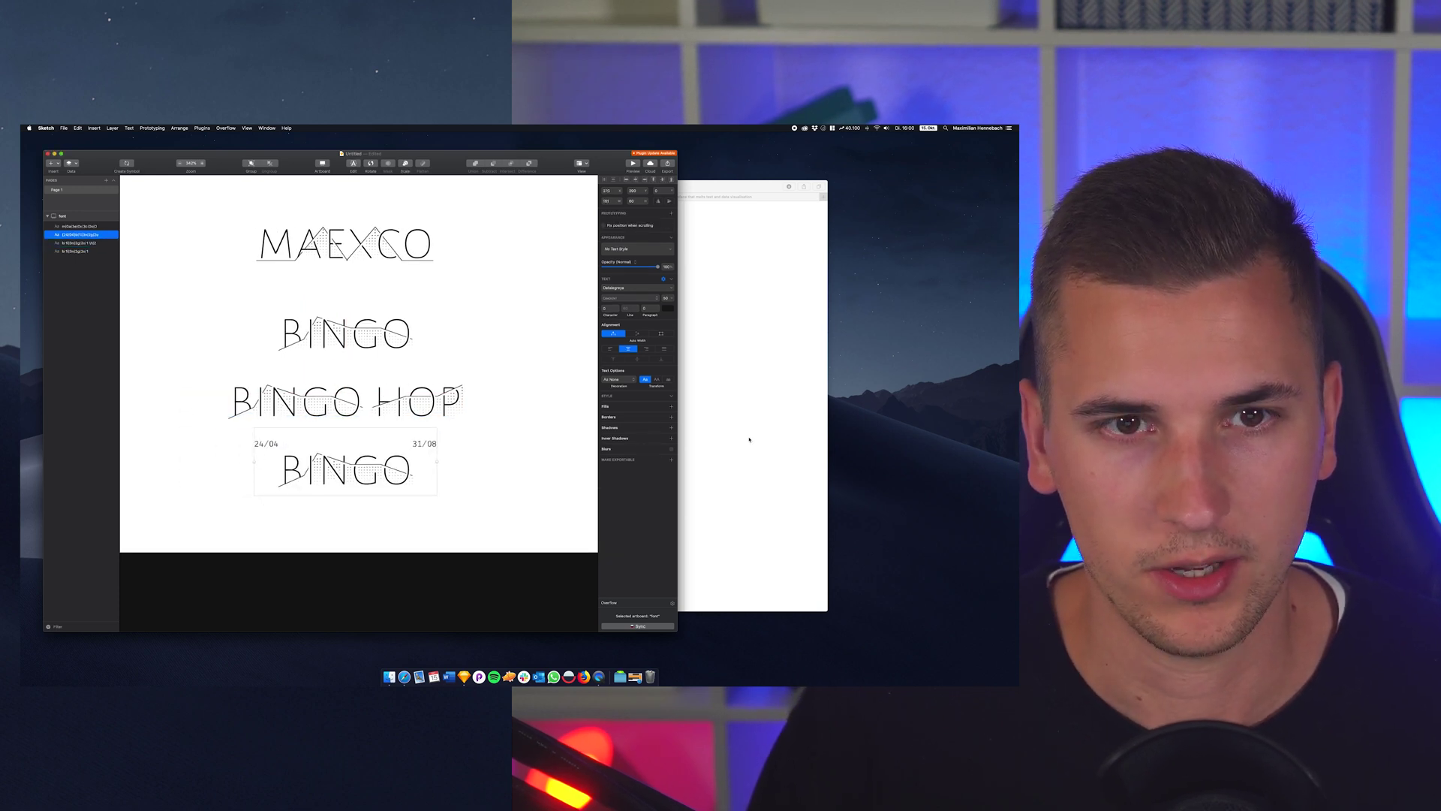
# - Switch to the README in Safari and copy the example code in the Y axis legend section
pyautogui.click(749, 439)
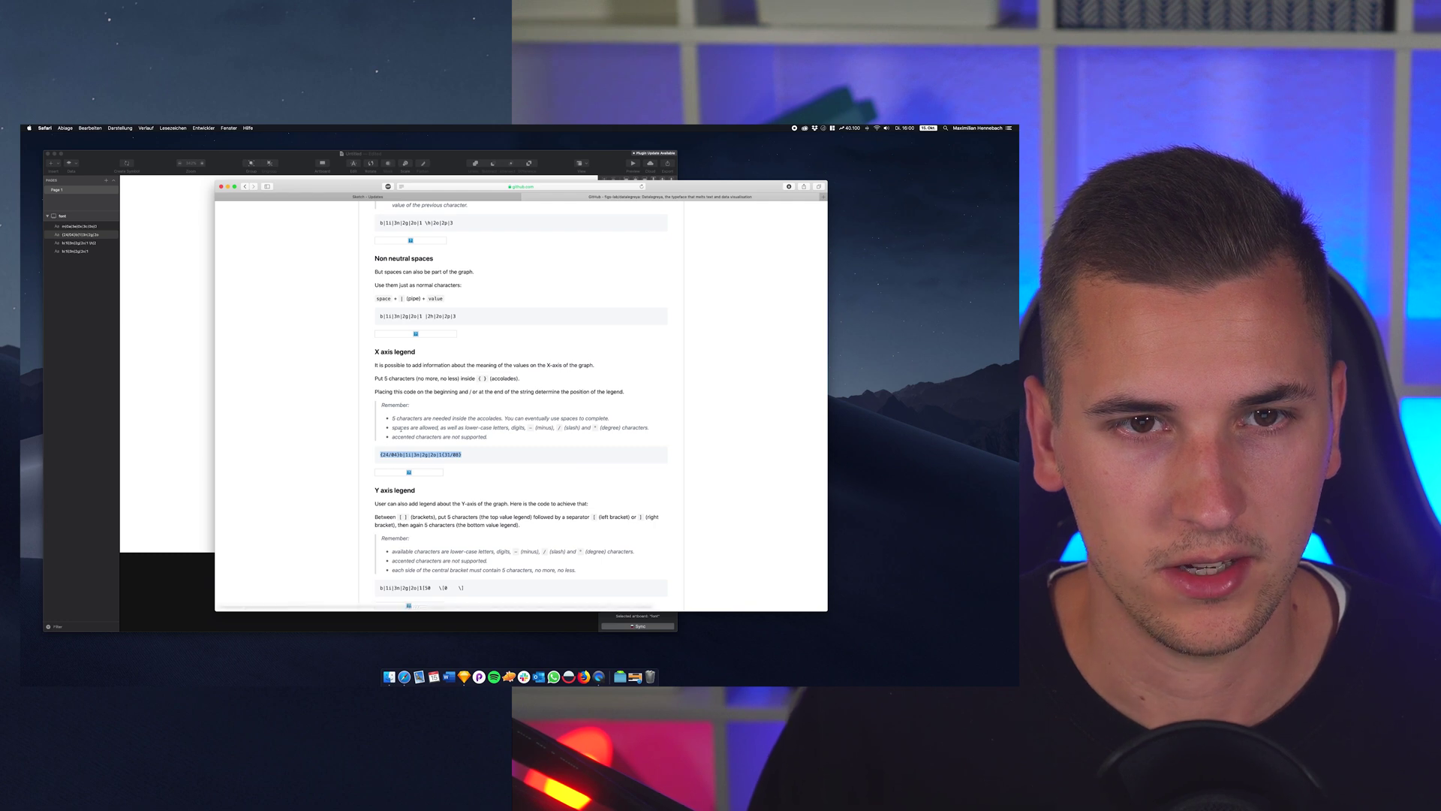
pyautogui.scroll(-5, 400, 421)
pyautogui.scroll(4, 400, 353)
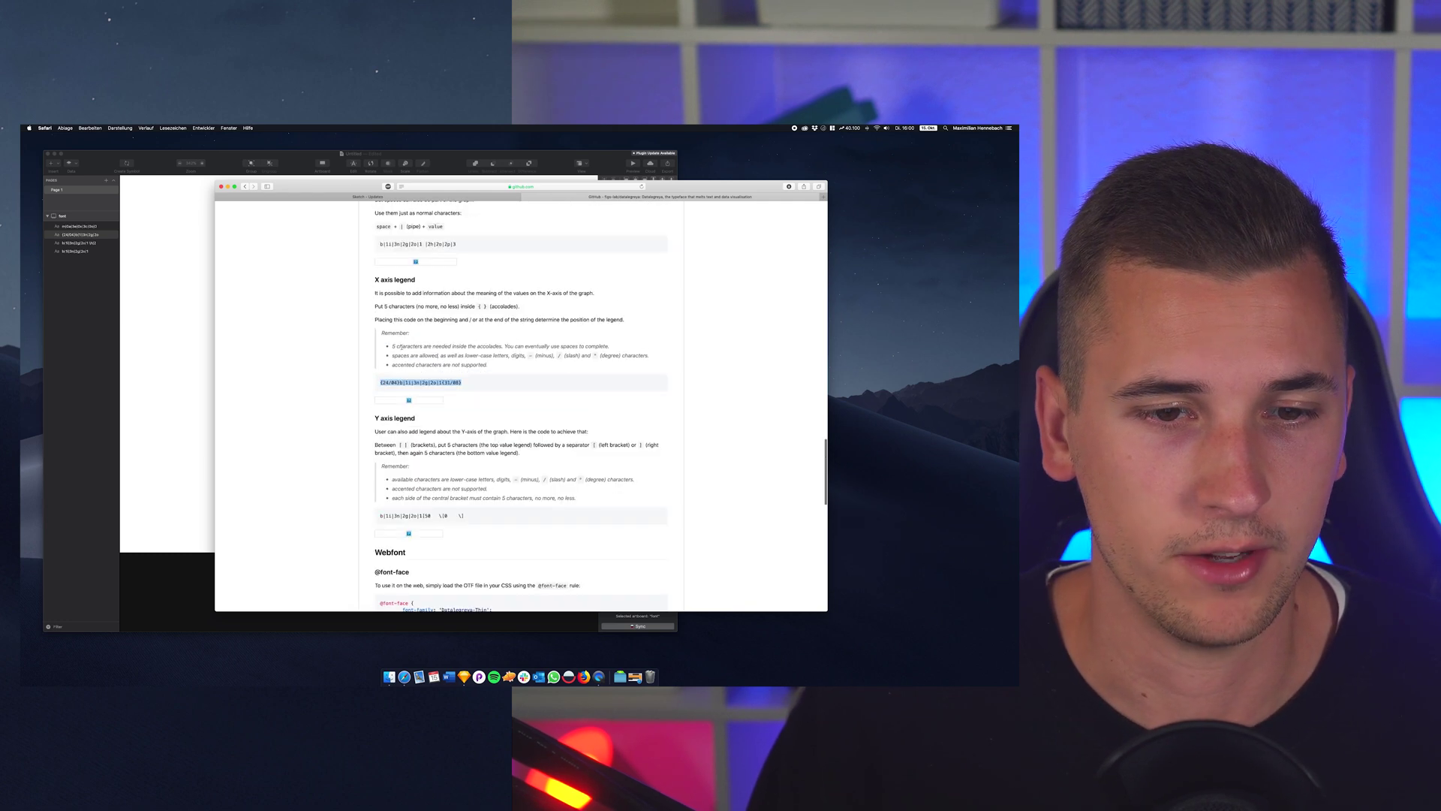
pyautogui.scroll(-1, 387, 428)
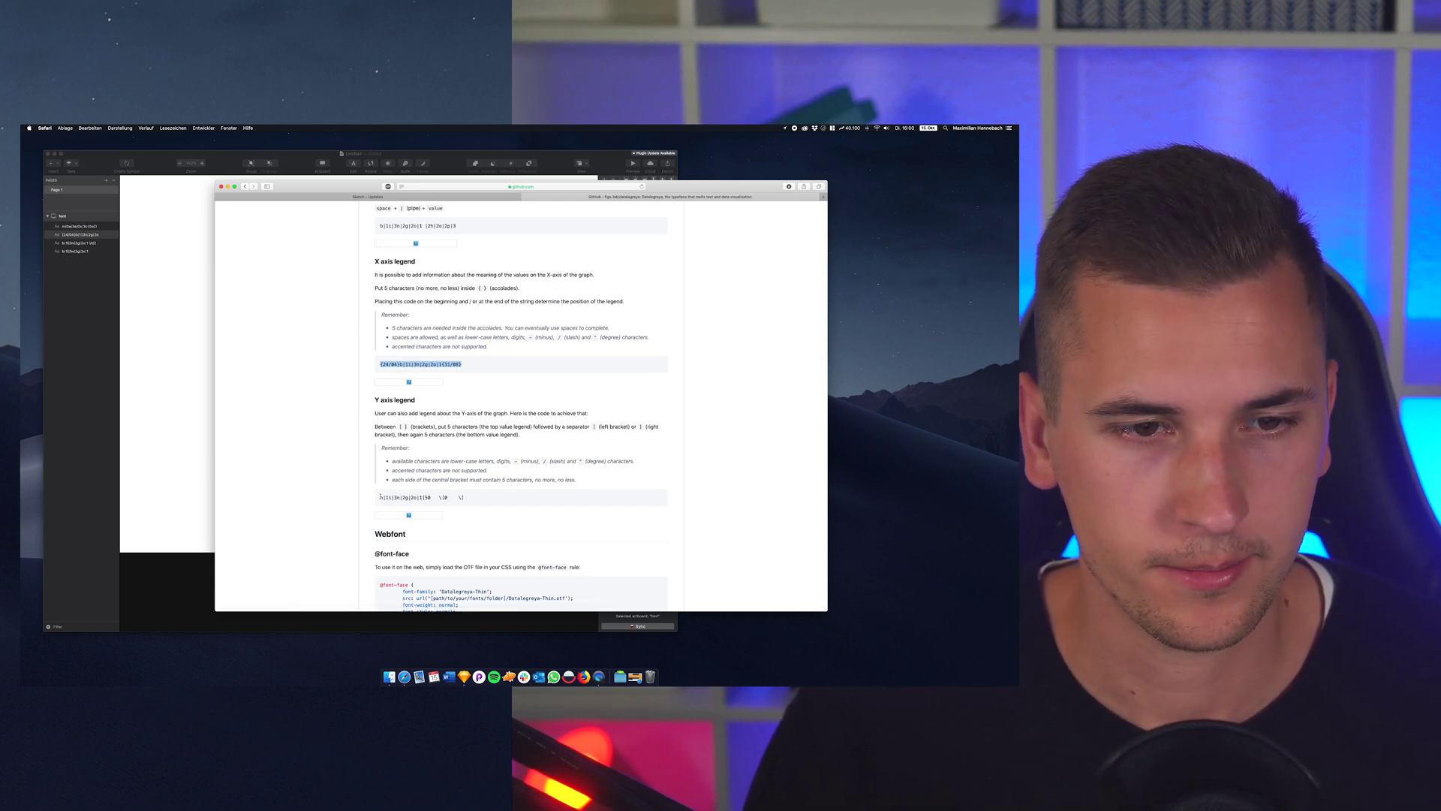
pyautogui.moveTo(380, 498); pyautogui.dragTo(442, 497)
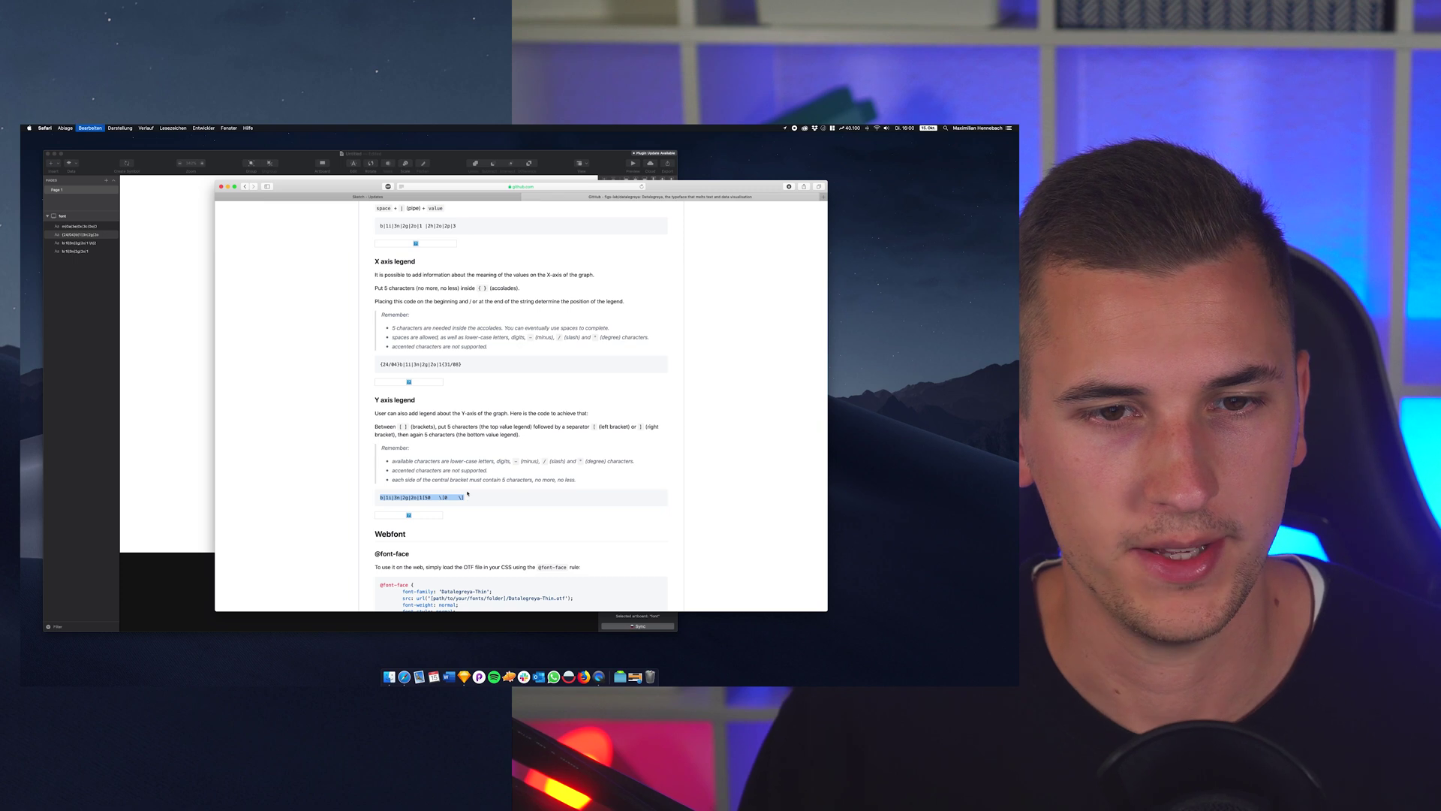
# - Return to Sketch and replace the BINGO HOP text with the copied Y axis legend code
pyautogui.click(162, 406)
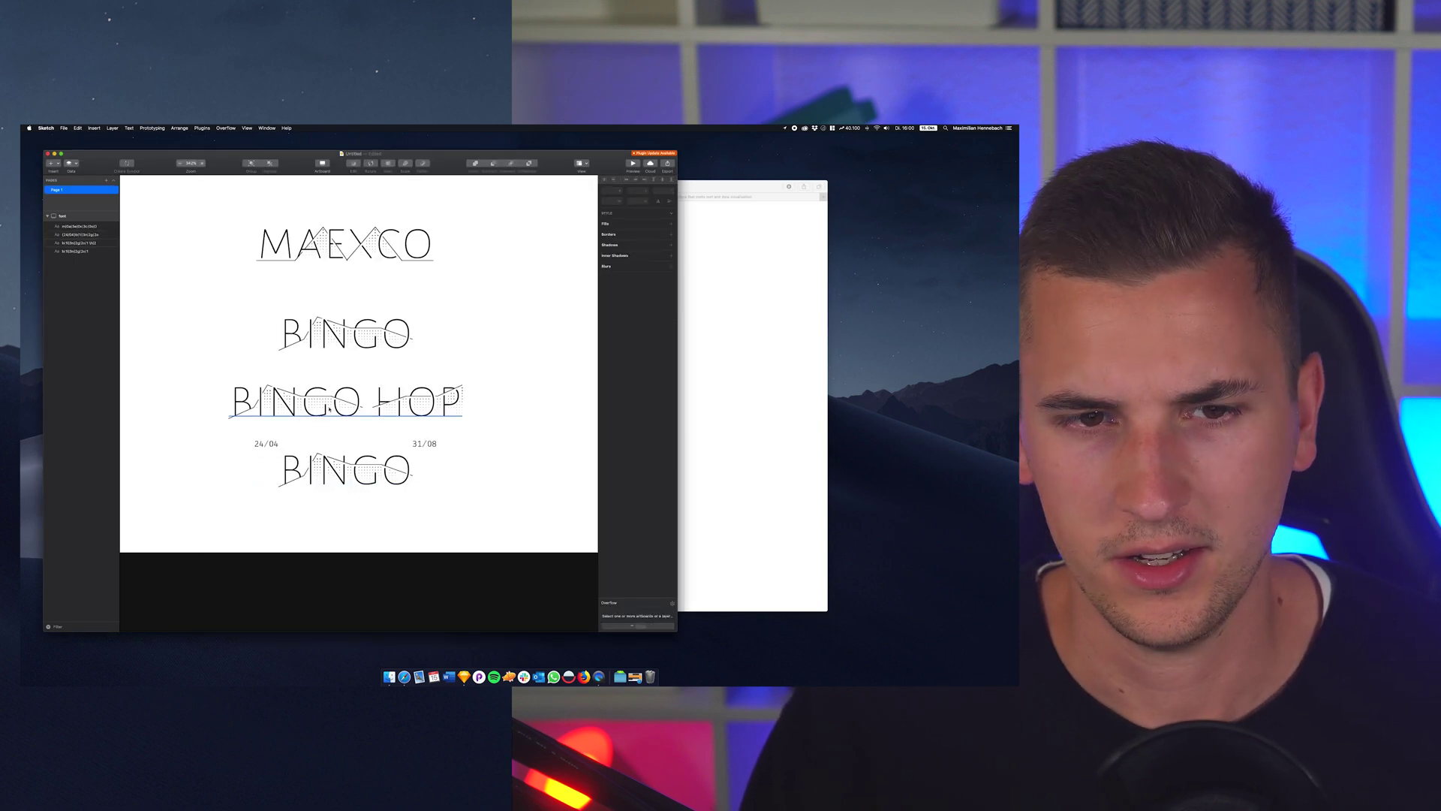
pyautogui.click(248, 401)
pyautogui.press('super+v')
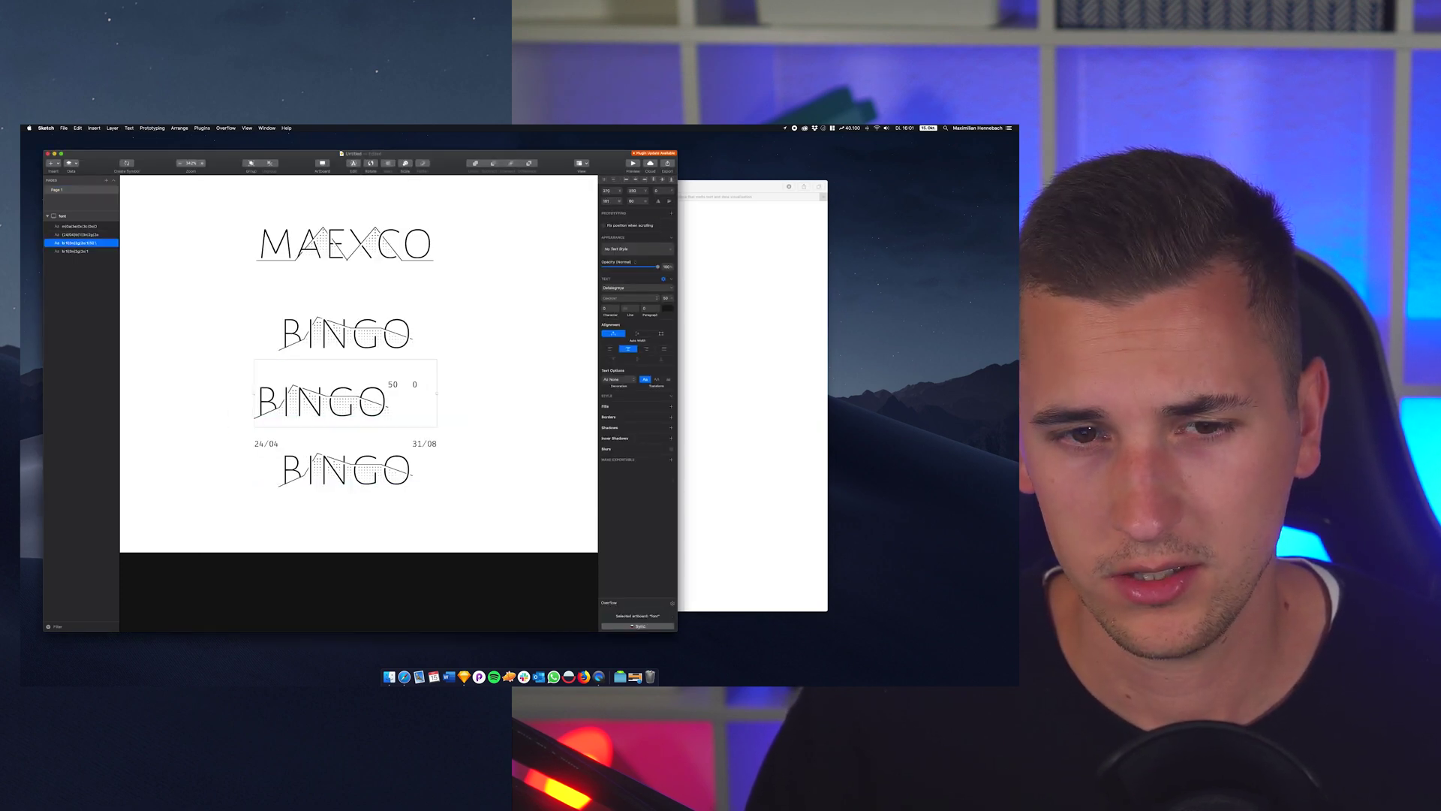
# - Check the Y axis legend BINGO text against the README's legend instructions in Safari, and return to Sketch to inspect the text lines
pyautogui.doubleClick(361, 403)
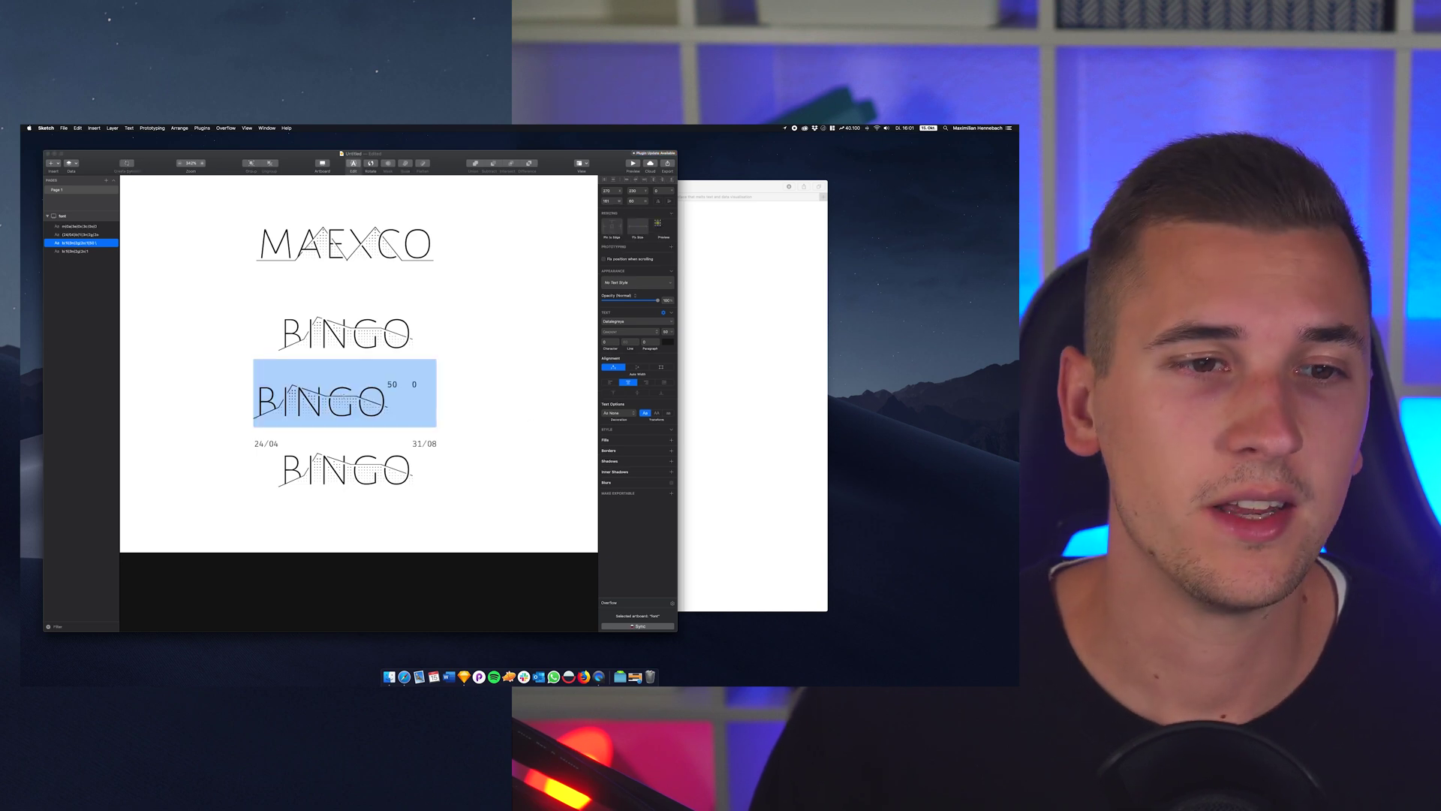
pyautogui.click(721, 390)
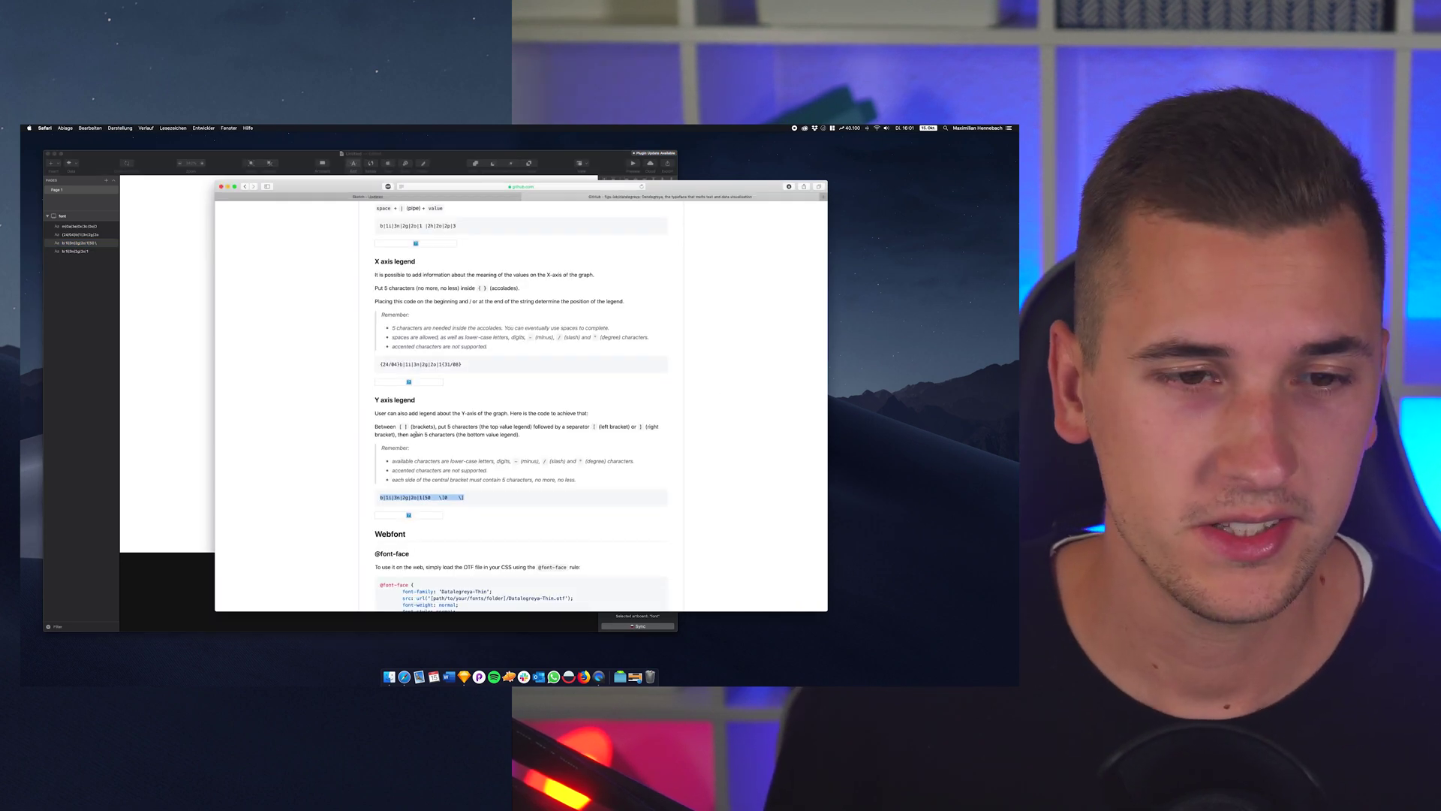
pyautogui.scroll(3, 330, 375)
pyautogui.click(159, 328)
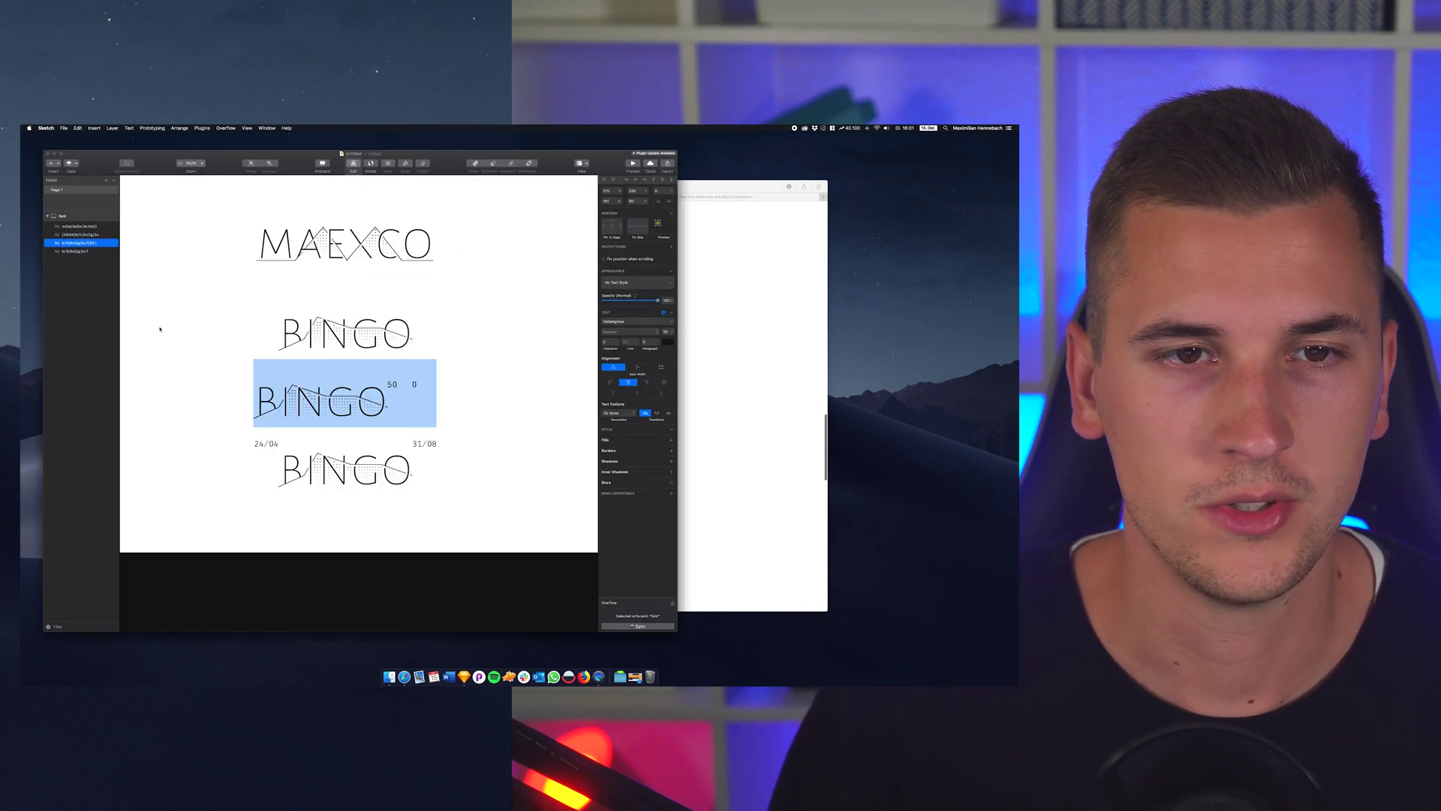
pyautogui.press('Escape')
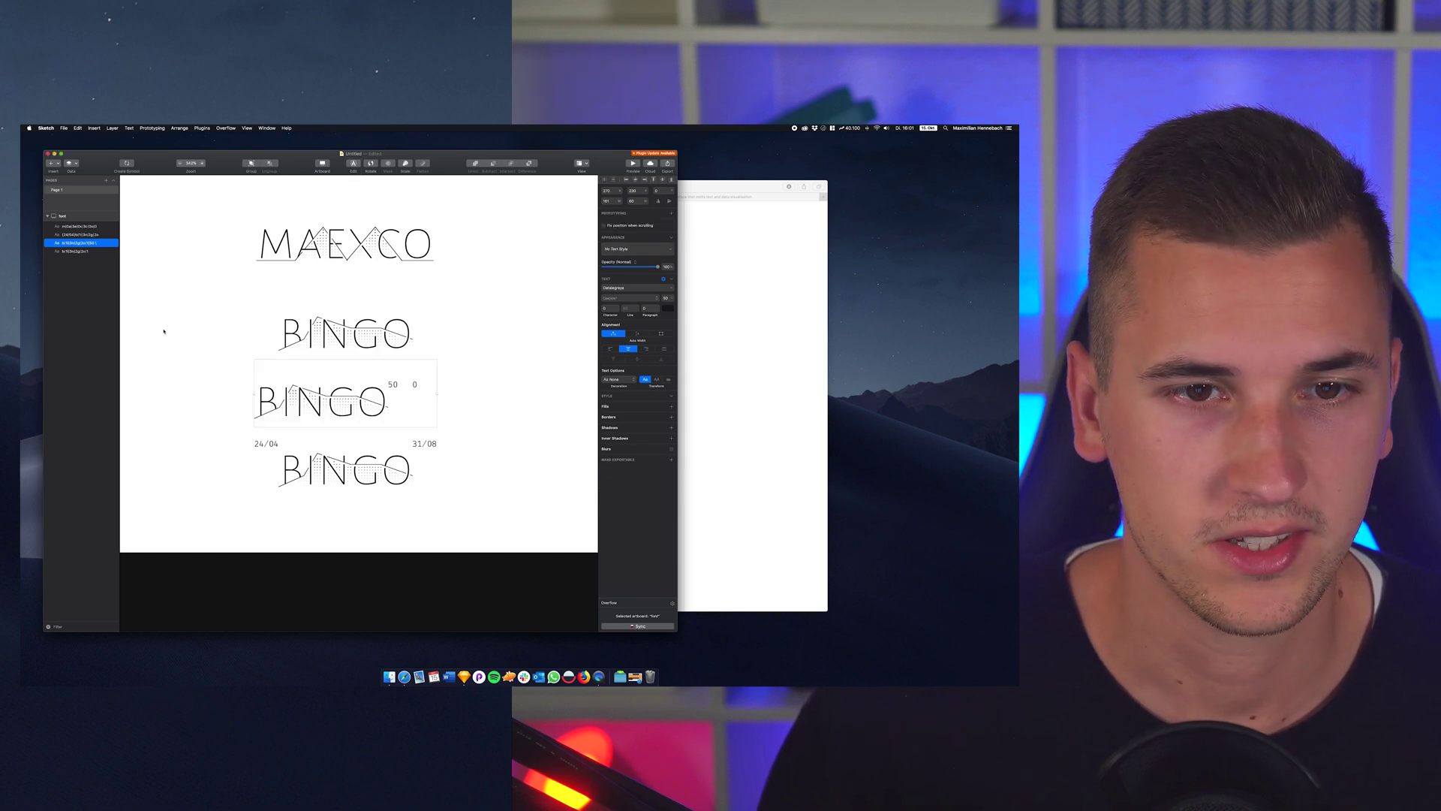
pyautogui.scroll(-3, 248, 366)
pyautogui.hscroll(-2, 248, 365)
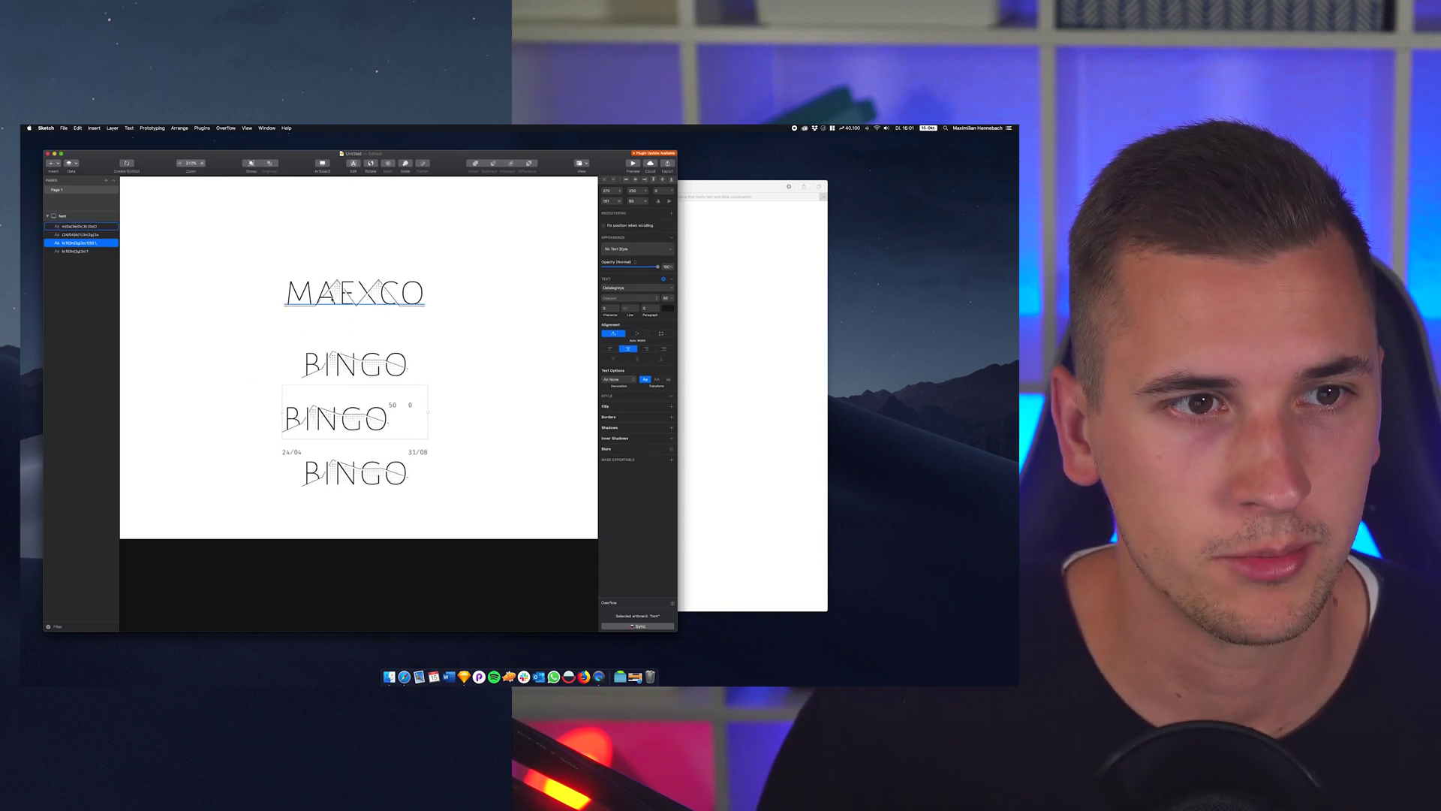
pyautogui.scroll(3, 358, 266)
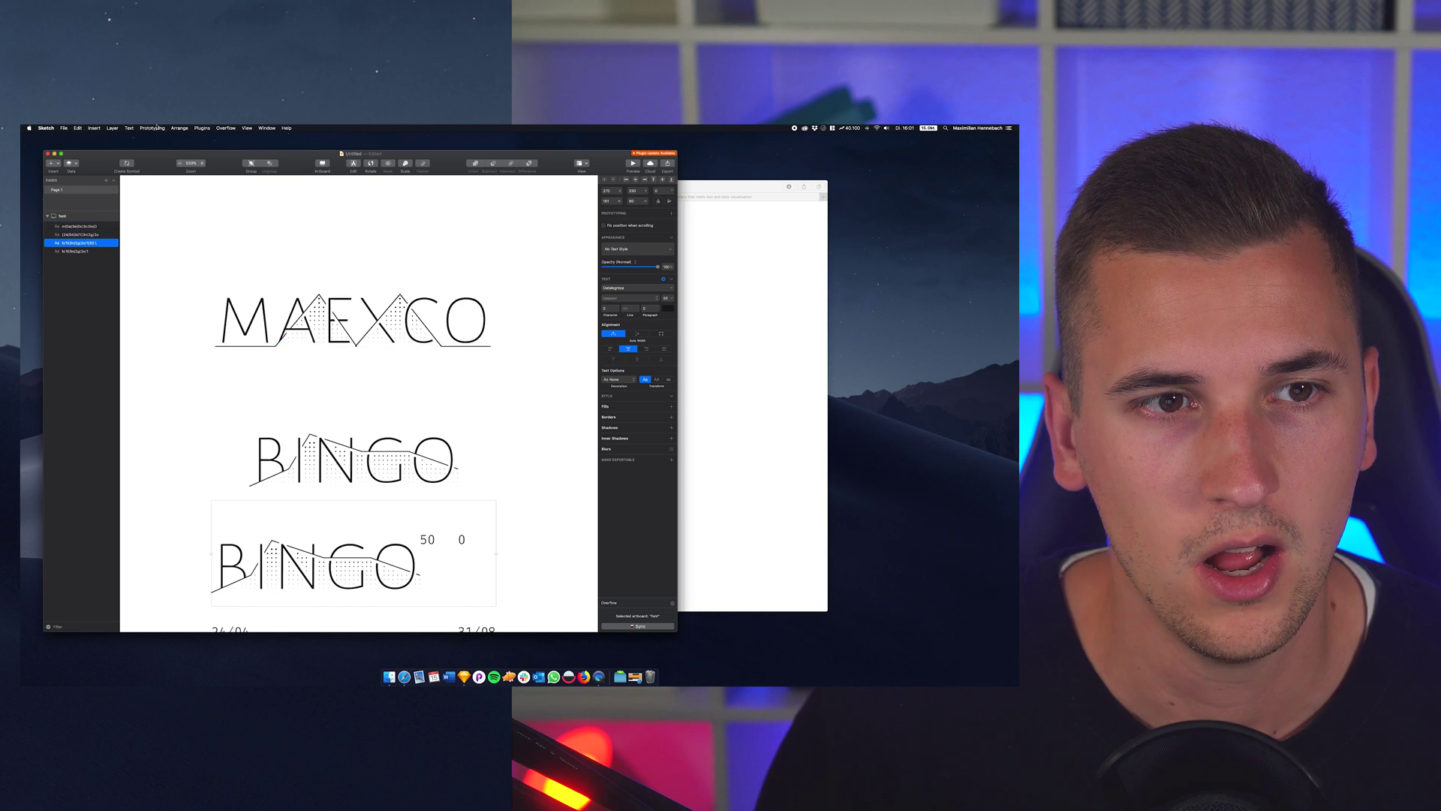
# - Look through the OpenType Features categories offered for the Y axis legend BINGO text and dismiss the list
pyautogui.click(129, 127)
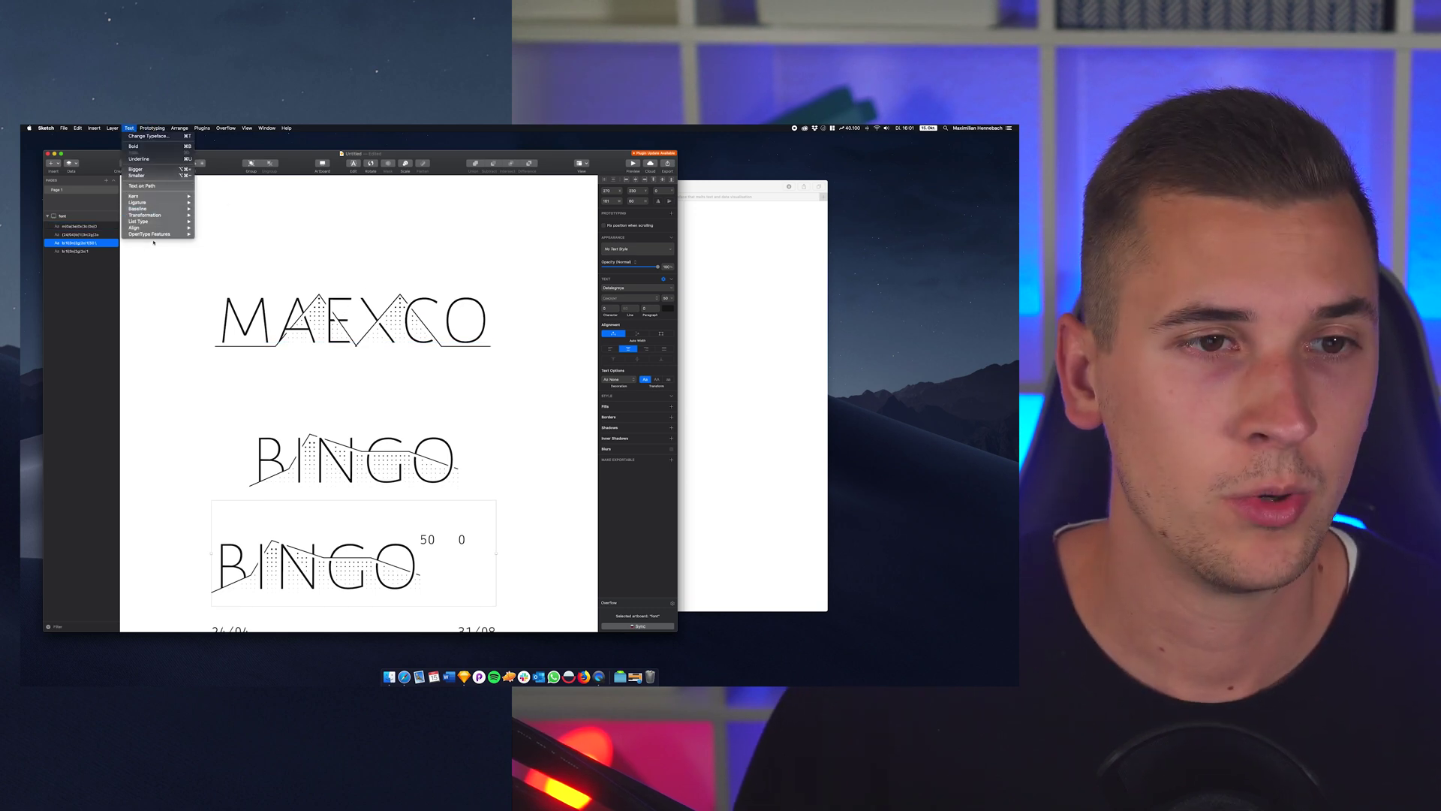
pyautogui.moveTo(180, 234)
pyautogui.moveTo(223, 242)
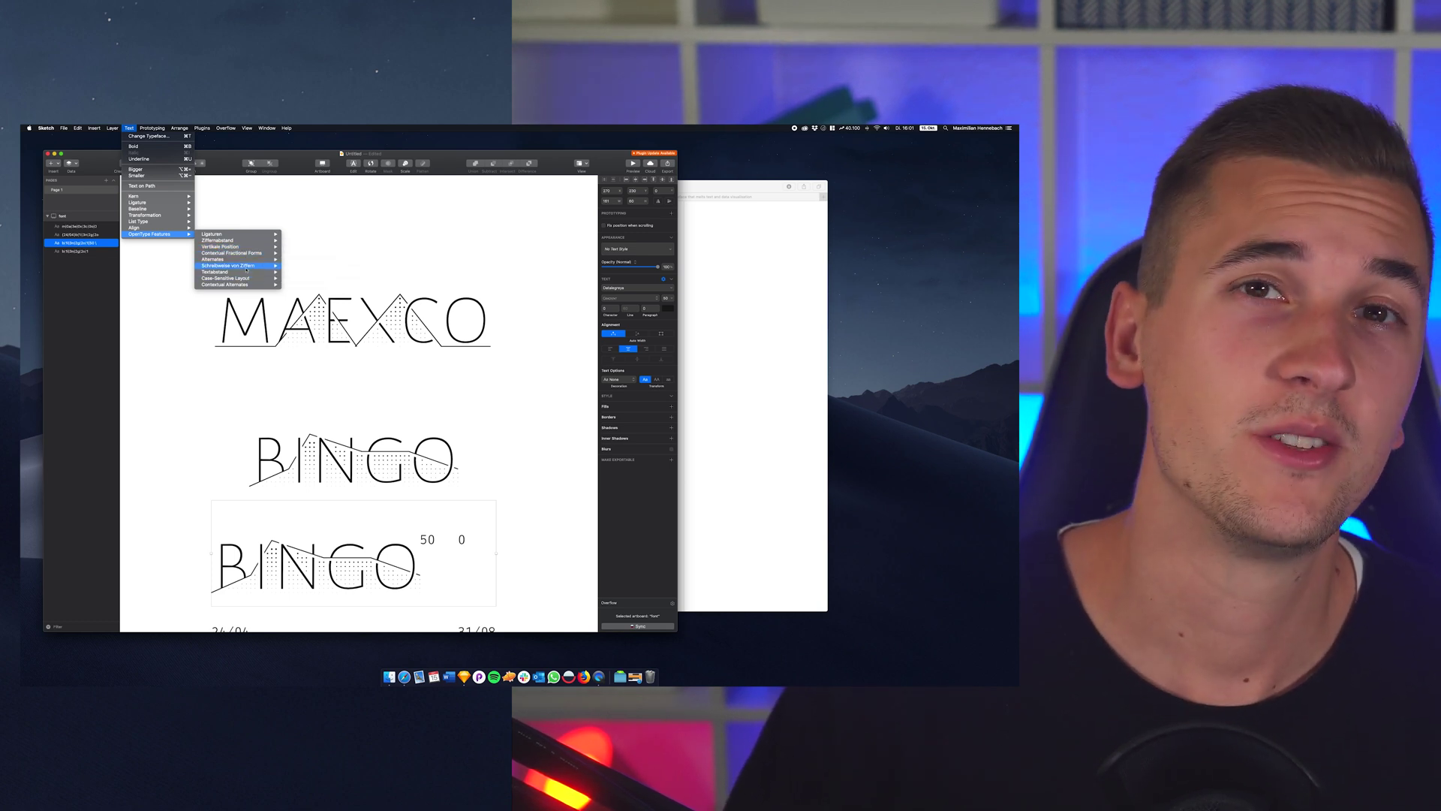
pyautogui.click(399, 293)
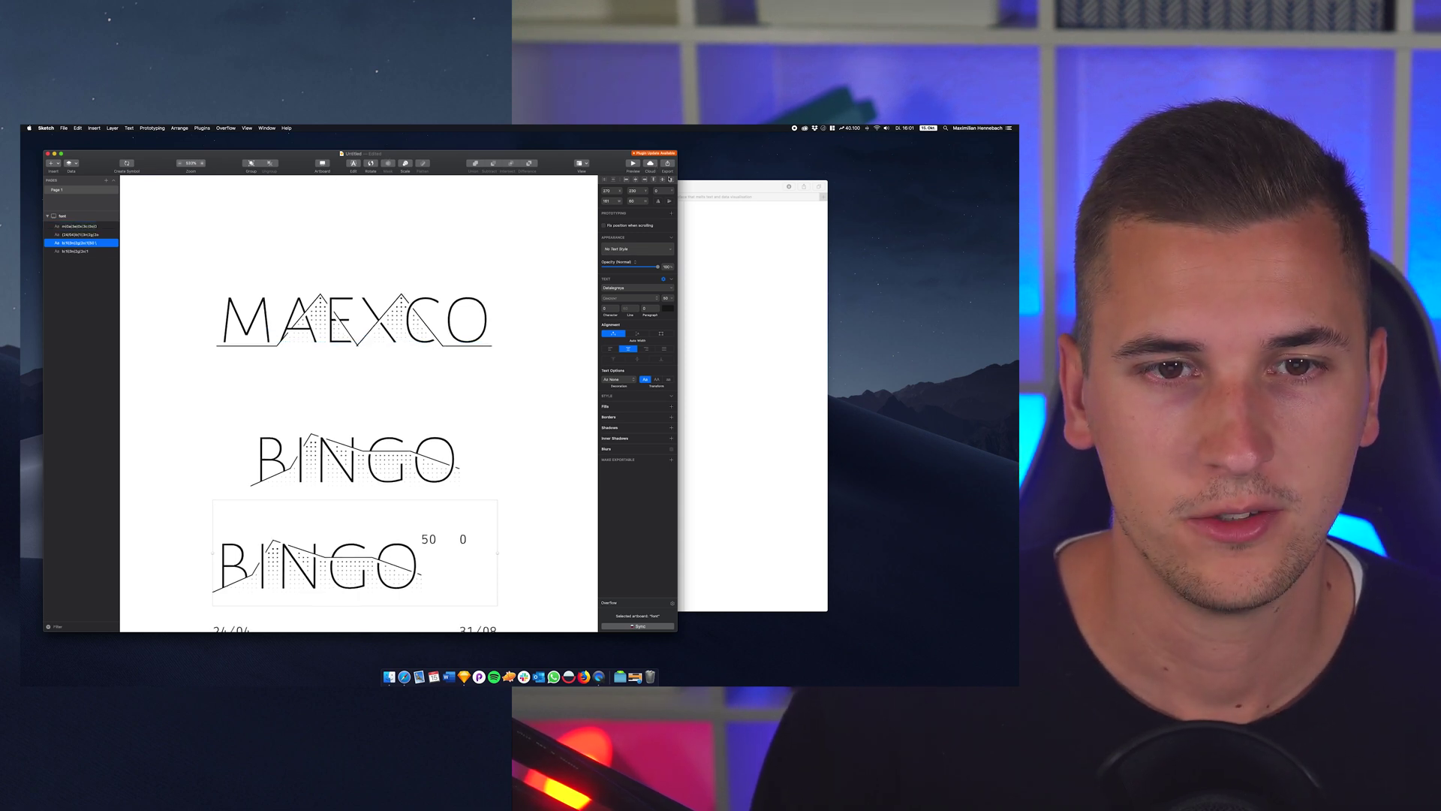
# - Widen the Sketch window, bring all four text lines into view, and clear the layer selection
pyautogui.moveTo(678, 175); pyautogui.dragTo(894, 184)
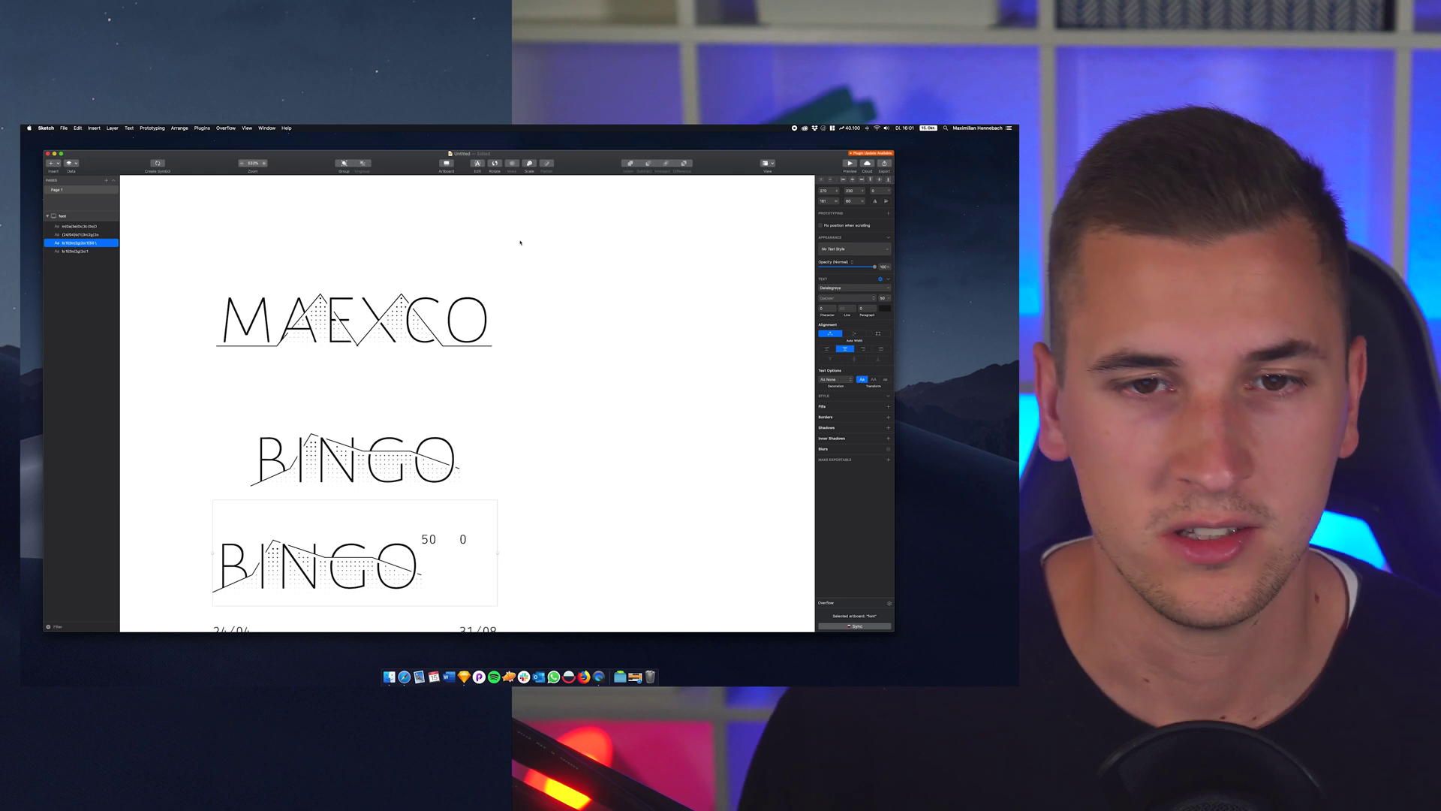
pyautogui.press('super+0')
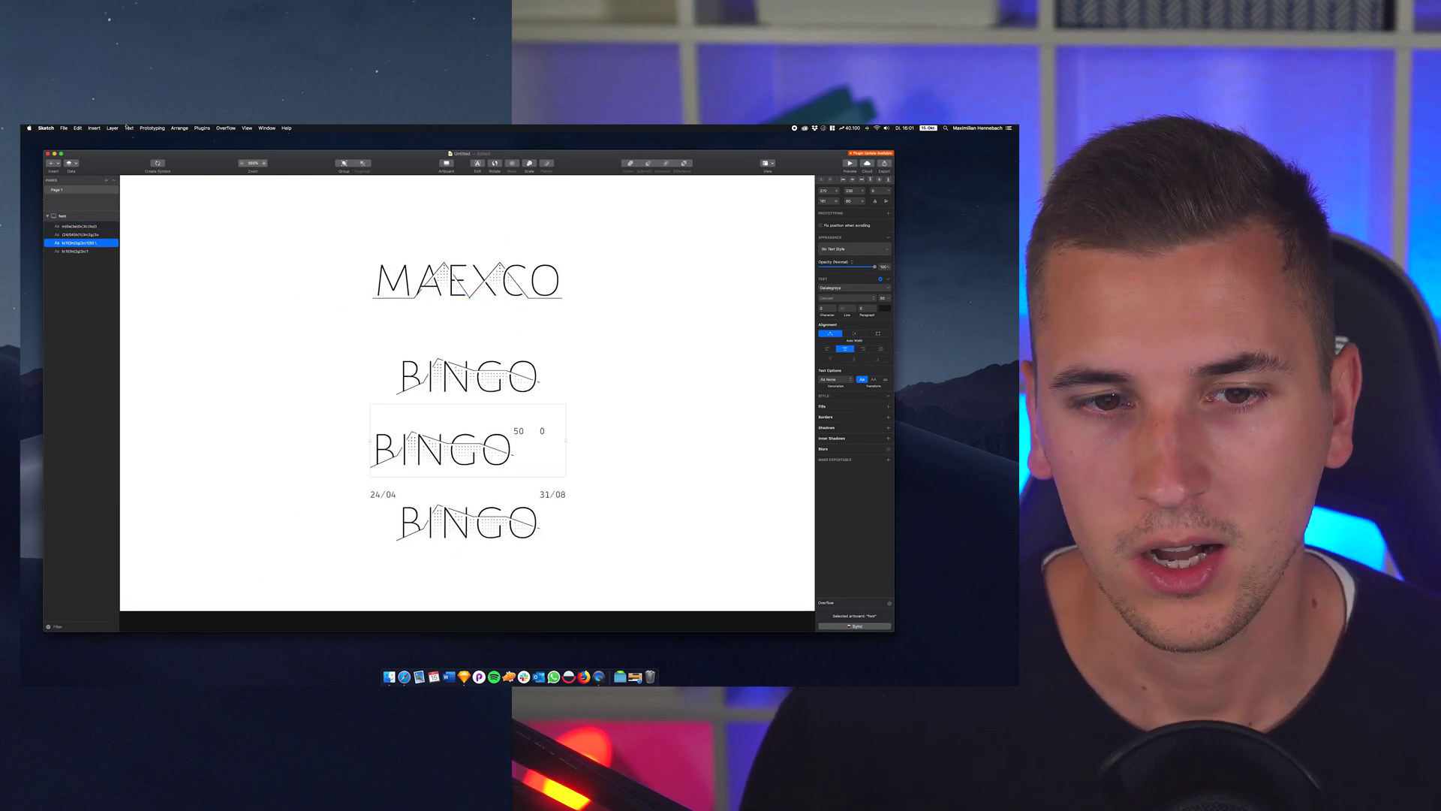
pyautogui.click(473, 276)
pyautogui.click(340, 246)
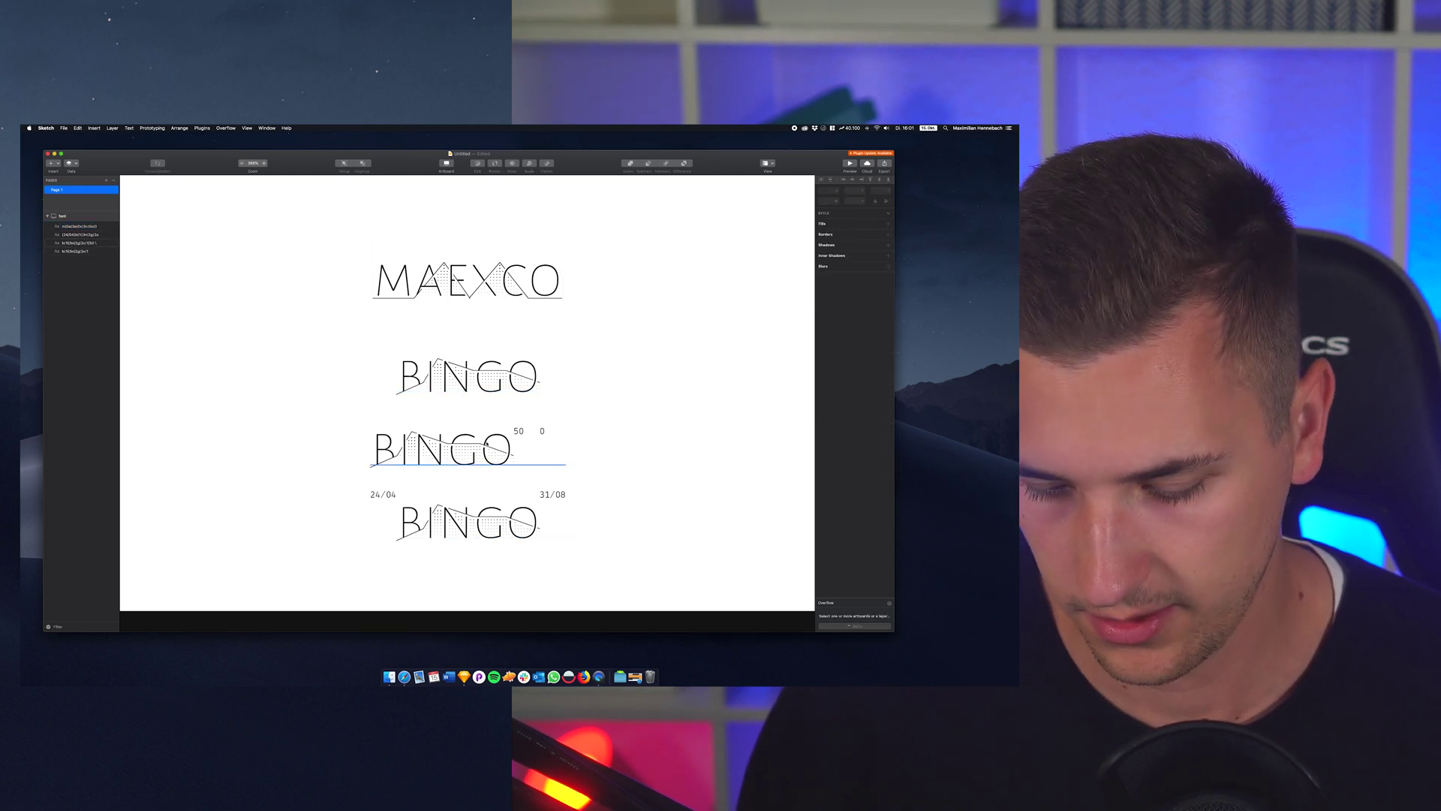
# - Try to append "|10" to the end of the BINGO text directly below MAEXCO
pyautogui.click(469, 376)
pyautogui.press('Return')
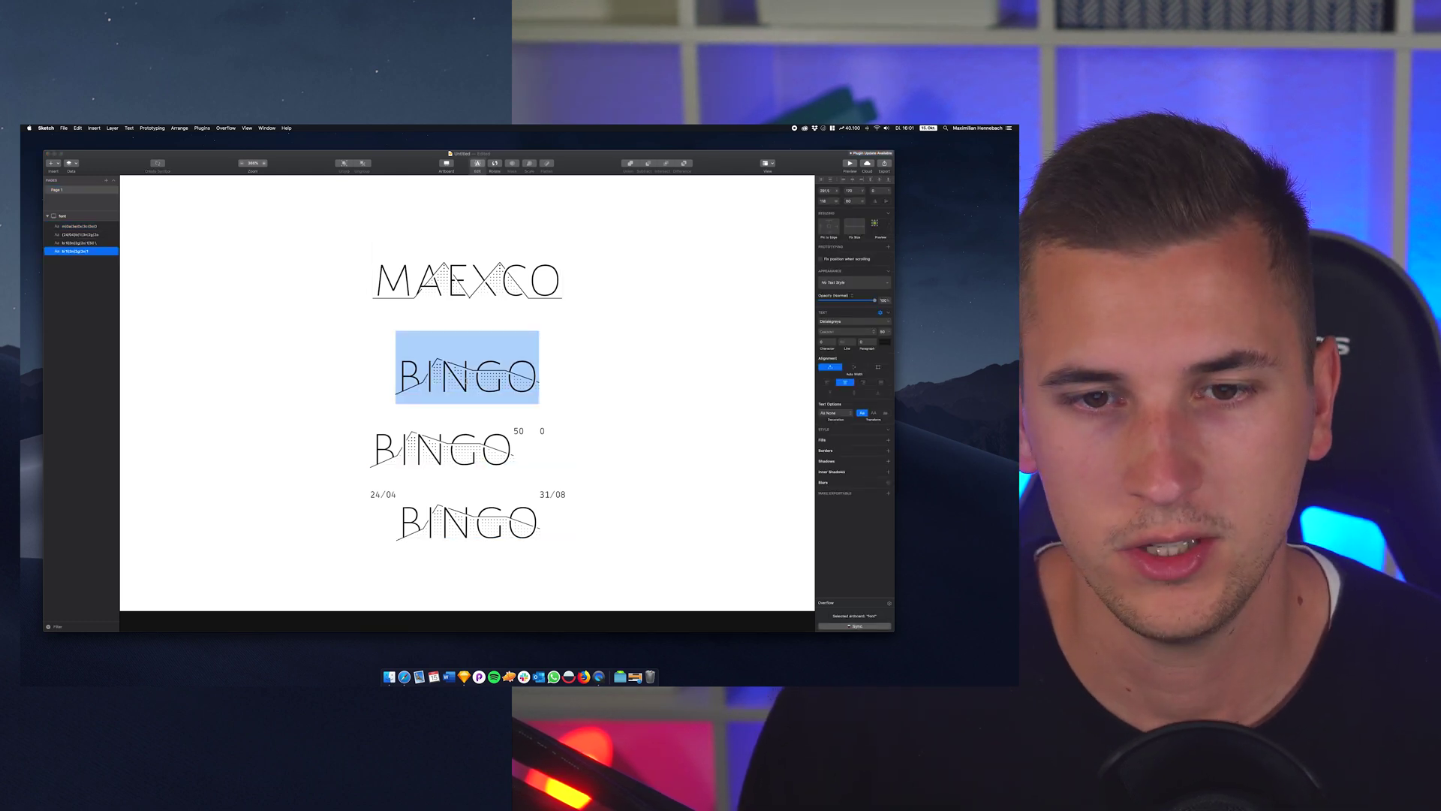
pyautogui.press('Right')
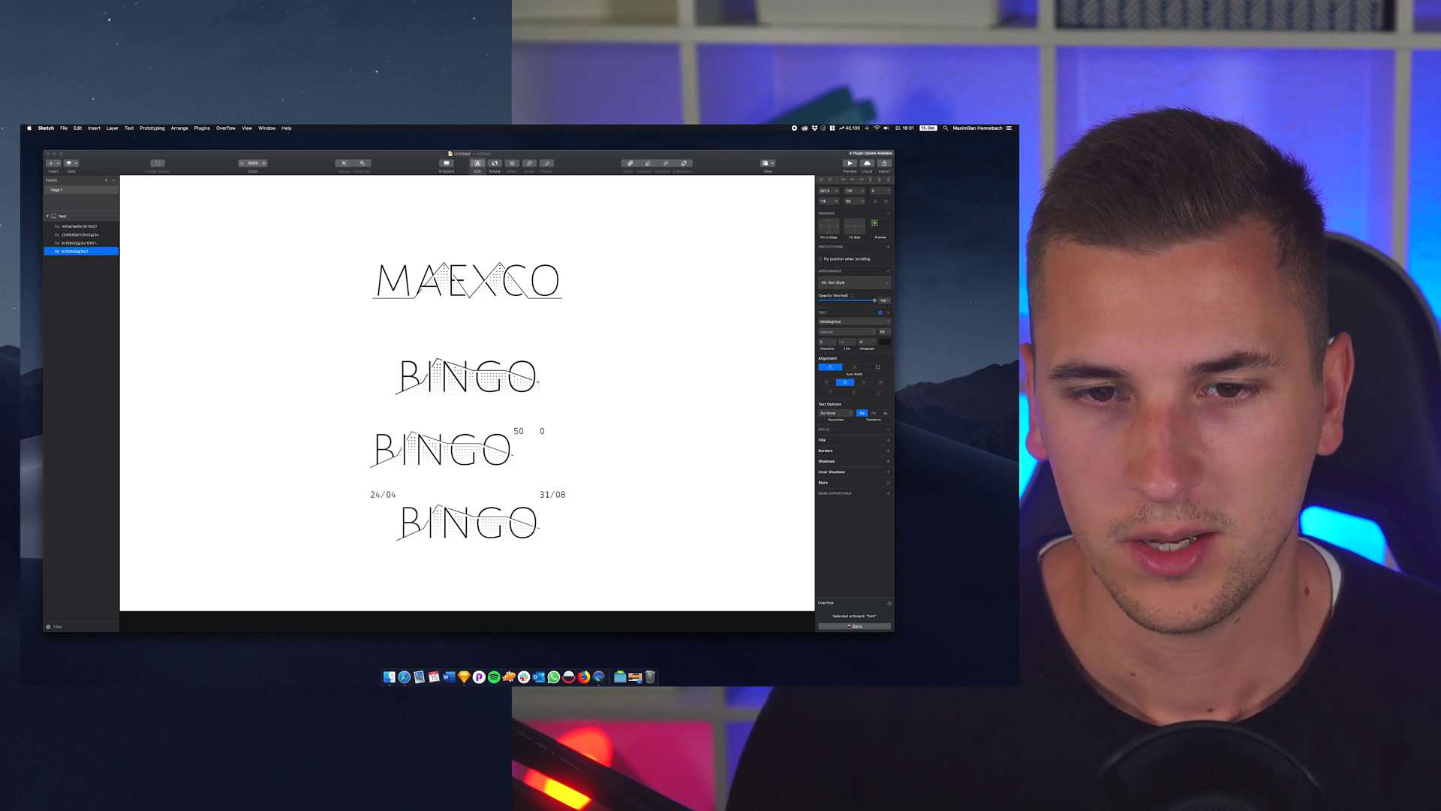
pyautogui.write('|O')
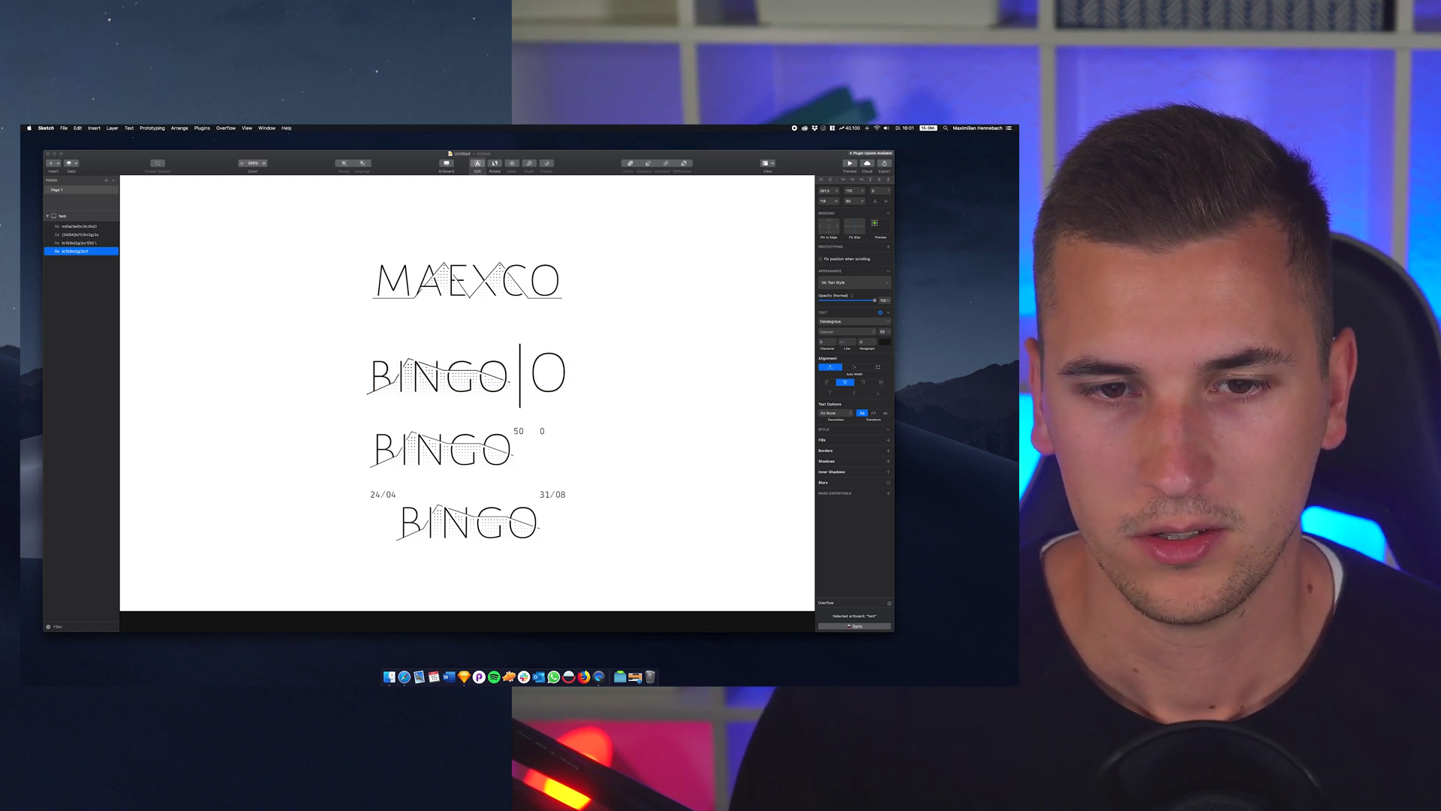
pyautogui.press('BackSpace')
pyautogui.write('10')
pyautogui.press('BackSpace')
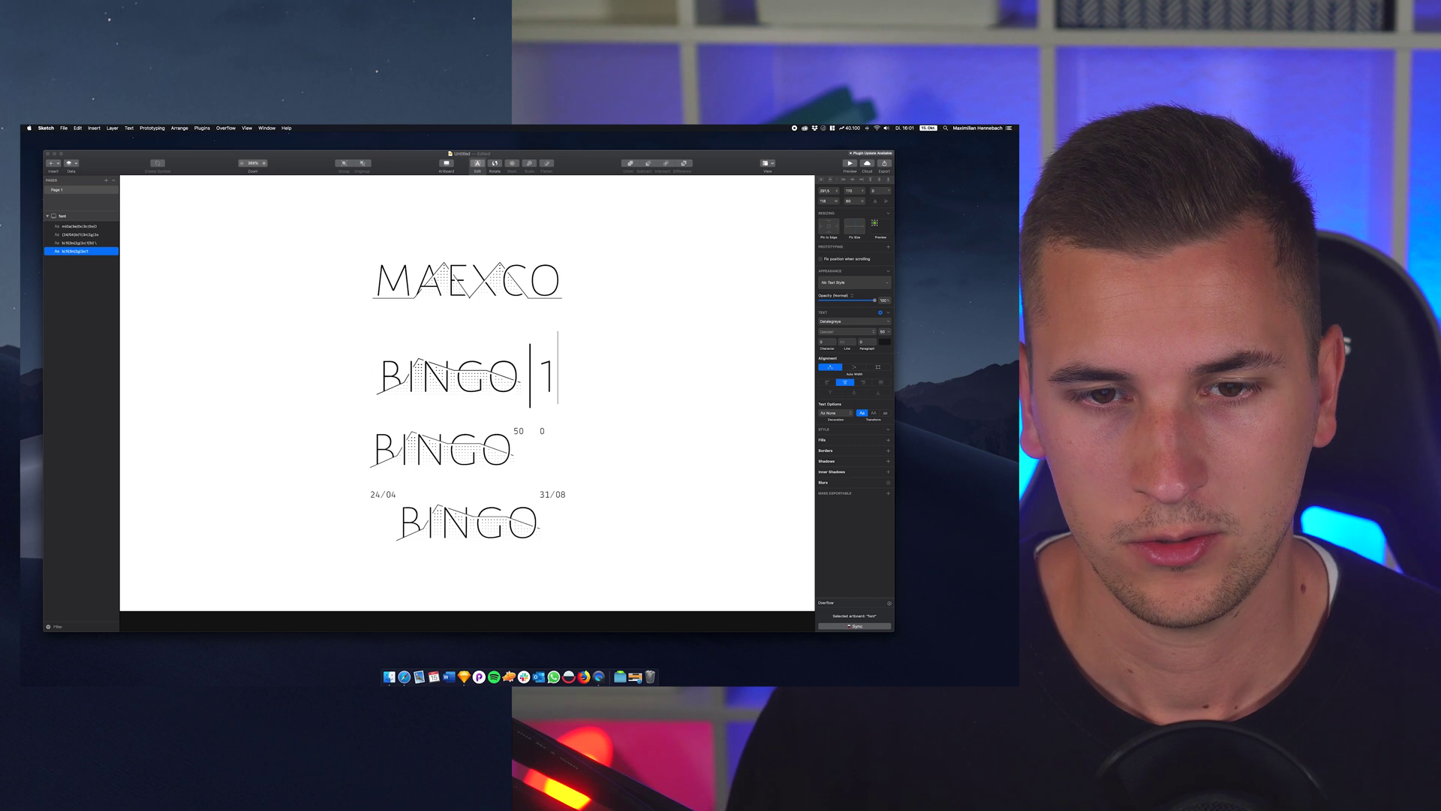
pyautogui.write('0')
pyautogui.press('Escape')
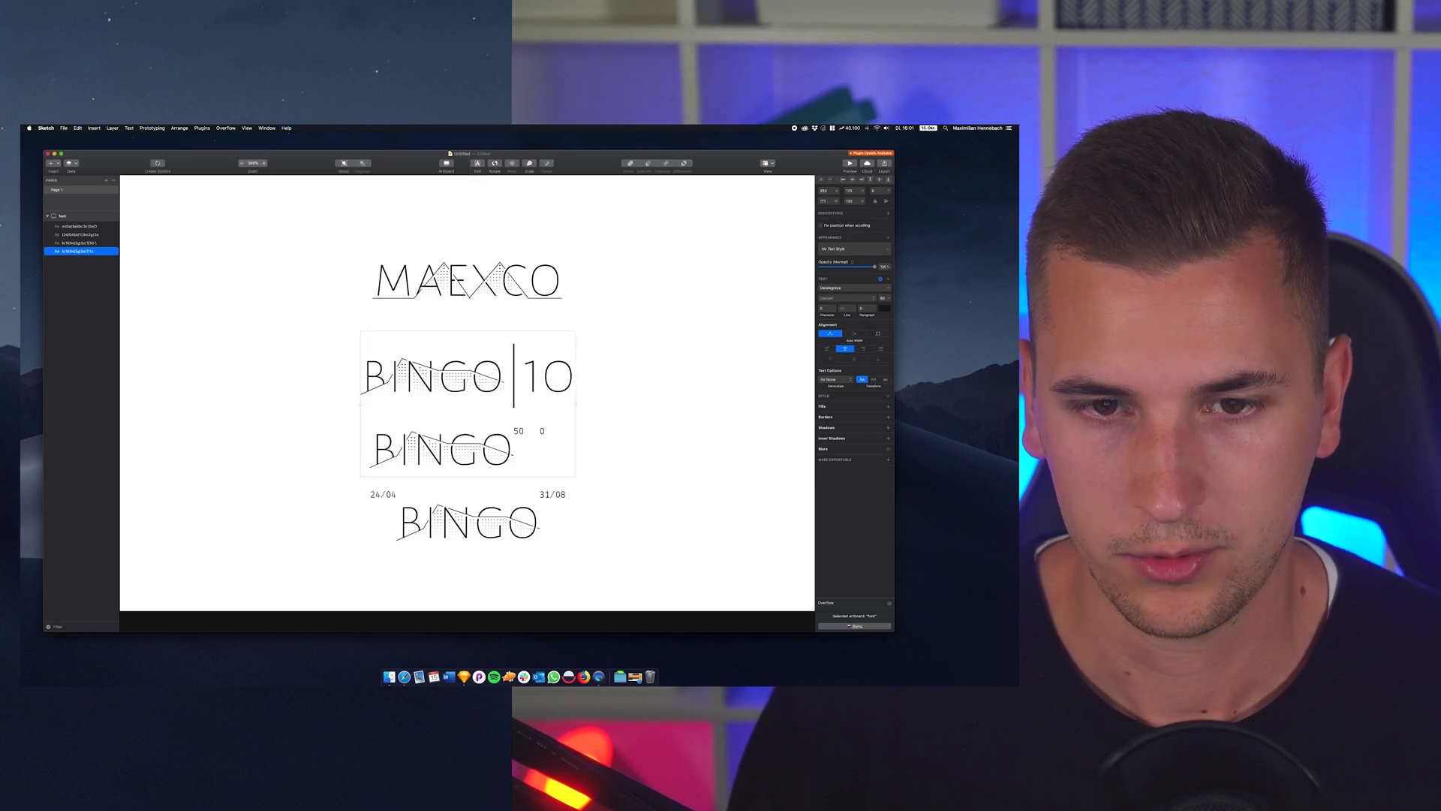
# - Remove the appended "|10" from the end of the BINGO text below MAEXCO
pyautogui.press('Return')
pyautogui.click(575, 368)
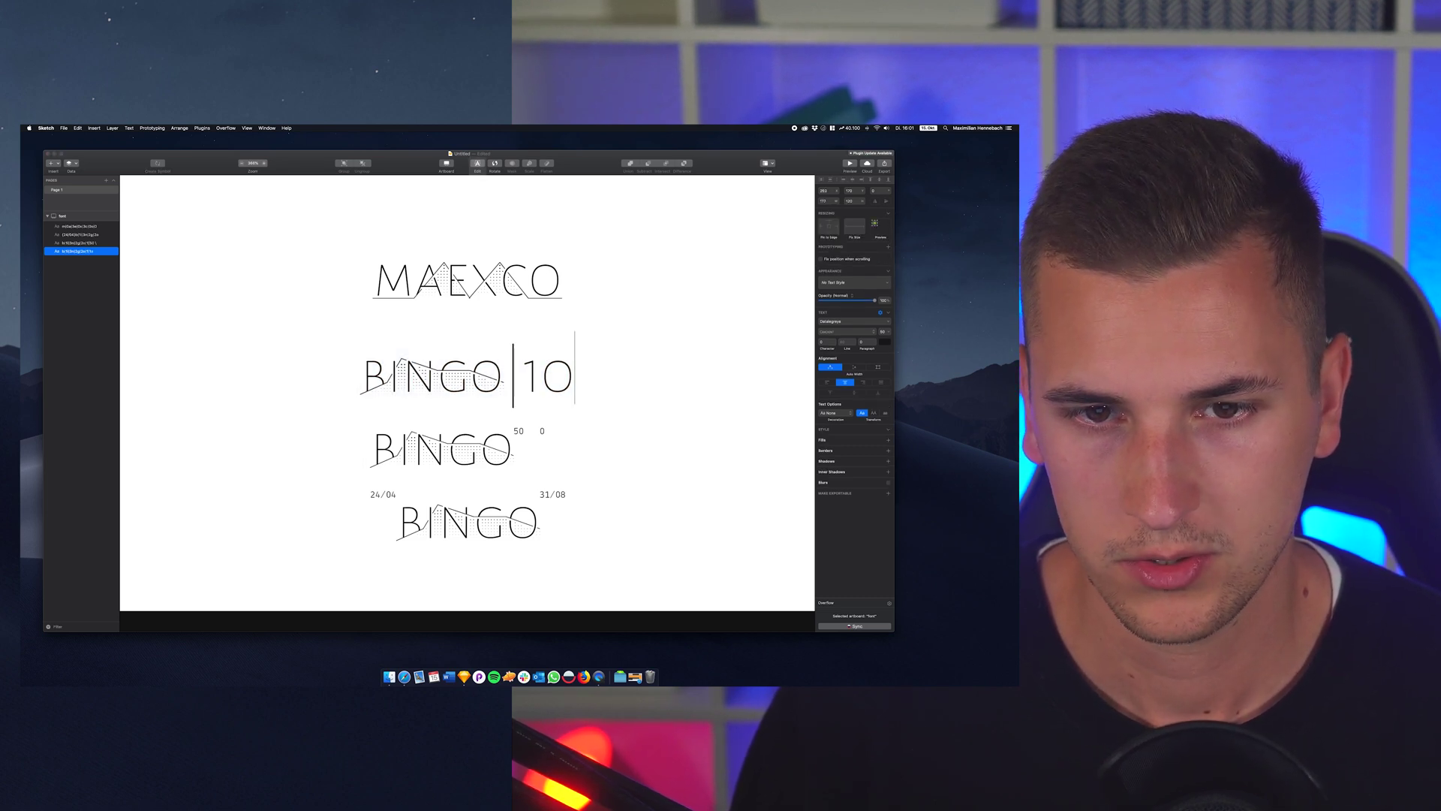
pyautogui.press('BackSpace')
pyautogui.press('BackSpace')
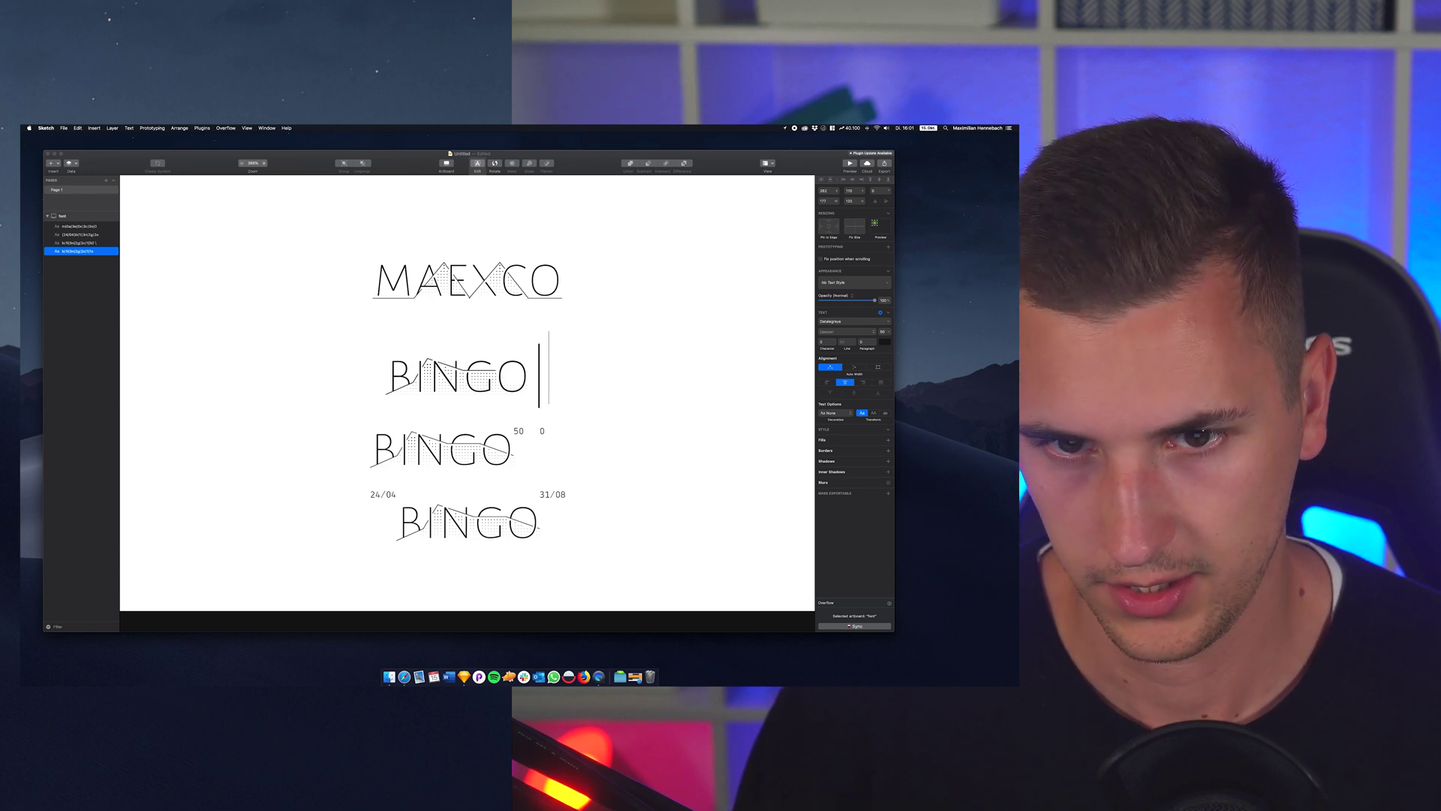
pyautogui.press('BackSpace')
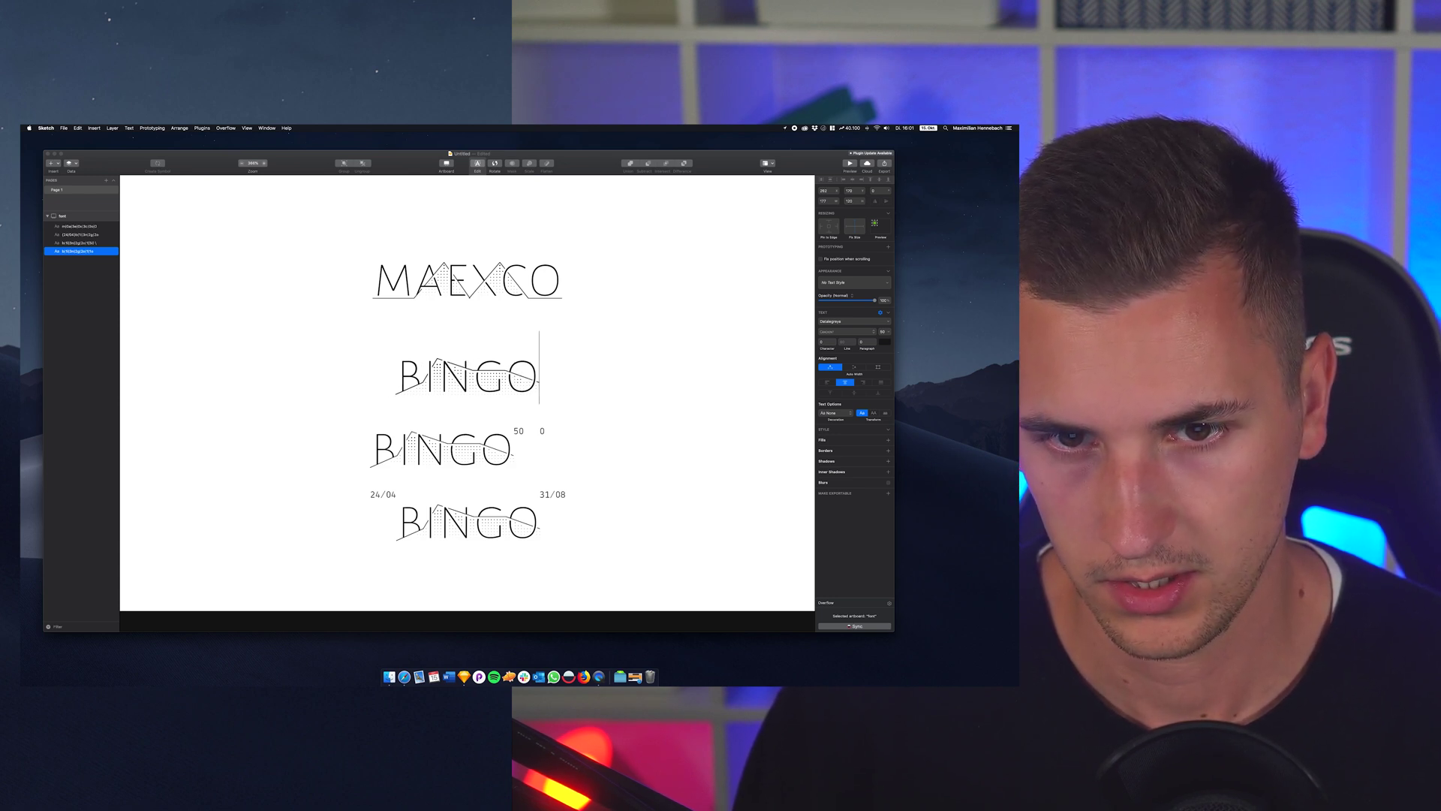
# - Extend the BINGO code below MAEXCO with the letters "o" and "l" so that it spells BINGOOL
pyautogui.write('o')
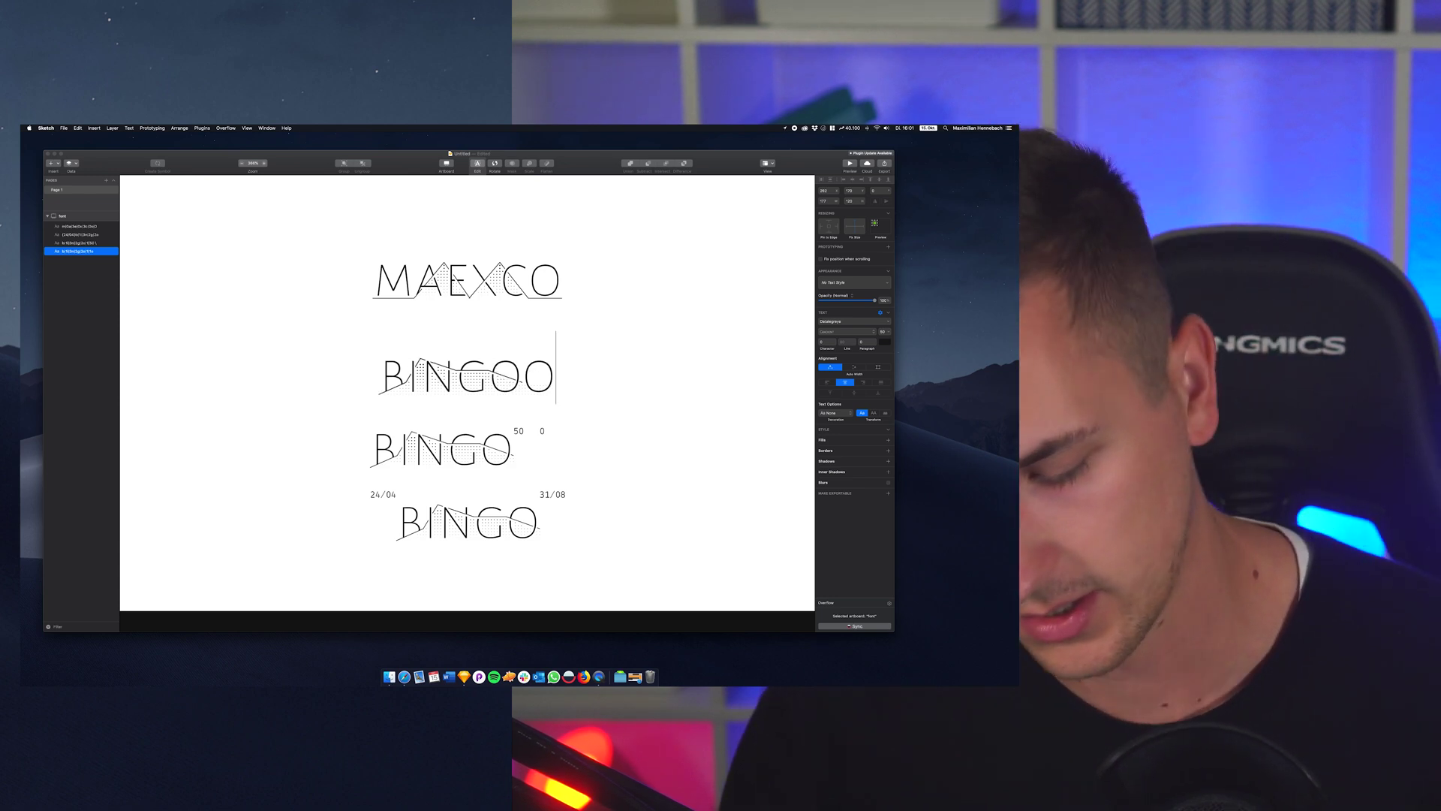
pyautogui.write('<')
pyautogui.press('BackSpace')
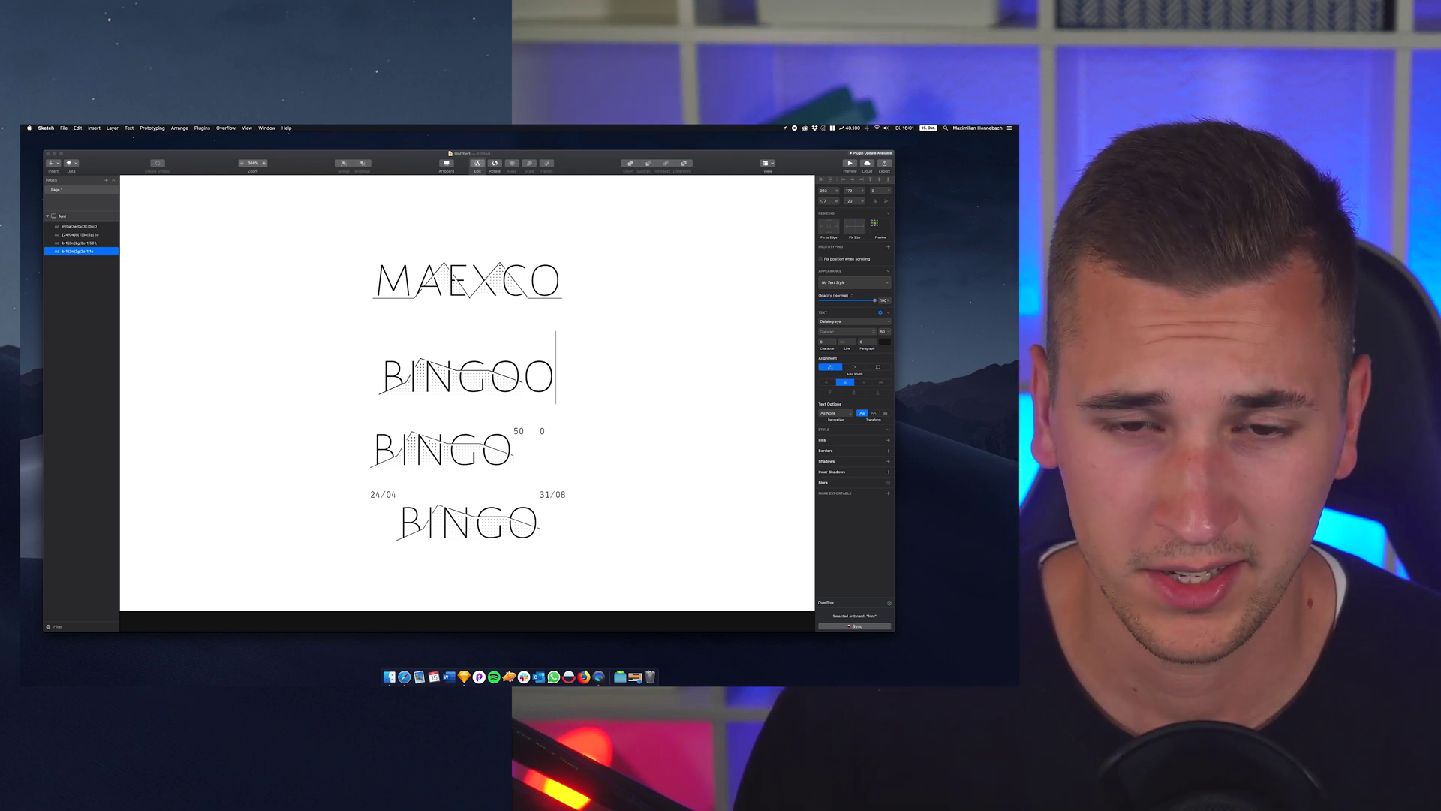
pyautogui.write('|')
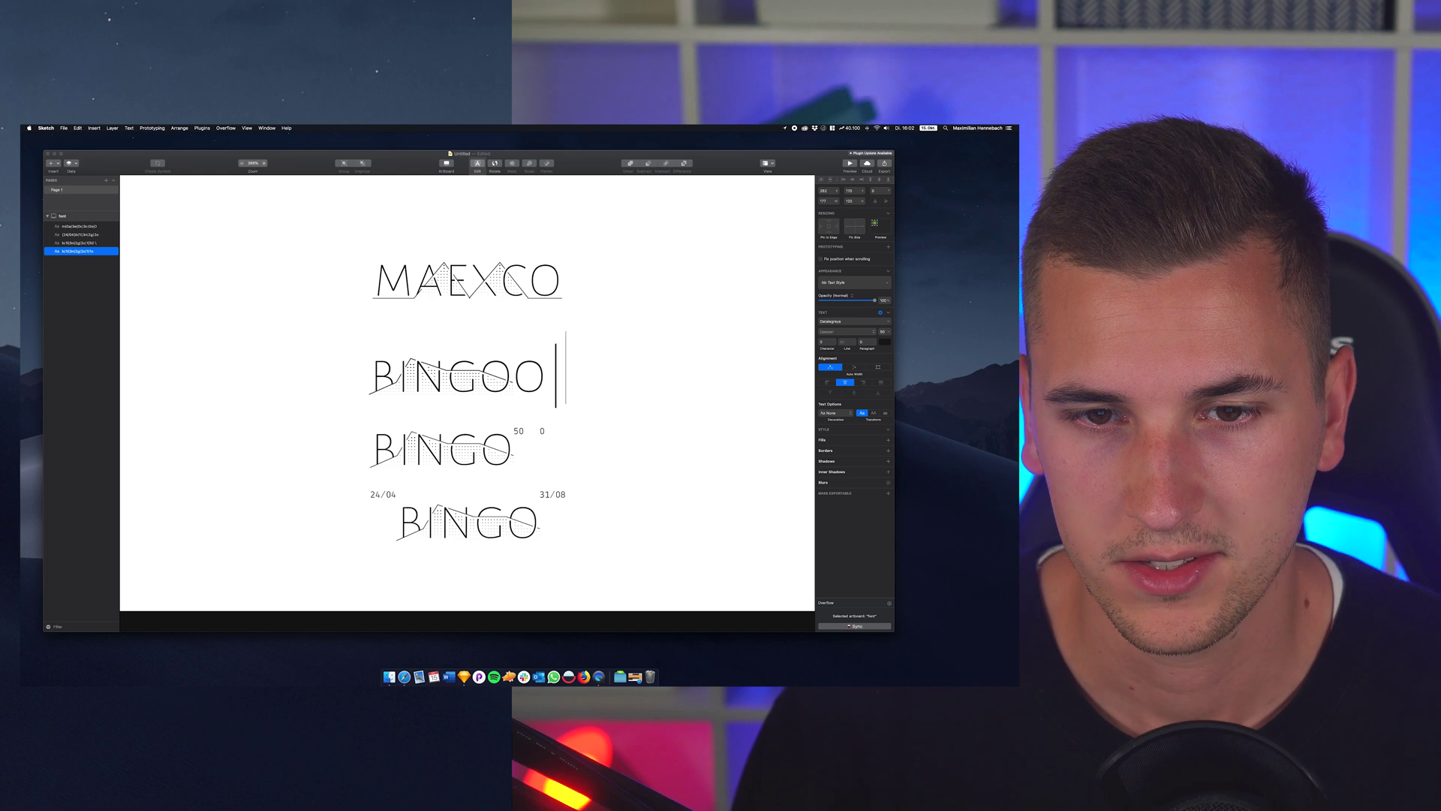
pyautogui.press('BackSpace')
pyautogui.write('l')
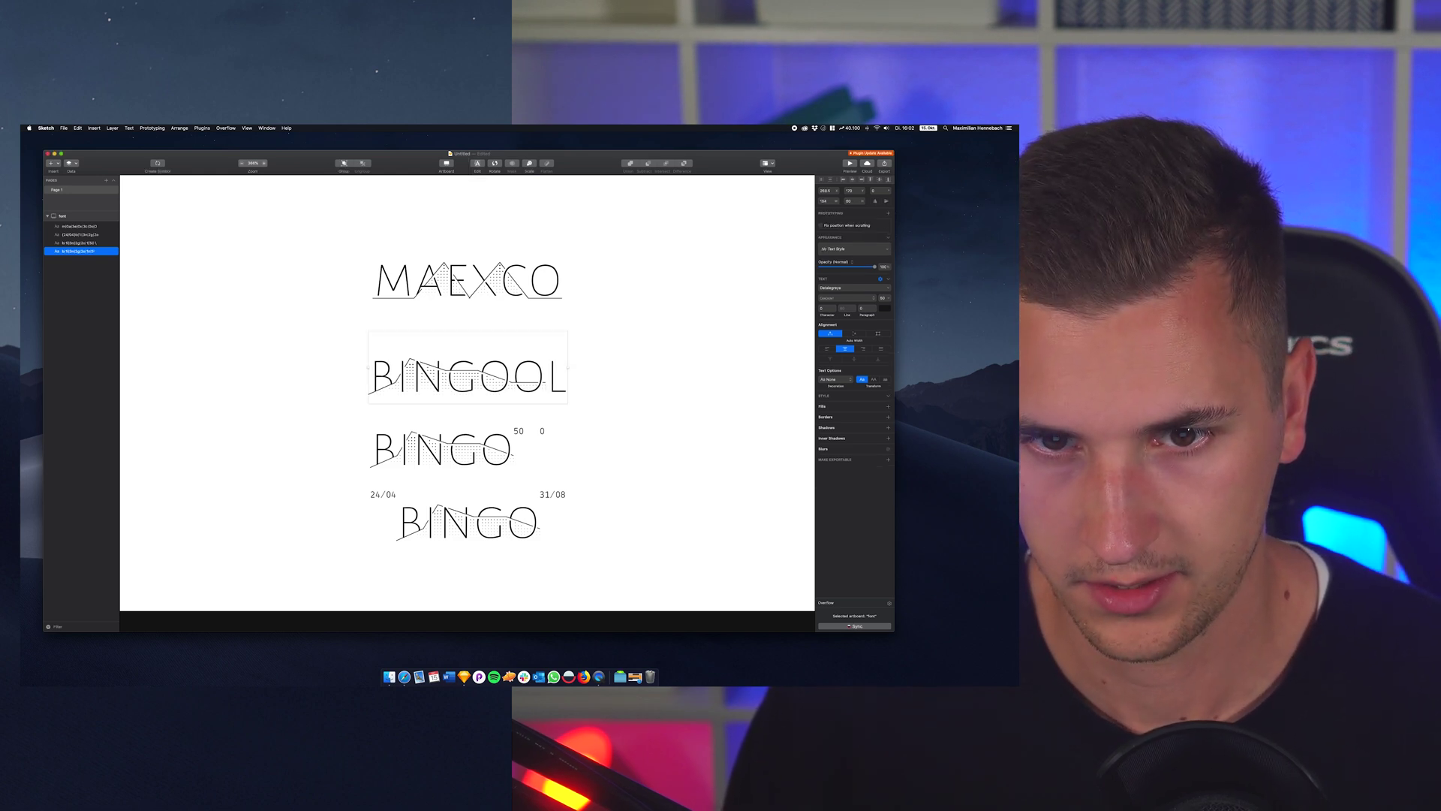
# - Append "|3" to the BINGOOL code to give the final L a graph value, and finish editing the text
pyautogui.press('super+a')
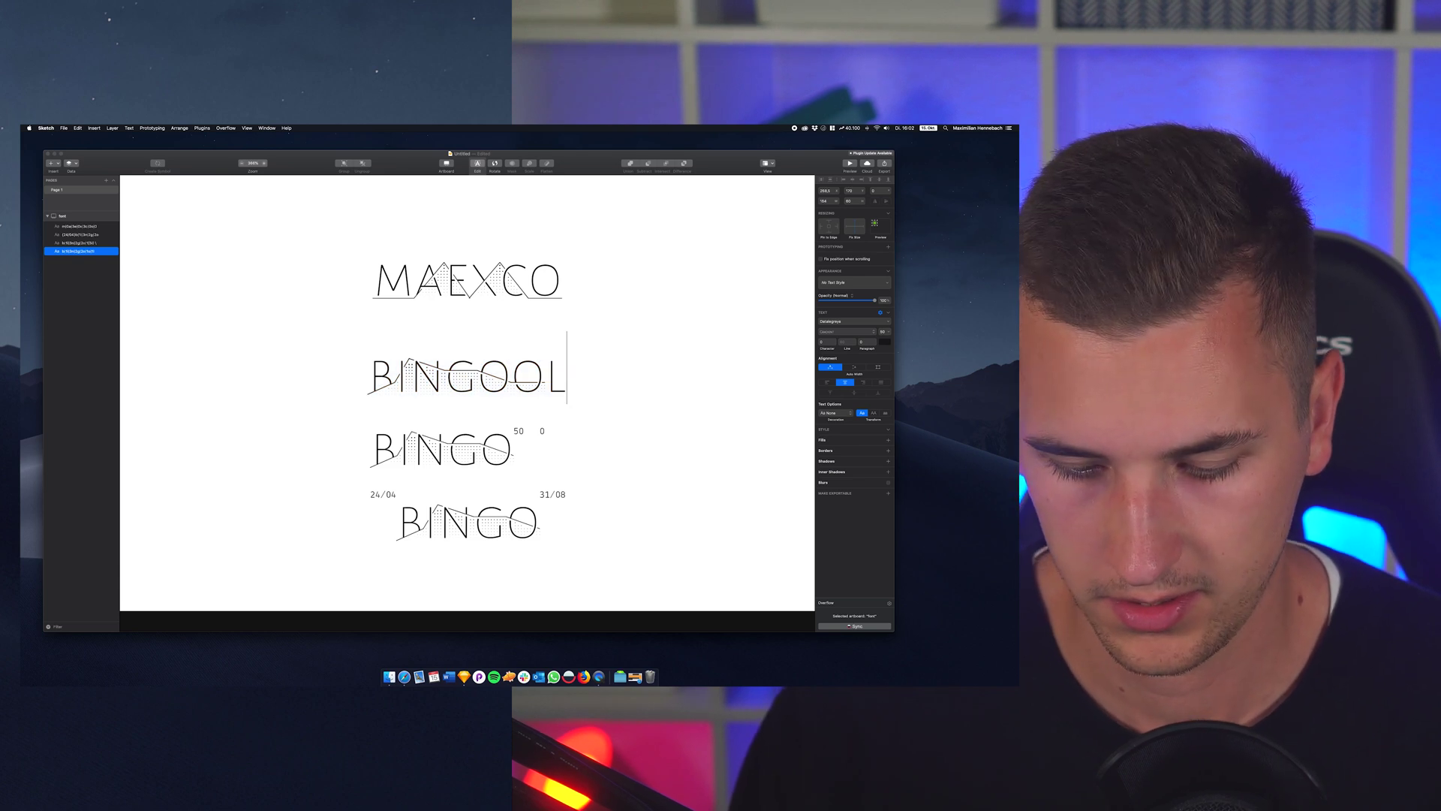
pyautogui.press('Left')
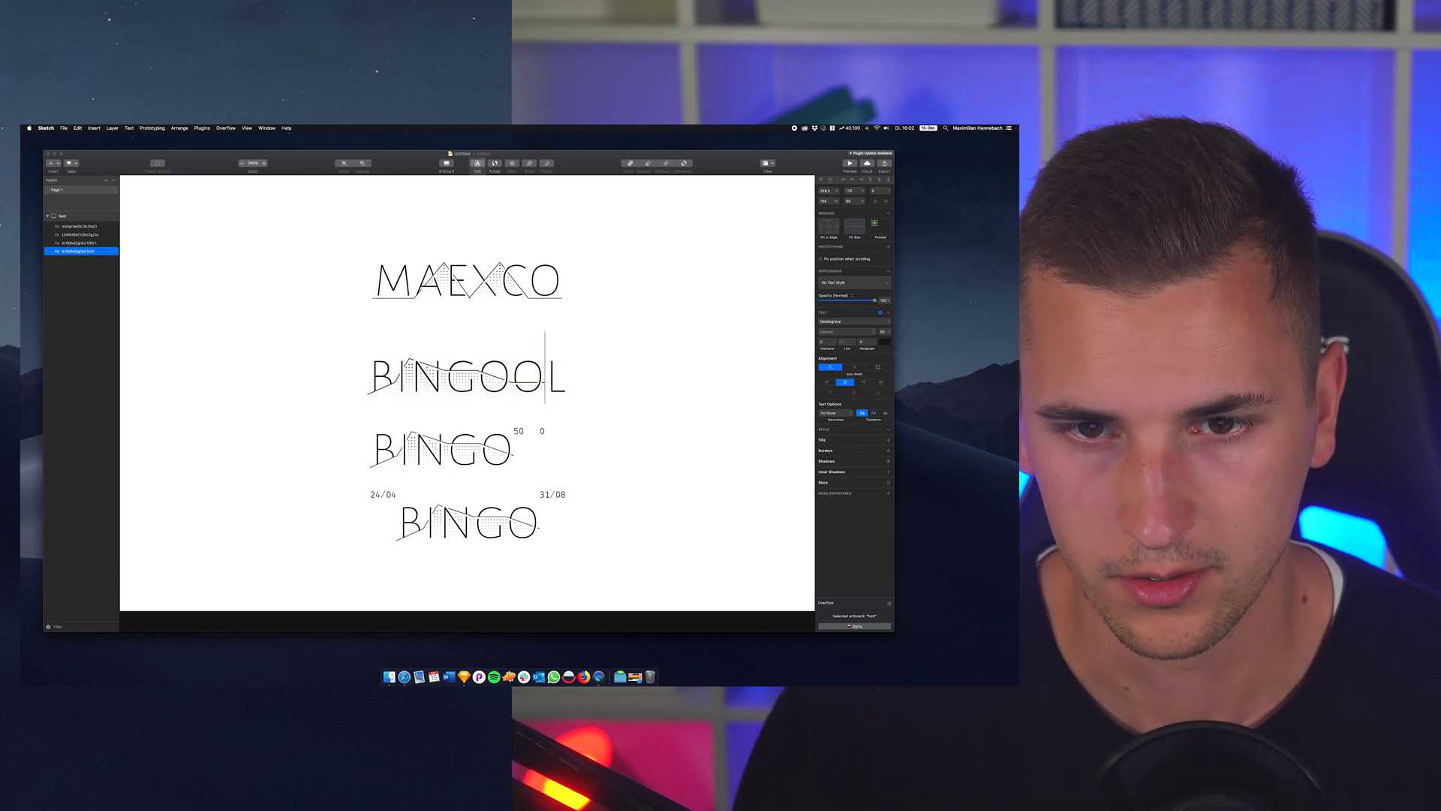
pyautogui.press('Right')
pyautogui.write('|')
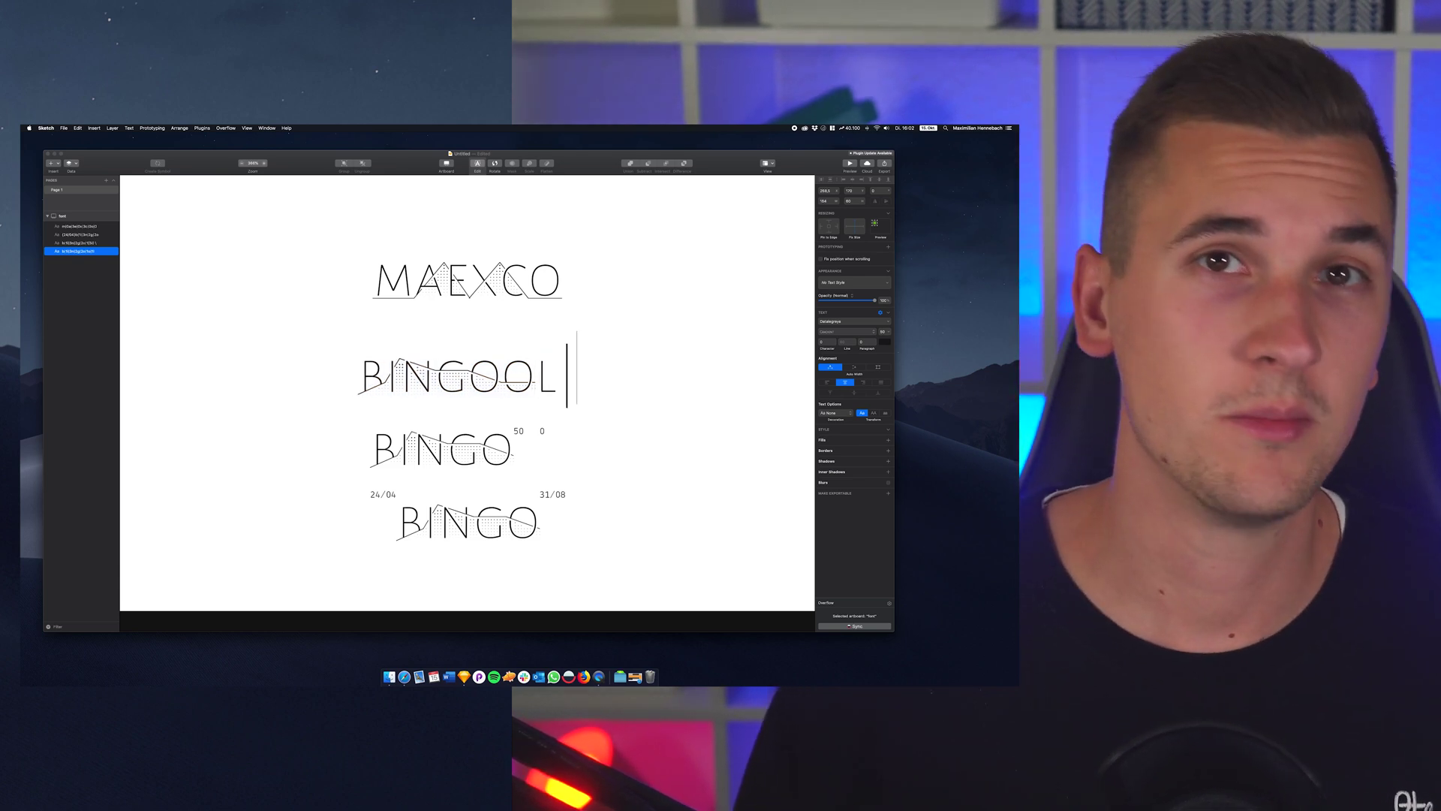
pyautogui.write('43')
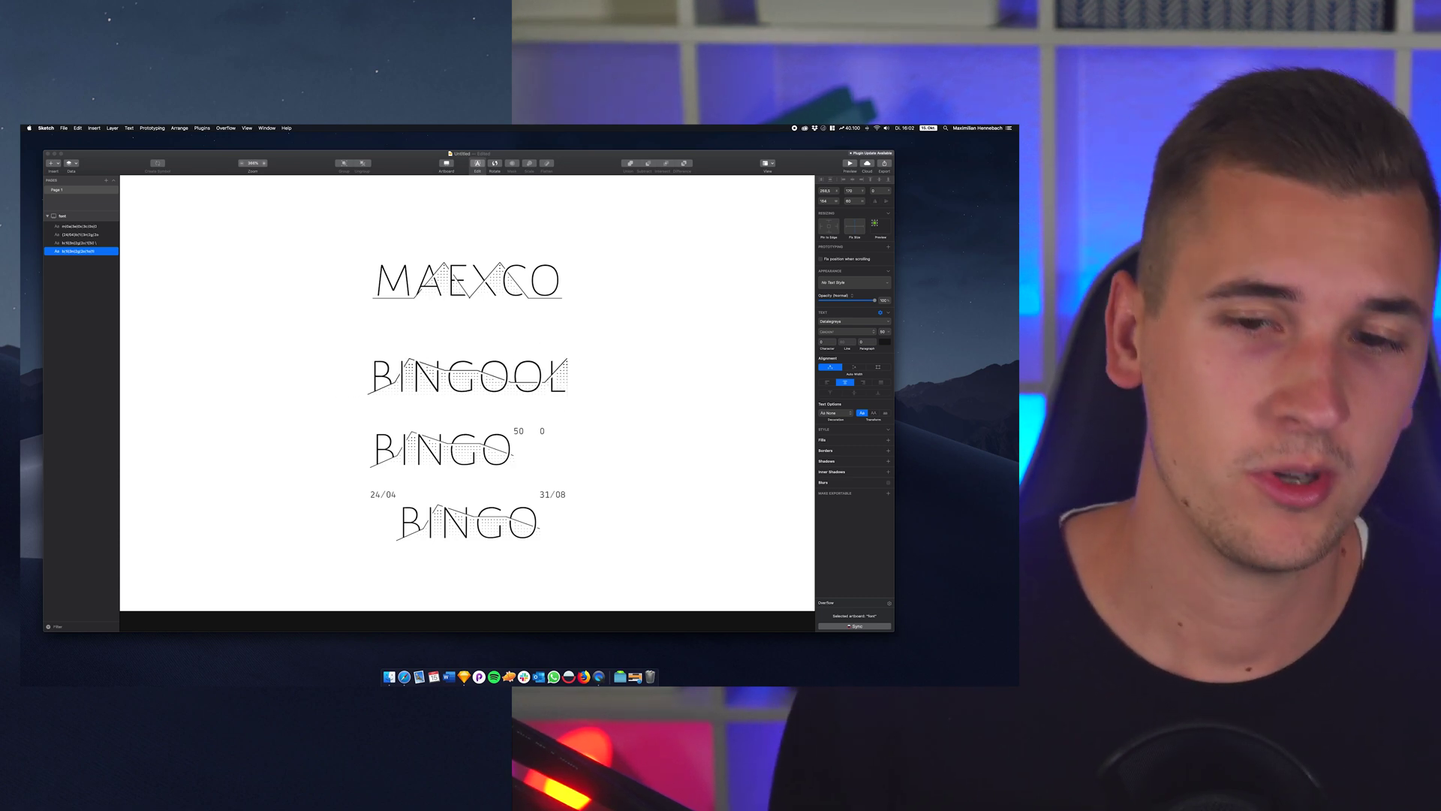
pyautogui.press('Escape')
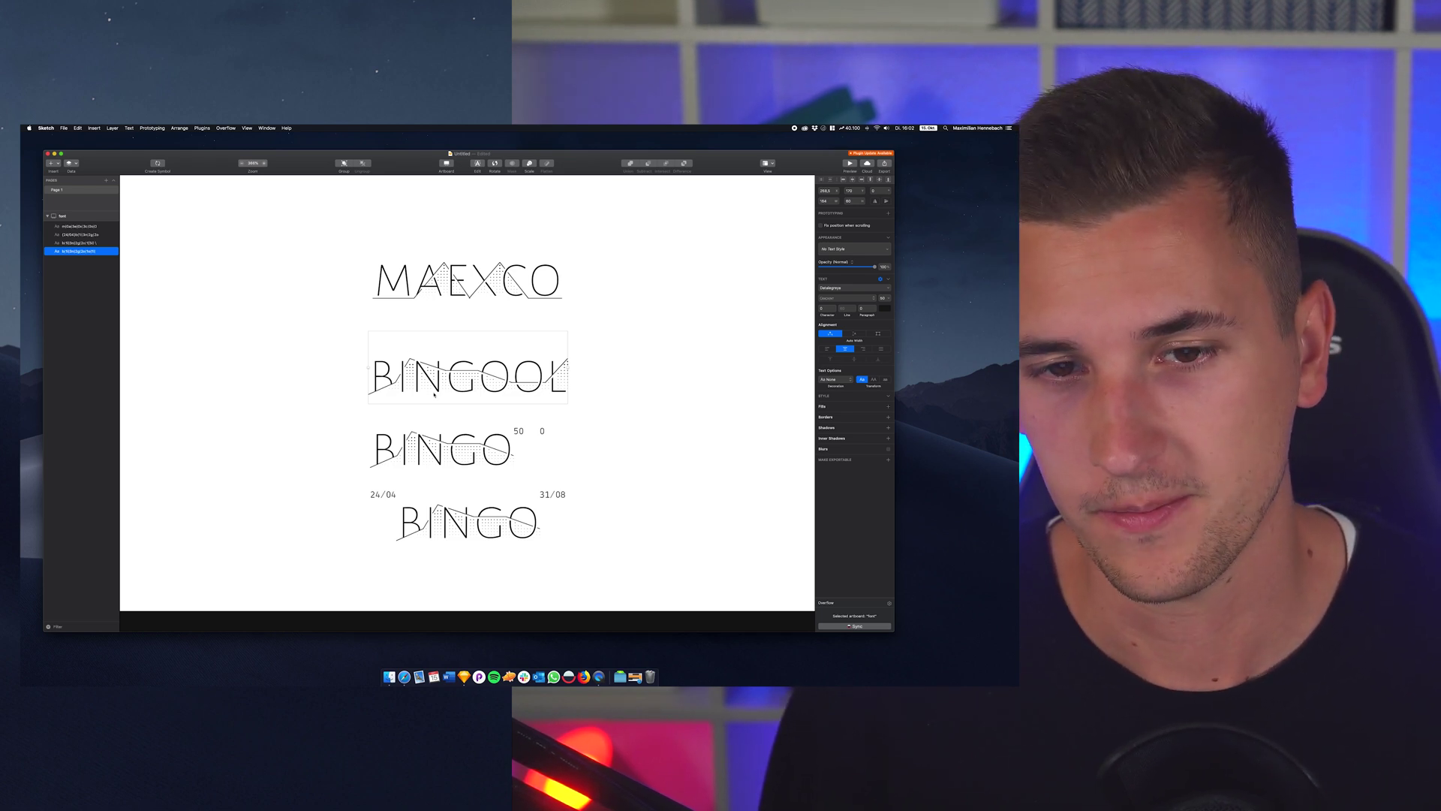
# - Move the BINGOOL text slightly up towards MAEXCO, centred on the other lines, and clear the selection
pyautogui.scroll(-1, 425, 379)
pyautogui.moveTo(424, 381); pyautogui.dragTo(425, 365)
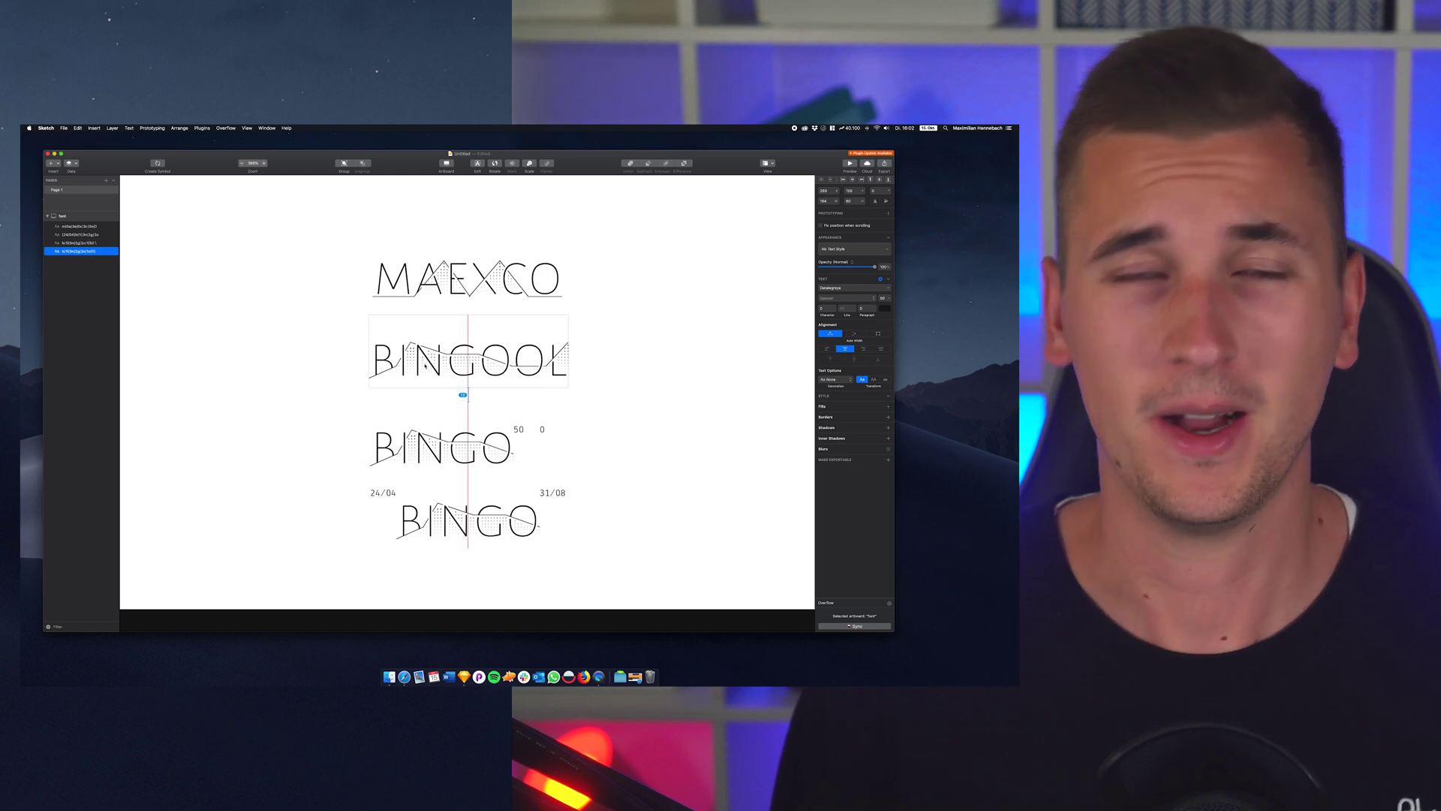
pyautogui.click(331, 352)
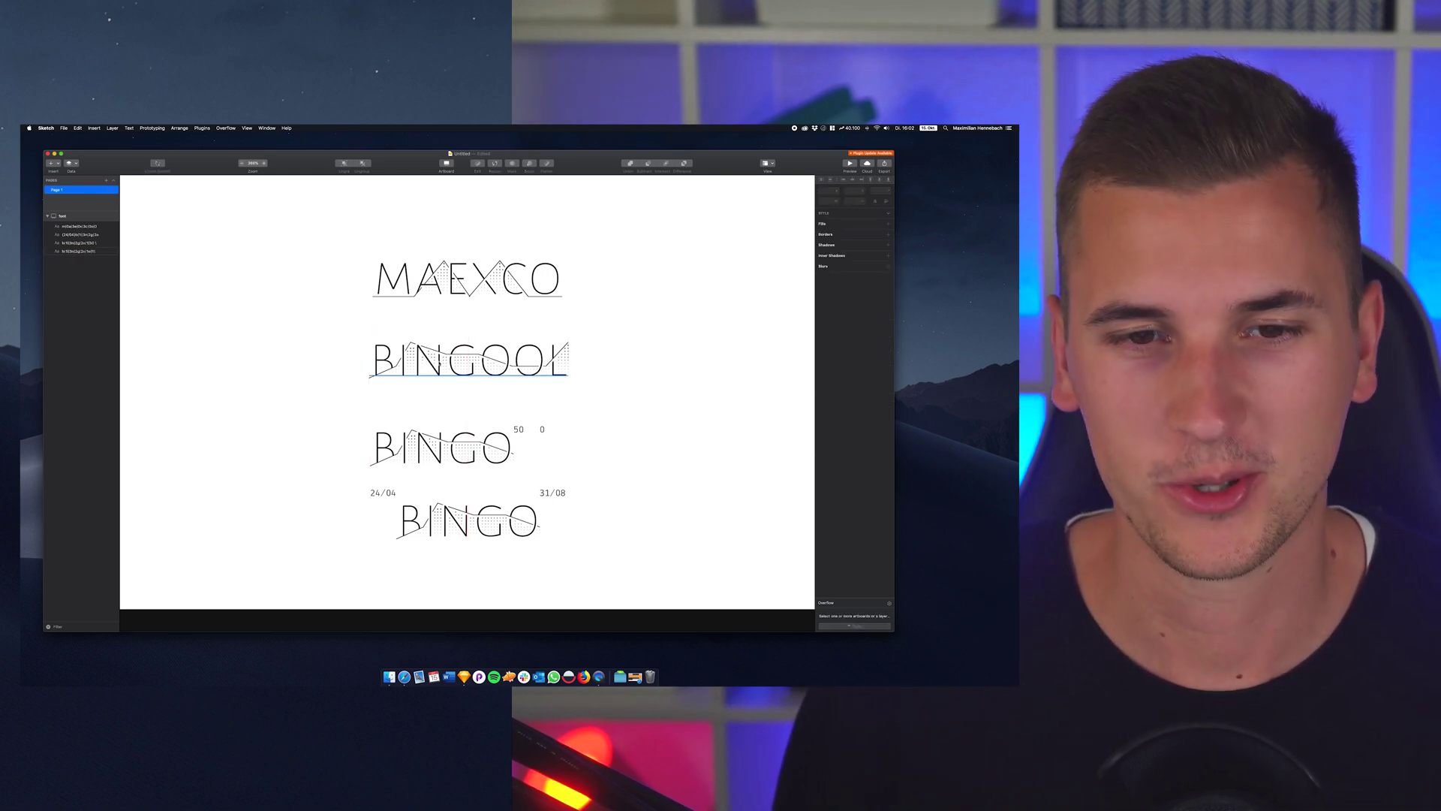
# - Apply the OpenType Ziffernabstand option Nicht-proportionale Ziffern to the BINGOOL text
pyautogui.scroll(5, 330, 351)
pyautogui.scroll(-4, 342, 298)
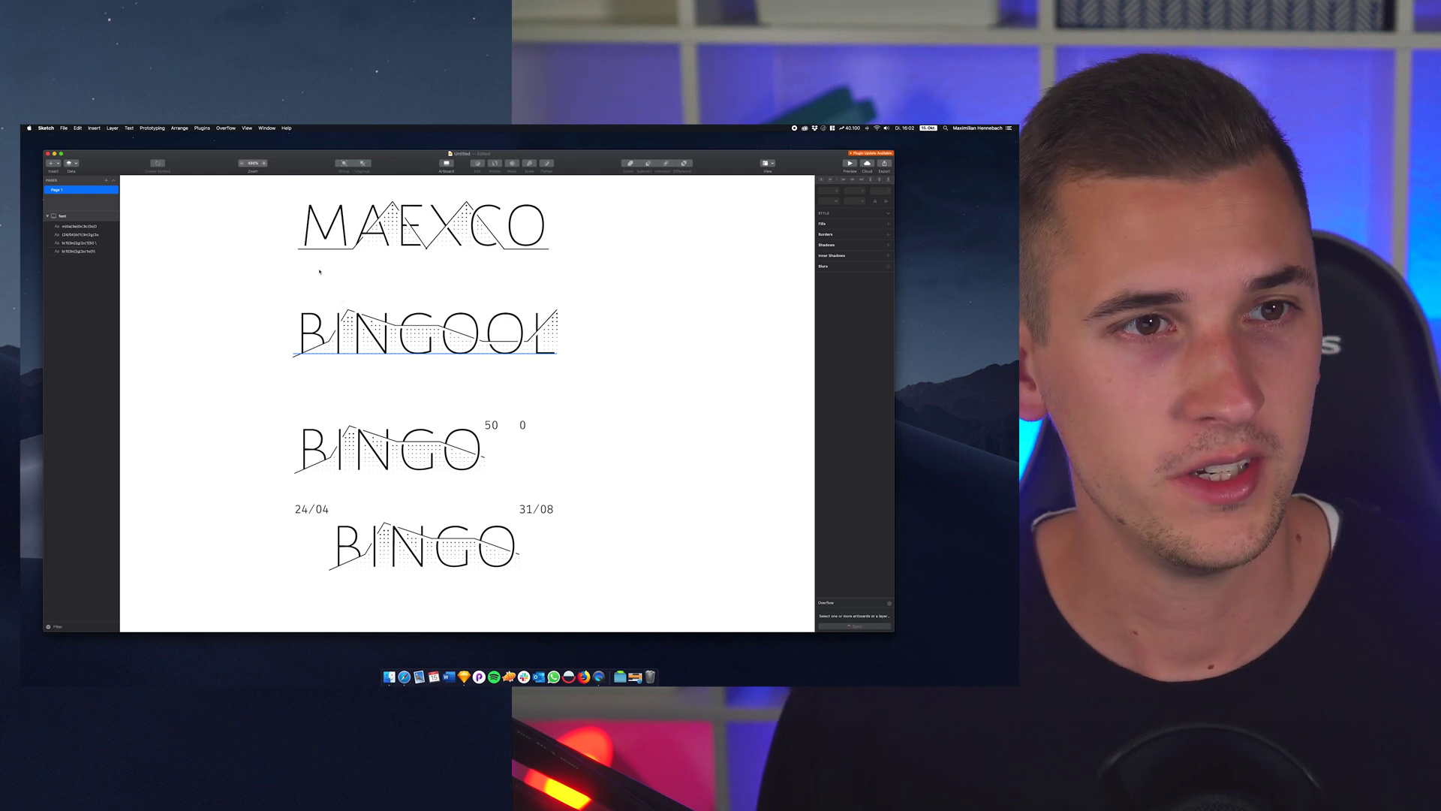
pyautogui.scroll(1, 319, 271)
pyautogui.doubleClick(418, 330)
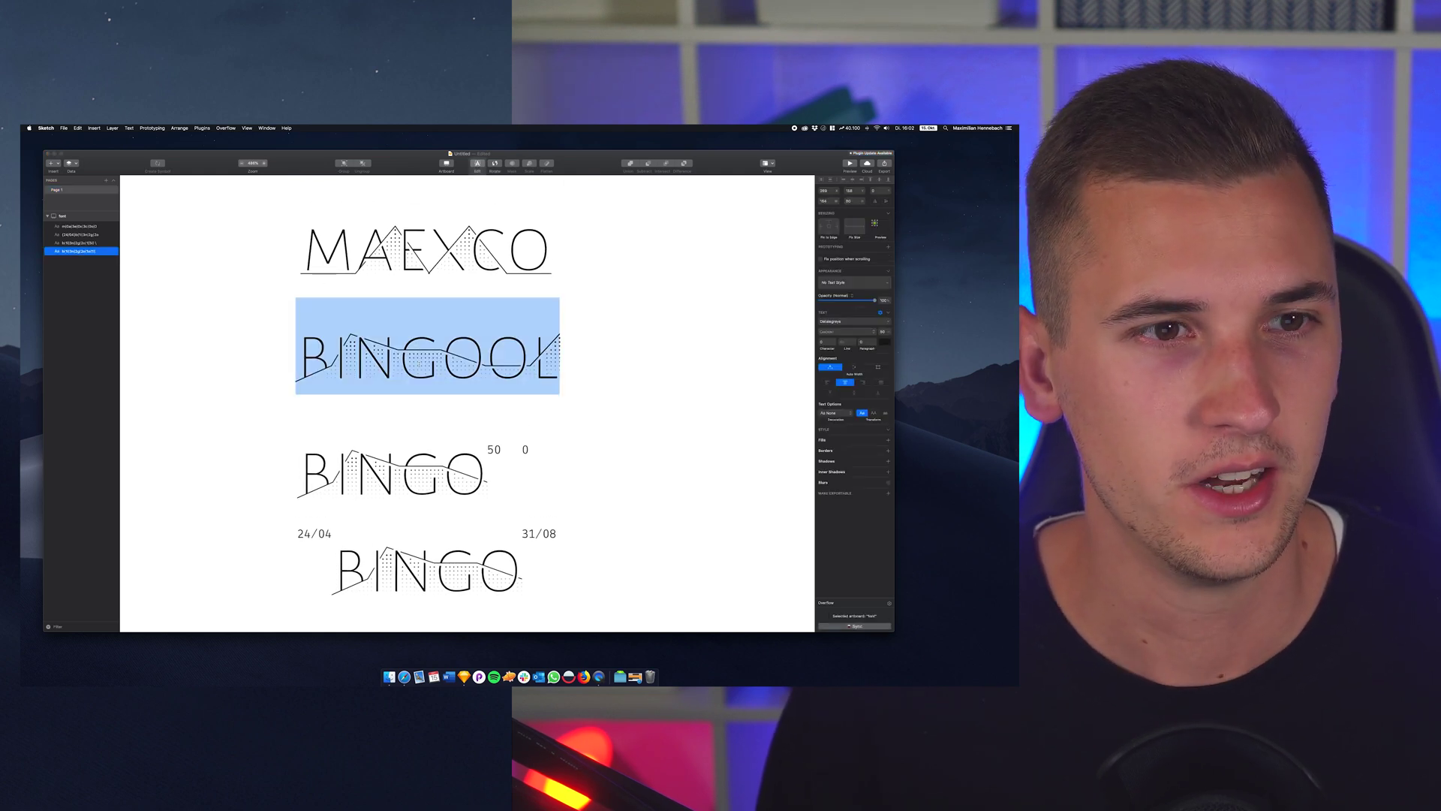
pyautogui.press('Escape')
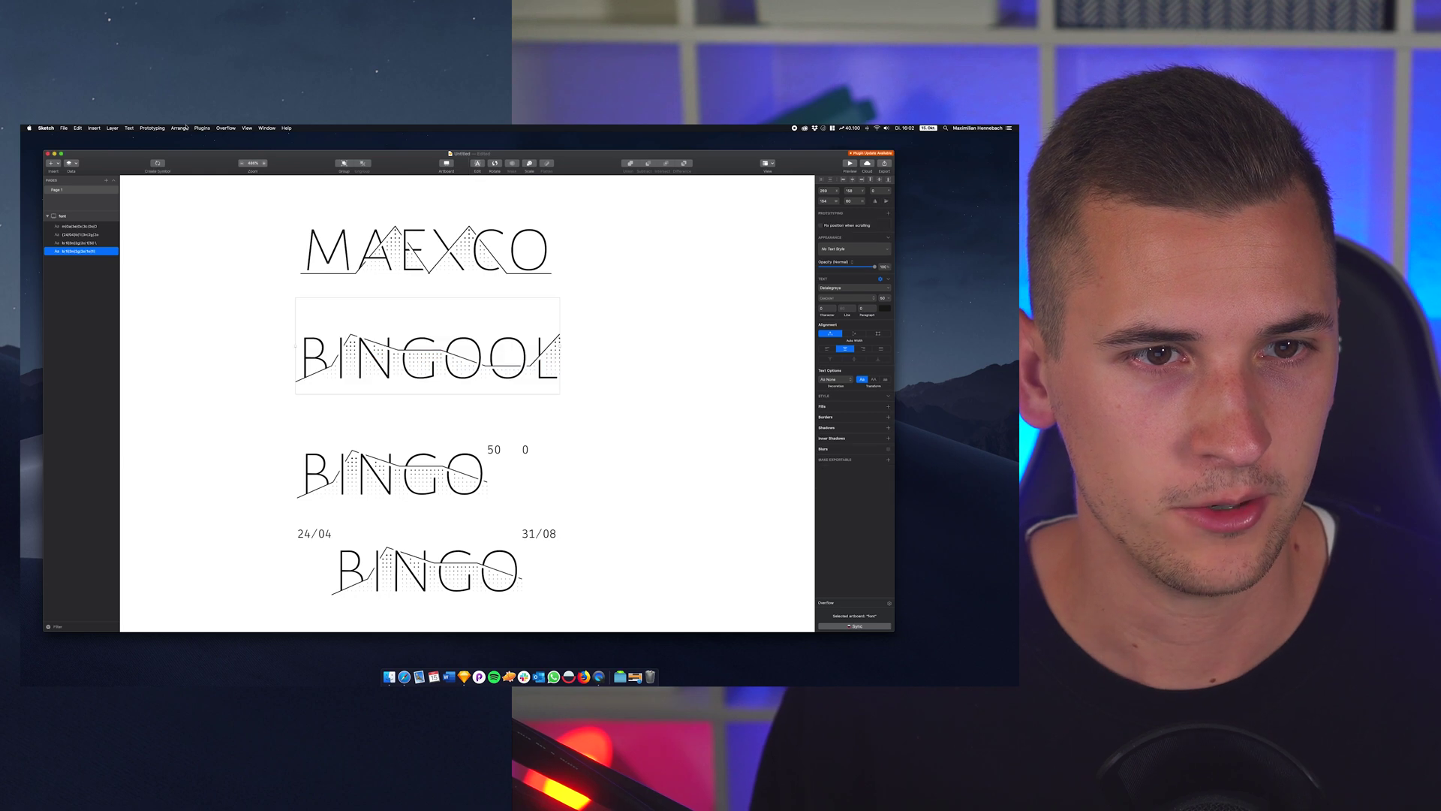
pyautogui.click(129, 127)
pyautogui.moveTo(160, 233)
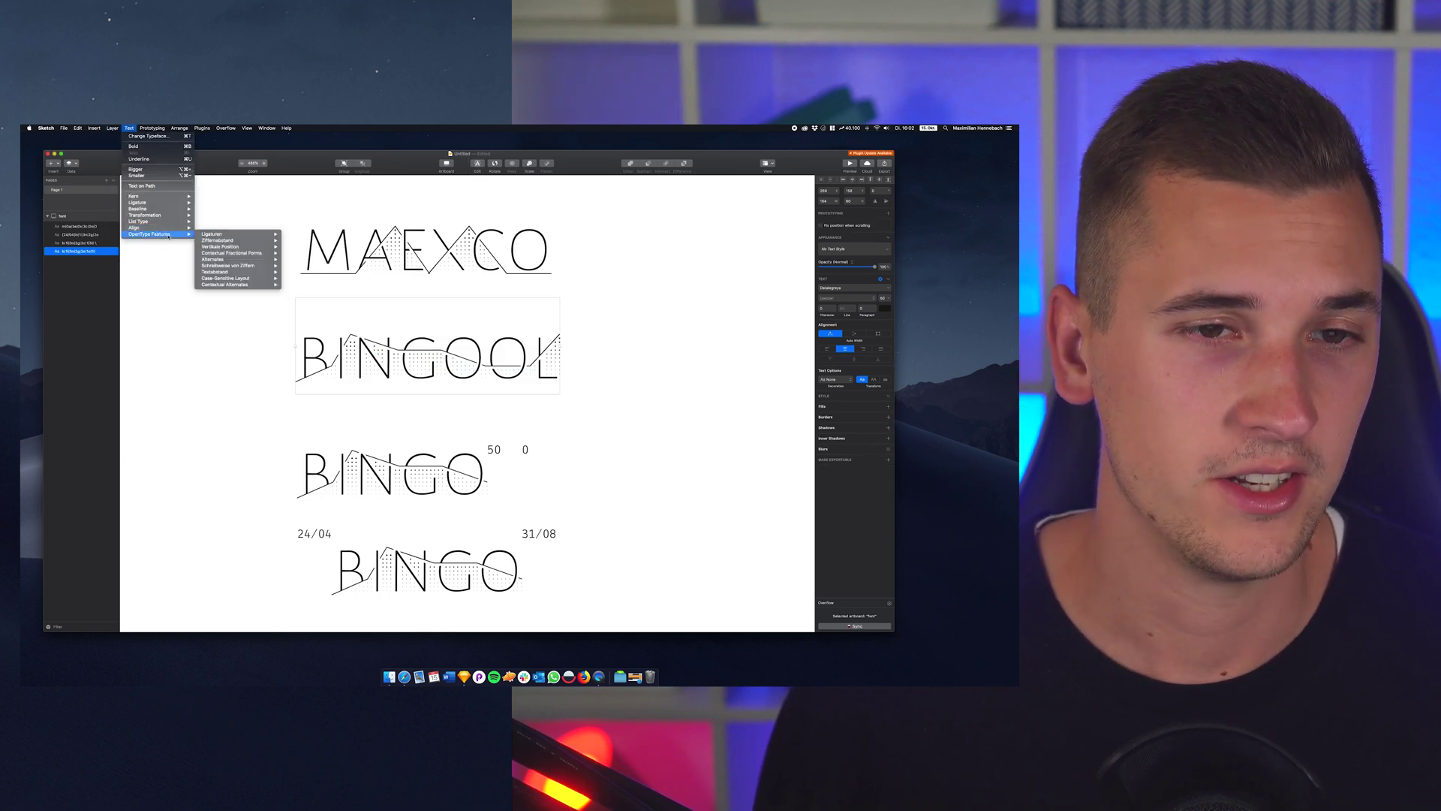
pyautogui.moveTo(217, 240)
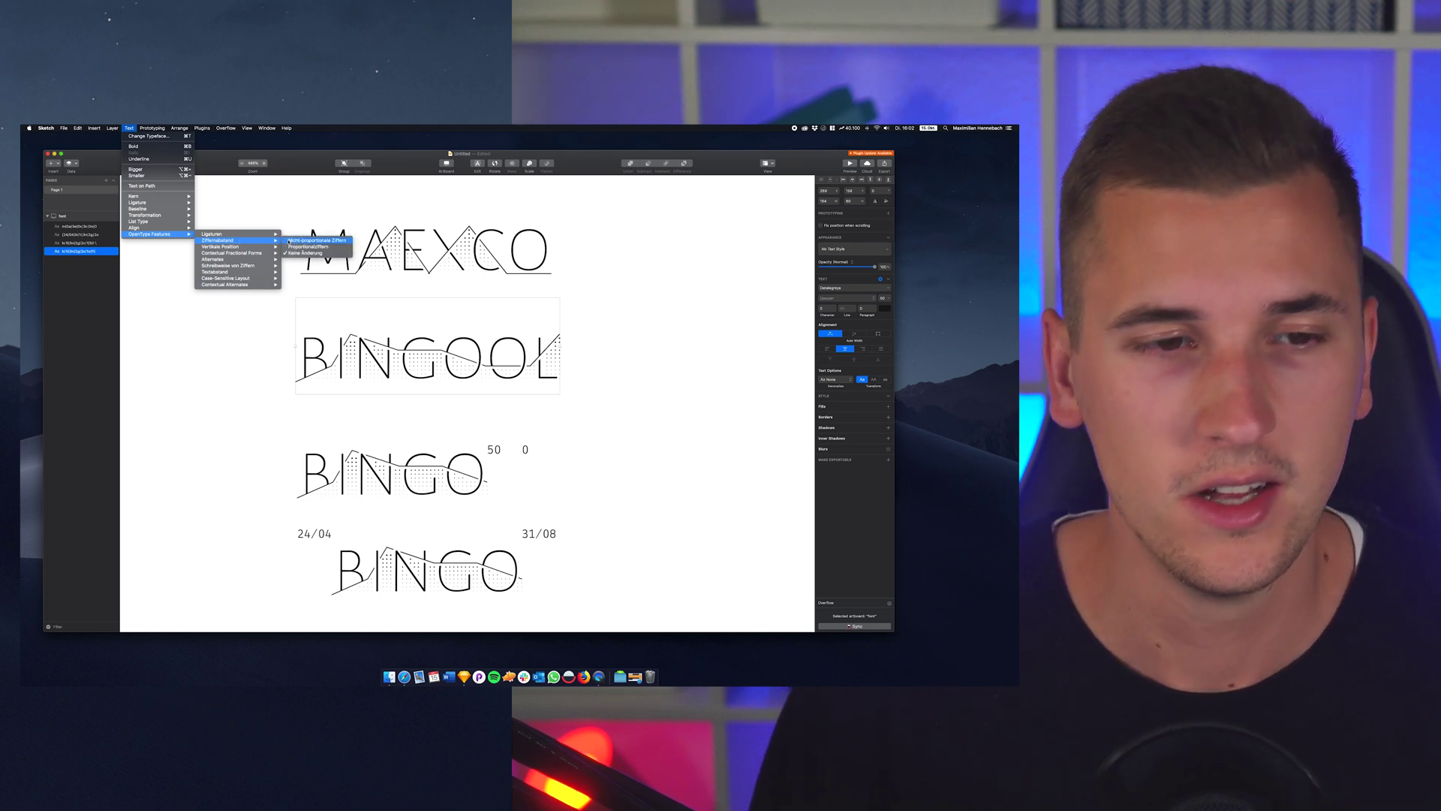
pyautogui.click(303, 241)
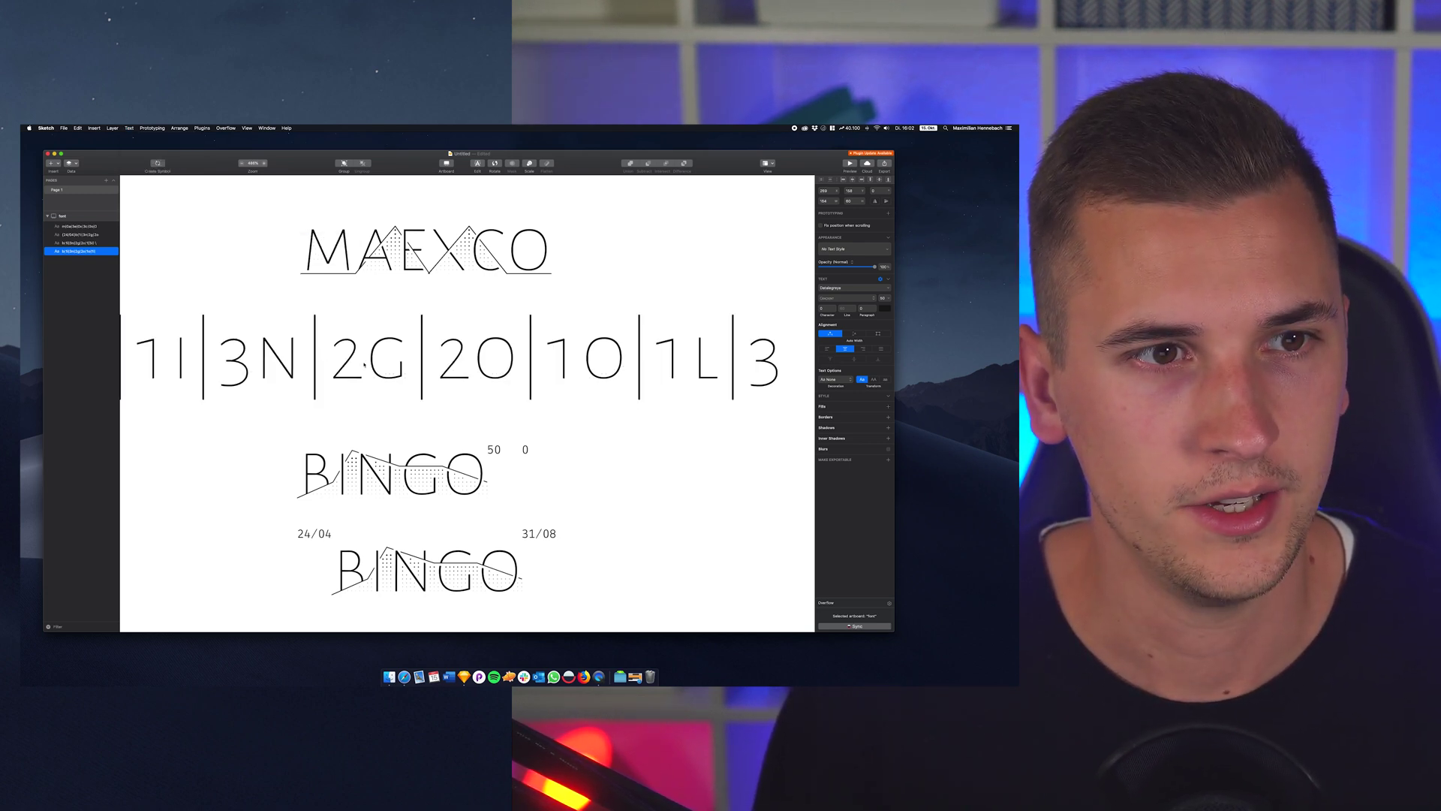
# - Reset the BINGOOL text's OpenType Ziffernabstand to Keine Änderung
pyautogui.scroll(-2, 467, 405)
pyautogui.scroll(-2, 467, 405)
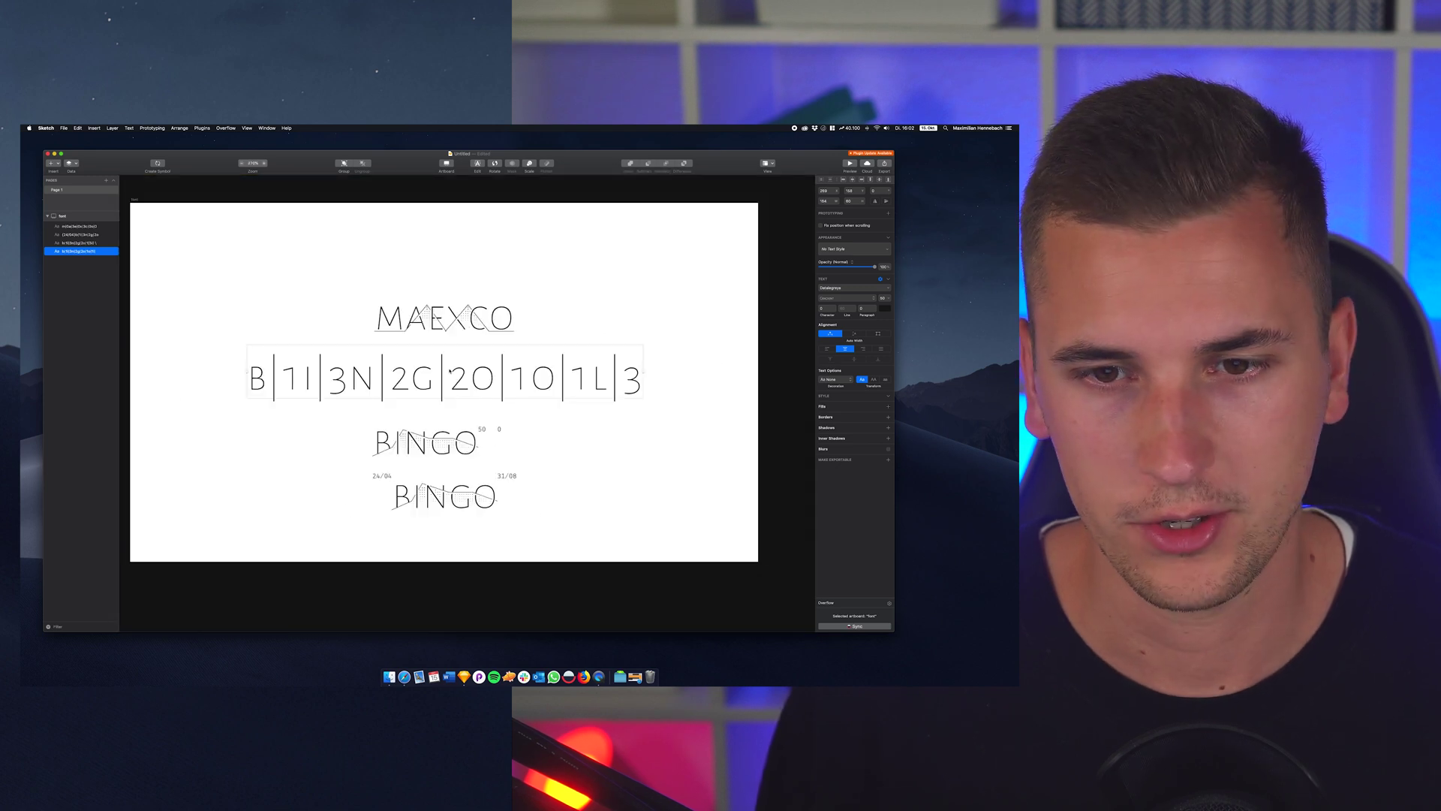
pyautogui.click(129, 128)
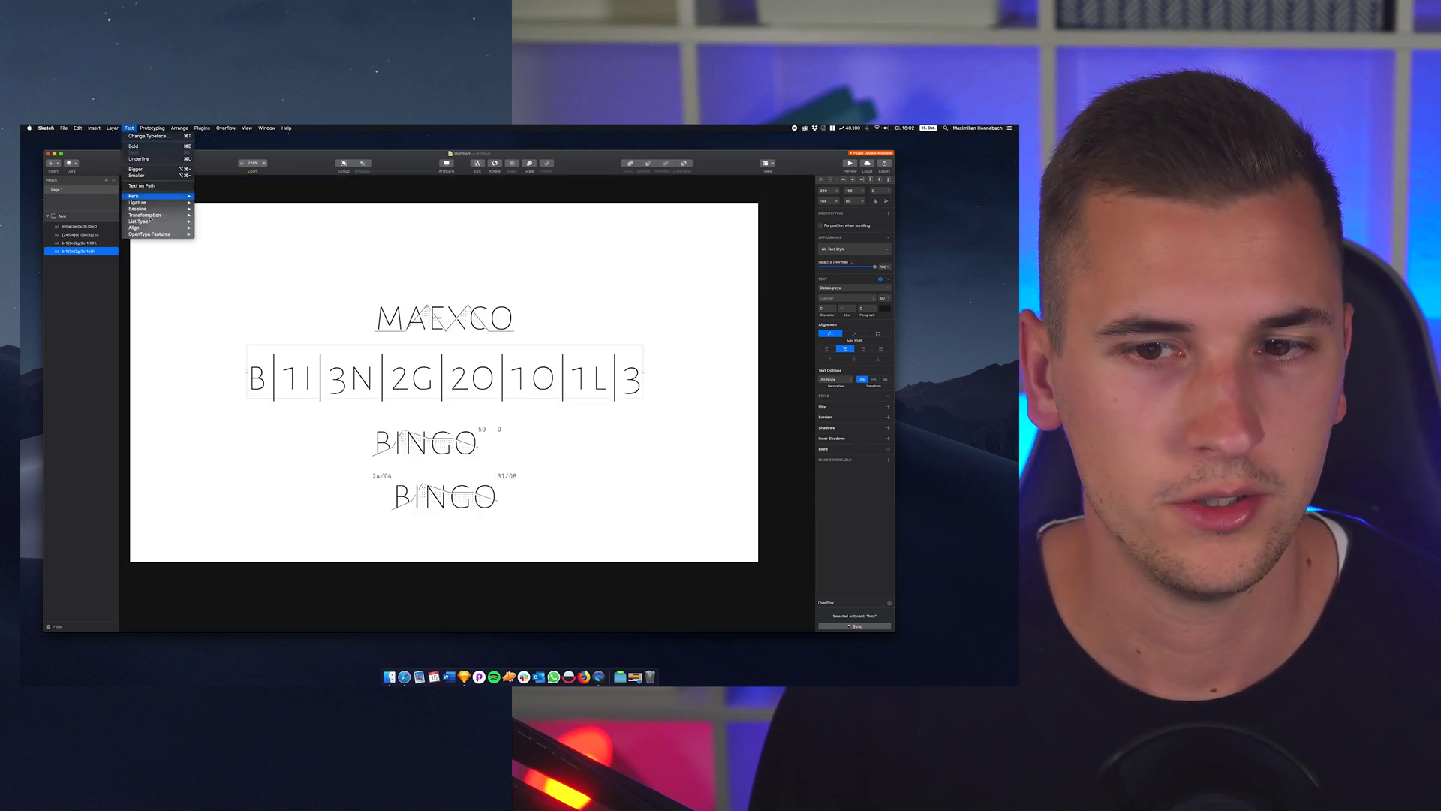
pyautogui.press('Escape')
pyautogui.click(129, 128)
pyautogui.click(486, 378)
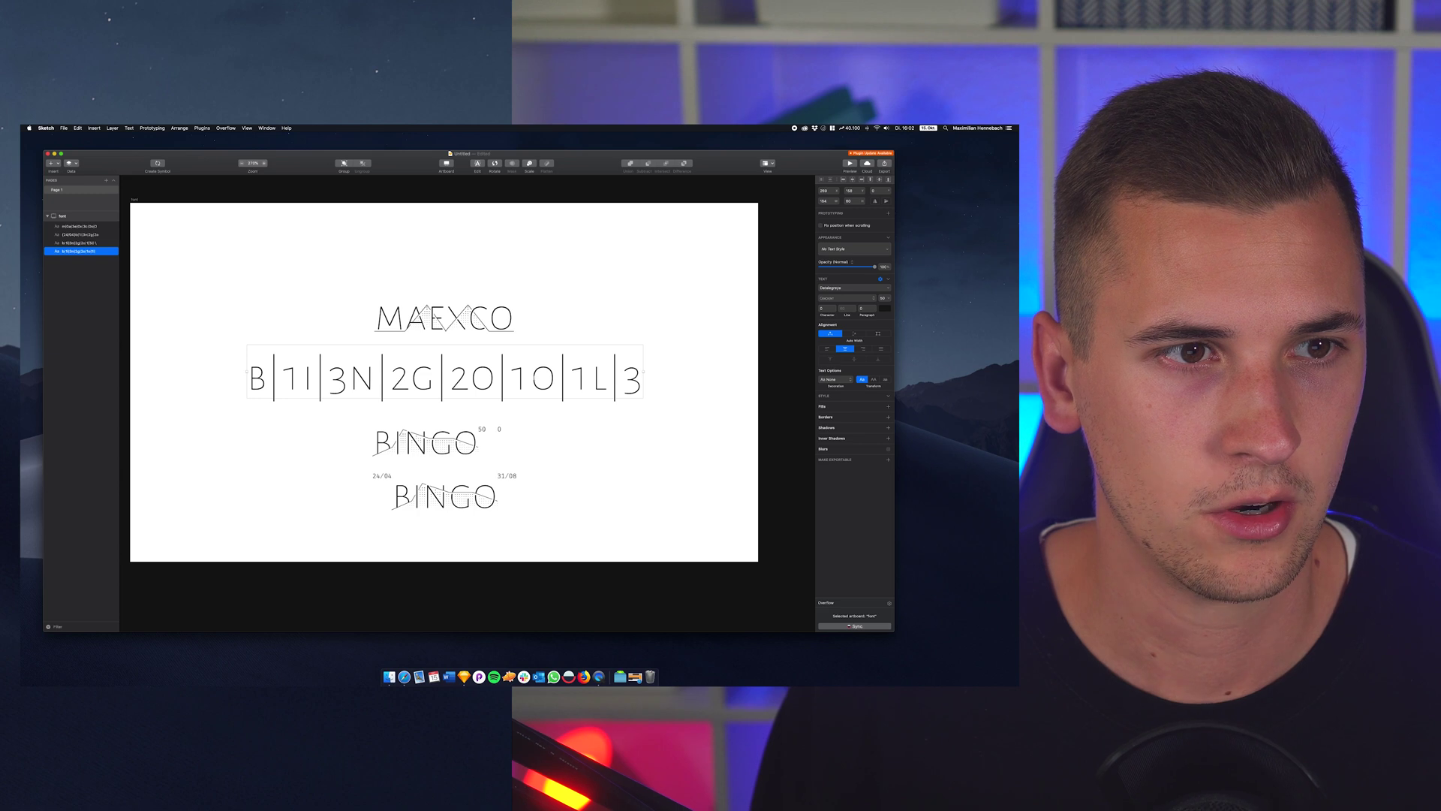
pyautogui.press('Return')
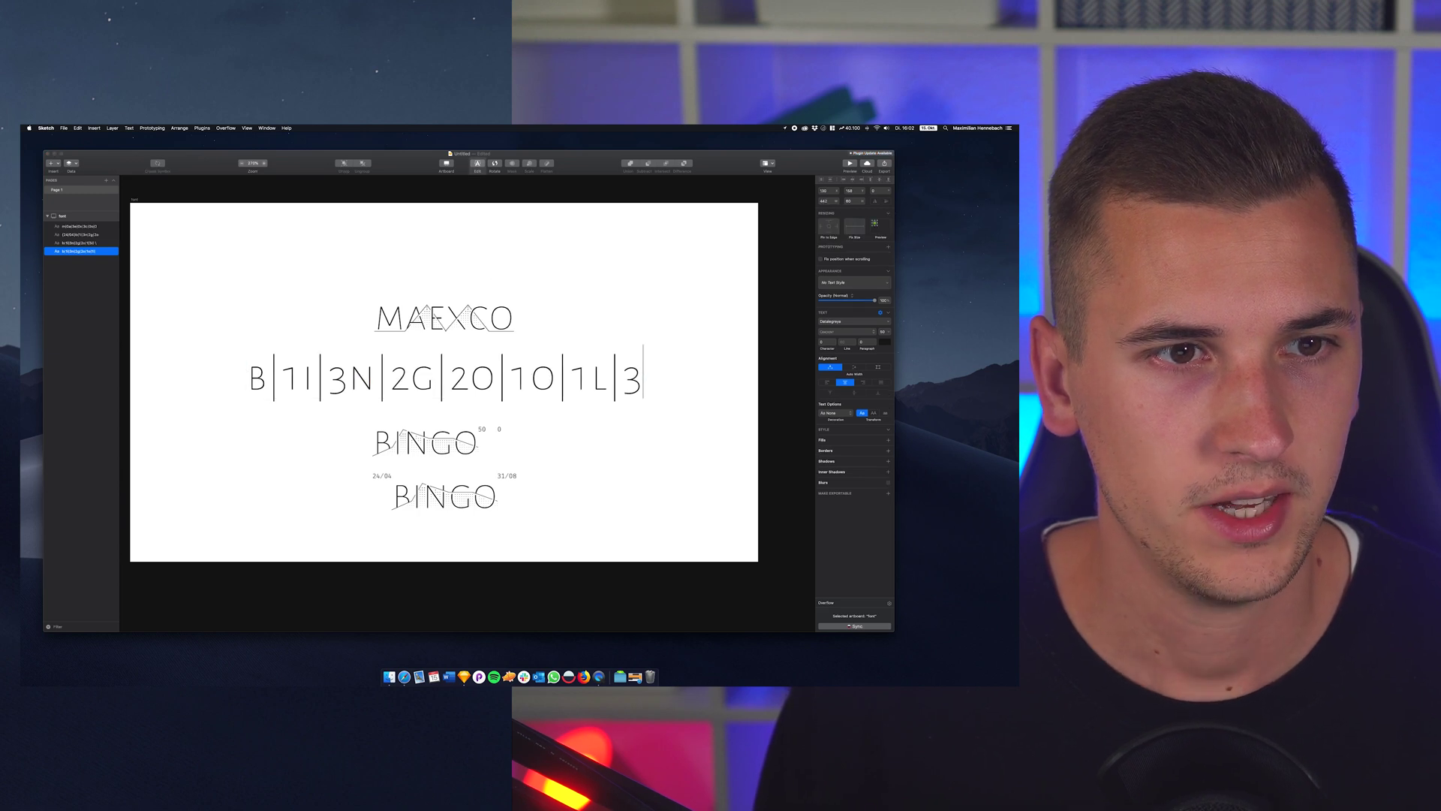
pyautogui.press('Escape')
pyautogui.click(112, 128)
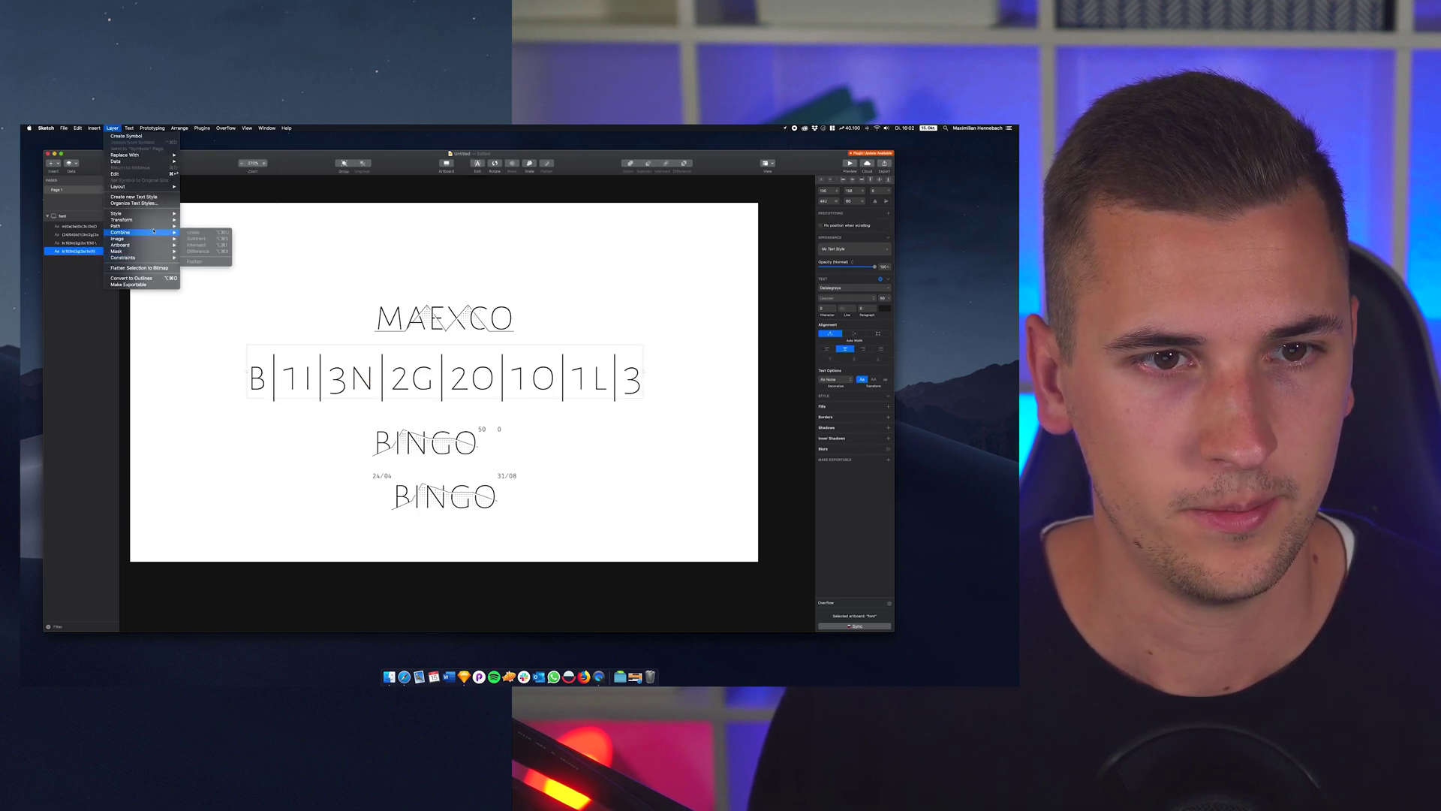
pyautogui.moveTo(129, 128)
pyautogui.moveTo(217, 235)
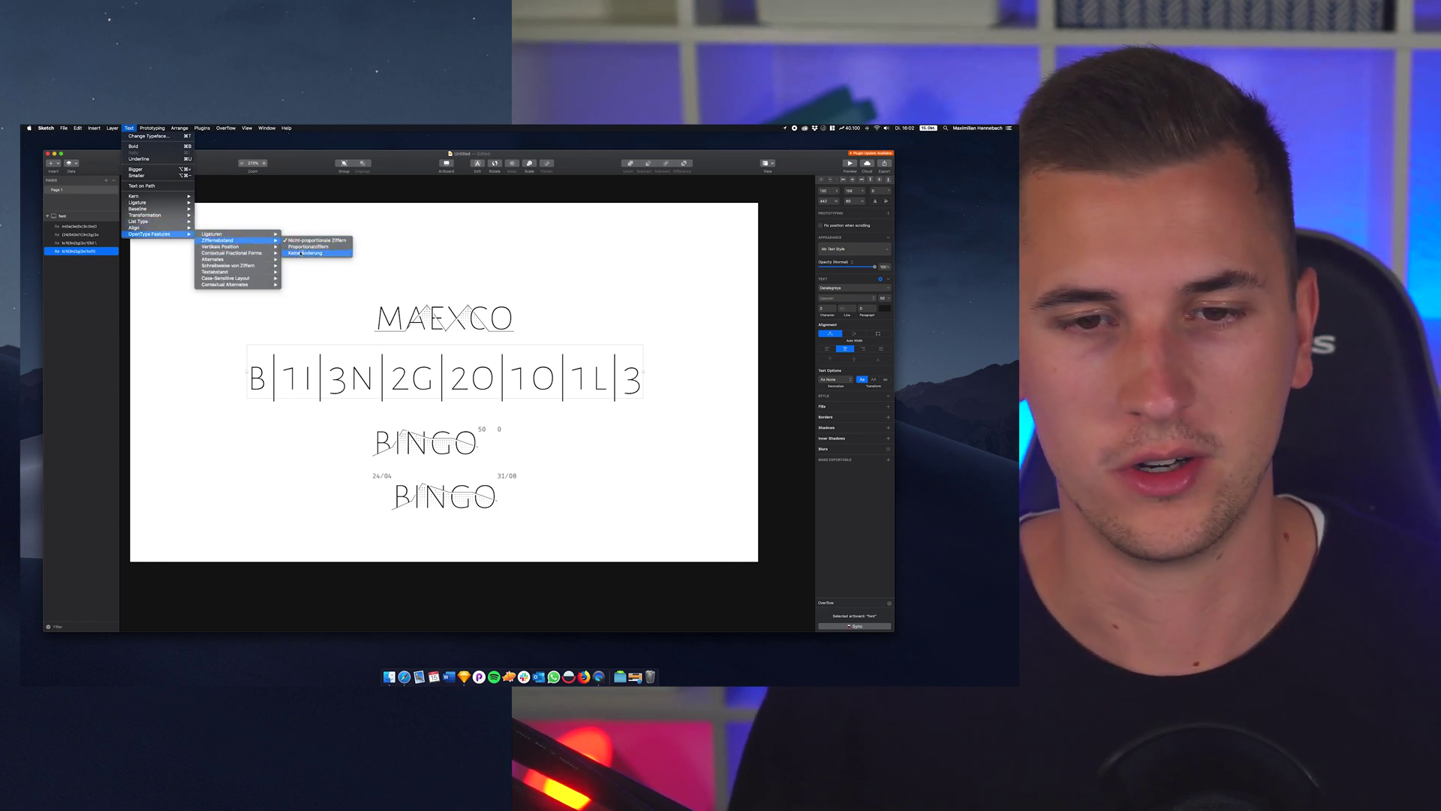
pyautogui.click(301, 253)
pyautogui.press('Return')
pyautogui.press('Right')
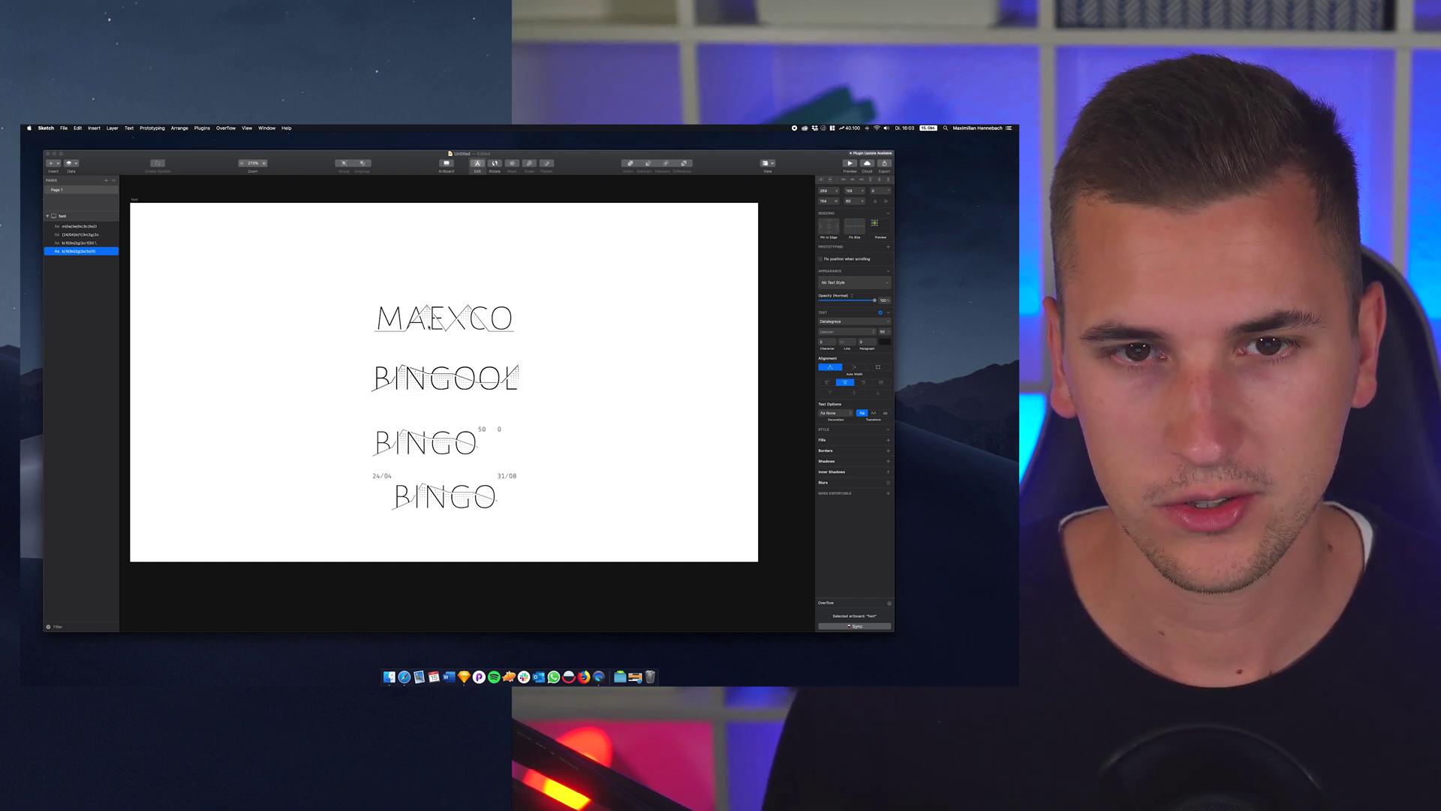
pyautogui.click(349, 293)
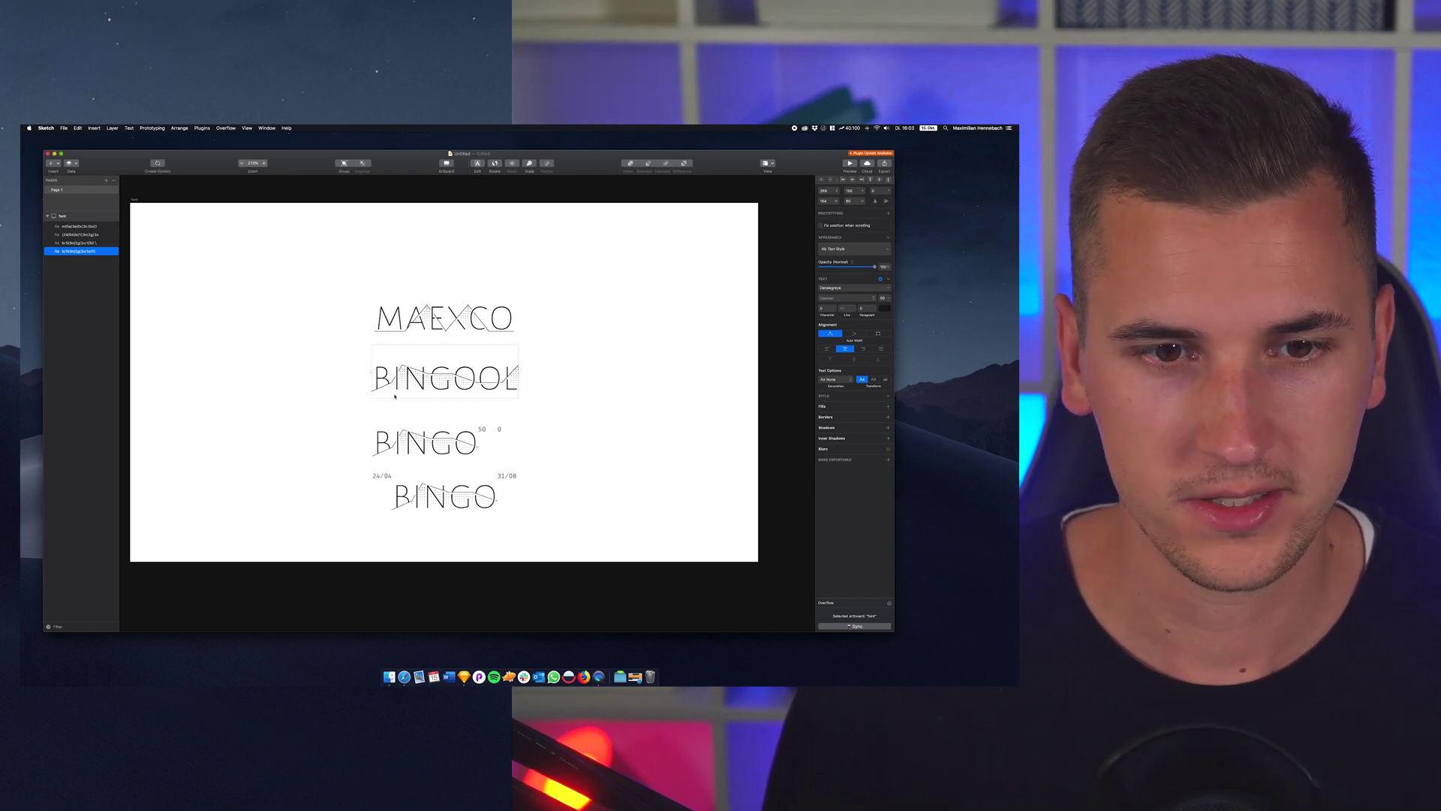
# - Switch to Safari and view the Sketch Version 59 release notes on OpenType features and variable fonts
pyautogui.click(404, 676)
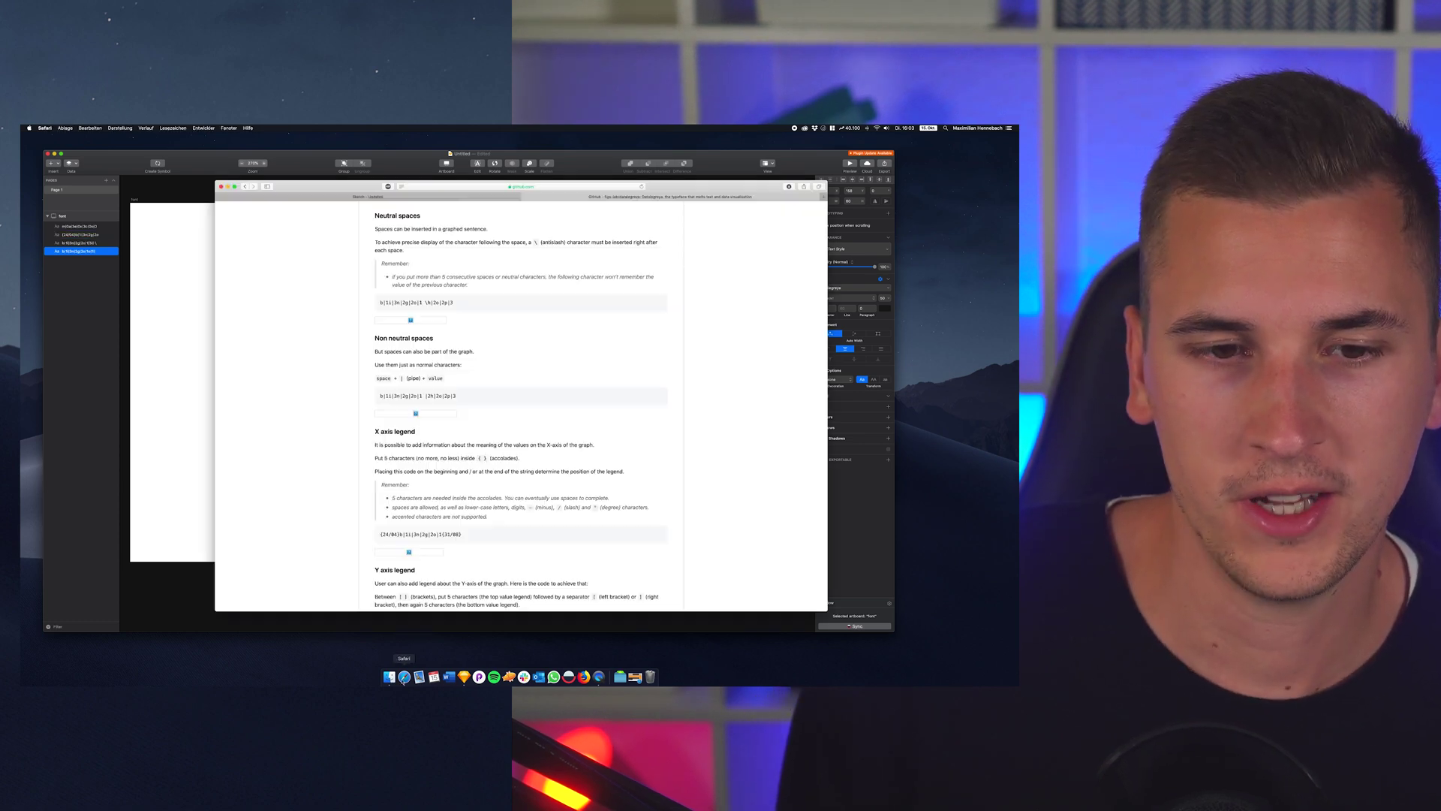
pyautogui.click(409, 202)
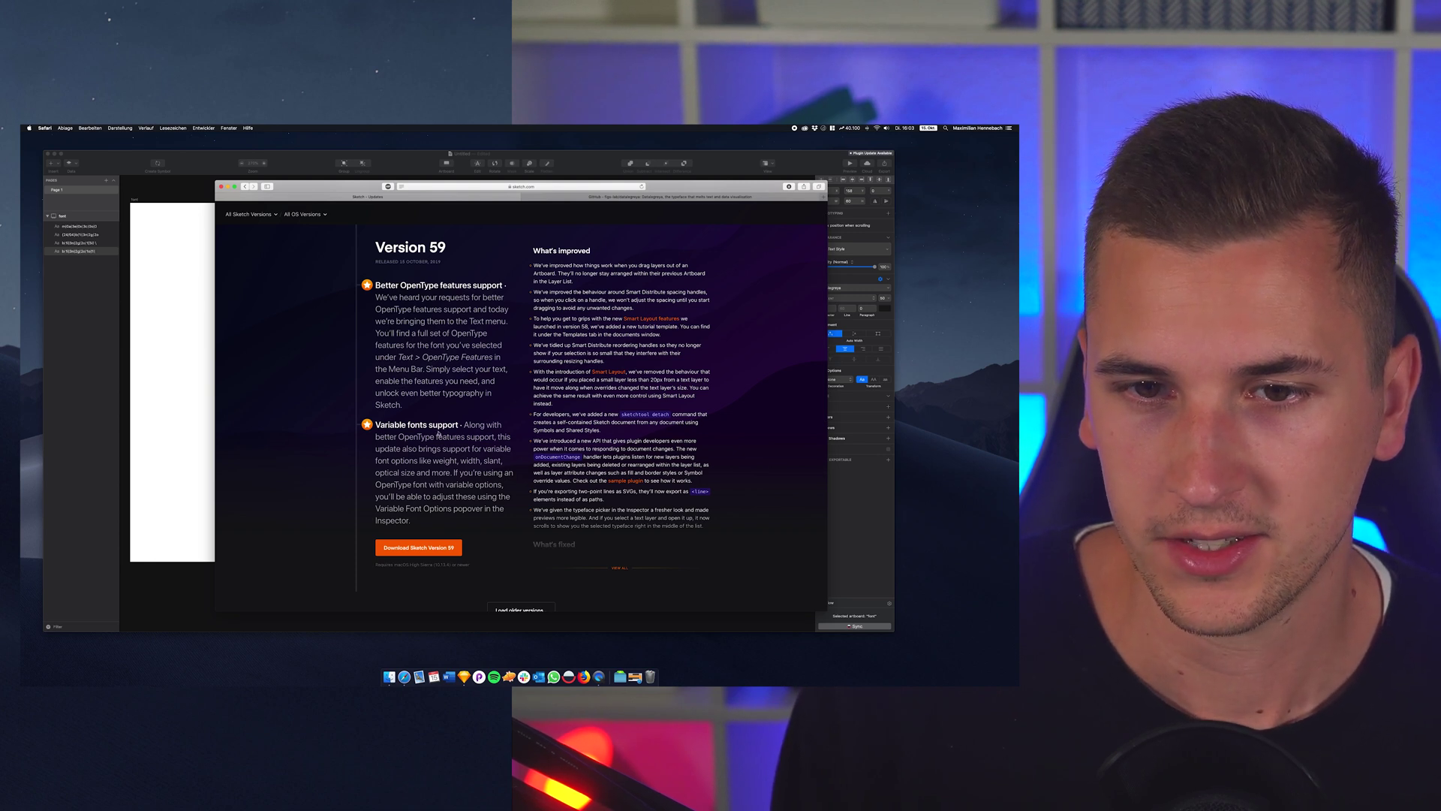
# - Read the Variable fonts support section and the surrounding improvements in the Version 59 release notes
pyautogui.scroll(1, 532, 457)
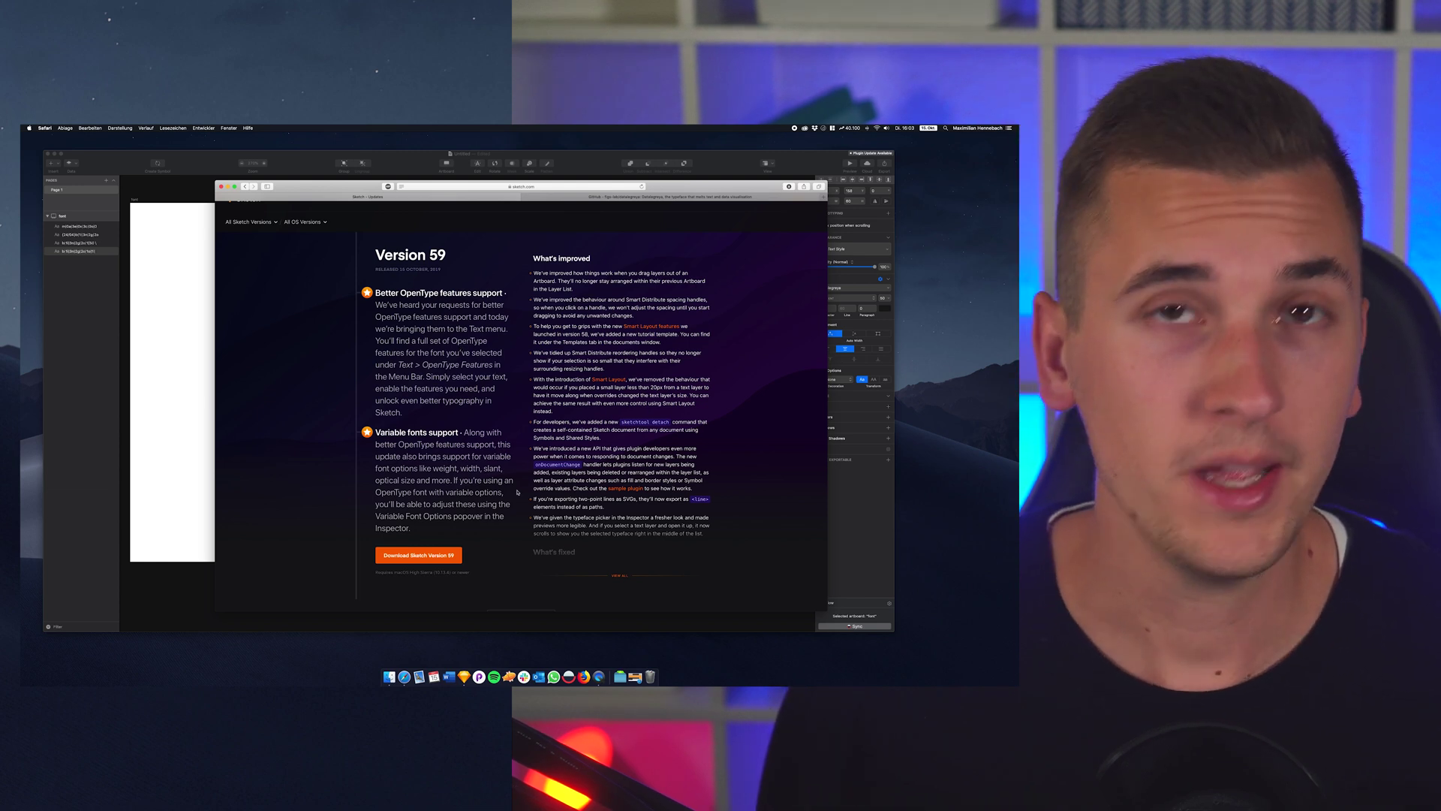
pyautogui.scroll(-3, 553, 483)
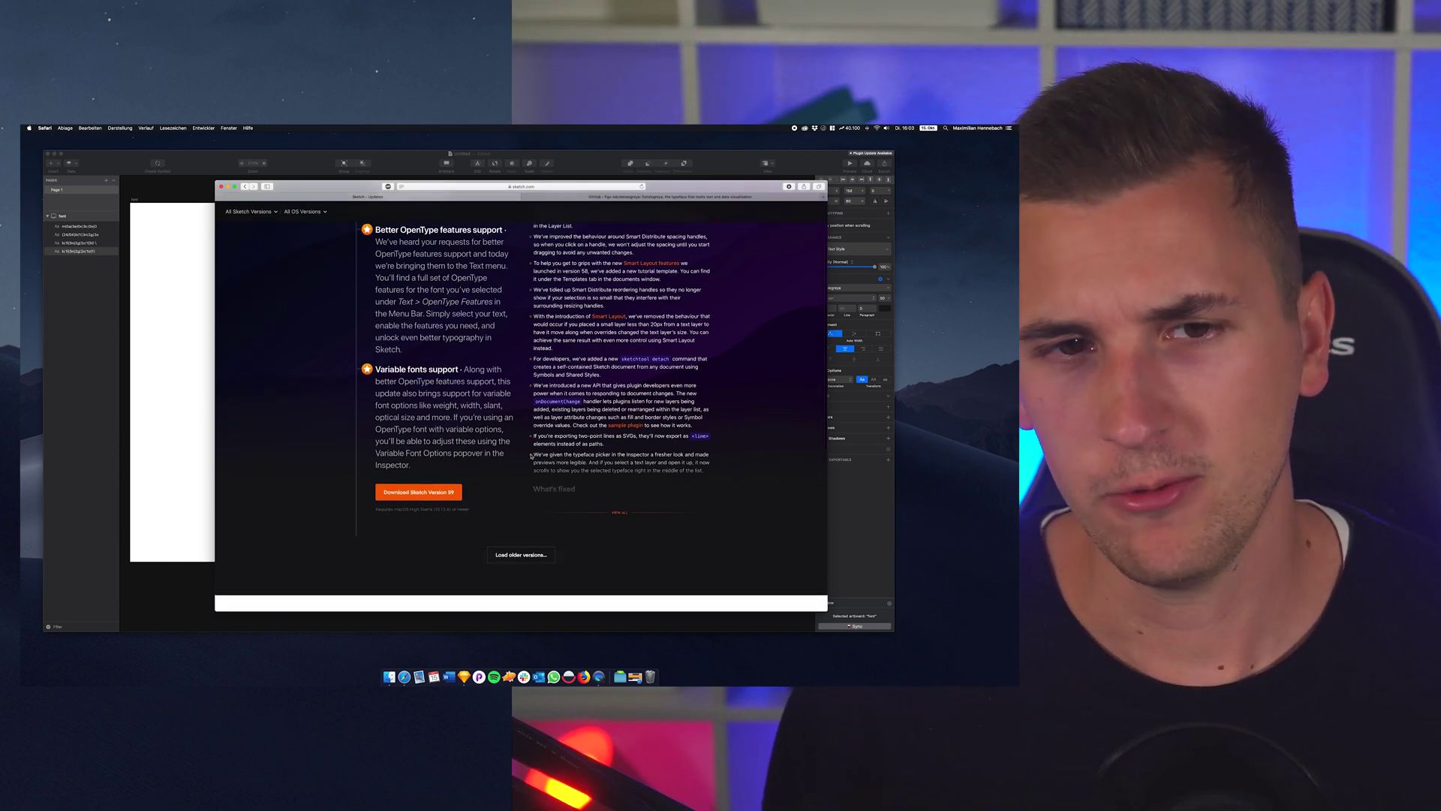
pyautogui.scroll(2, 530, 455)
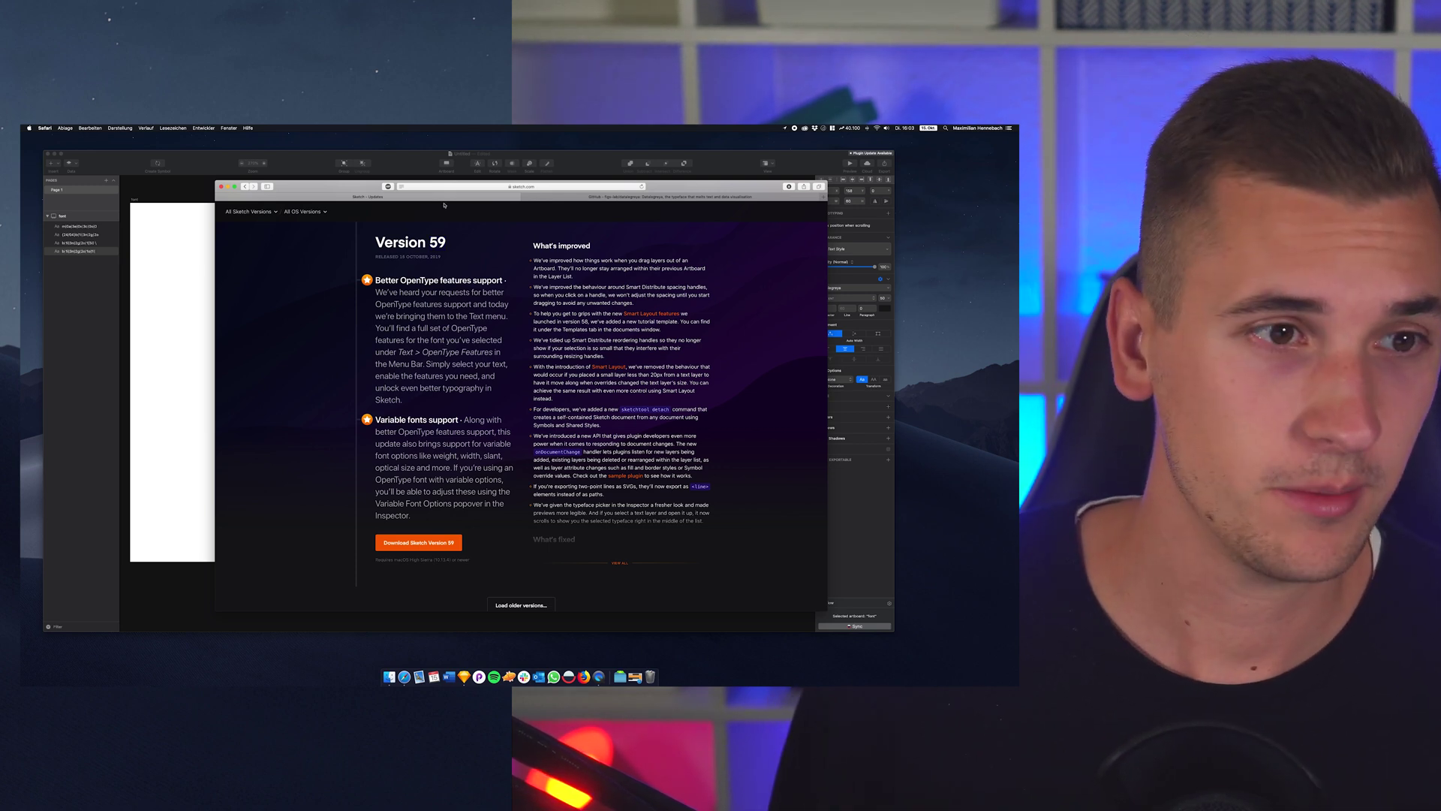
# - Switch back to Sketch and select the MAEXCO text layer on the artboard
pyautogui.click(300, 166)
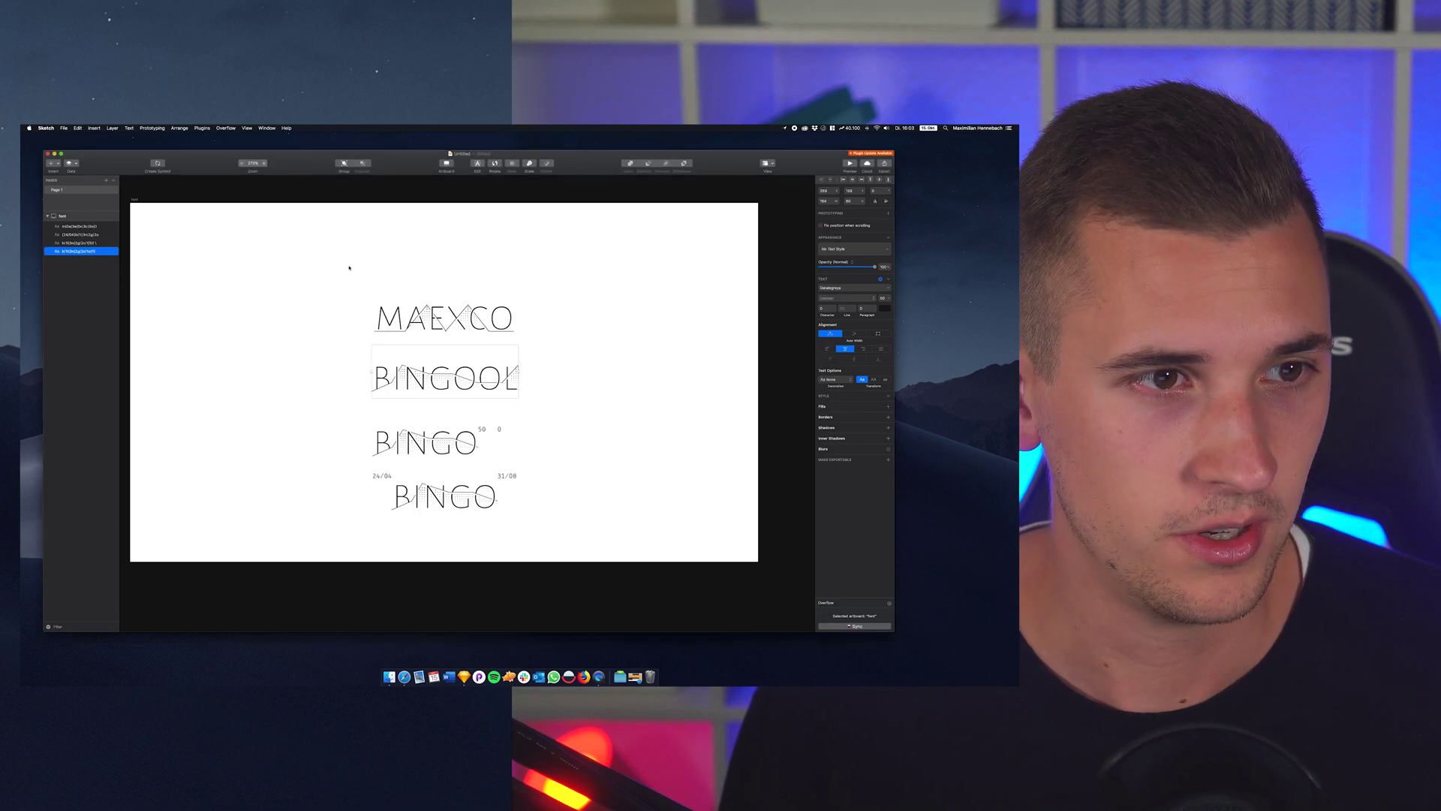
pyautogui.hscroll(-1, 425, 318)
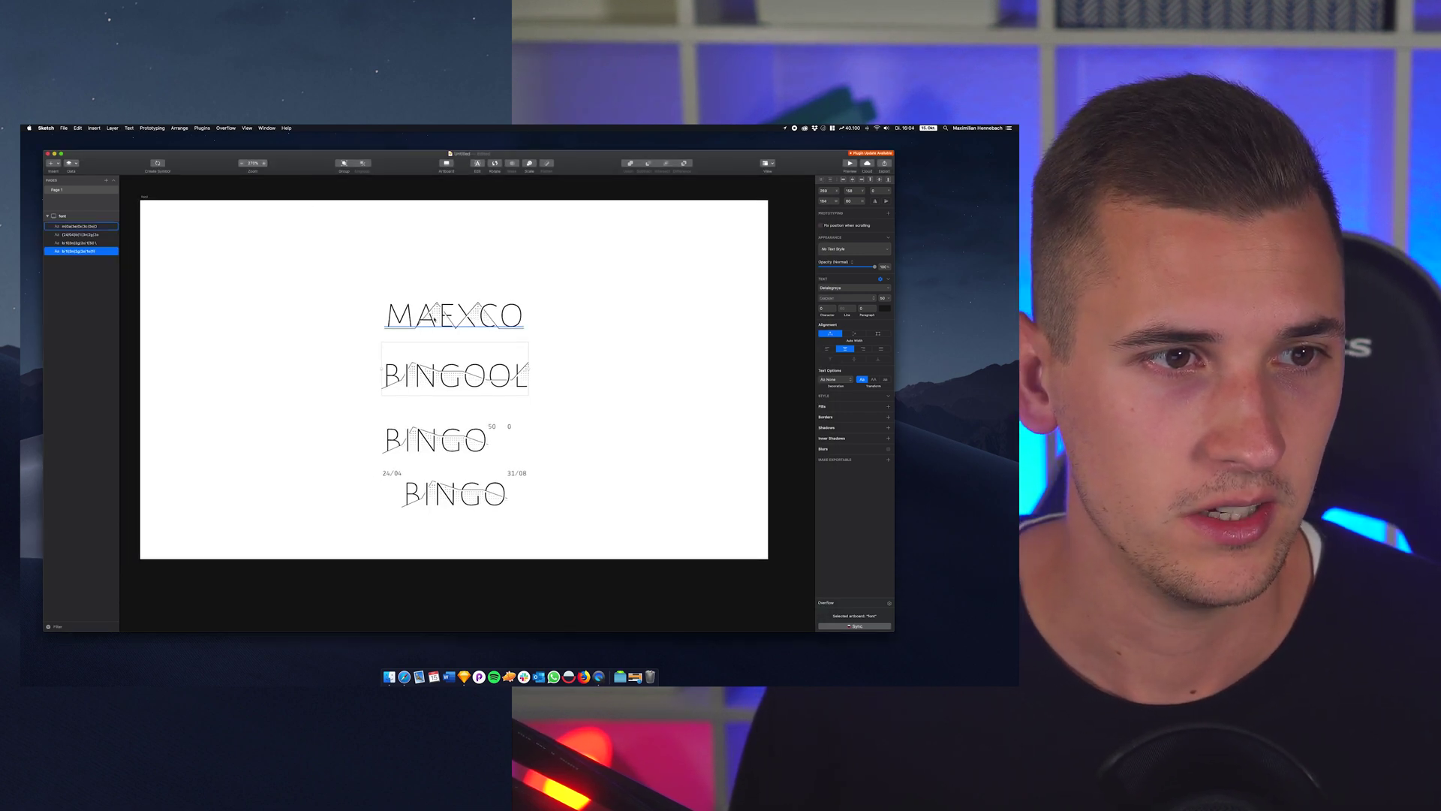
pyautogui.click(81, 226)
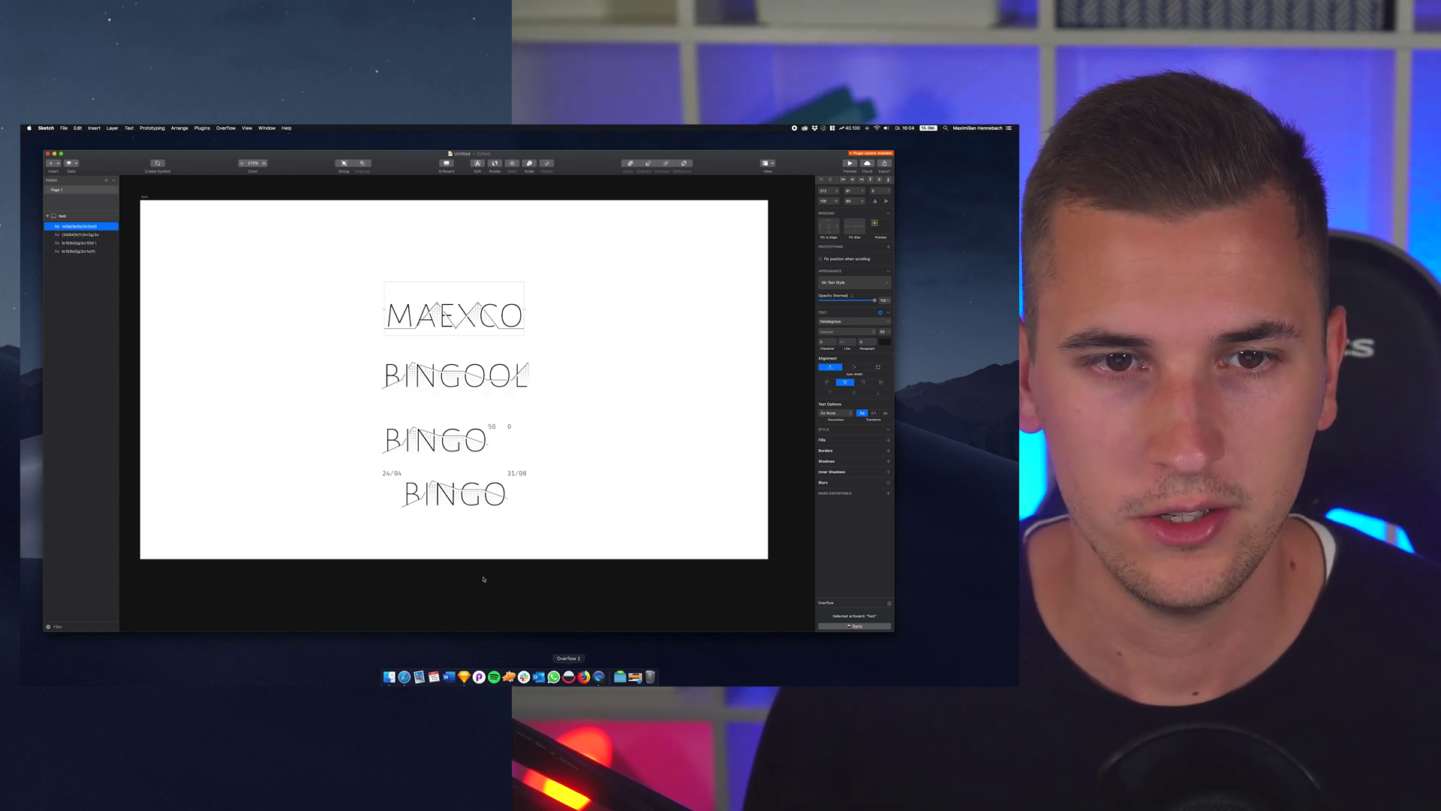
# - Switch to Safari, examine the Simple graph and Neutral characters encoding examples on Datalegreya's GitHub page, and return to Sketch with the selection cleared
pyautogui.click(404, 676)
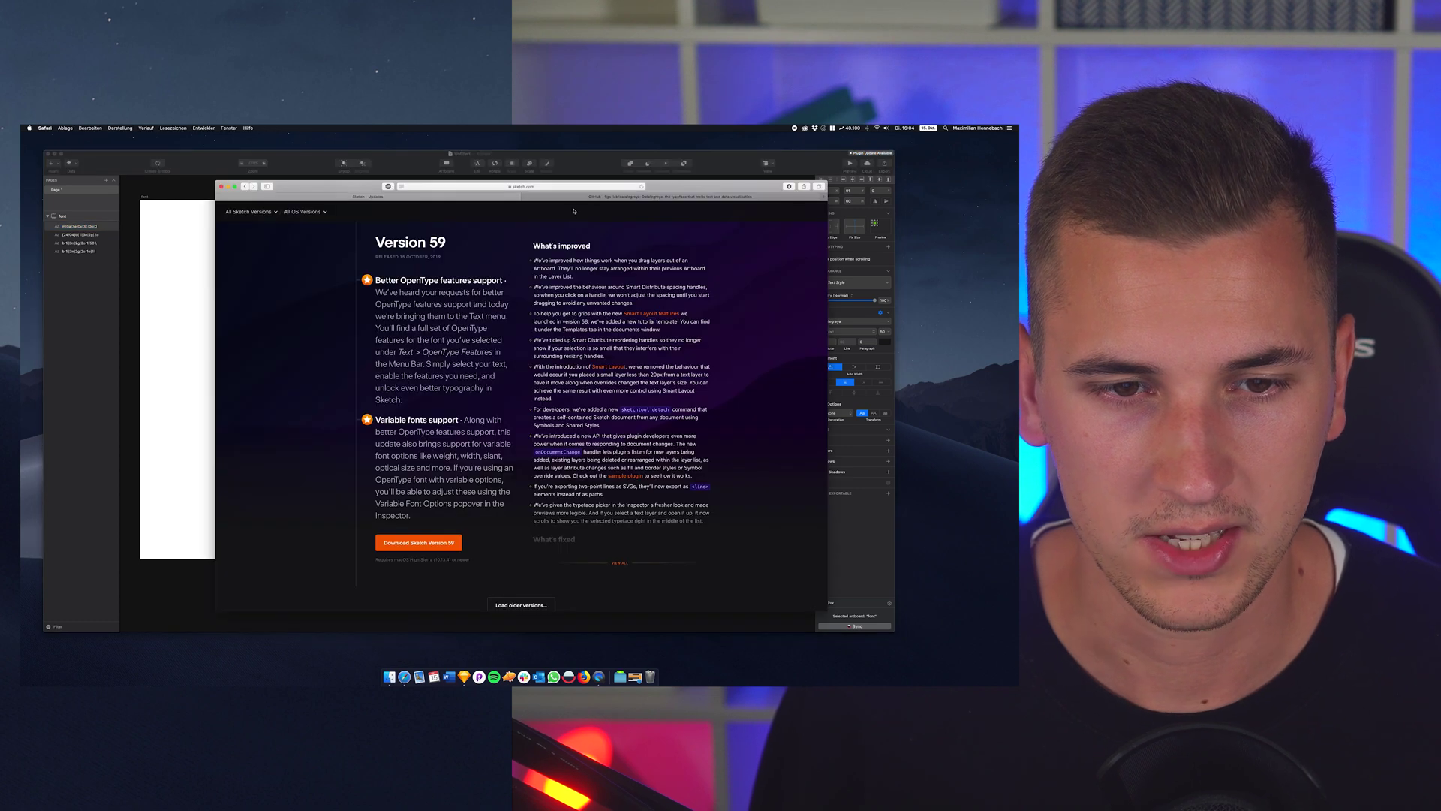
pyautogui.click(589, 197)
pyautogui.scroll(15, 528, 330)
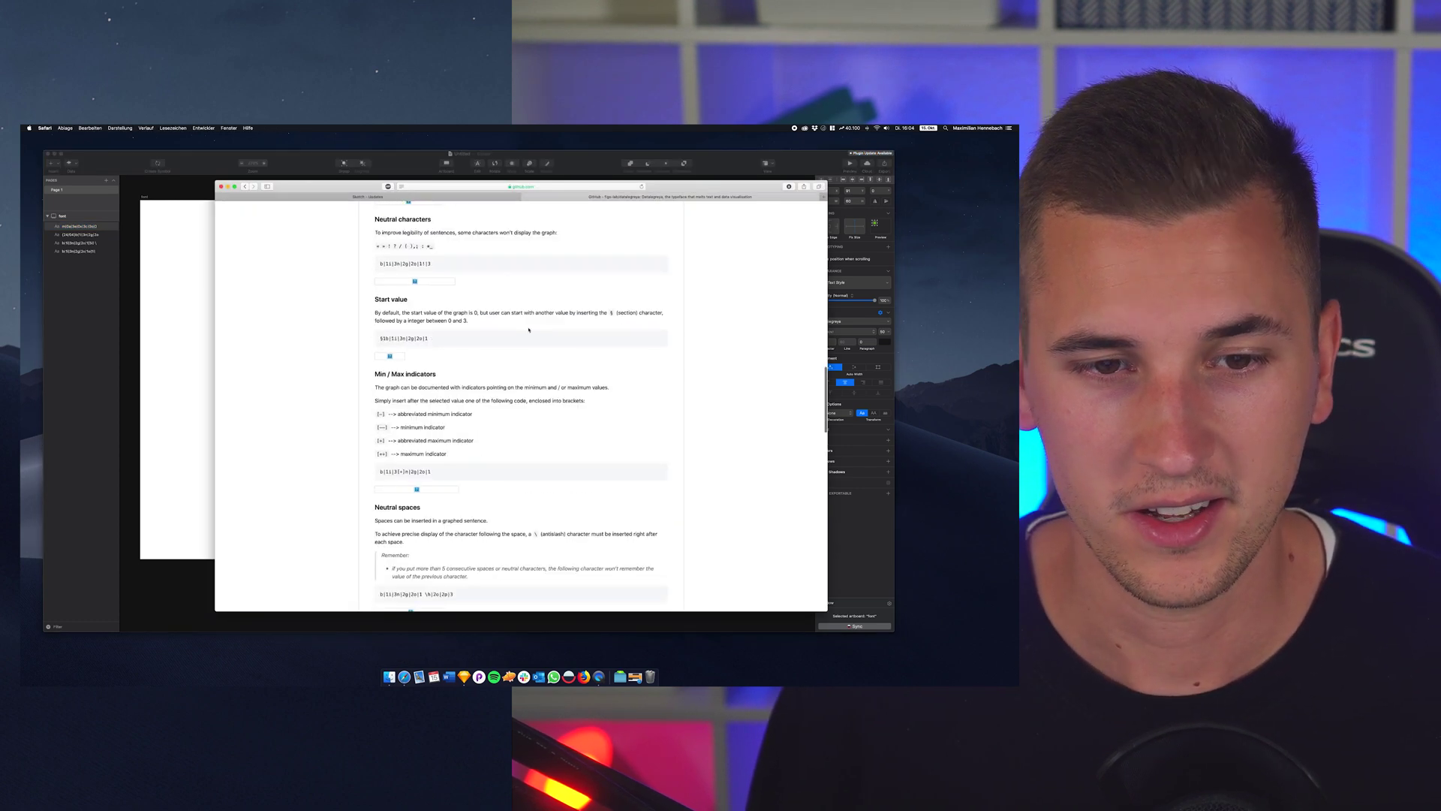
pyautogui.scroll(-2, 494, 344)
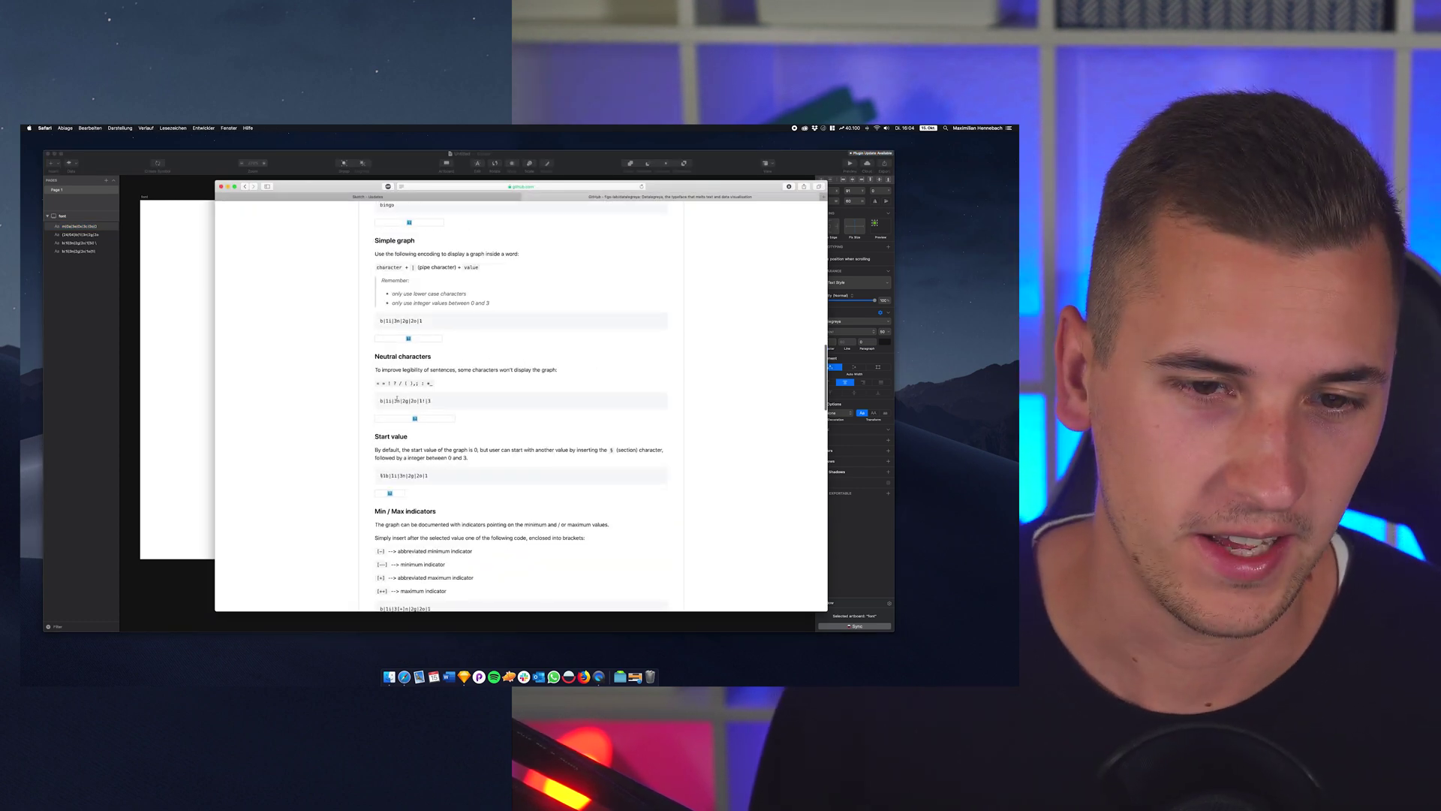
pyautogui.tripleClick(412, 401)
pyautogui.click(384, 389)
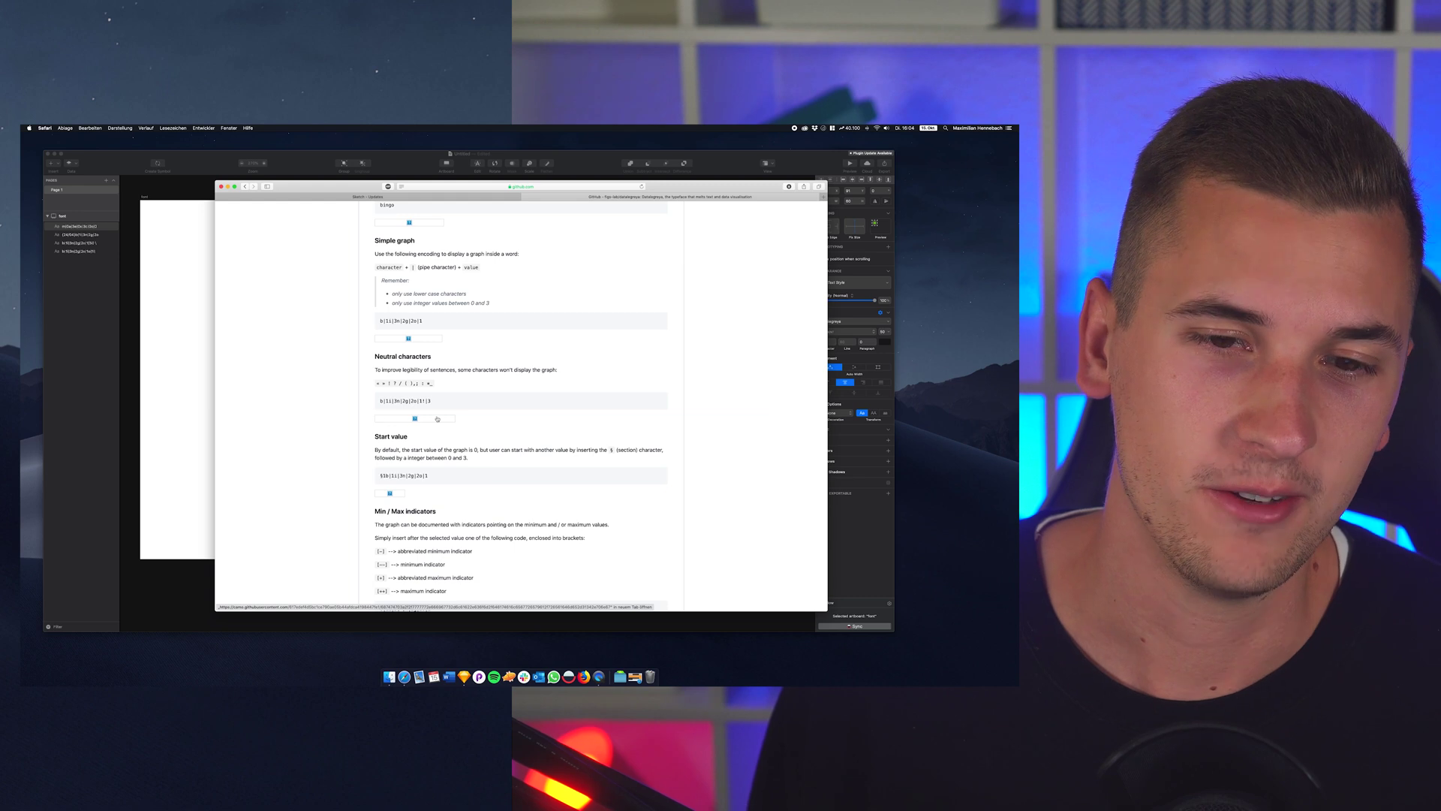
pyautogui.click(178, 324)
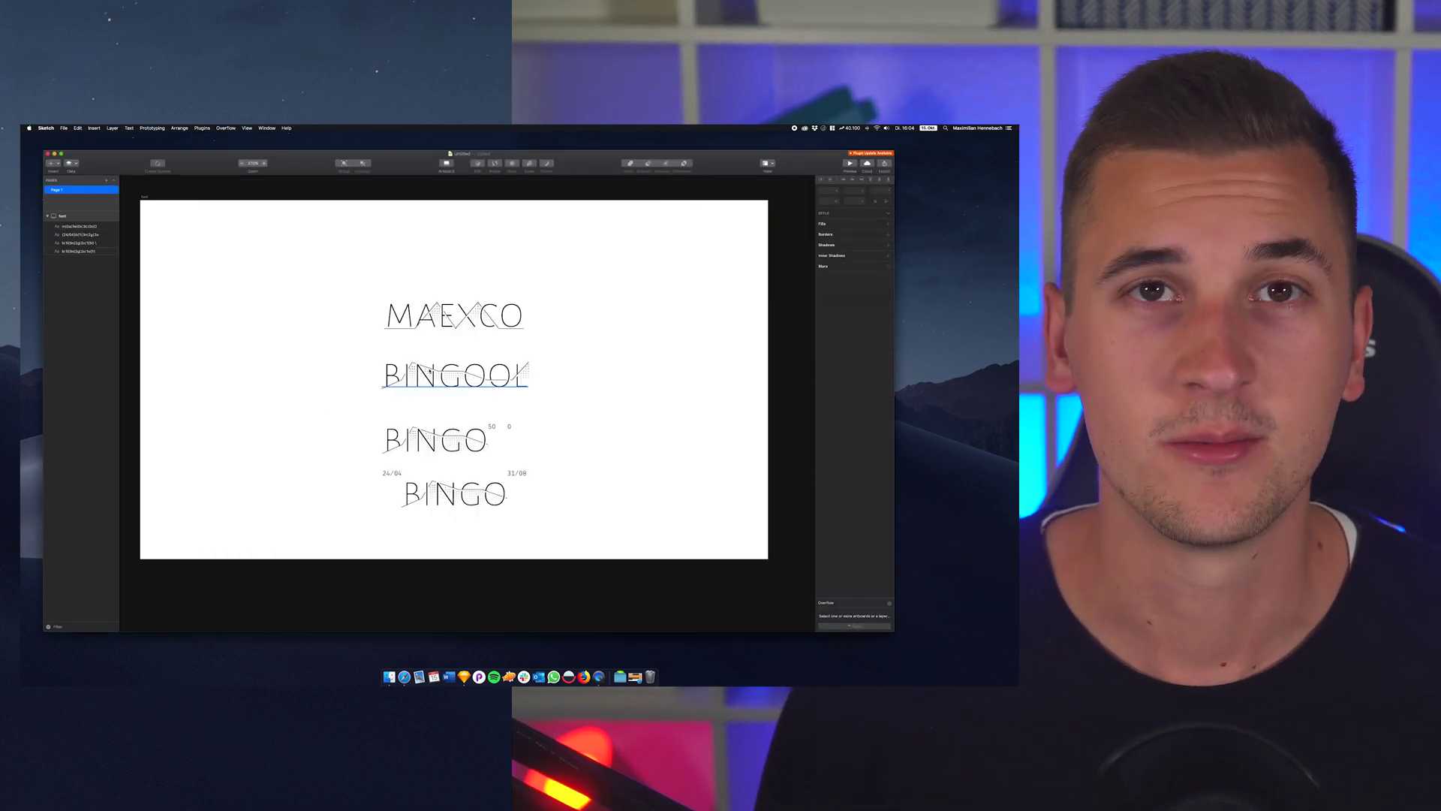